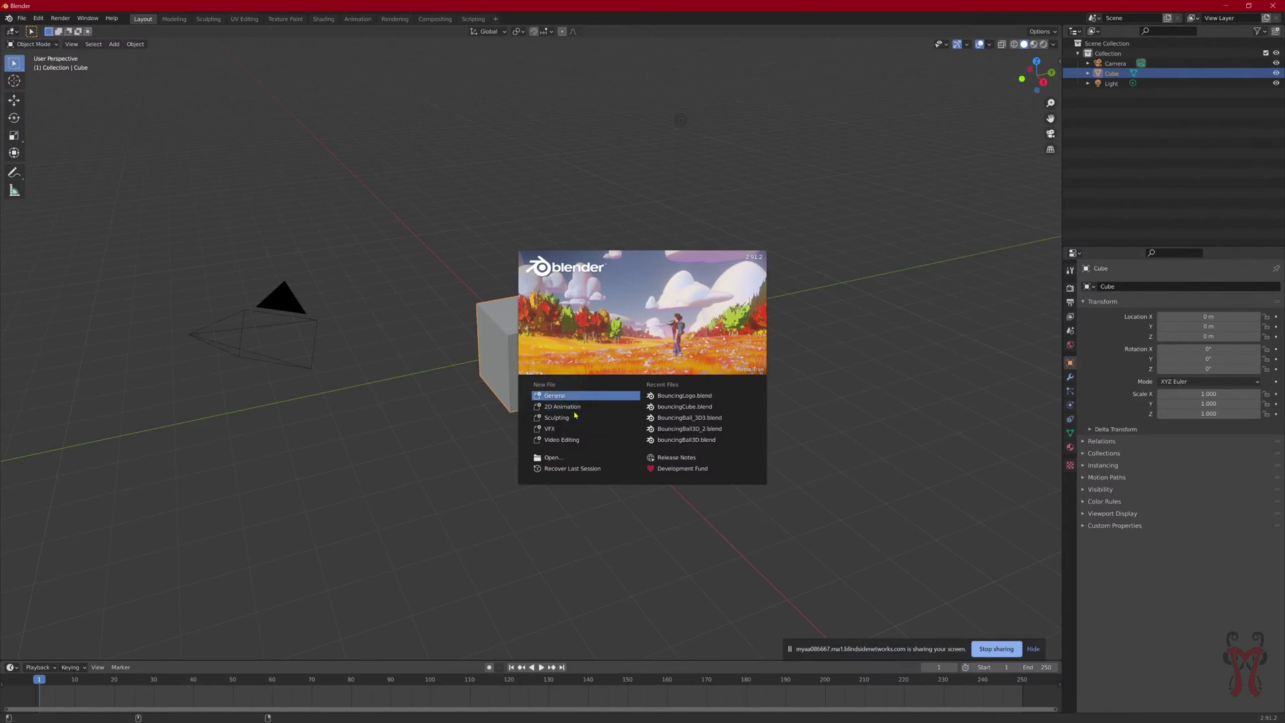
Step: Create a new 2D Animation file and fit the whole camera frame in the viewport
key(Return)
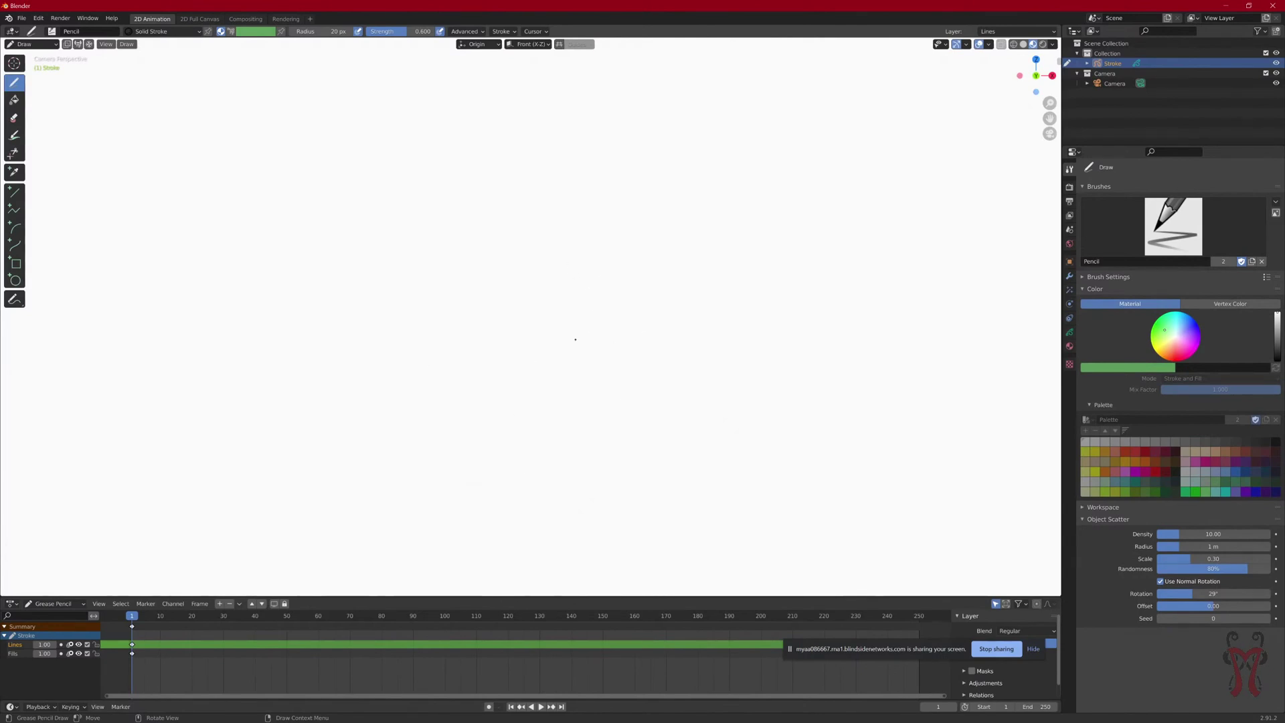
scroll(586, 325, down, 4)
scroll(586, 332, up, 1)
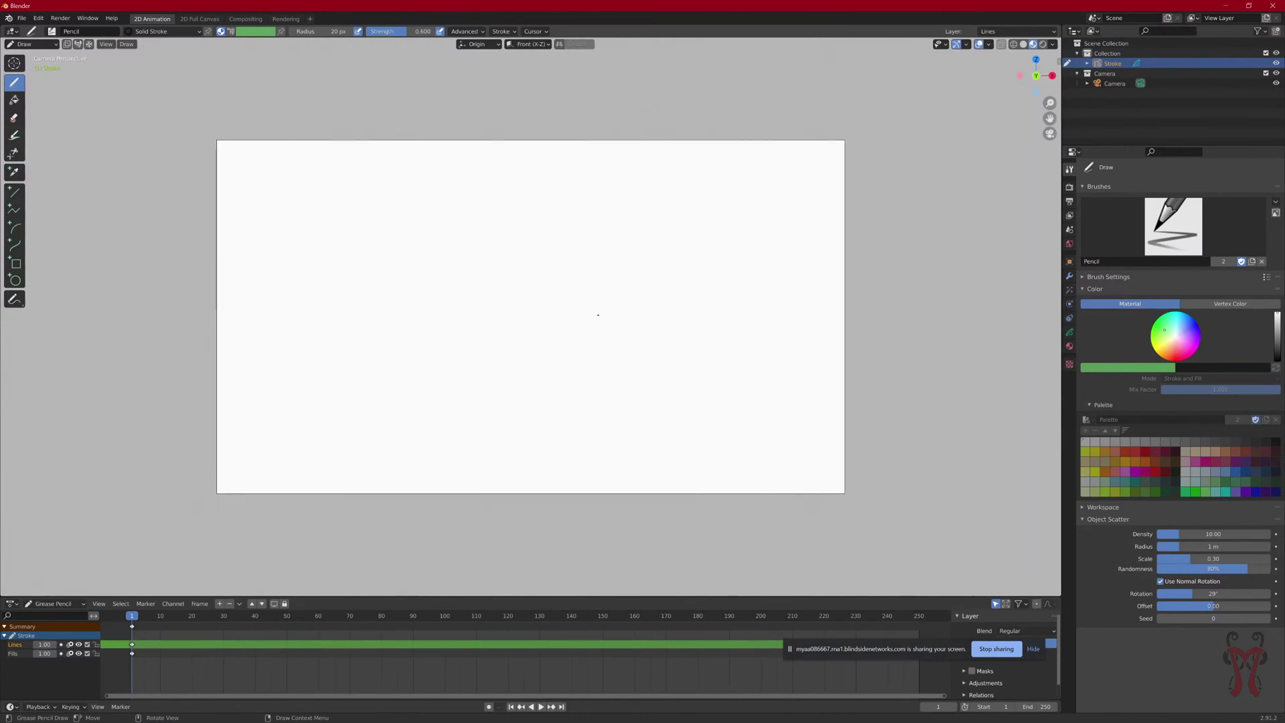
scroll(596, 309, up, 2)
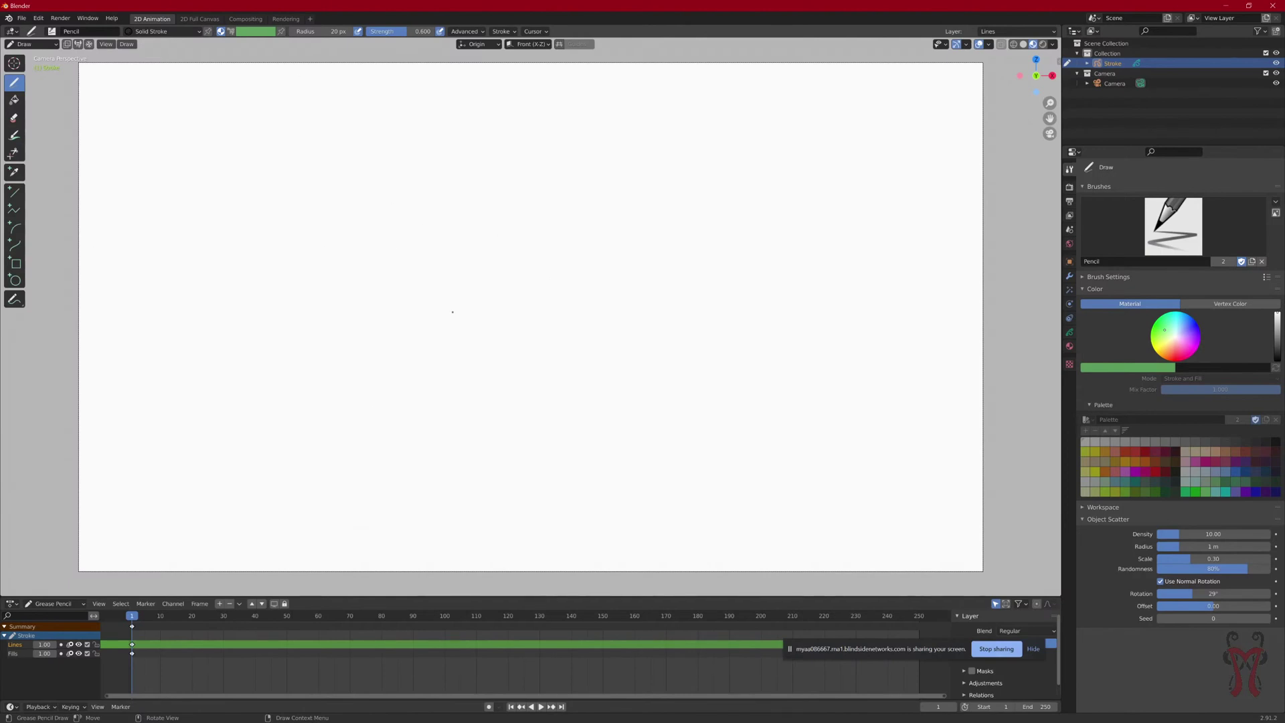
scroll(580, 324, down, 1)
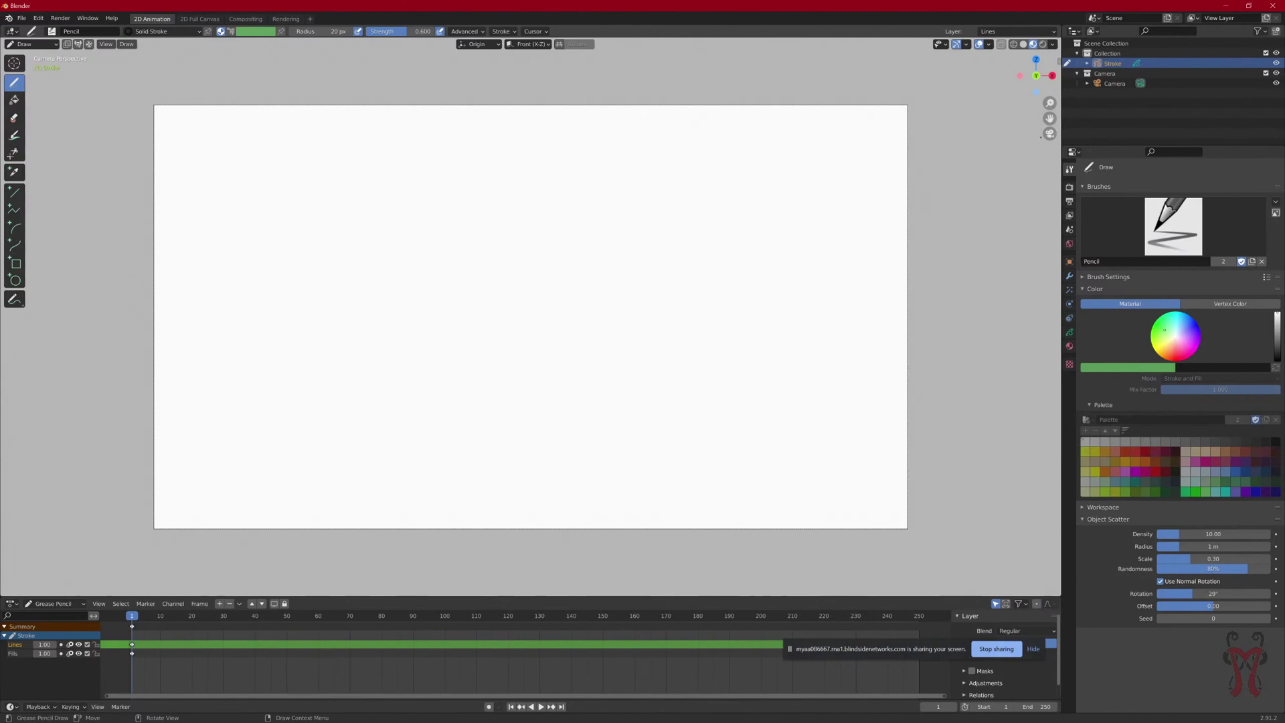
Step: Leave the camera view and look at the 3D scene and its camera from an angle
click(1049, 137)
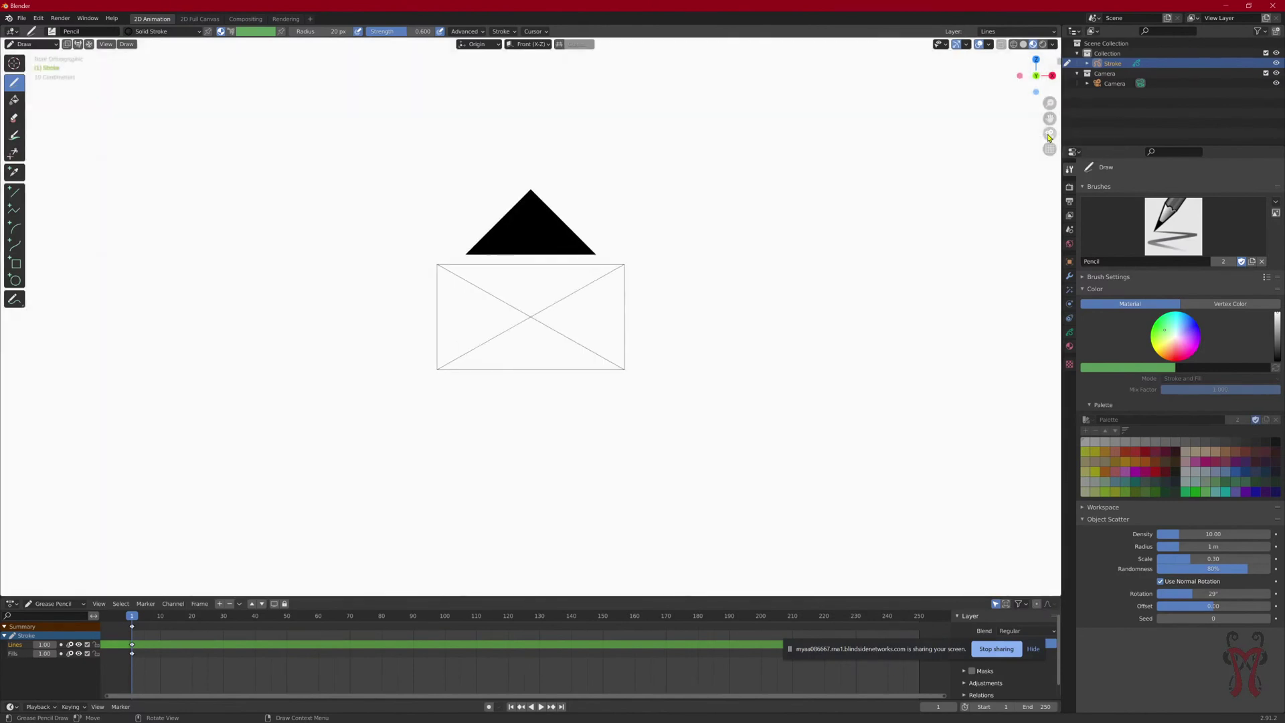
middle_drag(668, 275, 509, 353)
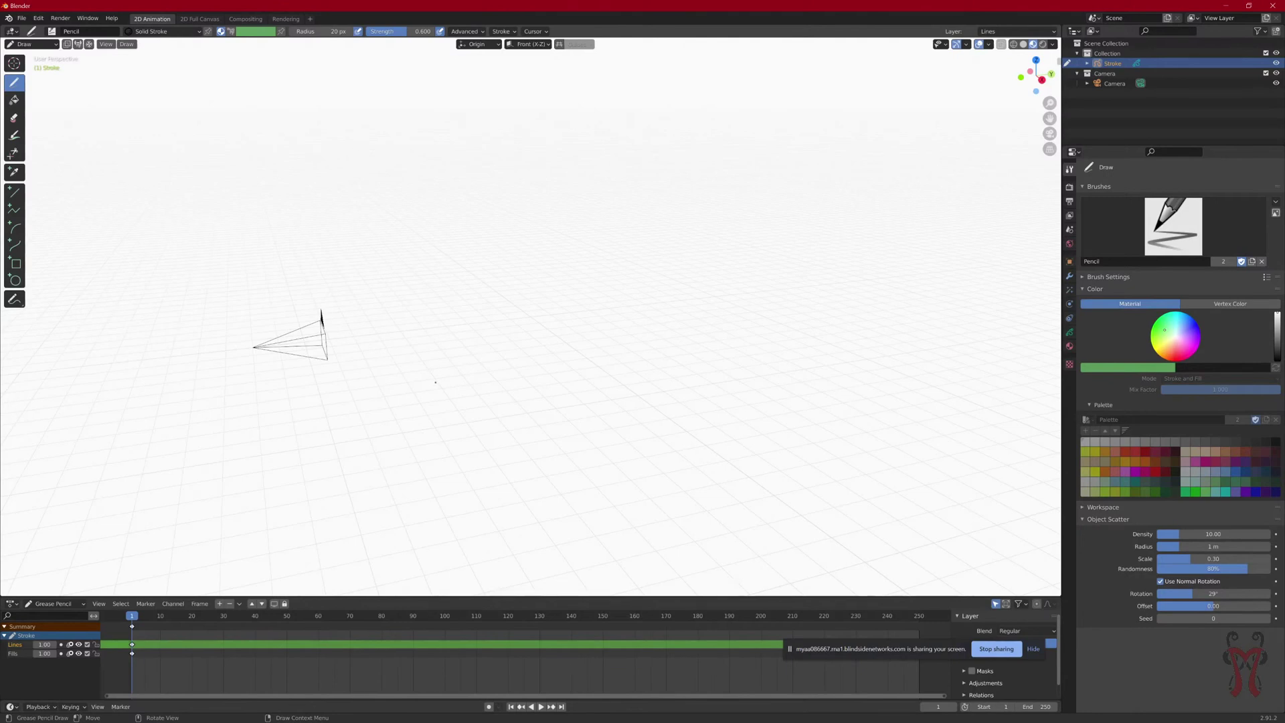
key(a)
key(Tab)
key(Tab)
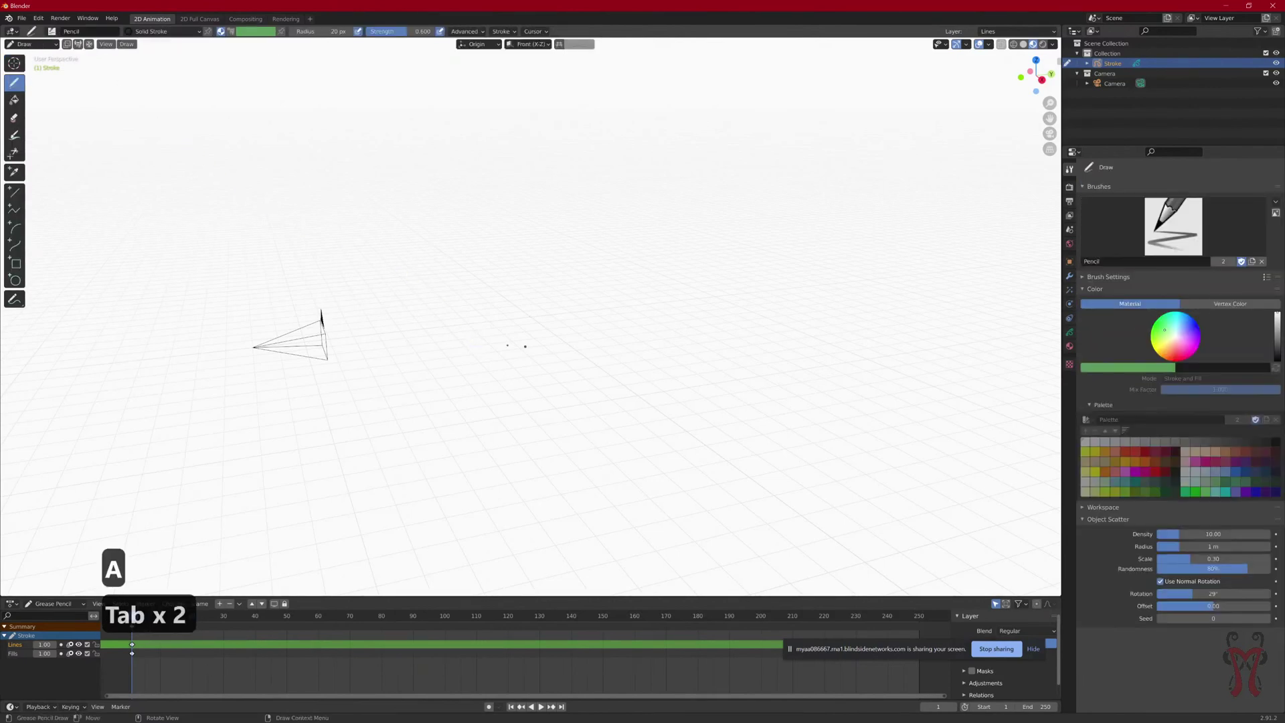
Step: Switch to Object Mode, add a cylinder mesh at the scene's centre and delete it again
click(32, 44)
click(46, 60)
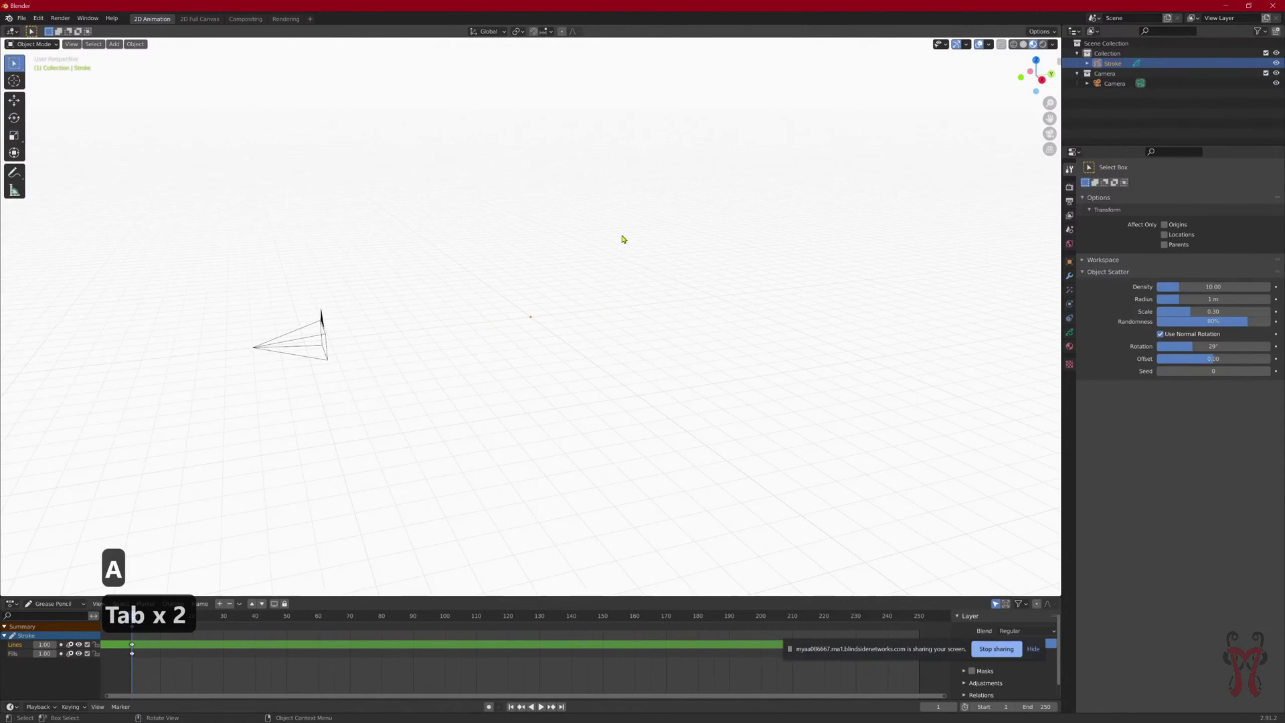
key(shift+a)
mouse_move(556, 306)
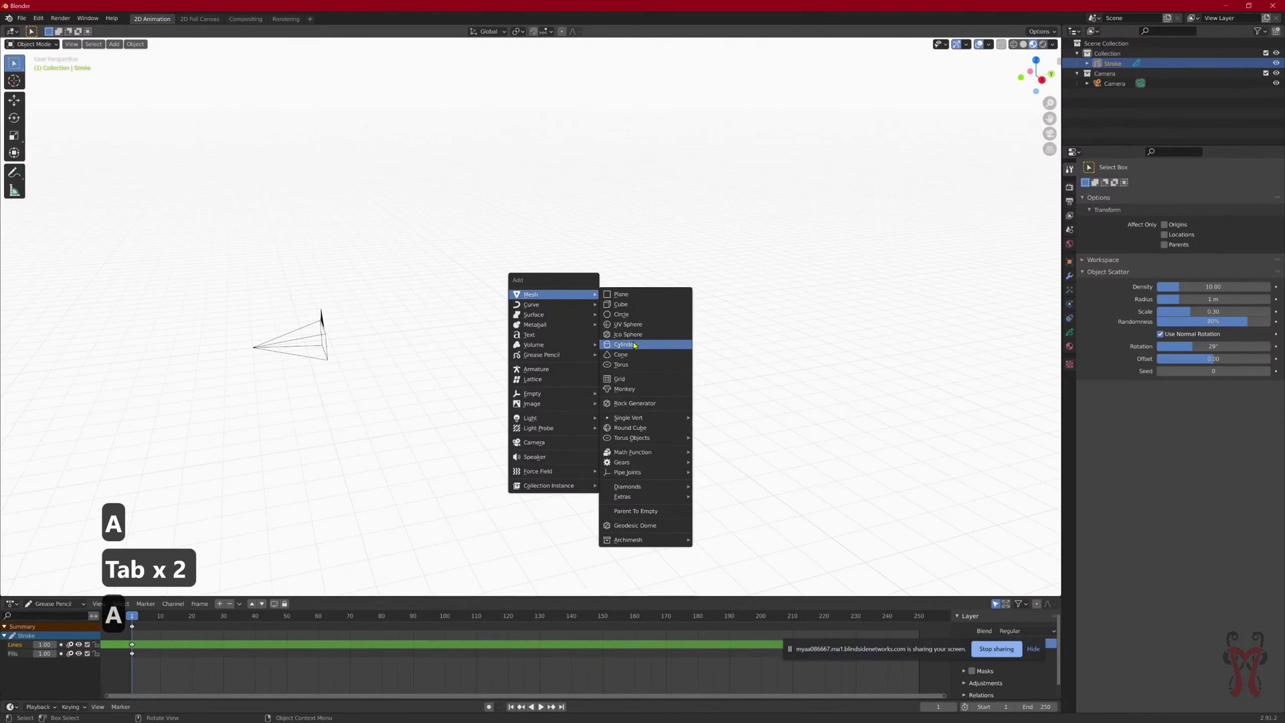
click(634, 344)
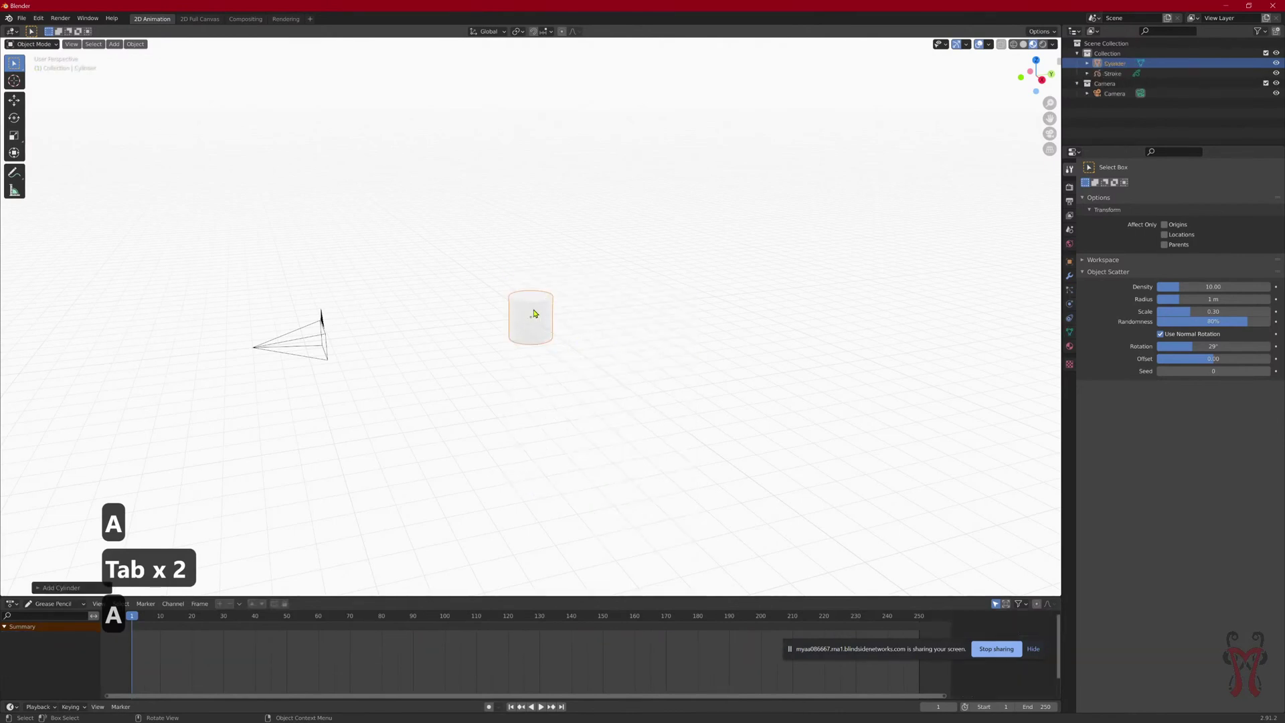
key(Delete)
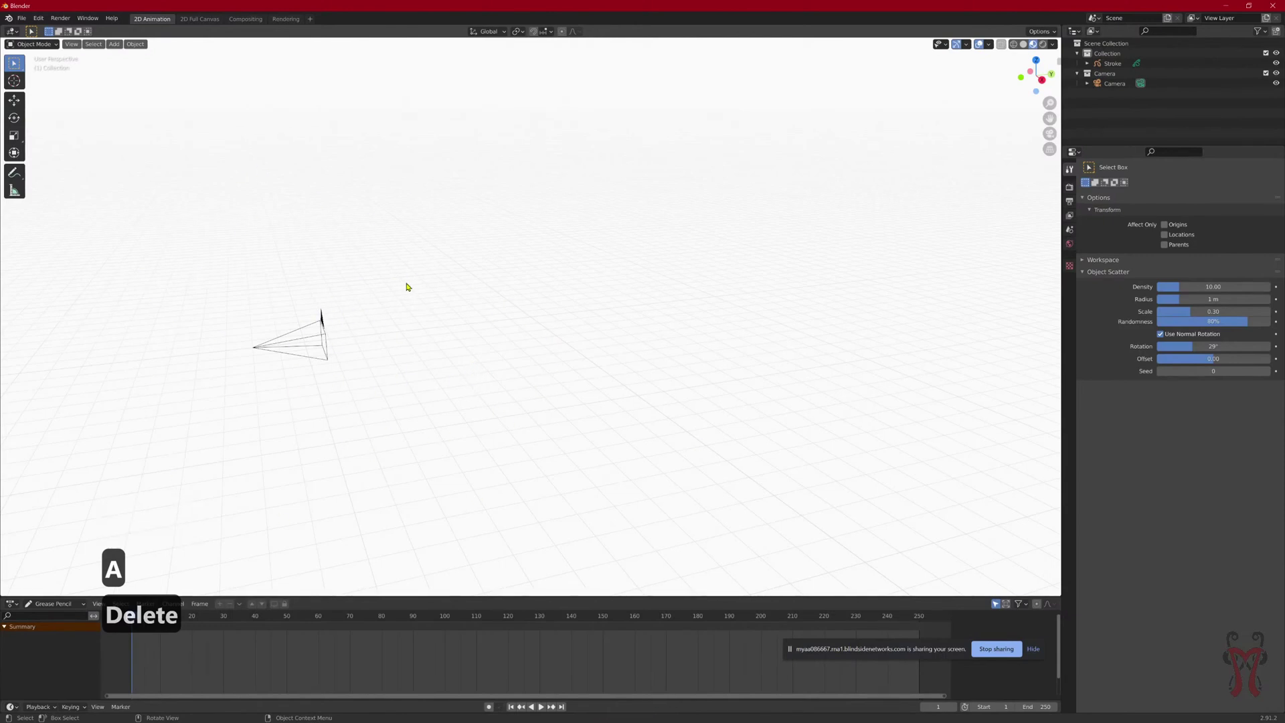
Step: Try to switch from Object Mode to another mode, both in the camera view and outside it
click(1049, 133)
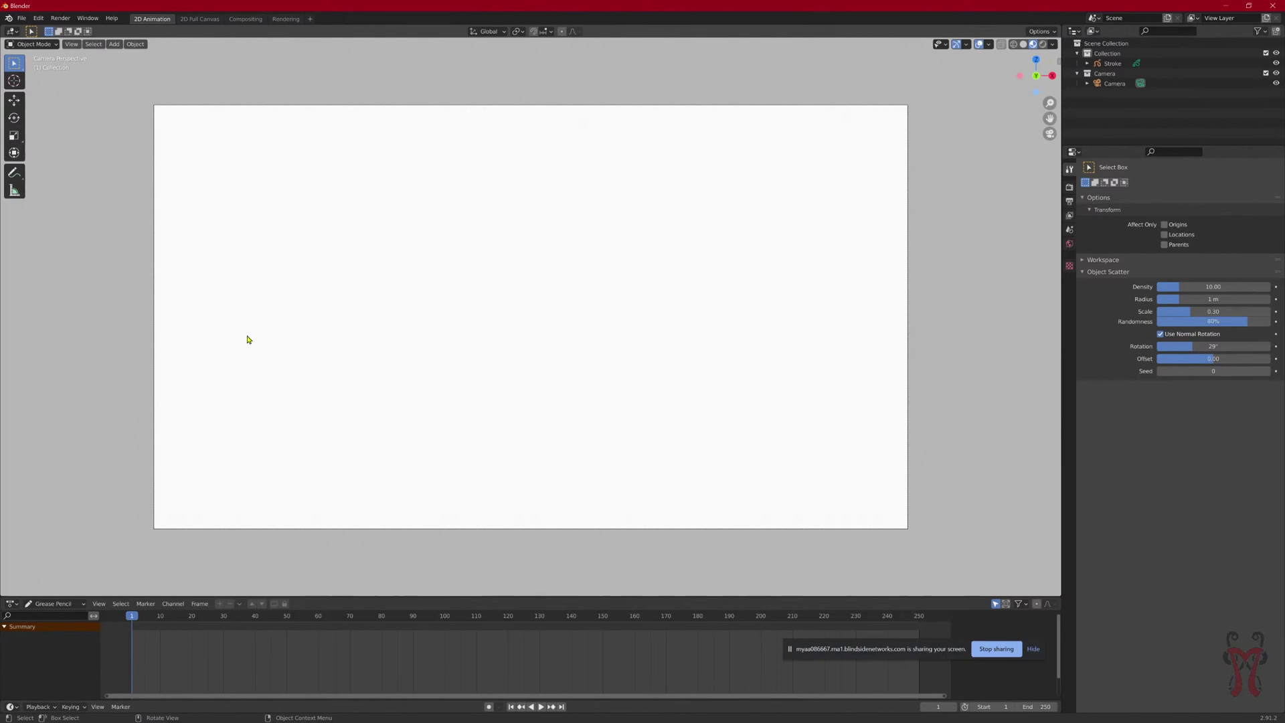
click(39, 45)
click(37, 56)
key(Tab)
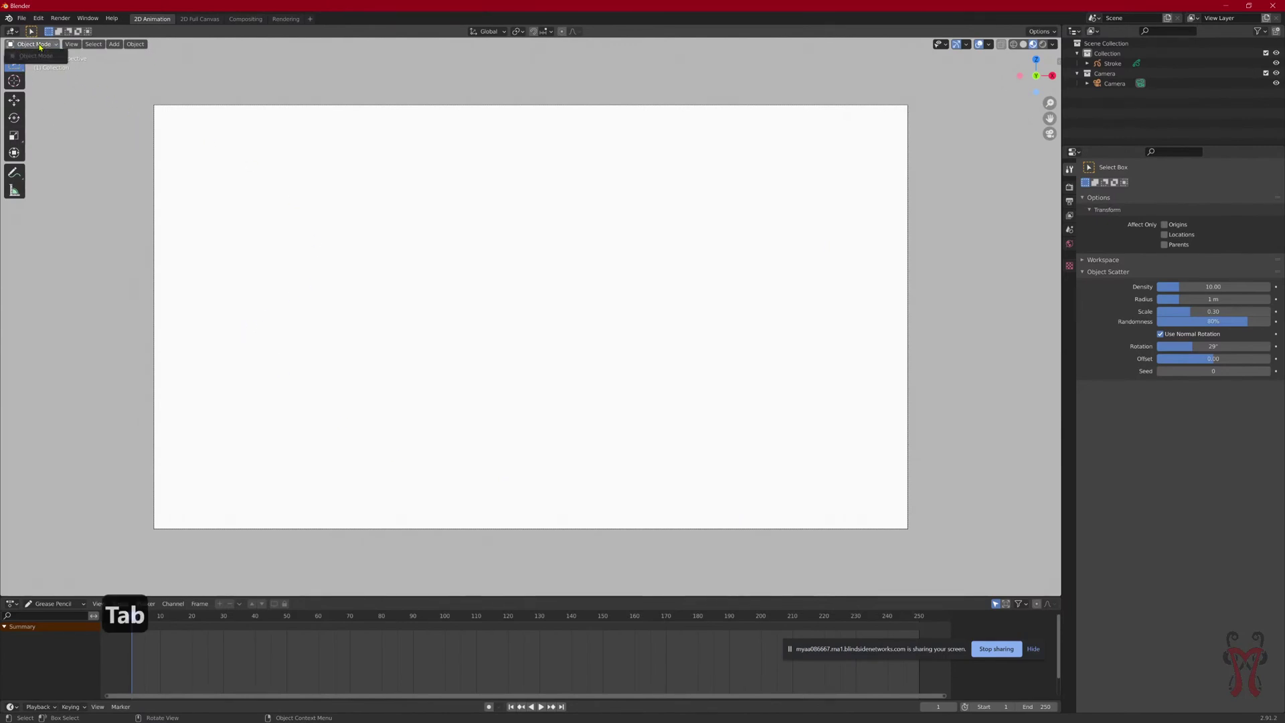
key(Tab)
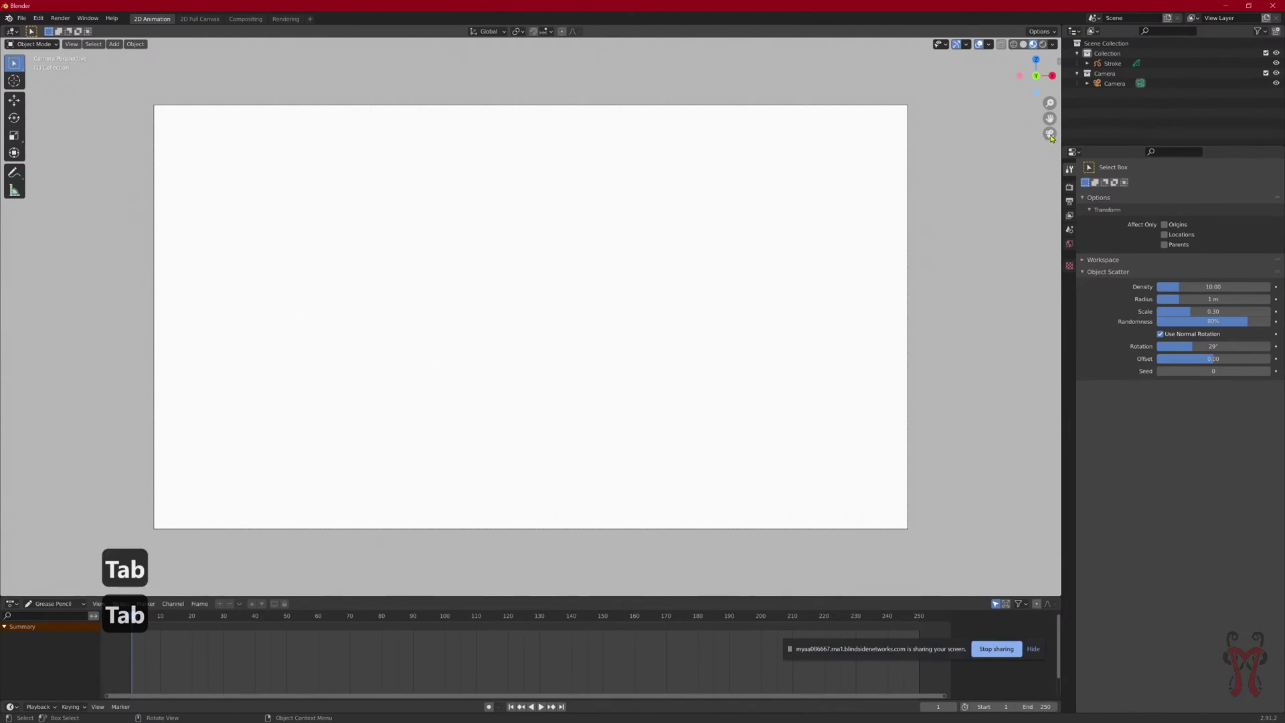
click(1050, 135)
key(Tab)
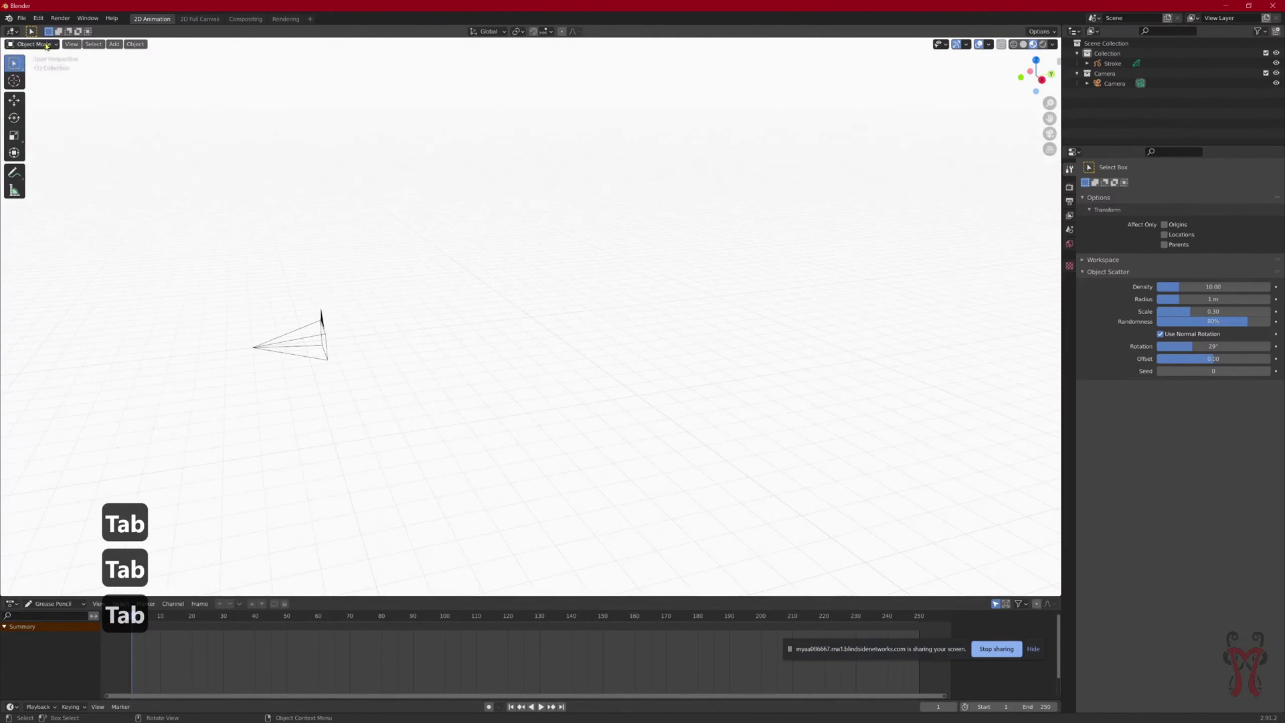
key(Escape)
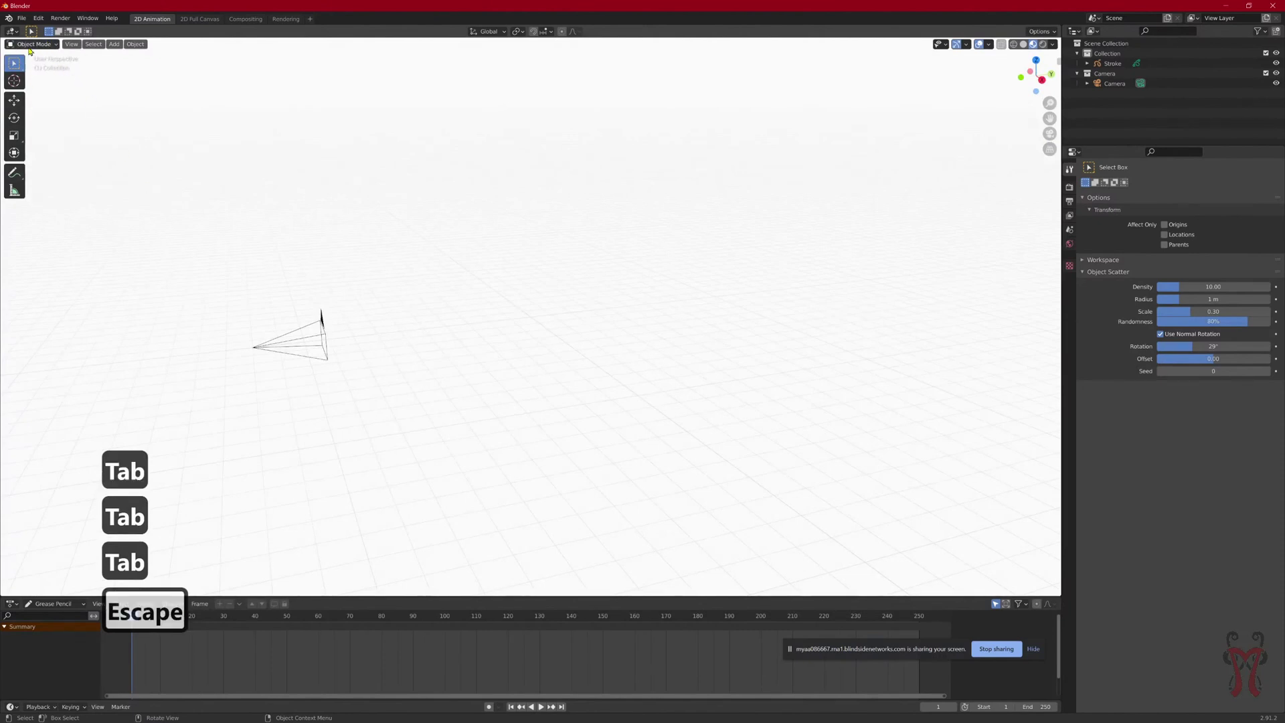
Step: Start a new 2D Animation file without saving the changes to the current one
click(21, 18)
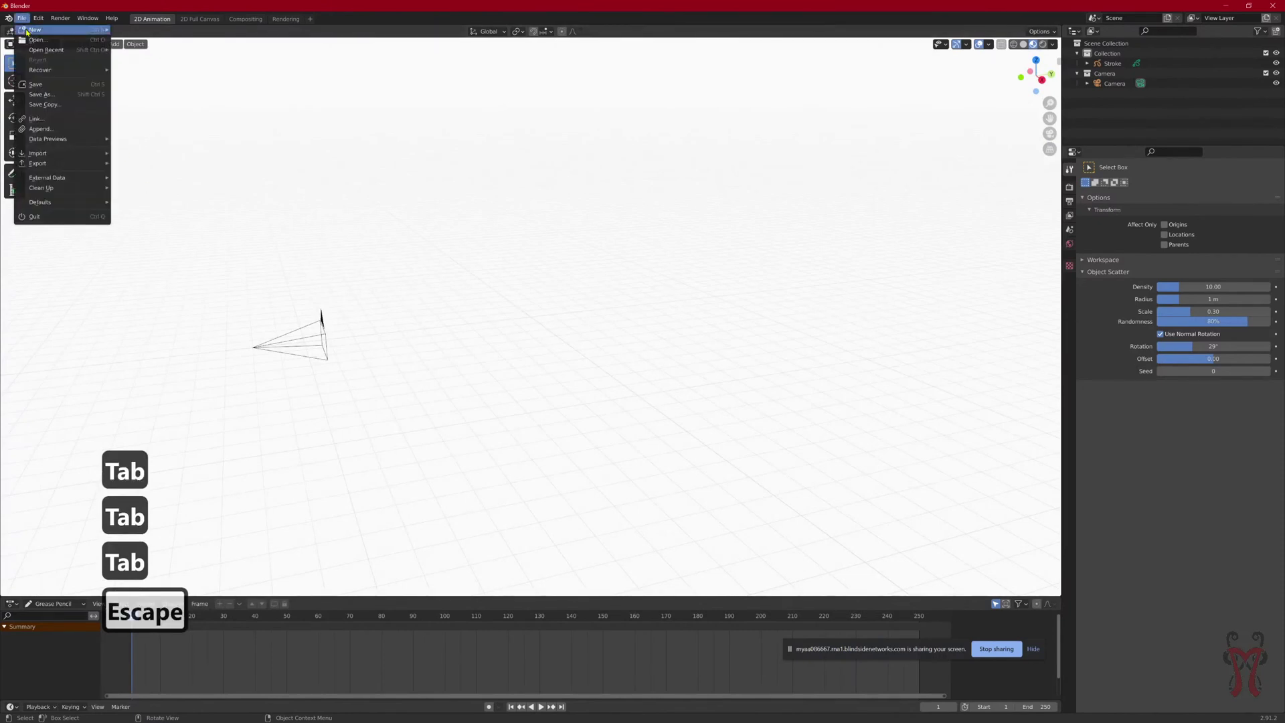
mouse_move(25, 31)
click(151, 41)
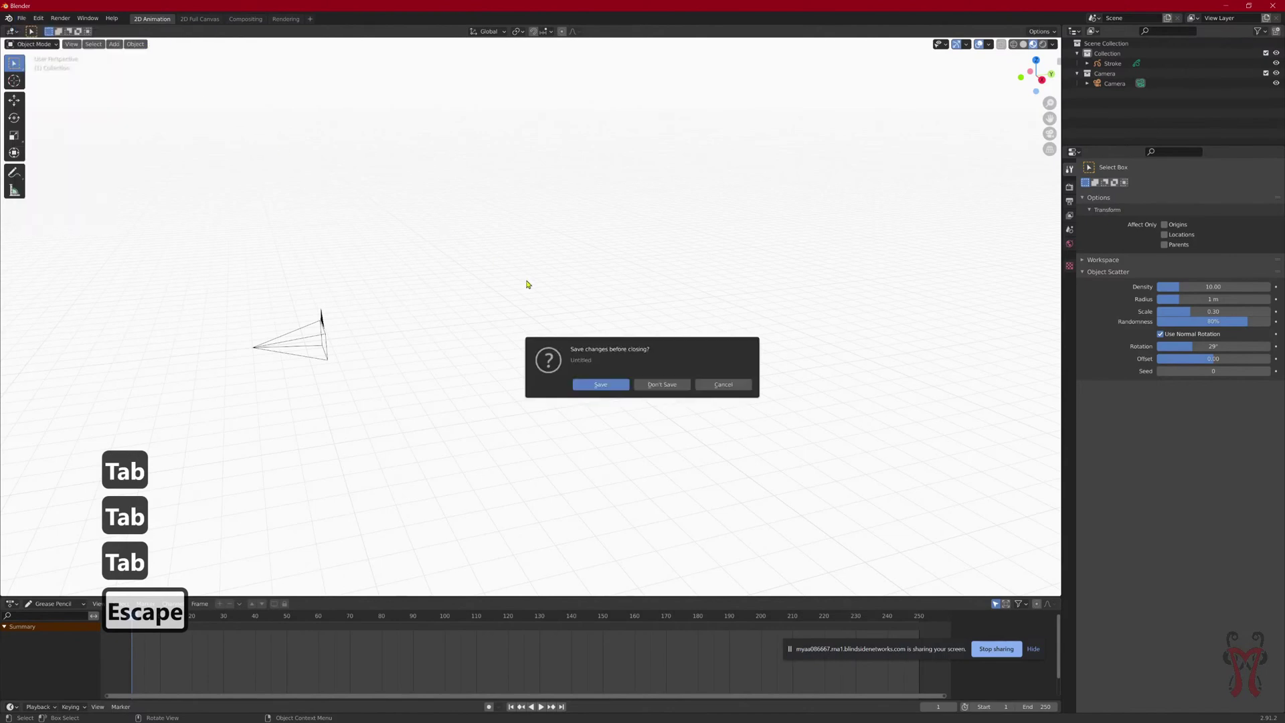
click(655, 385)
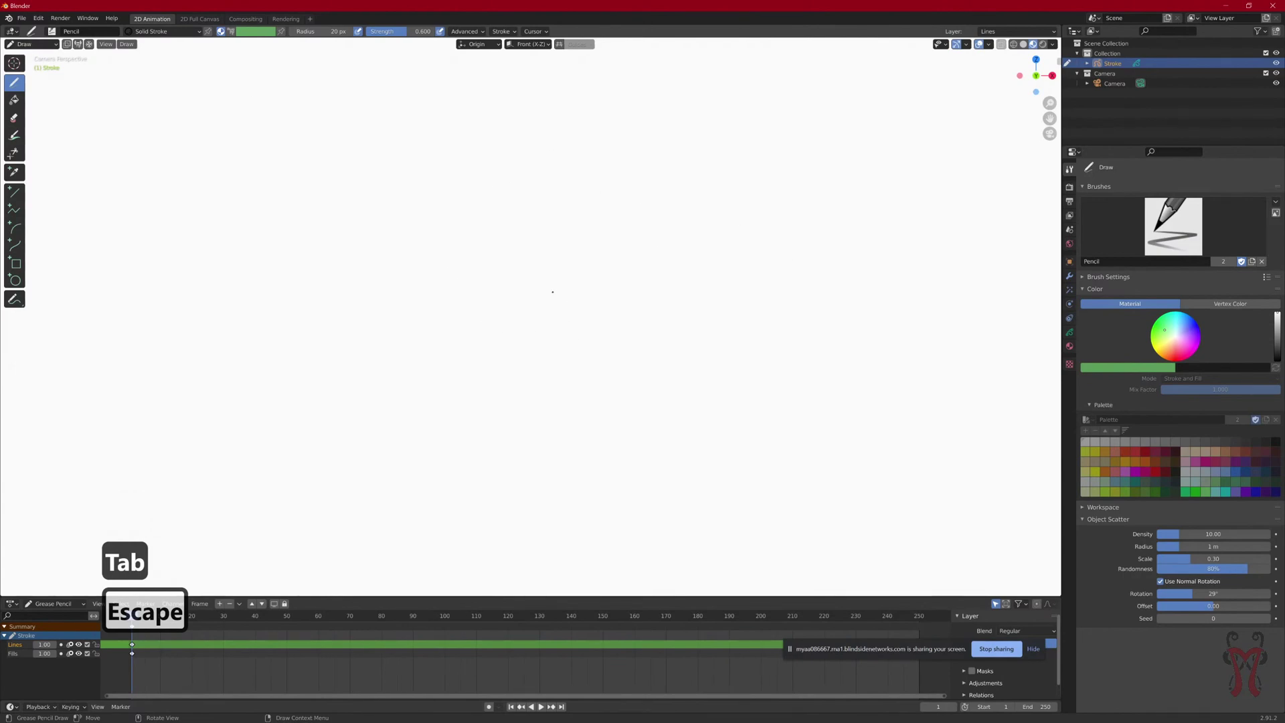
Step: Set the Stroke object's interaction mode to Draw
right_click(1122, 64)
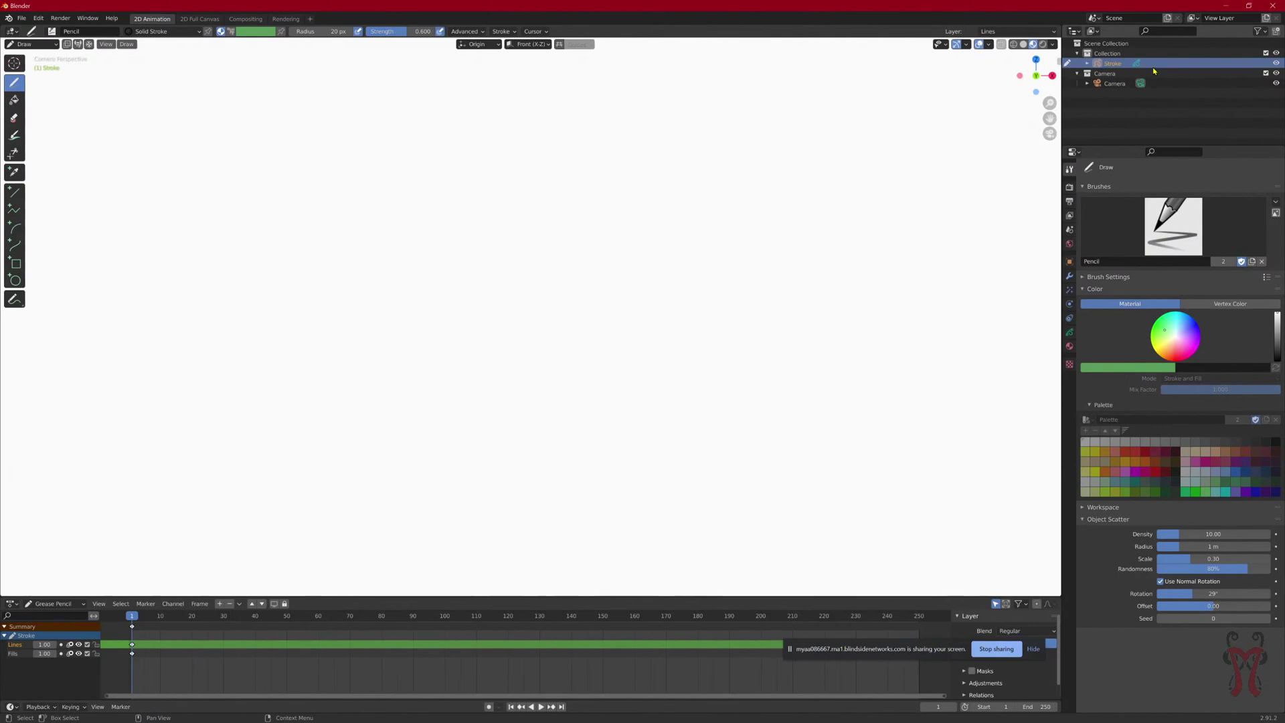
click(30, 44)
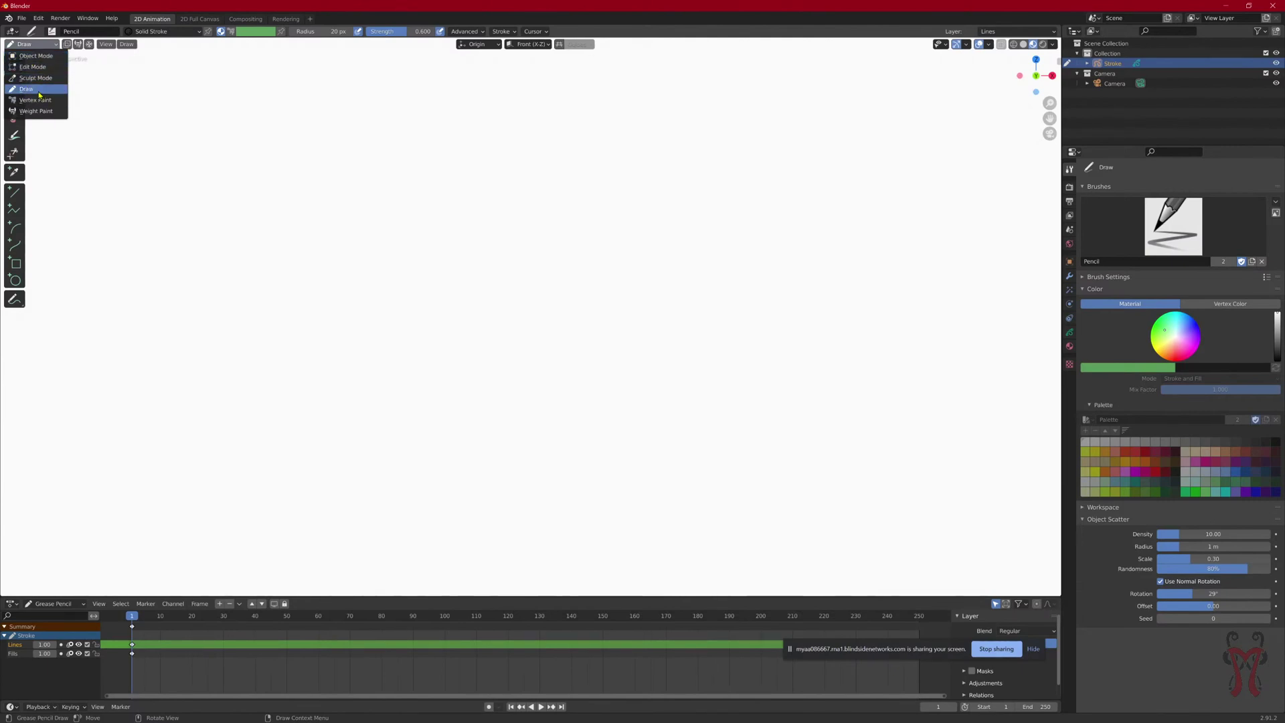
click(33, 89)
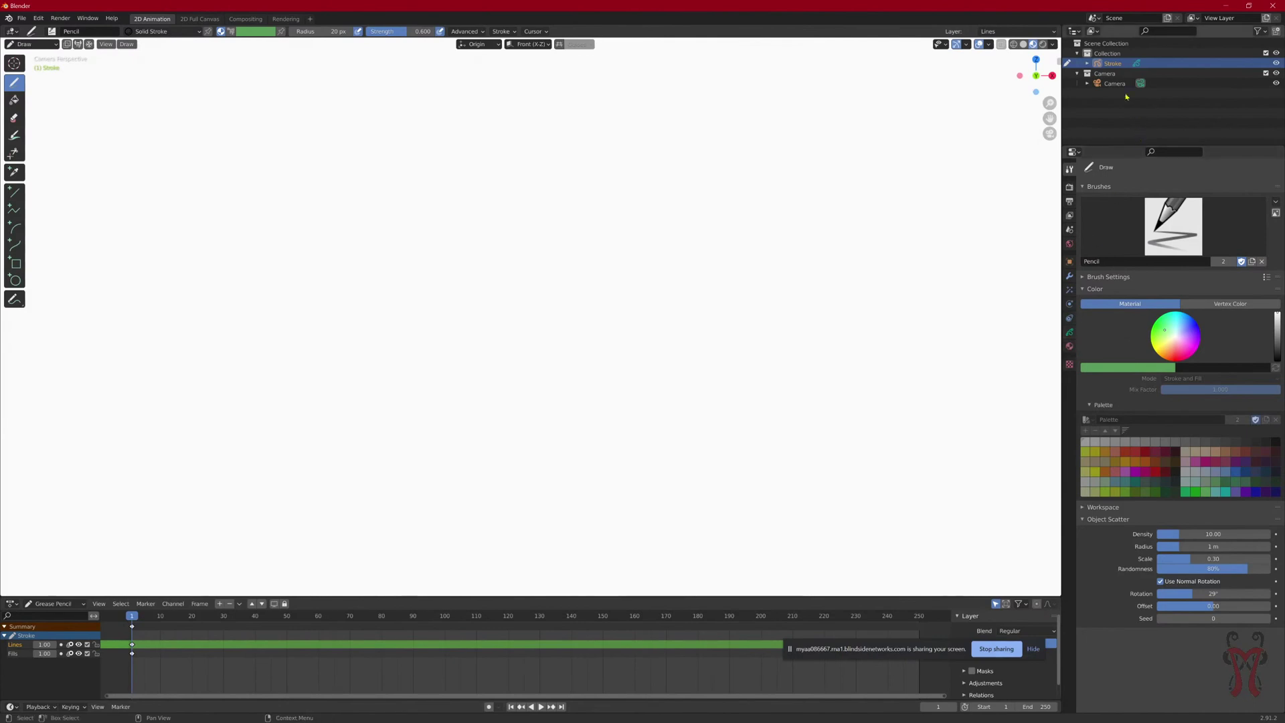
Step: Add a new layer to the Stroke grease pencil object and name it Background
click(1070, 334)
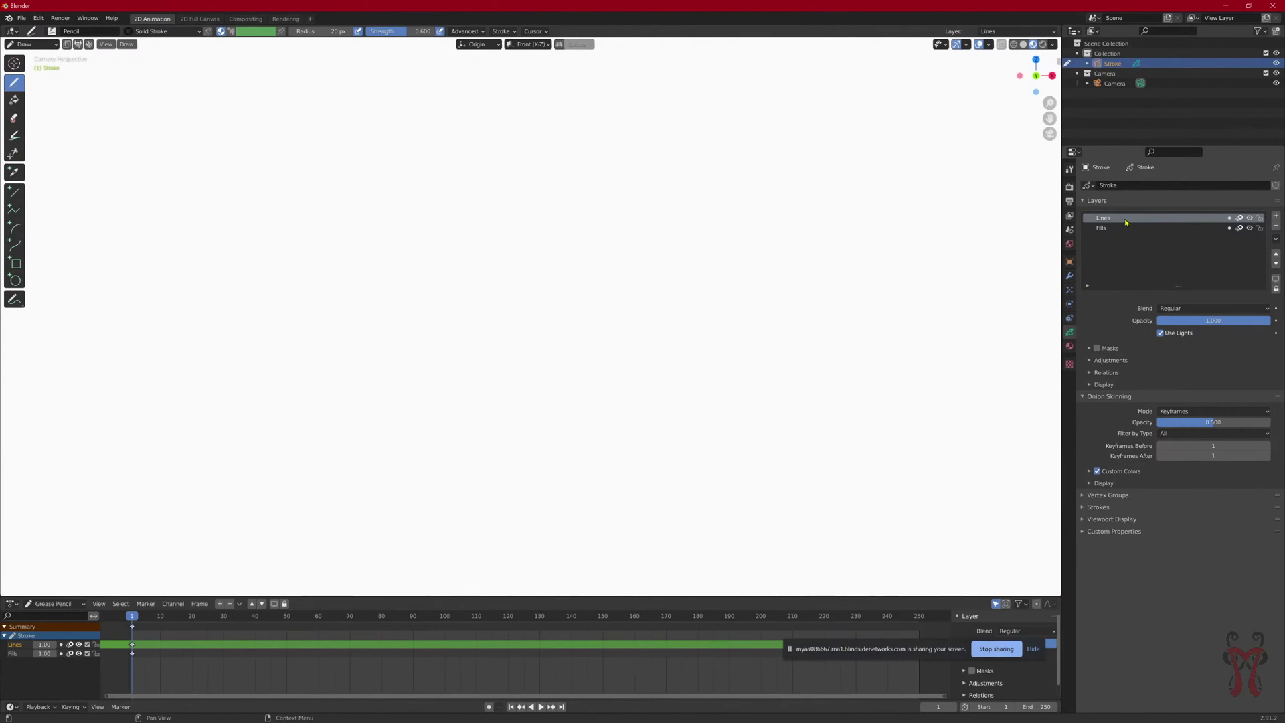
click(1276, 217)
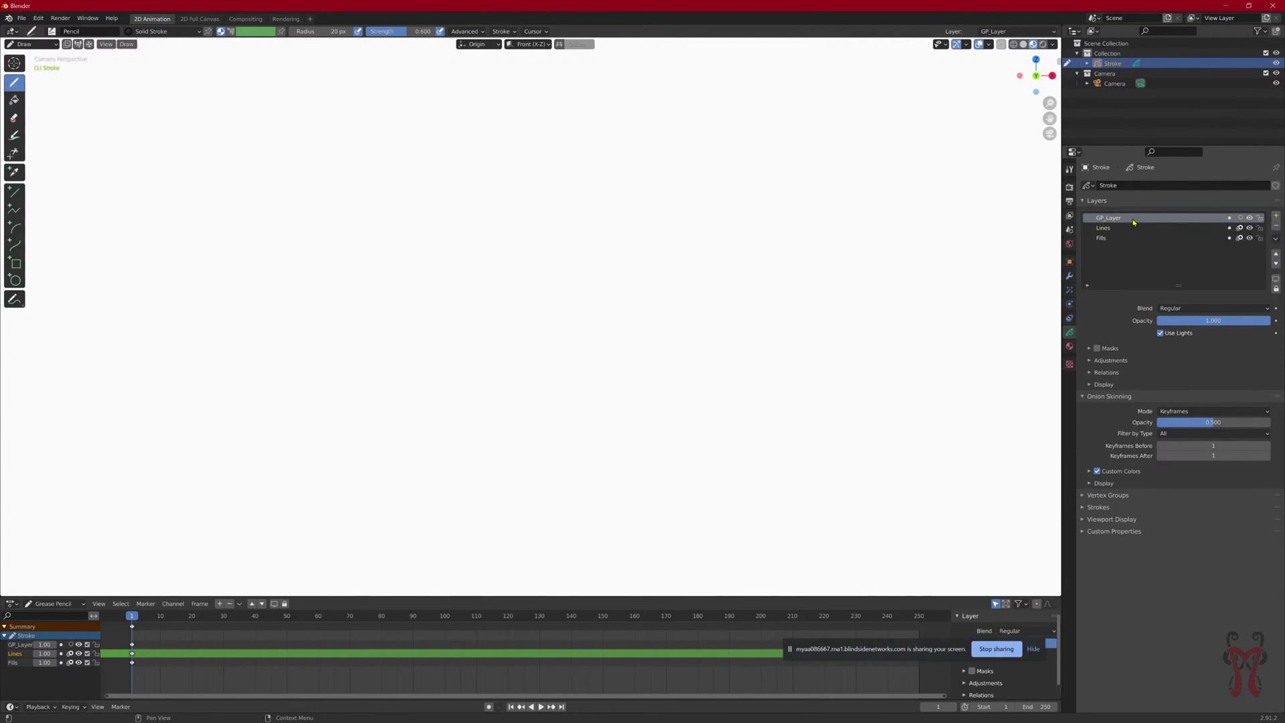
double_click(1107, 218)
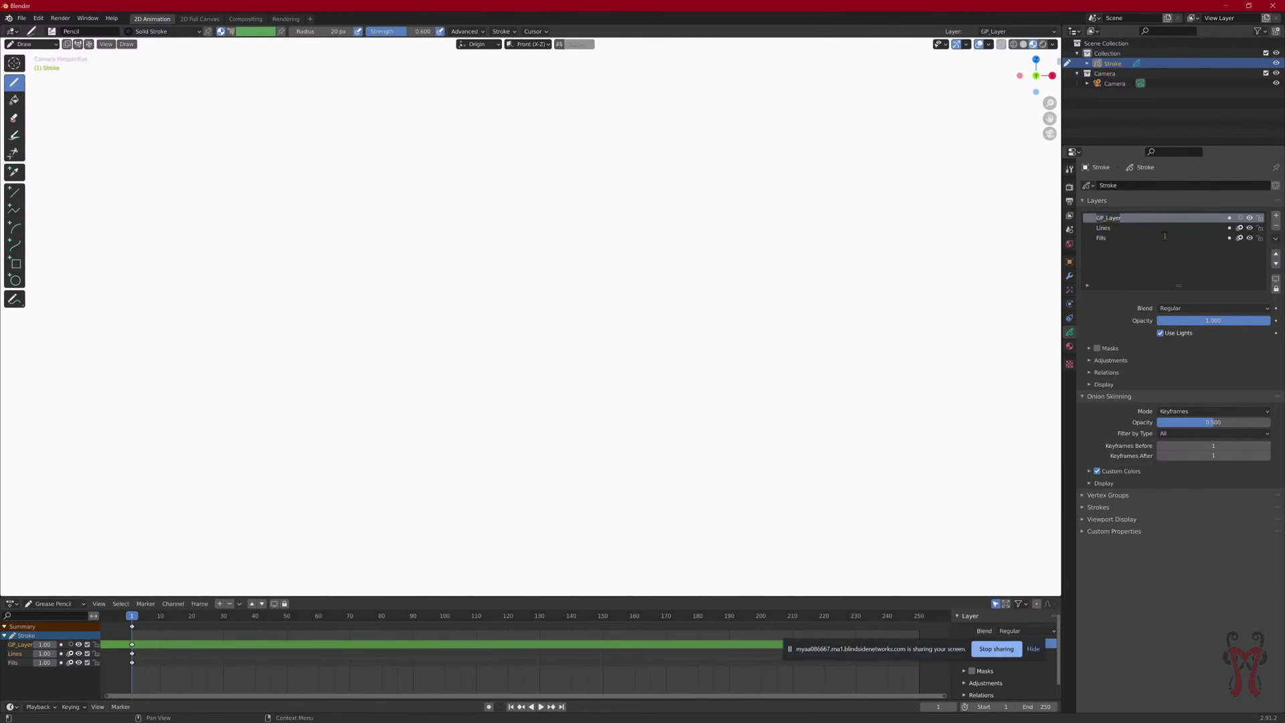
text(B)
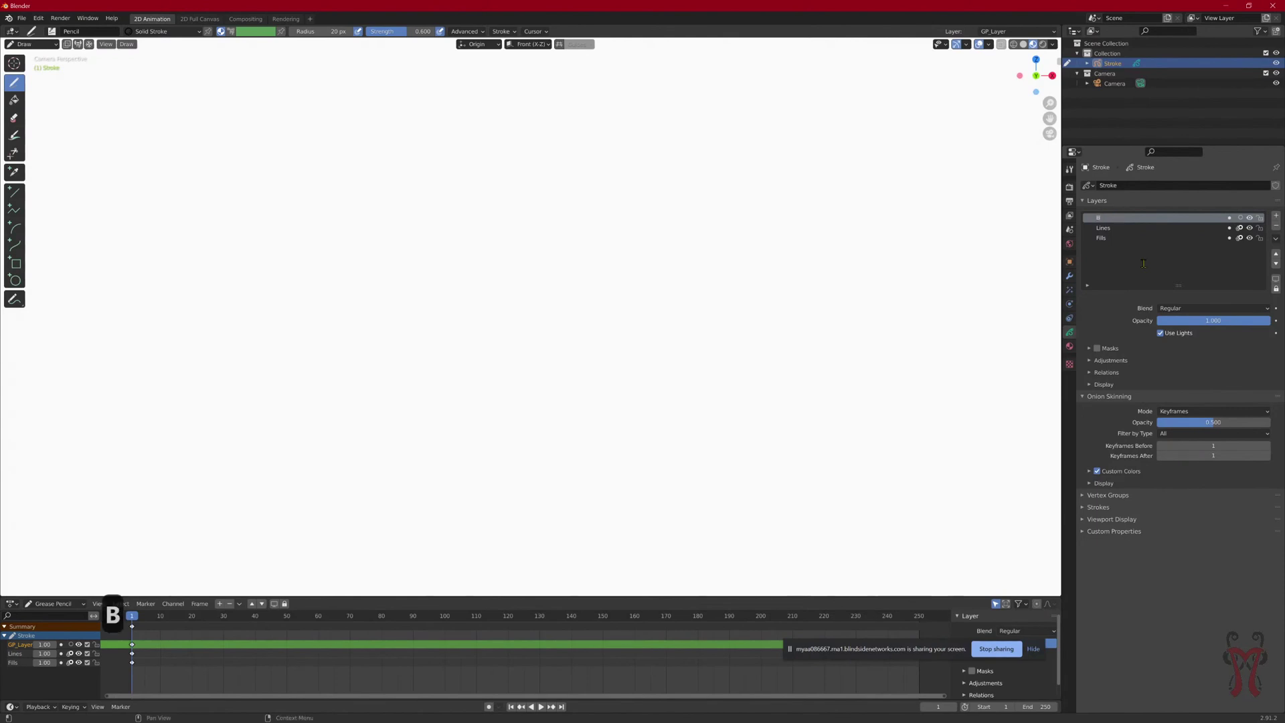
text(acklgrou)
key(BackSpace)
key(BackSpace)
key(BackSpace)
key(BackSpace)
key(BackSpace)
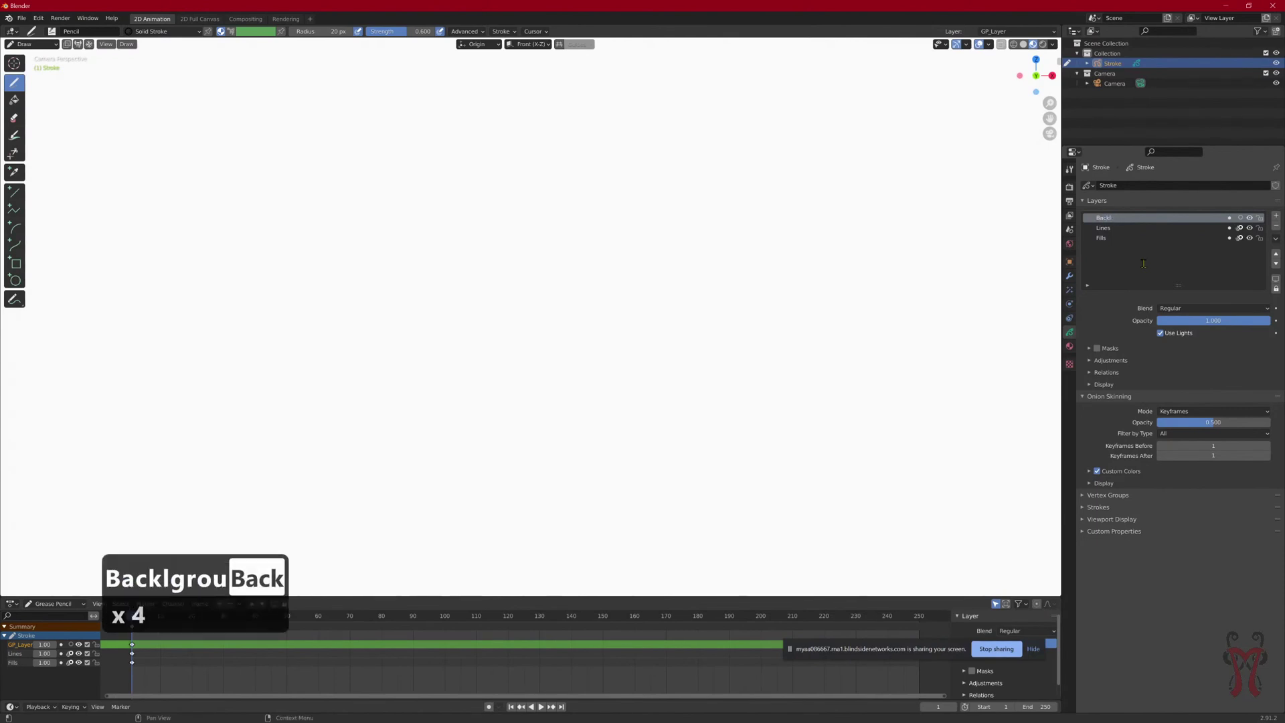
text(ground)
key(Return)
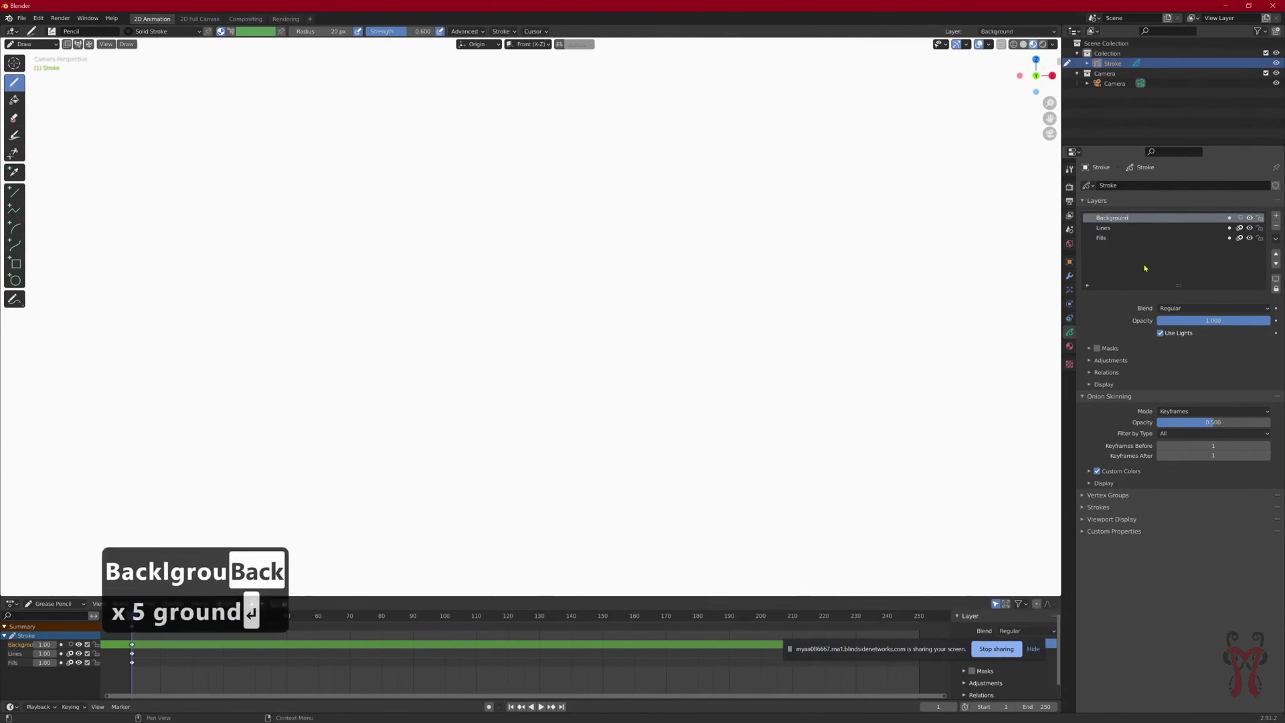
Step: Add another grease pencil layer above Background and name it Ball
click(1276, 216)
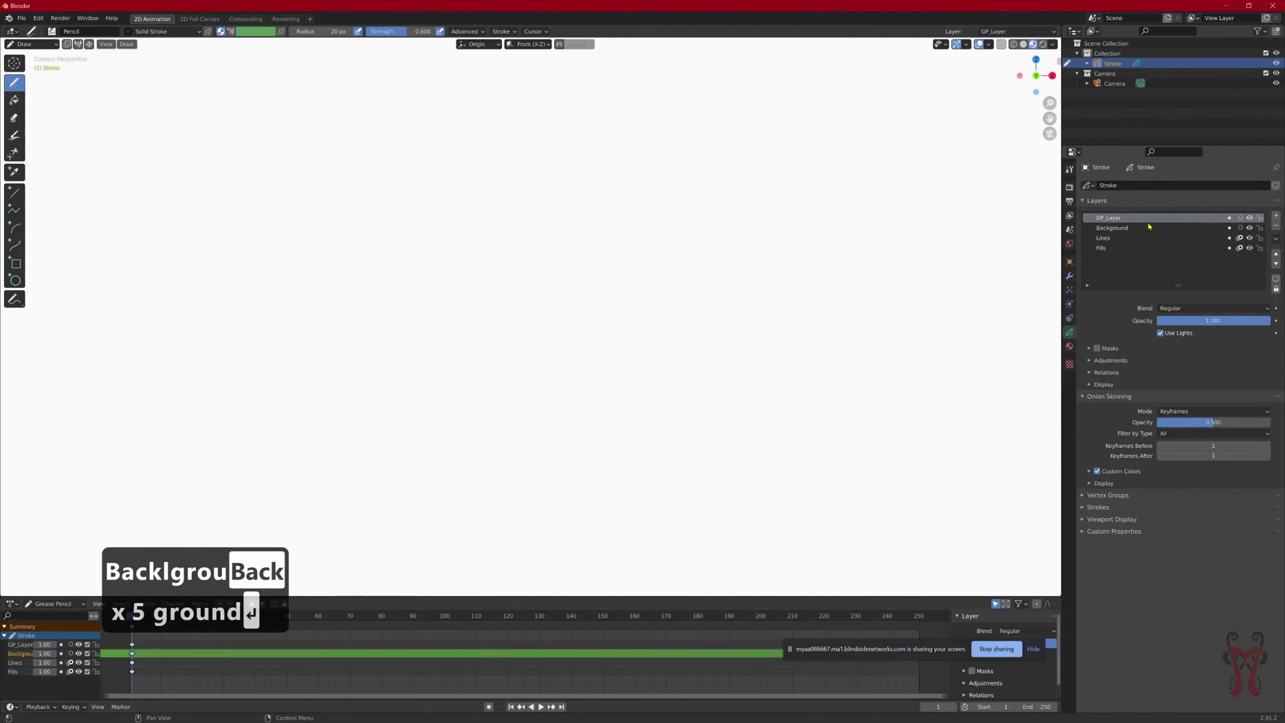
double_click(1109, 217)
text(Ball)
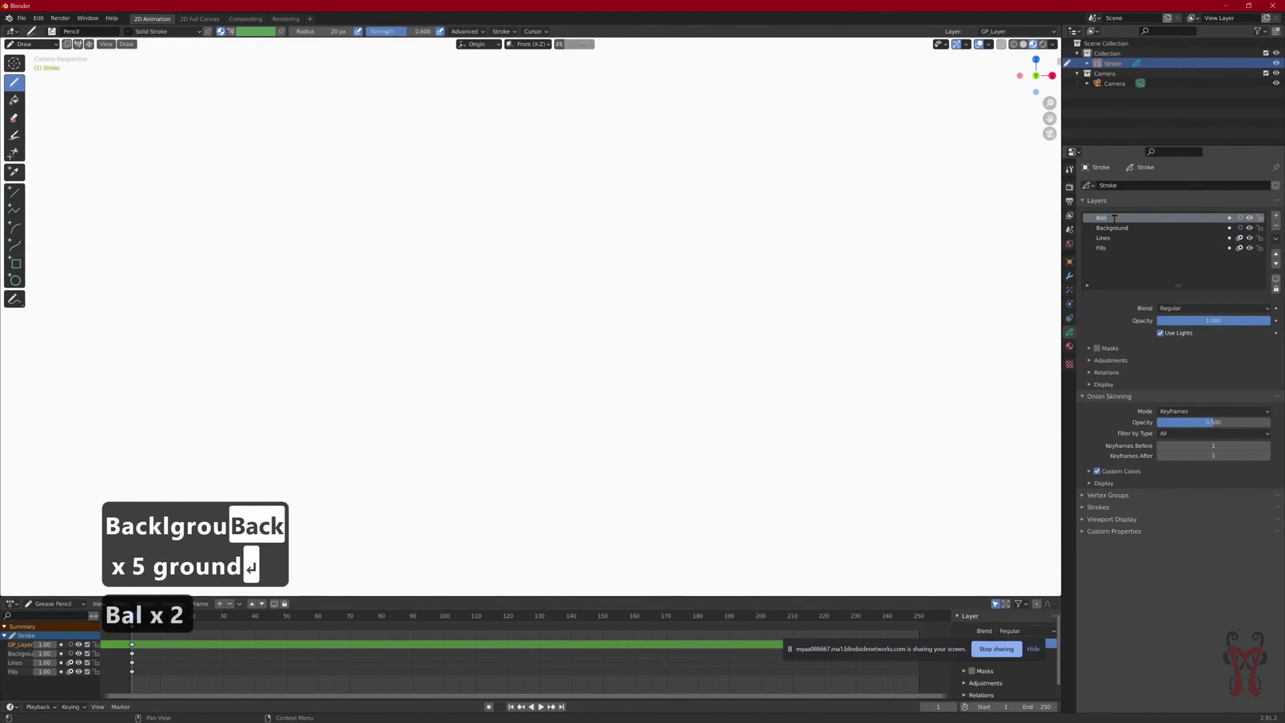
key(Return)
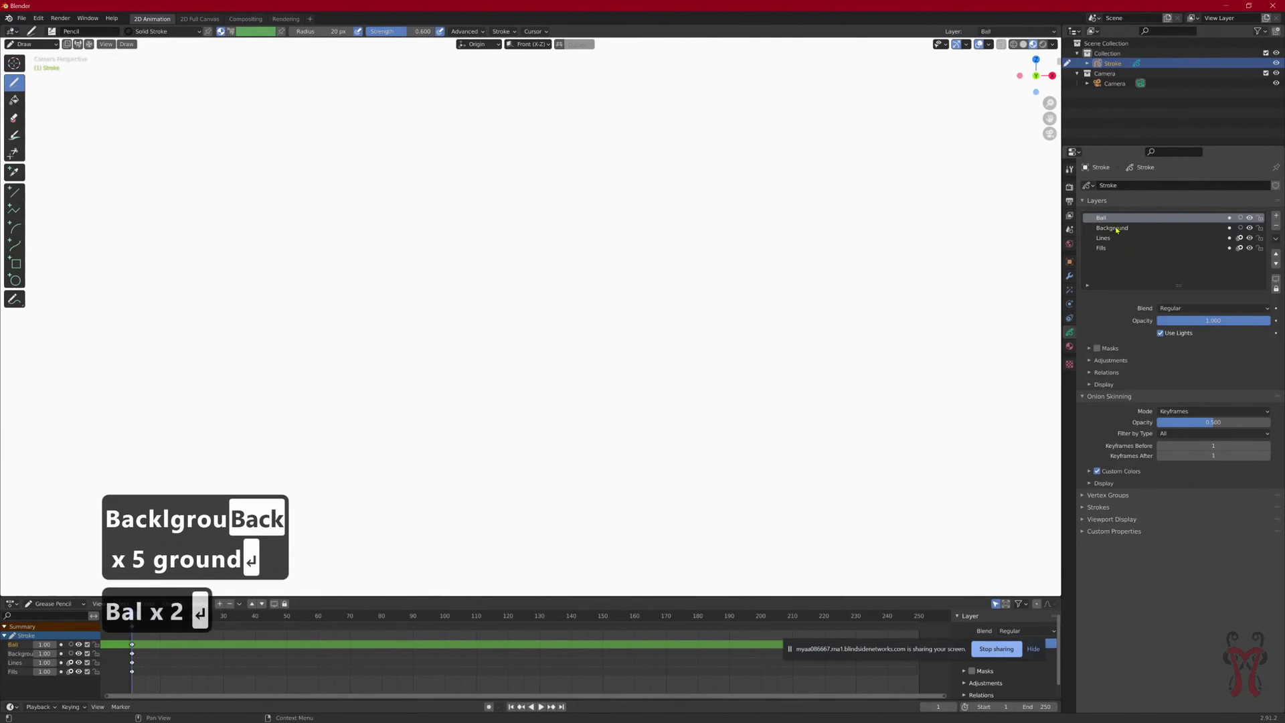
Step: Switch the active layer between Background, Lines and Ball, and leave Ball as the active layer
click(1116, 228)
click(1116, 218)
click(1116, 228)
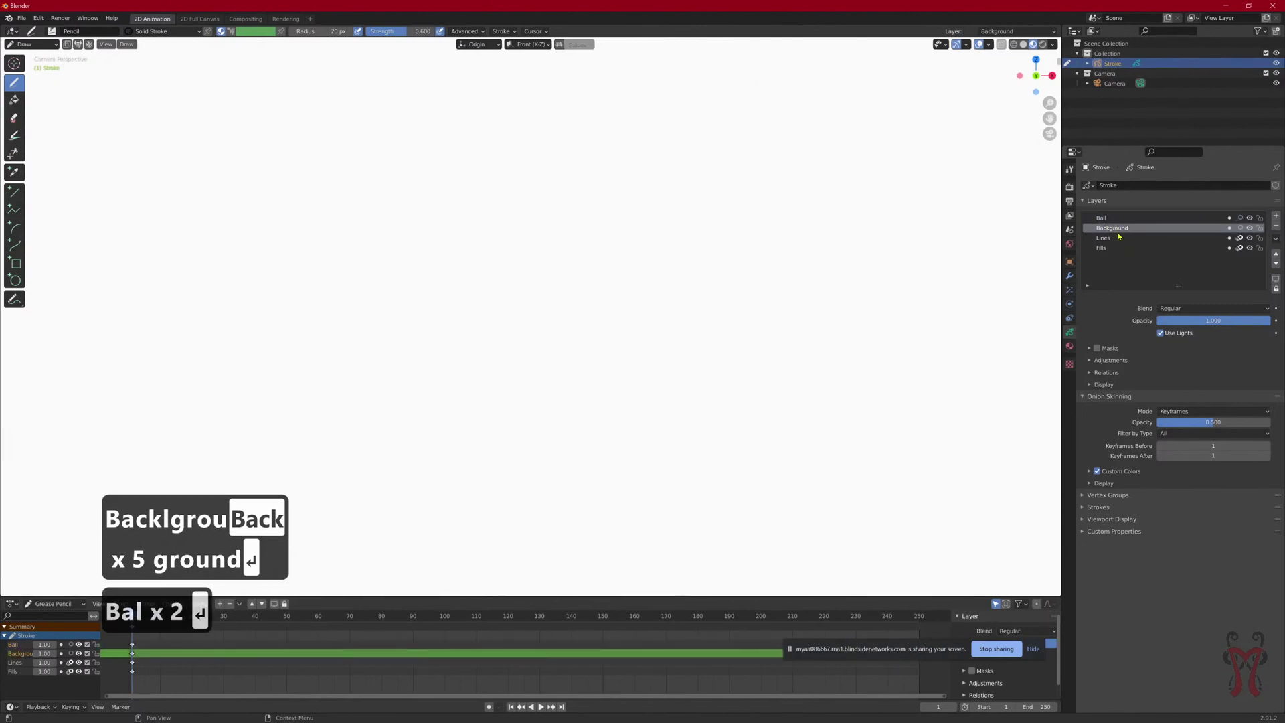
click(1114, 219)
click(1113, 228)
click(1115, 218)
click(1117, 229)
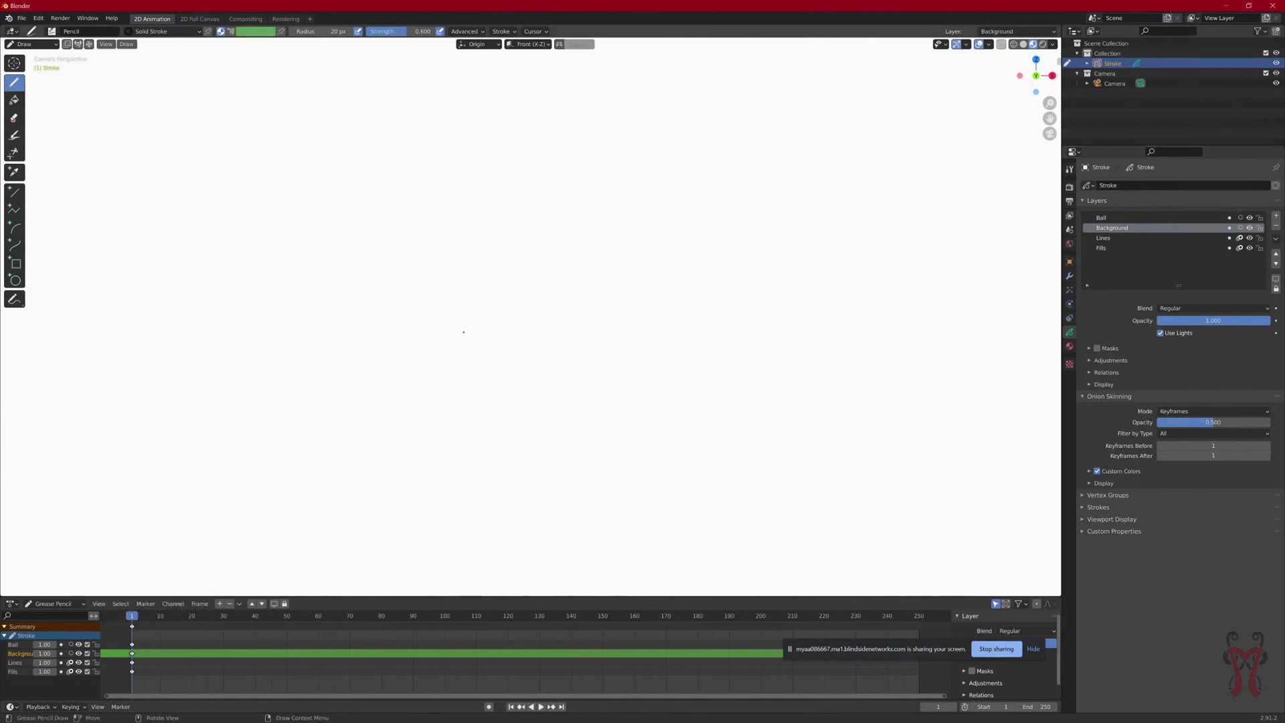
click(1106, 239)
click(1106, 232)
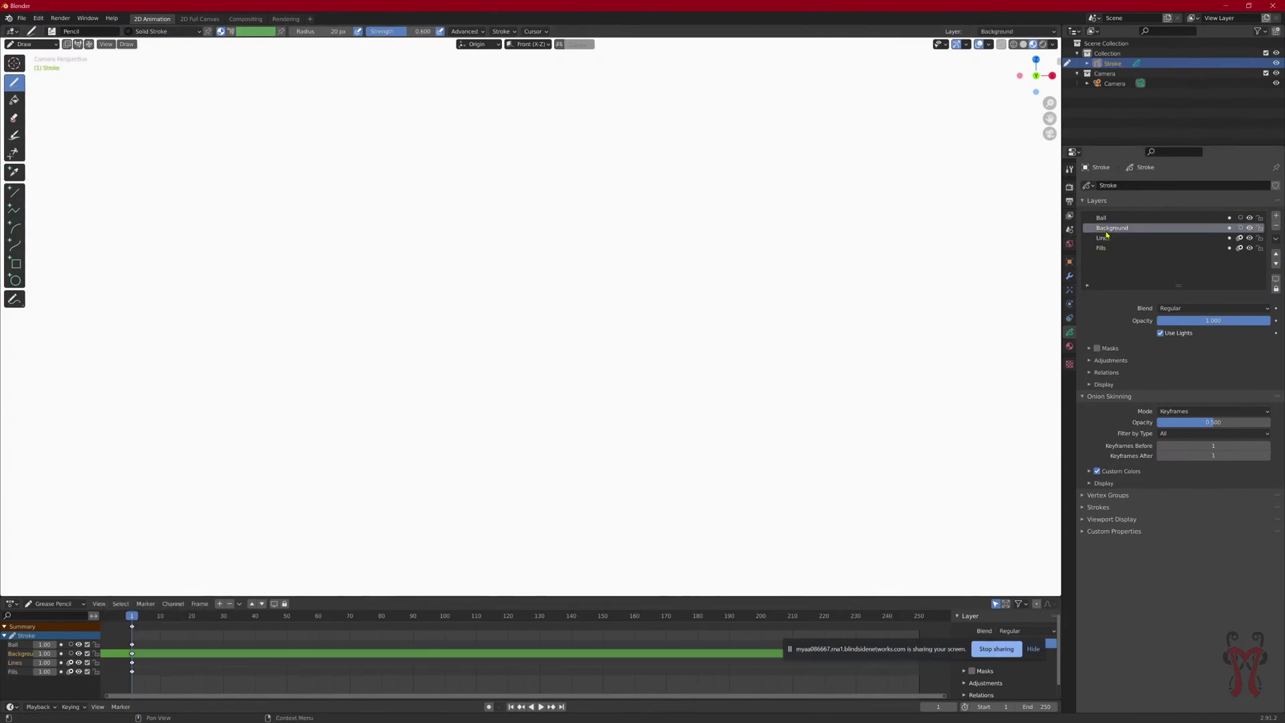
click(1121, 217)
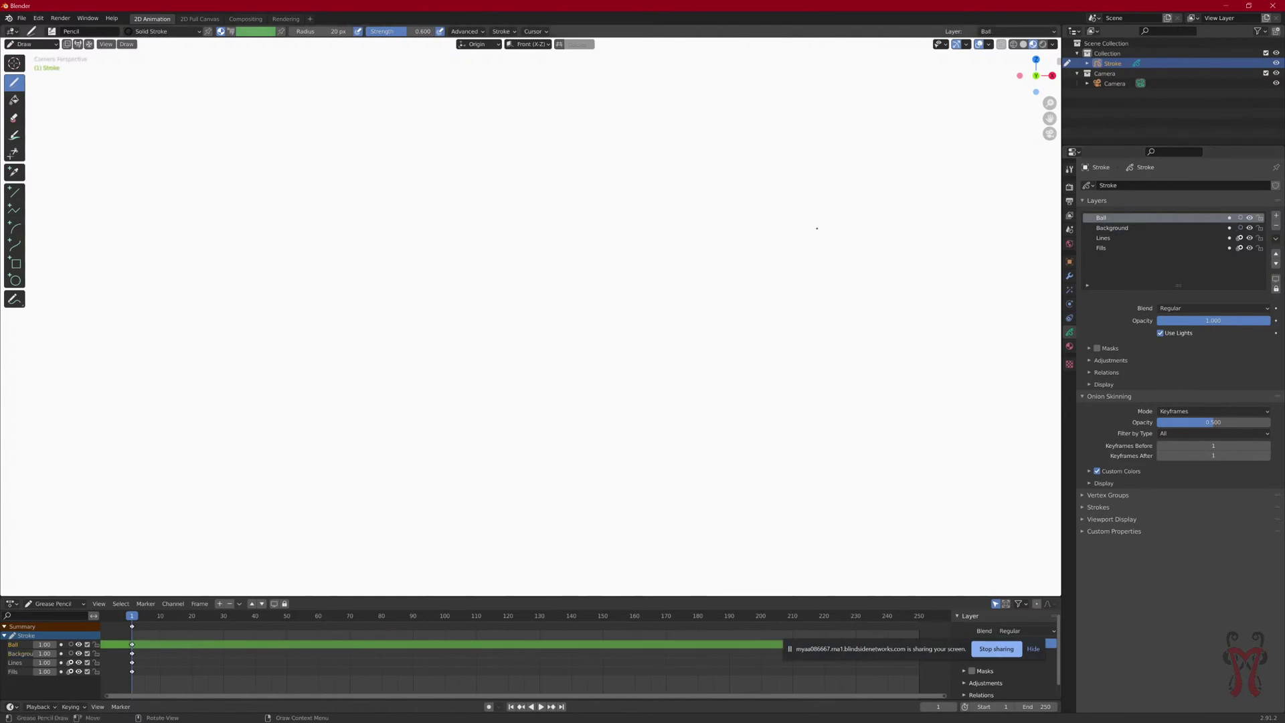
Step: Make Background the active layer and set up the Box shape tool with the Solid Fill material
click(1124, 238)
click(1138, 229)
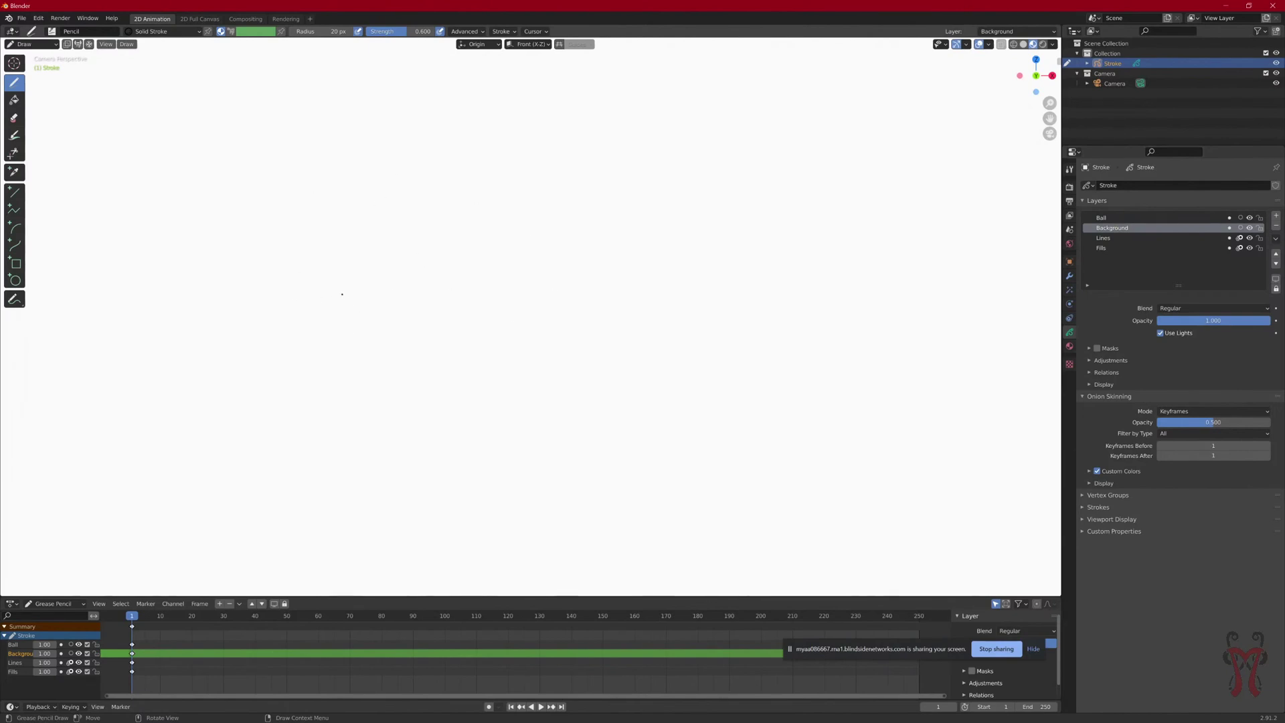
click(15, 264)
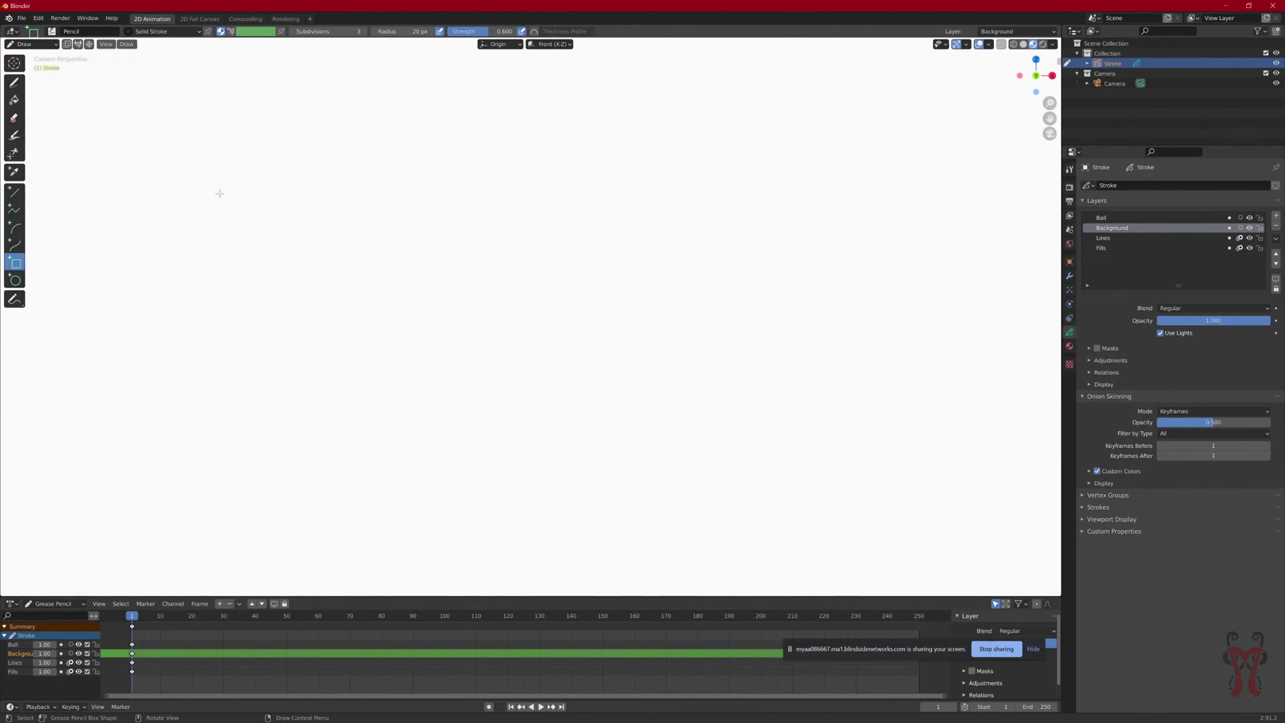
click(199, 32)
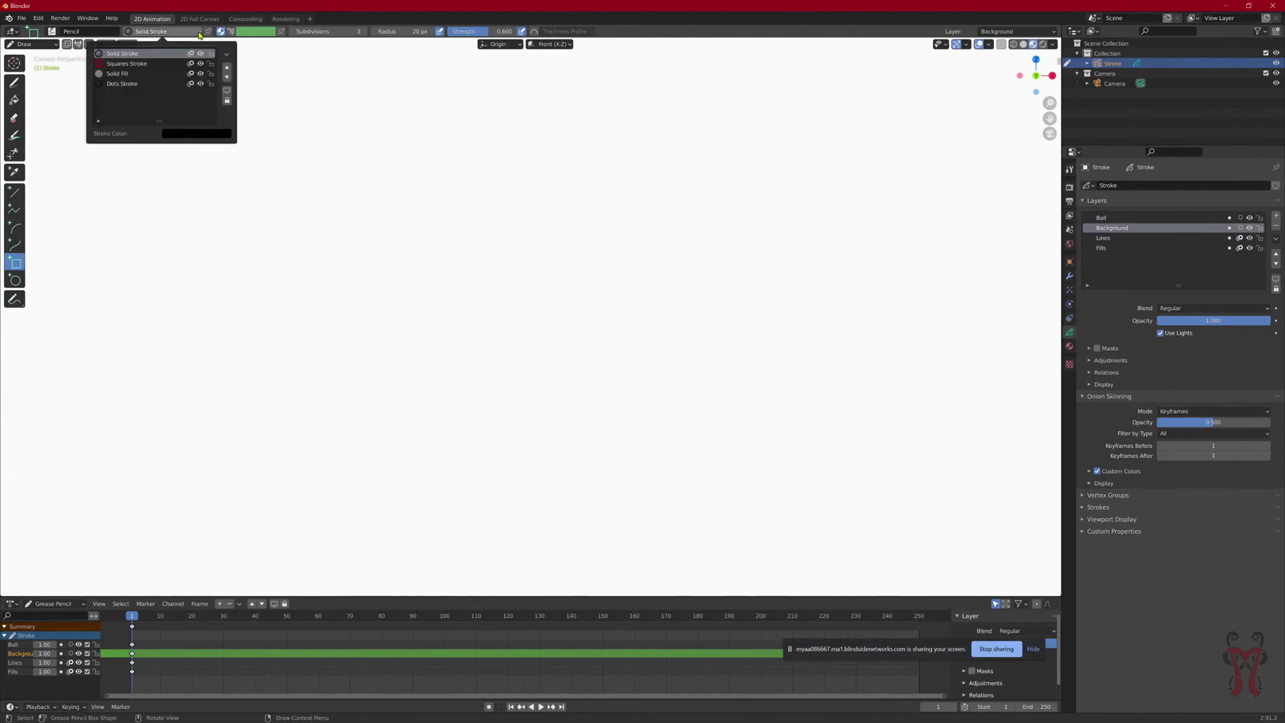
click(199, 32)
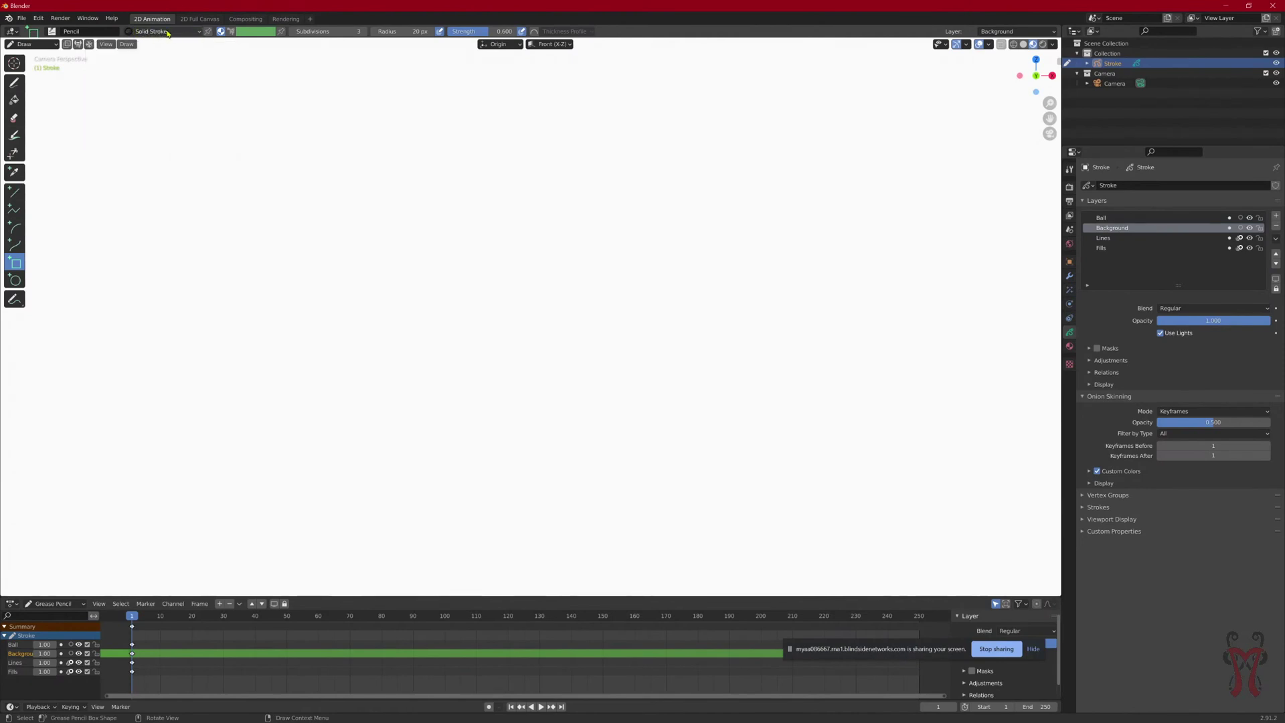
click(176, 34)
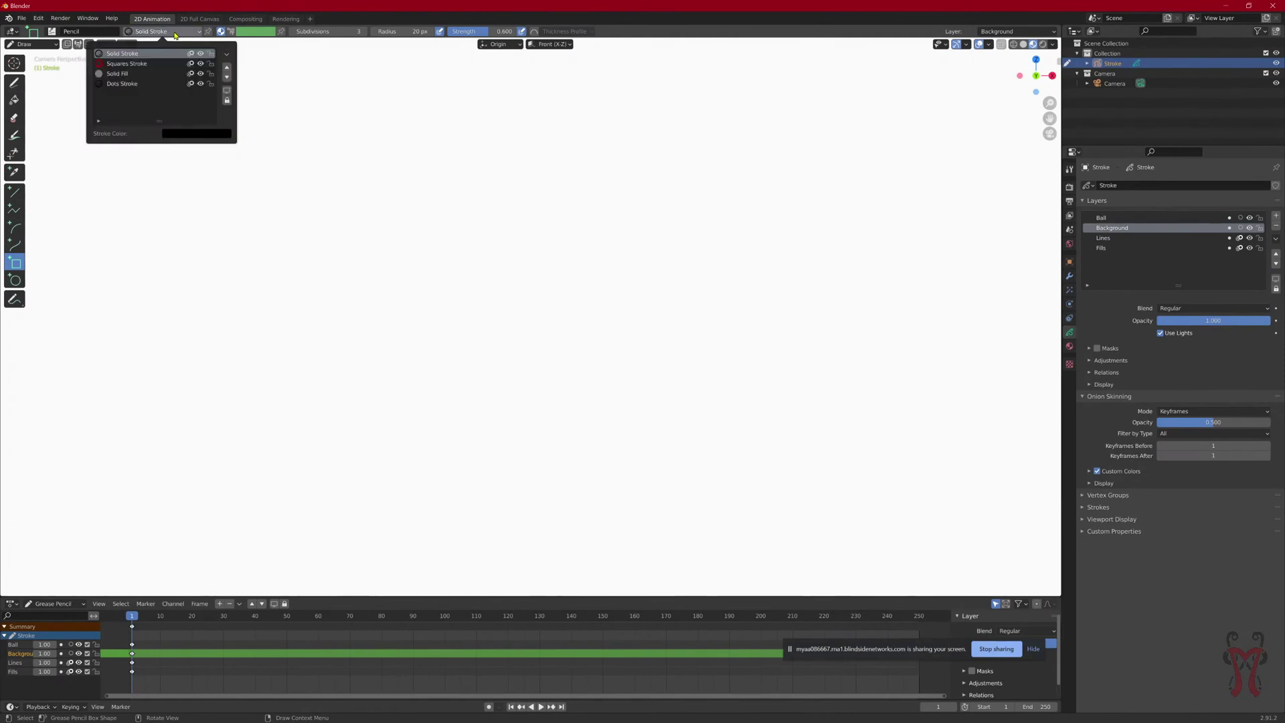
click(117, 75)
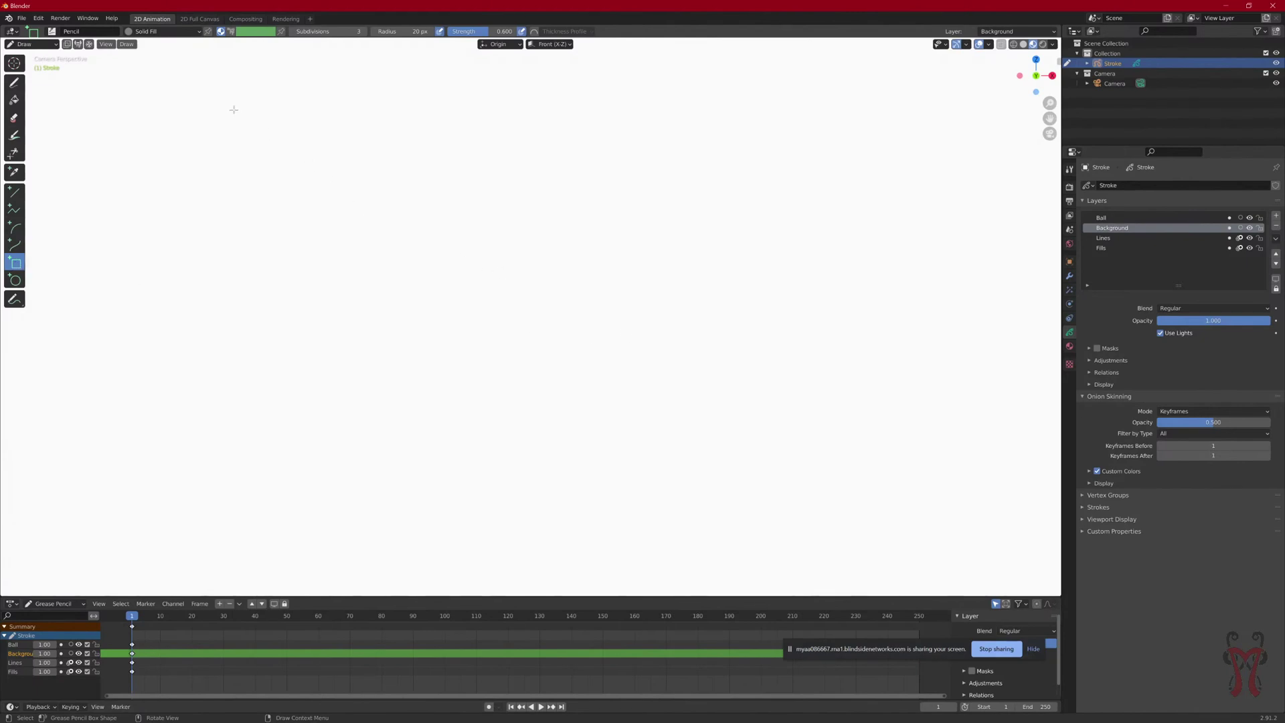
Step: Draw a large filled rectangle across the middle of the canvas on the Background layer, adjusting its corners before confirming
drag(233, 103, 894, 491)
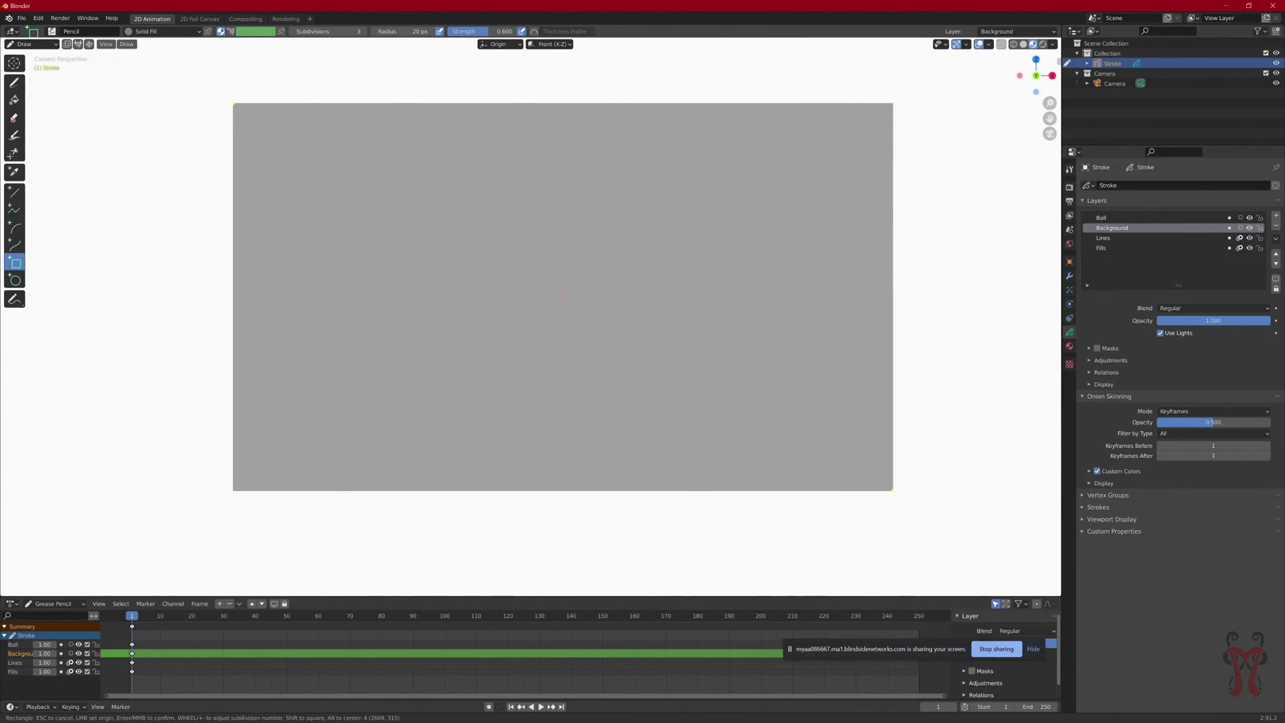
drag(906, 489, 794, 471)
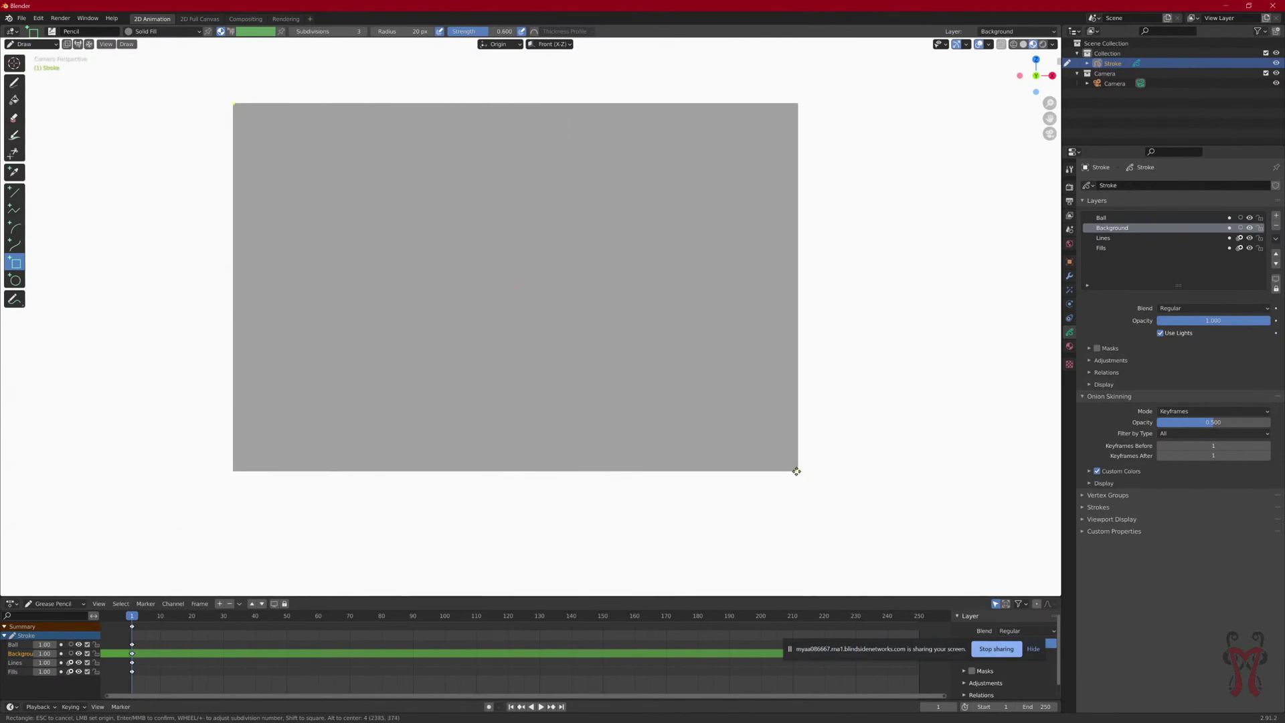
mouse_move(233, 103)
mouse_down()
mouse_move(427, 310)
mouse_move(372, 188)
mouse_move(247, 93)
mouse_move(250, 103)
mouse_up()
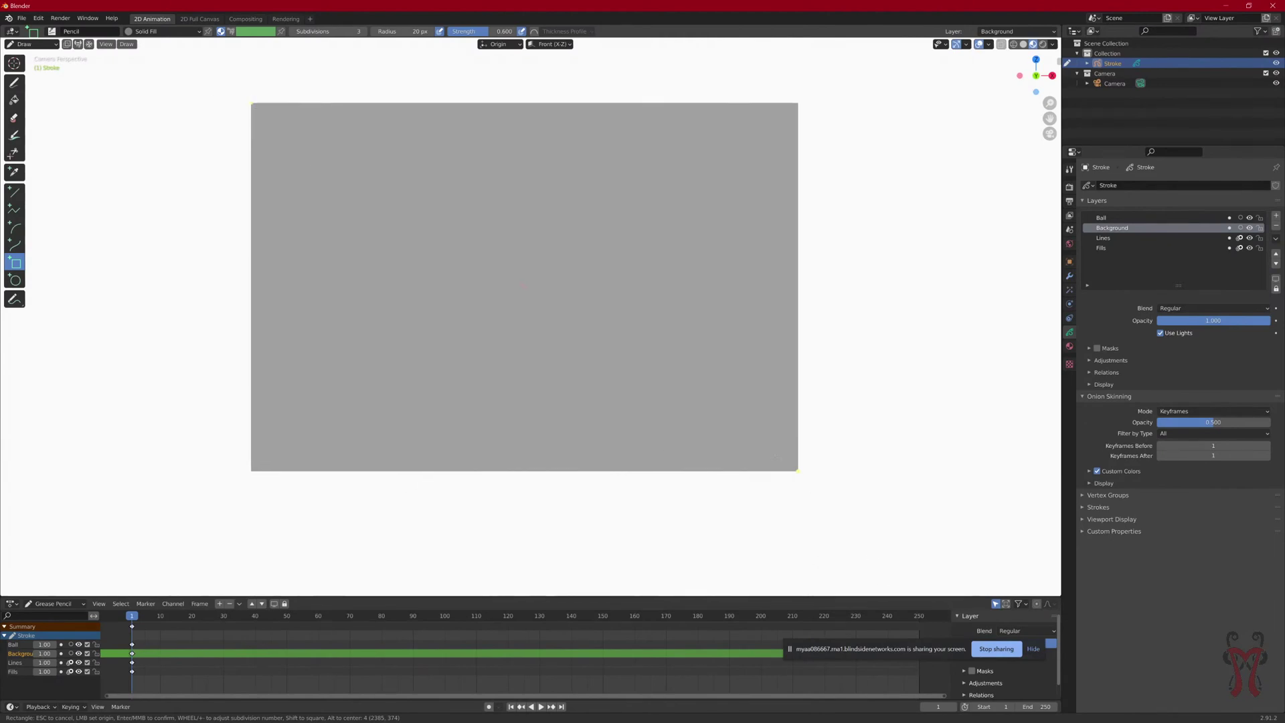
drag(797, 473, 830, 483)
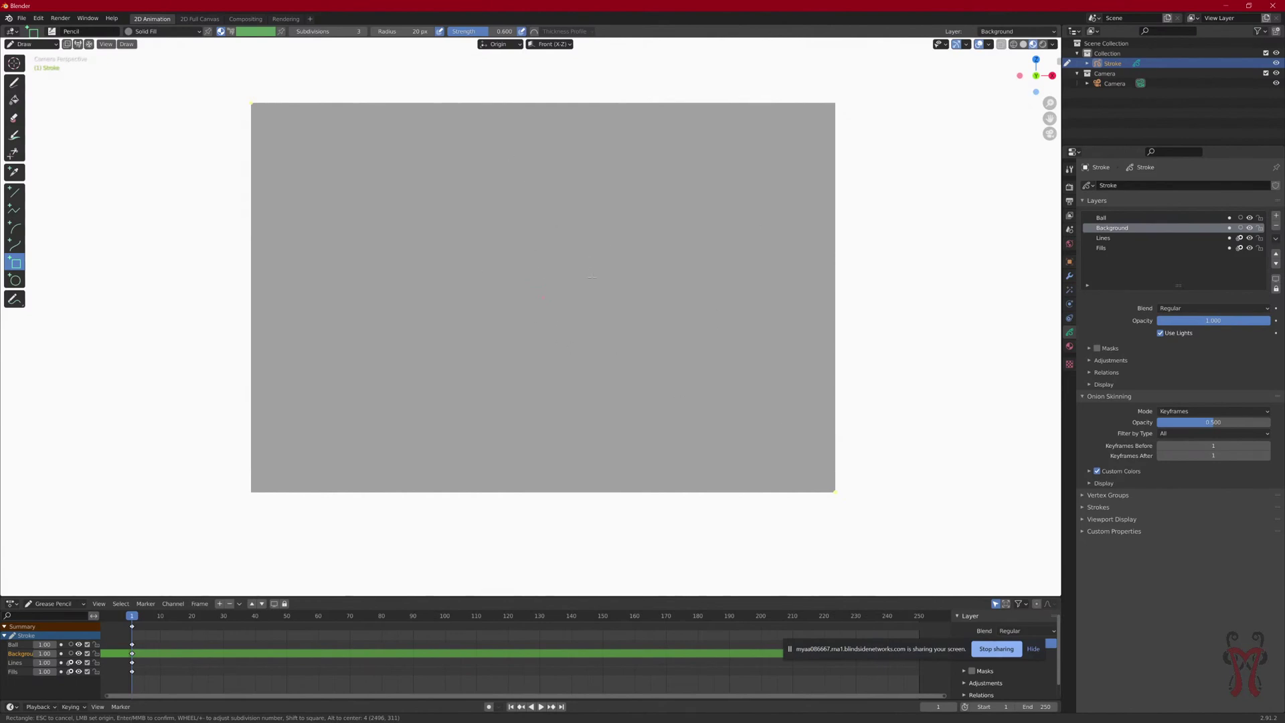
key(Return)
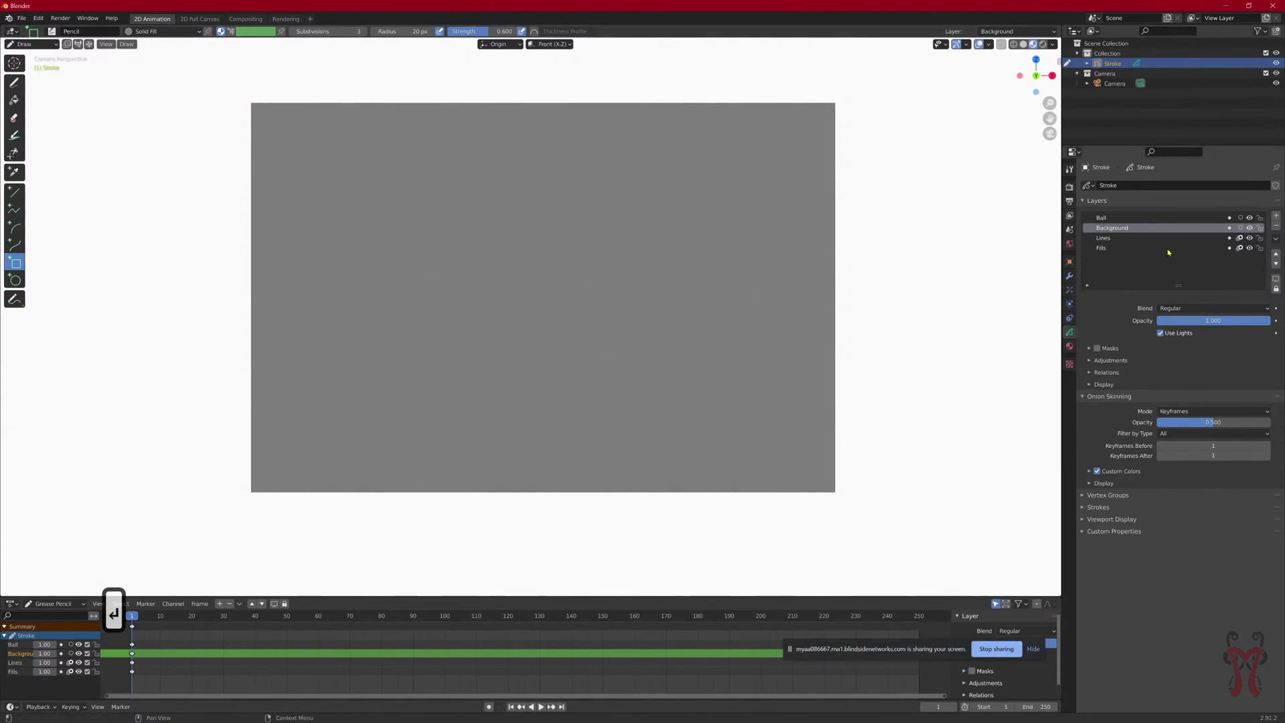
Step: Toggle the Background layer's visibility off and on to check which layer holds the rectangle
click(1247, 229)
click(1248, 229)
click(1249, 229)
click(1250, 229)
click(1250, 229)
click(1250, 230)
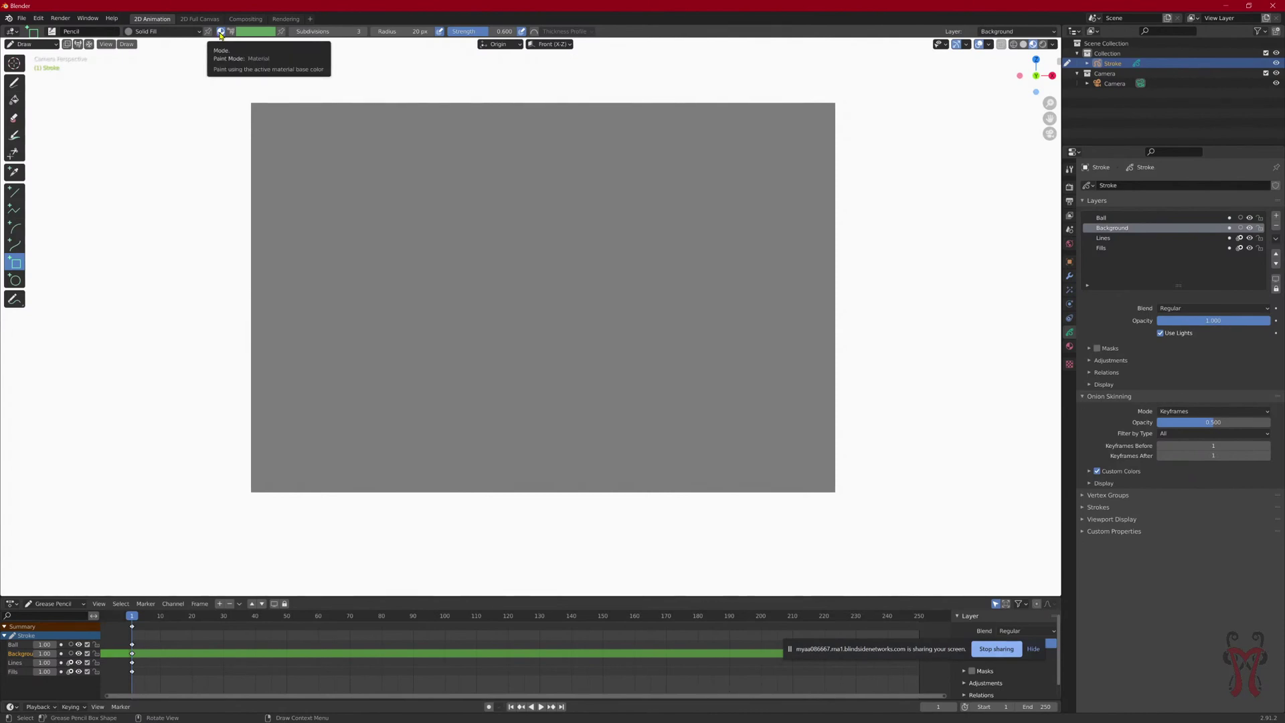
Step: Draw a purple filled rectangle just inside the grey one, using a custom brush color instead of the material color
click(1070, 347)
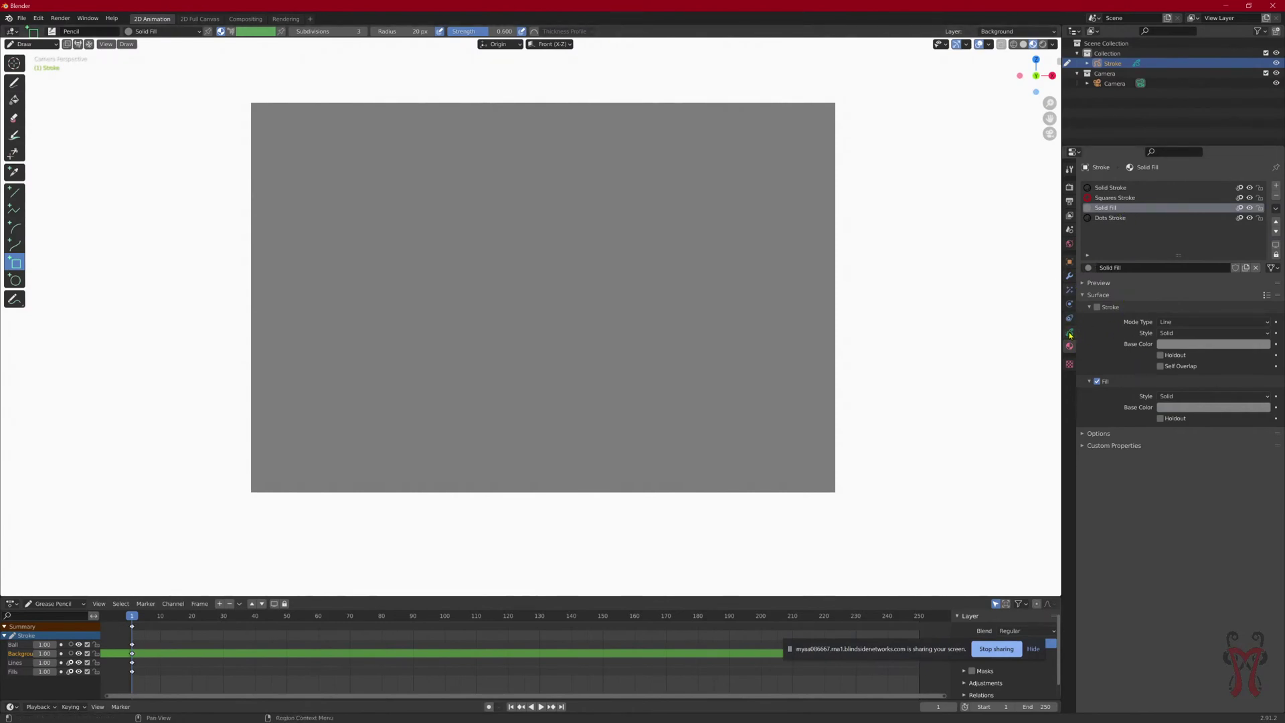
click(1072, 332)
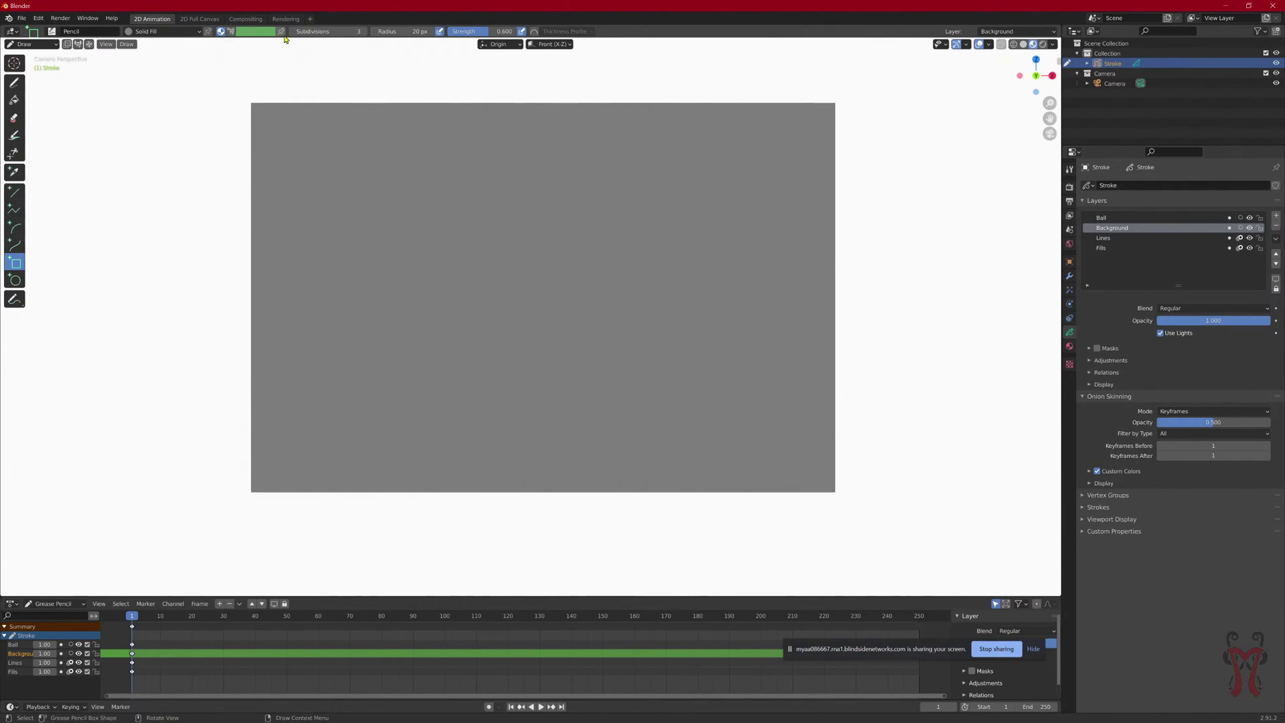
click(231, 32)
click(259, 36)
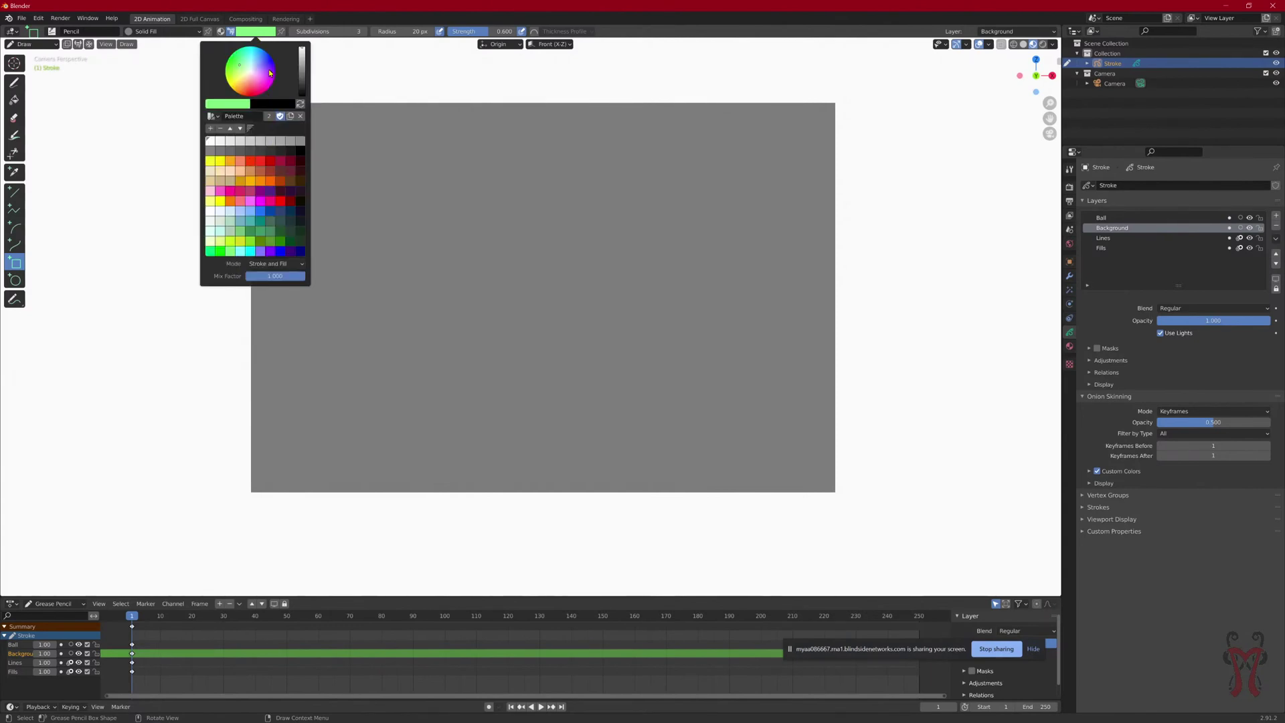
drag(267, 70, 275, 71)
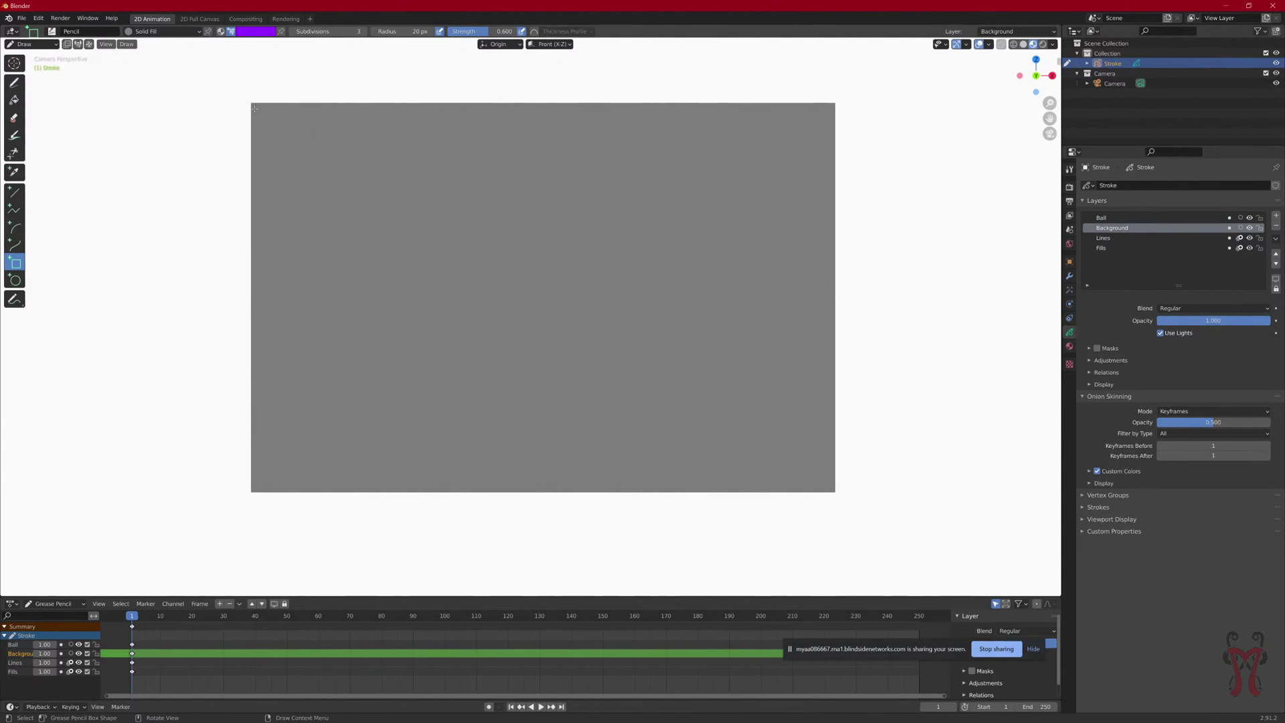
drag(255, 106, 832, 488)
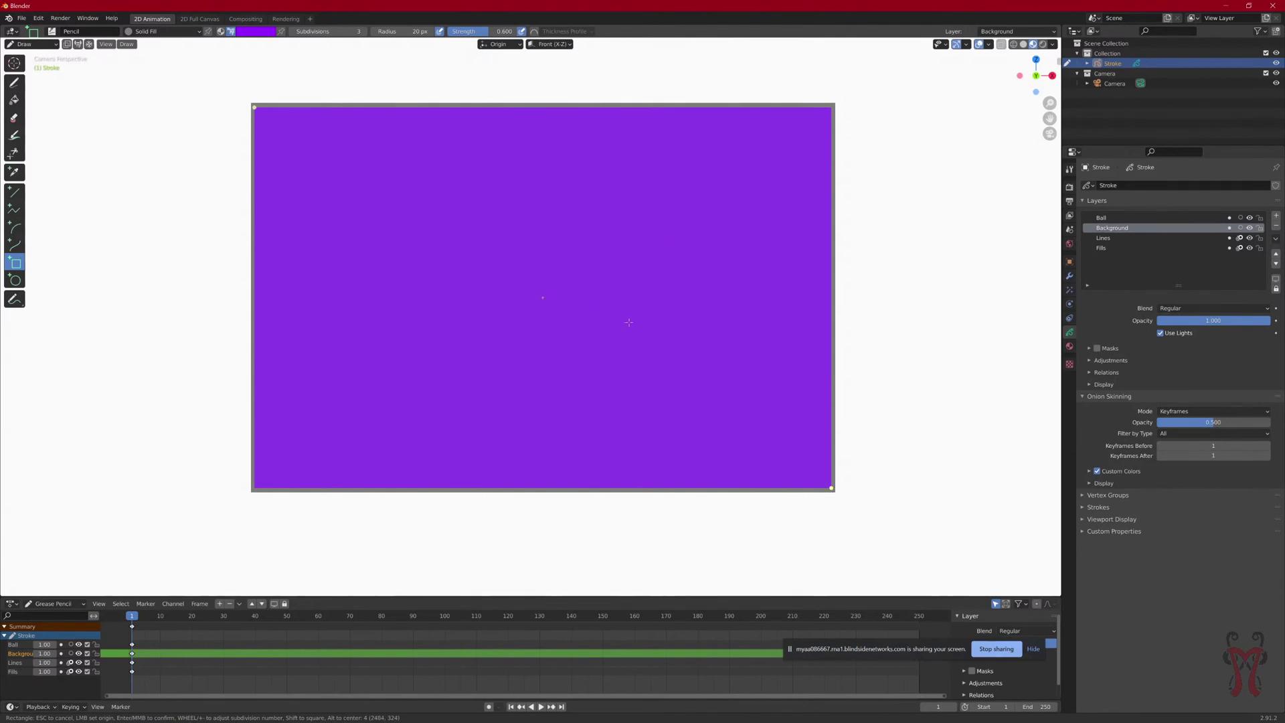
key(Return)
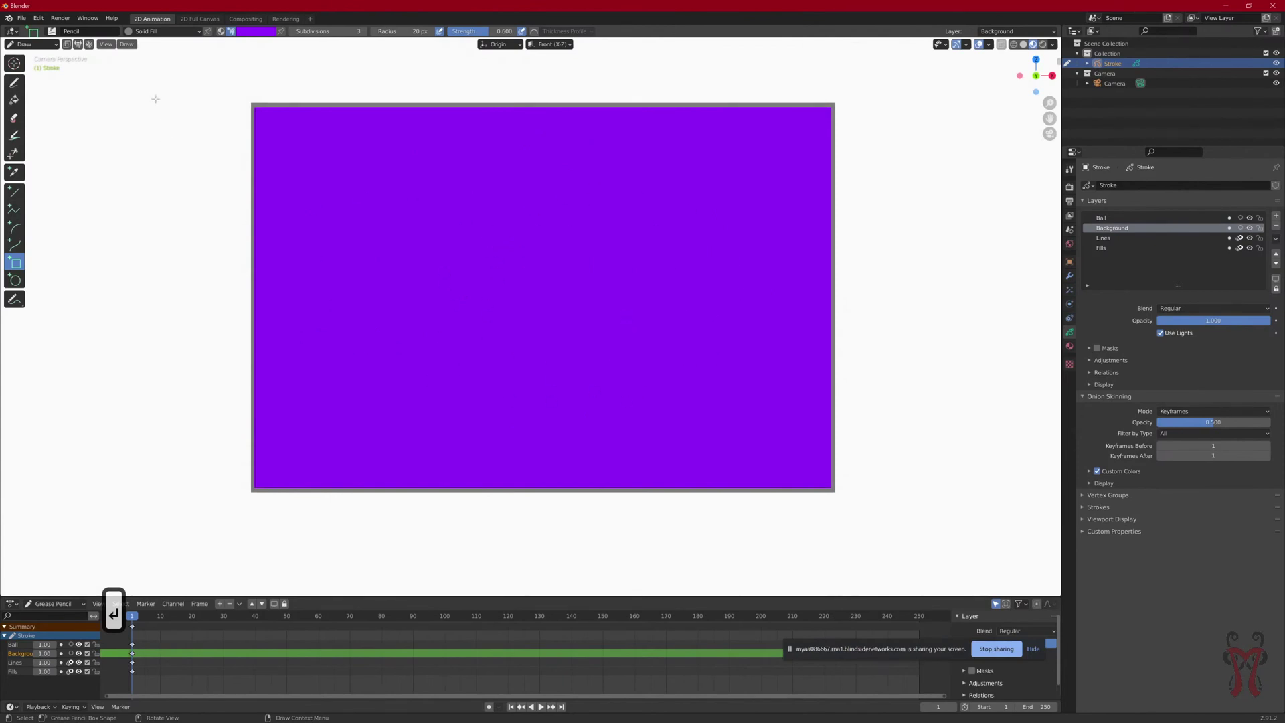
Step: Select both rectangles in Edit Mode and move them slightly to the left
click(31, 44)
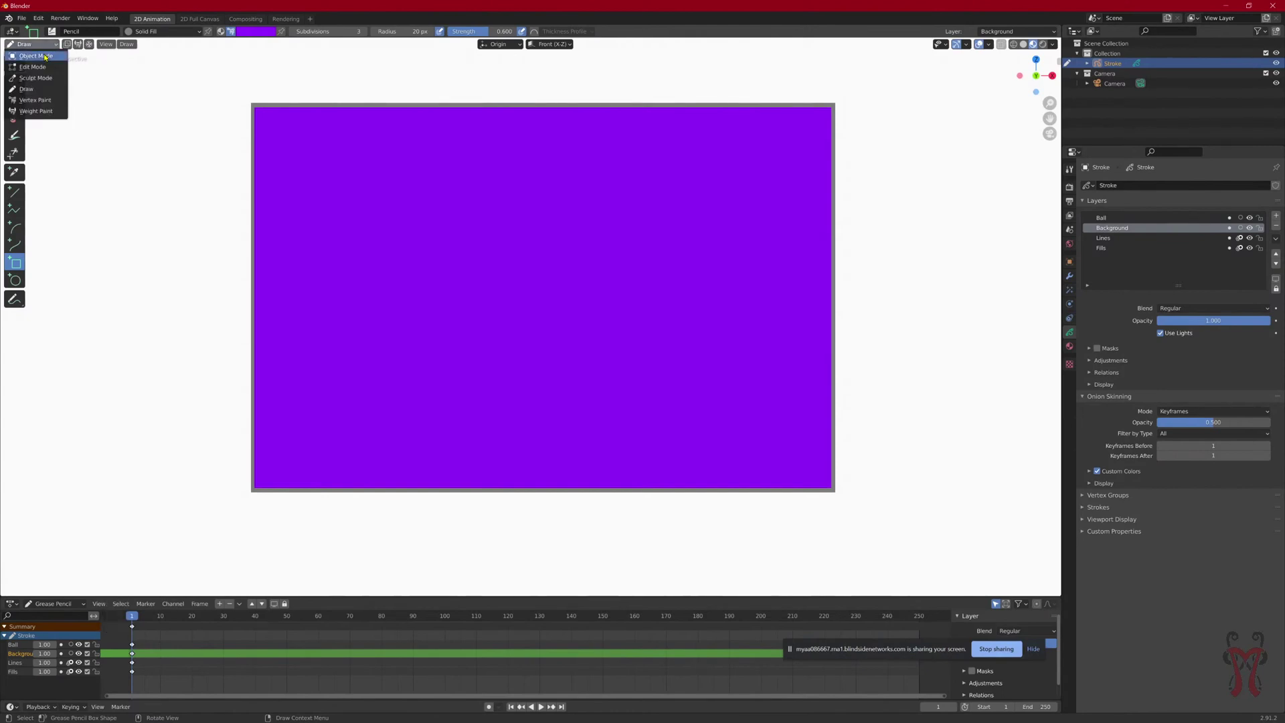
click(32, 67)
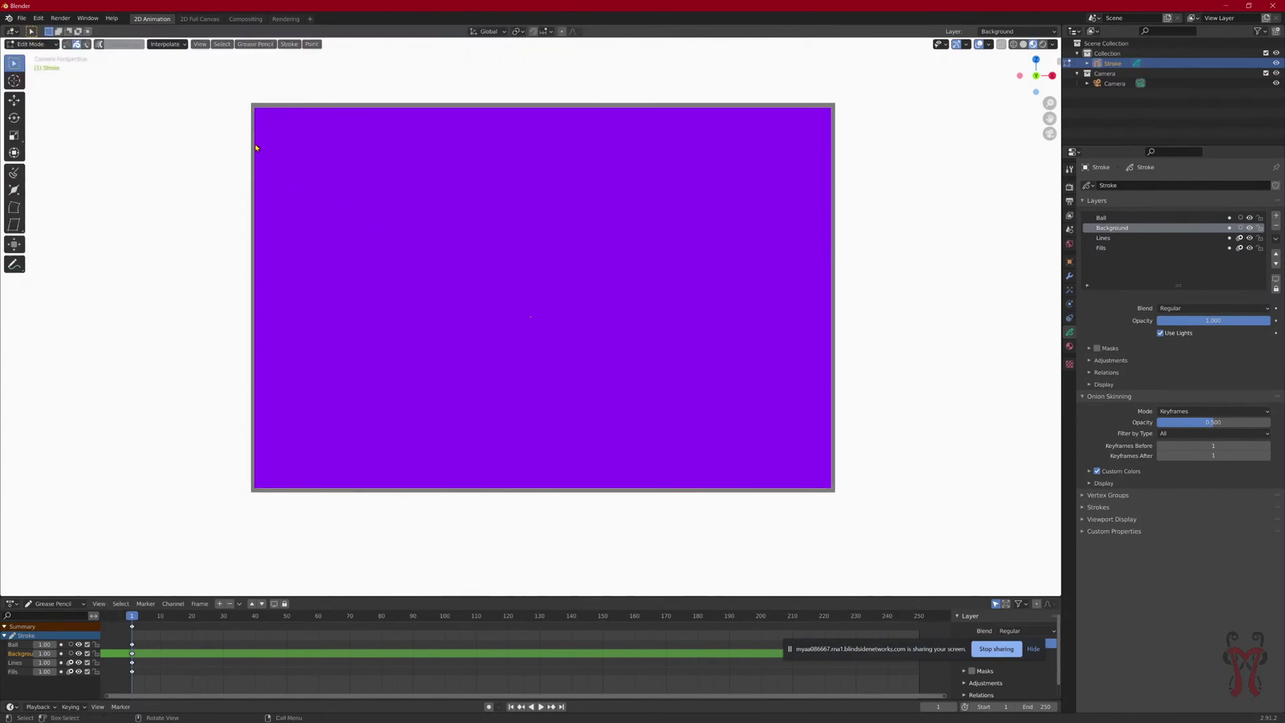
drag(215, 72, 656, 479)
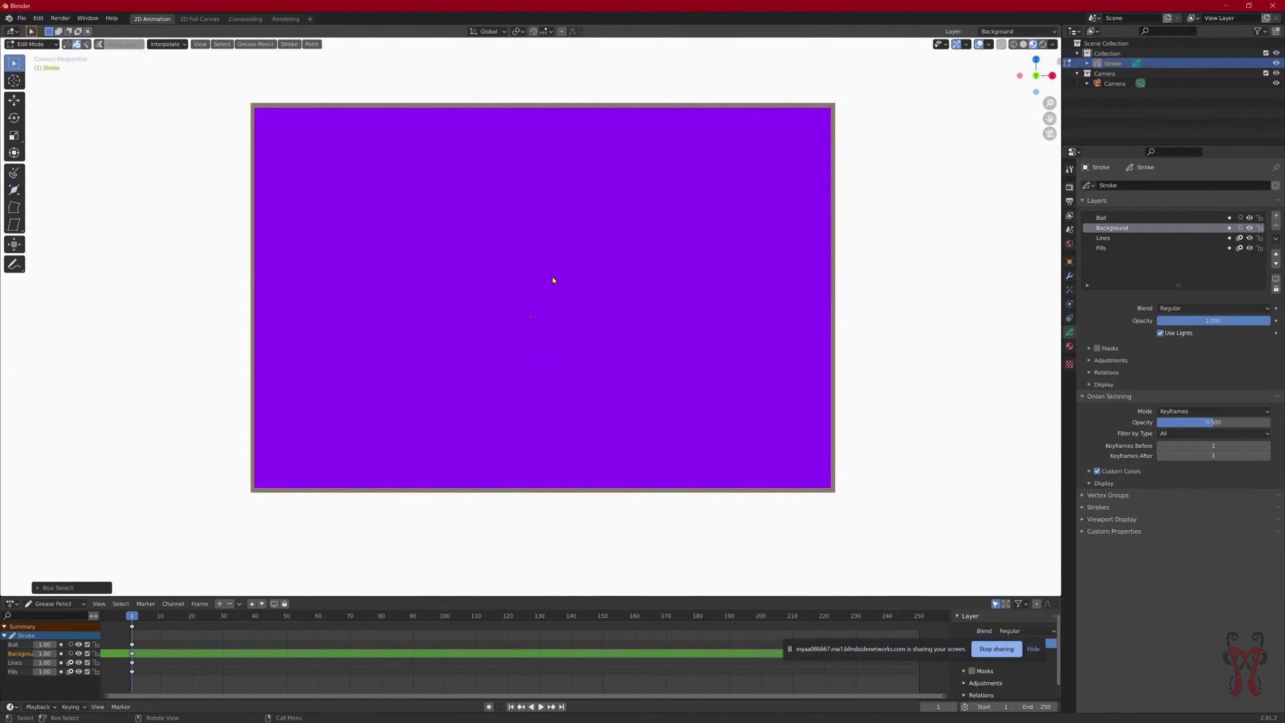
key(g)
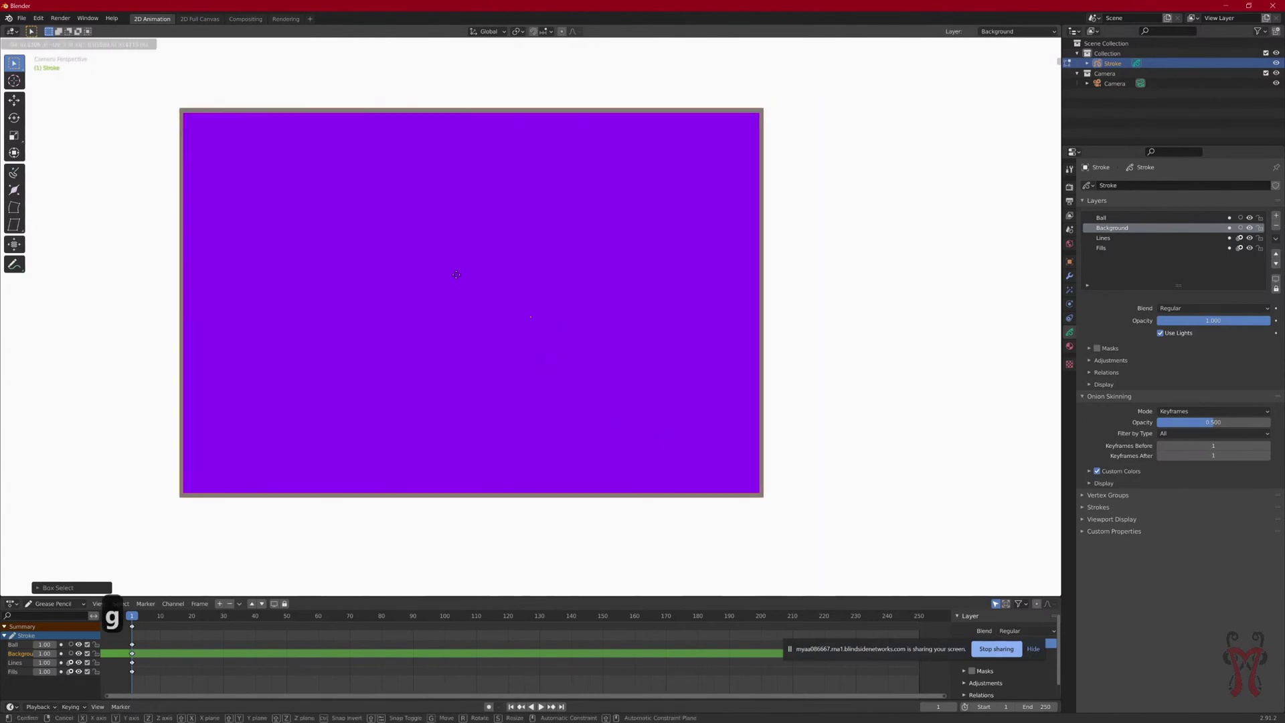
click(520, 279)
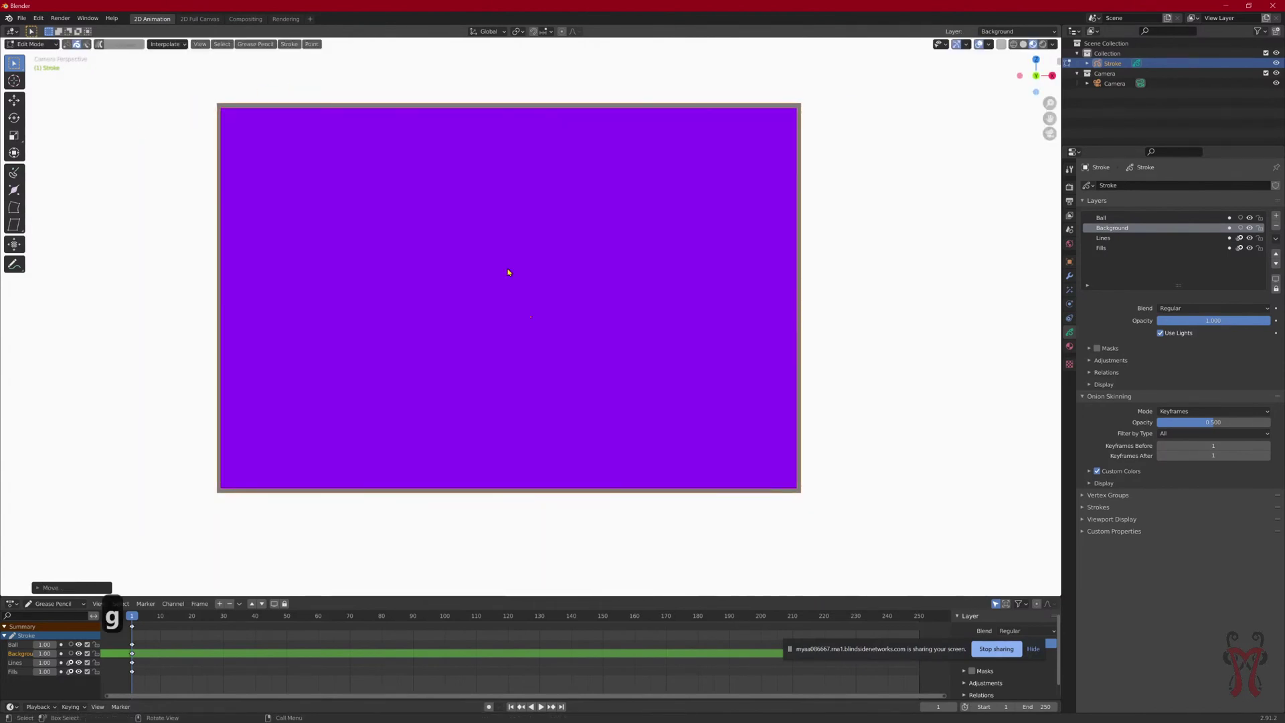
Step: Try moving the selected rectangles constrained to the X, Y and Z axes, cancelling each move
key(g)
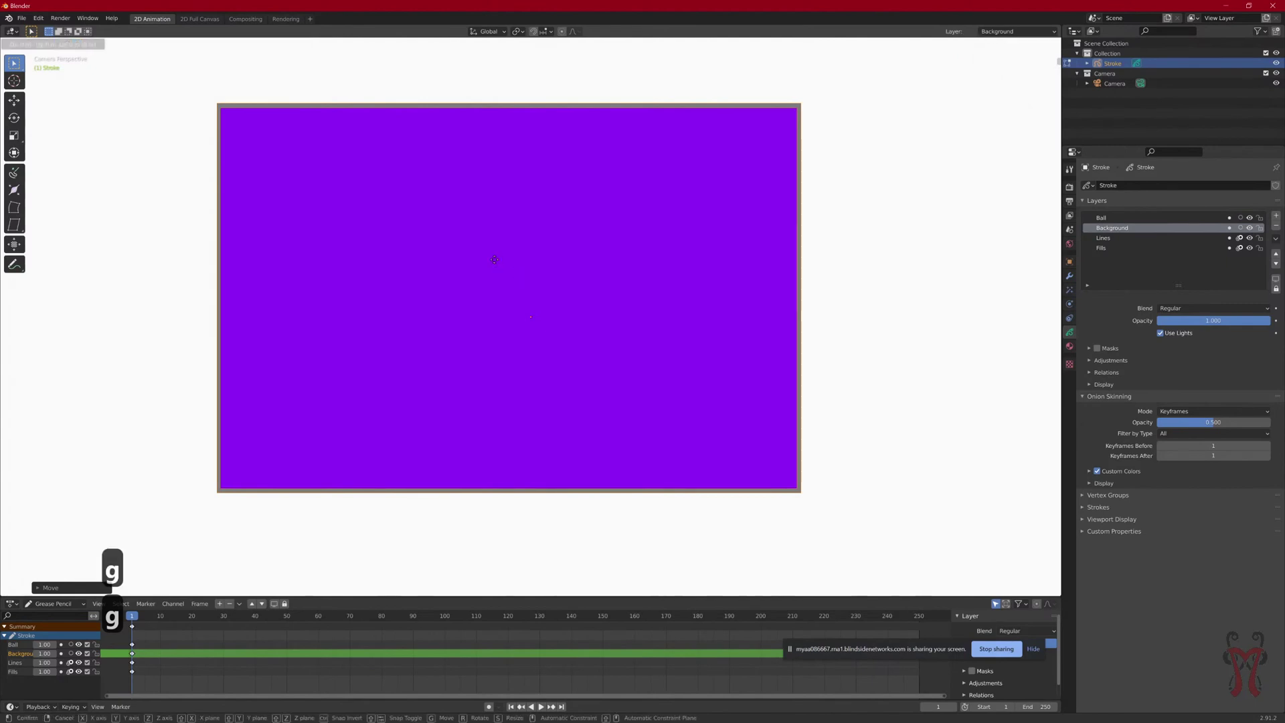
key(x)
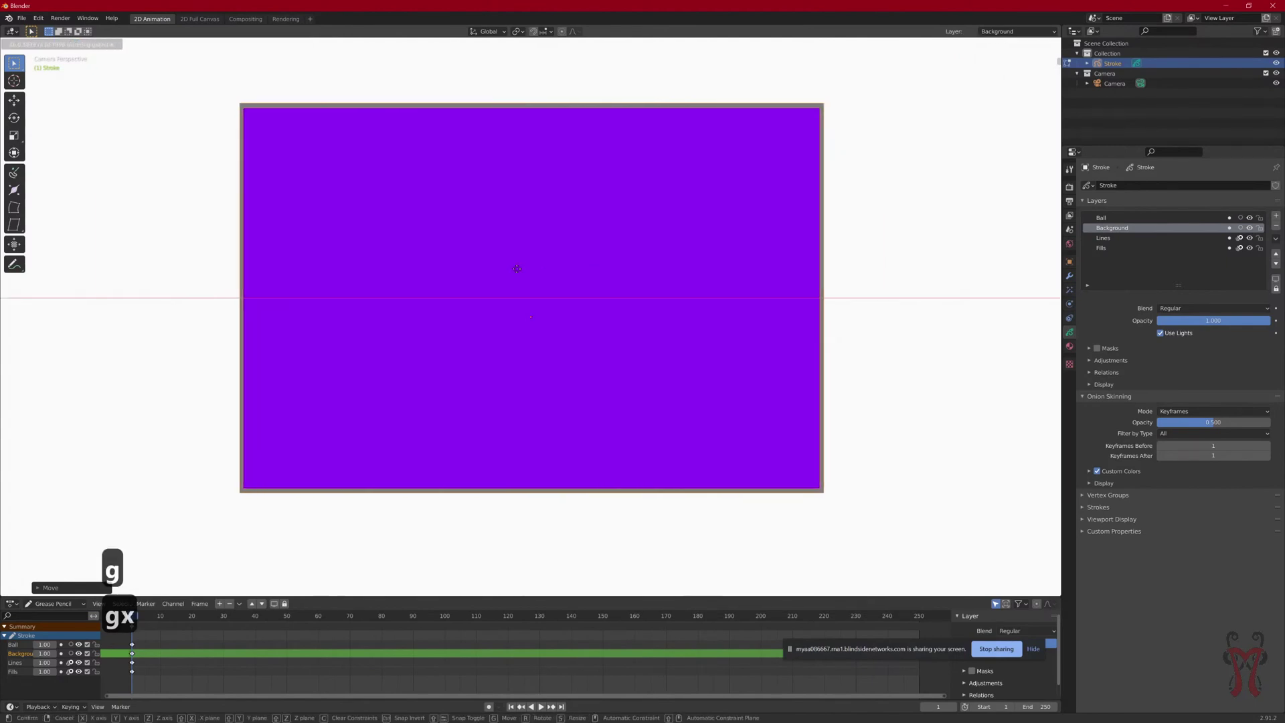
key(Escape)
key(g)
key(y)
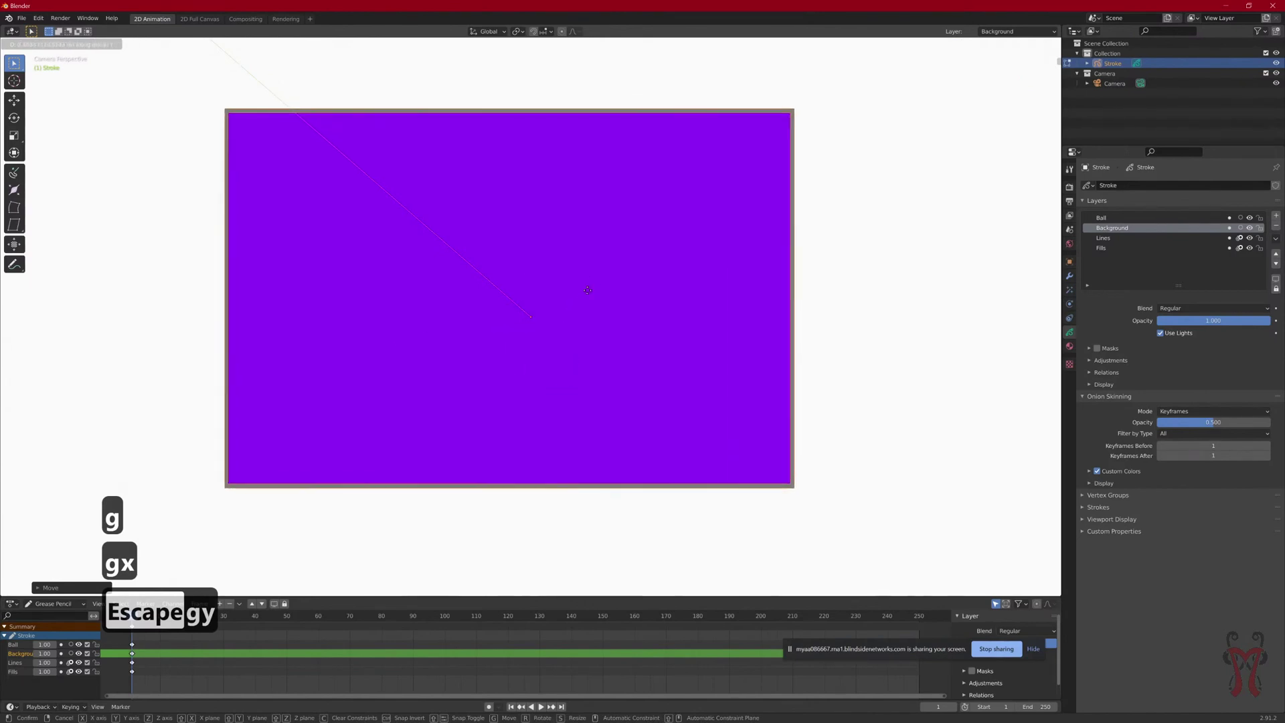
key(Escape)
key(g)
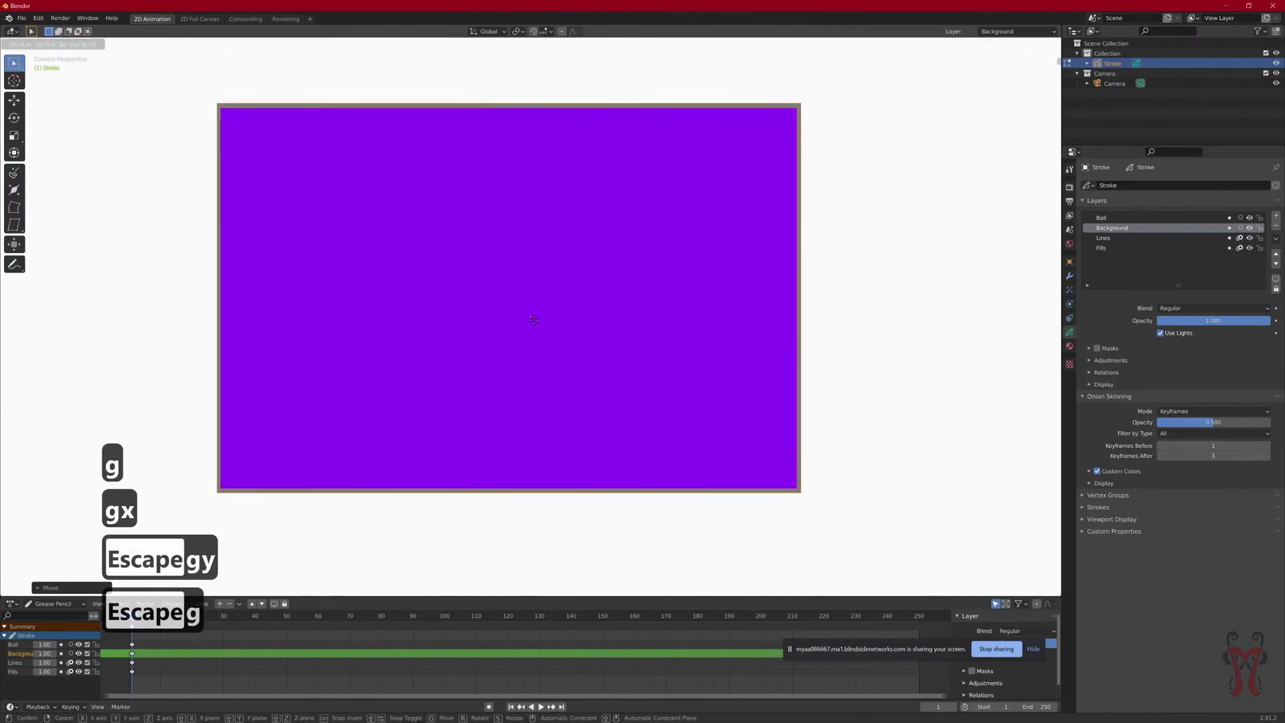
key(z)
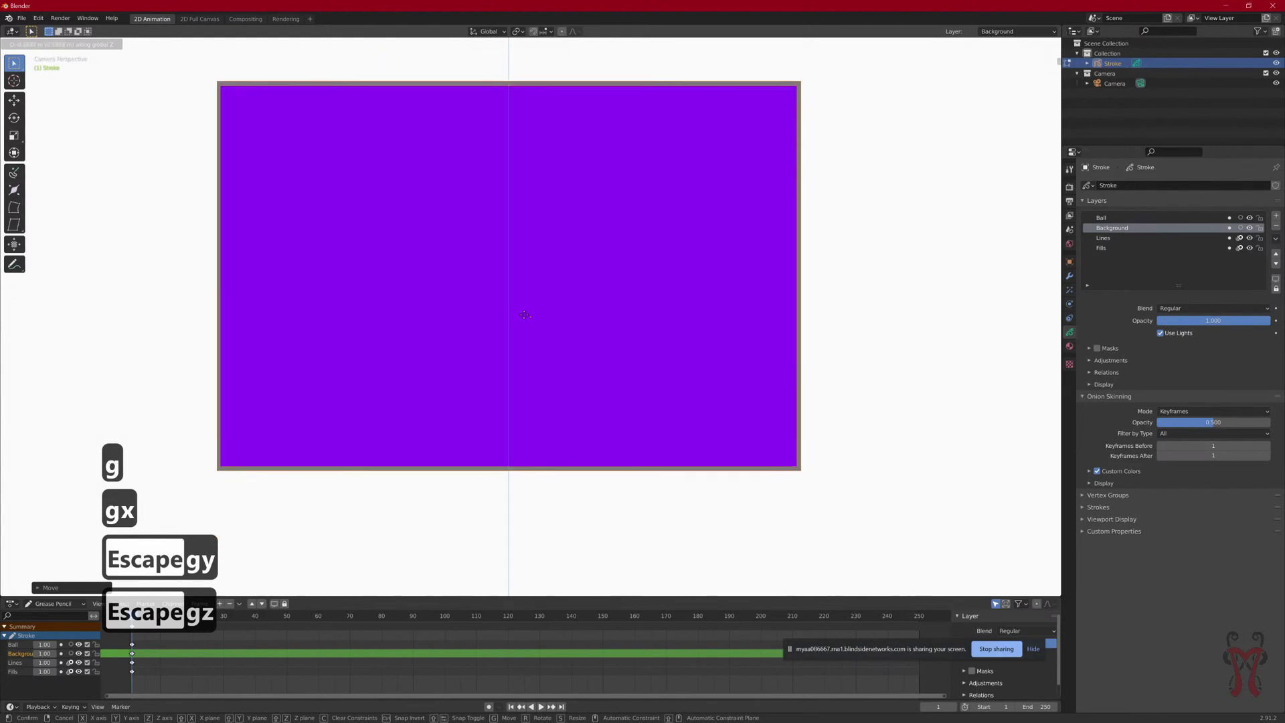
key(Escape)
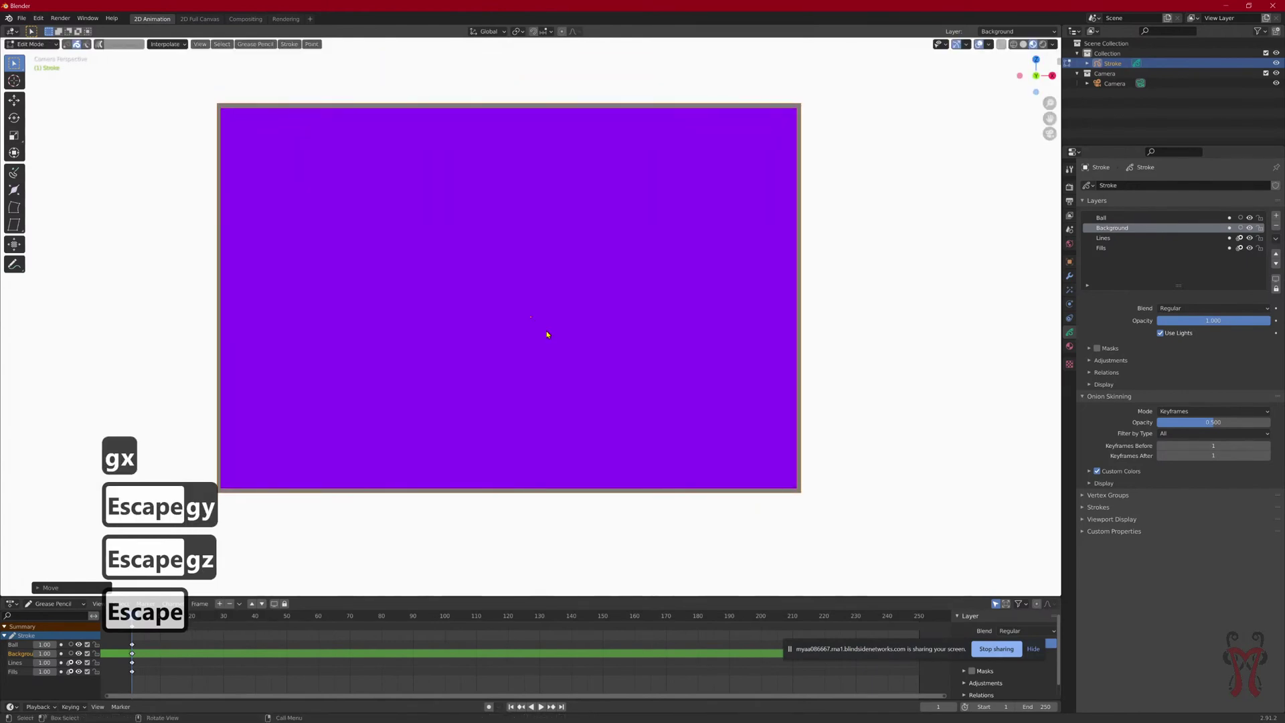
key(g)
key(y)
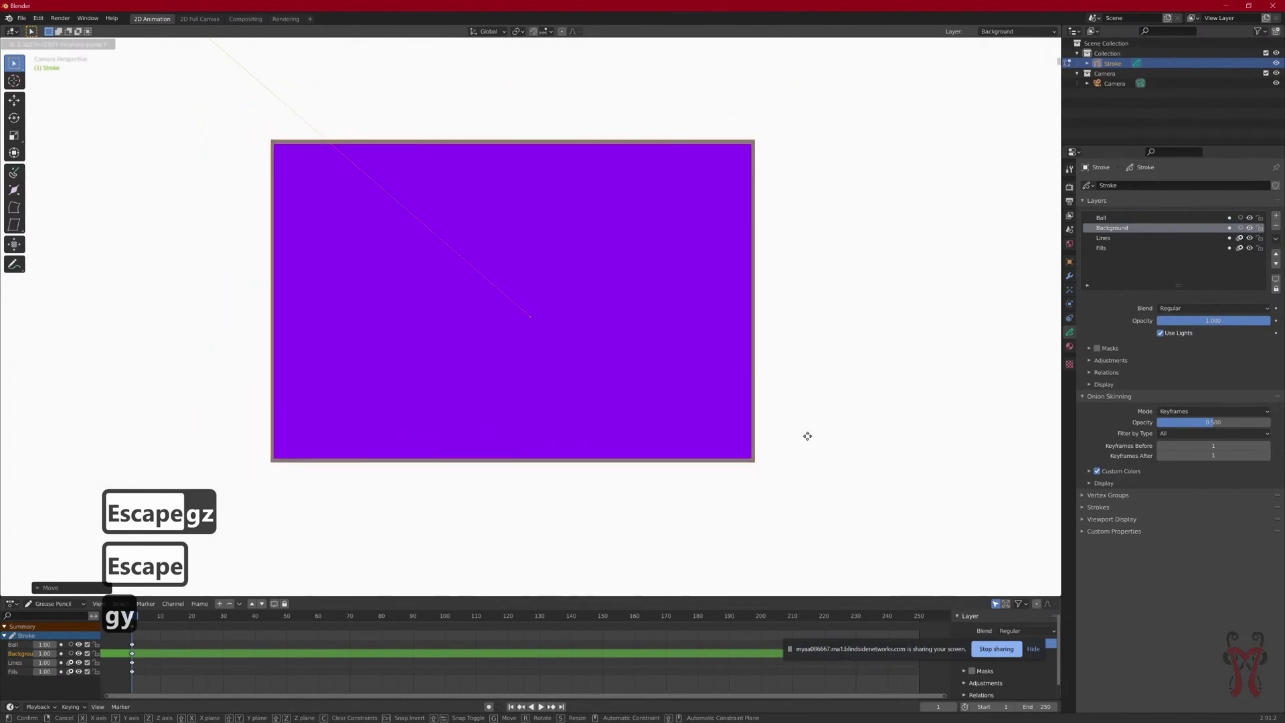
key(Escape)
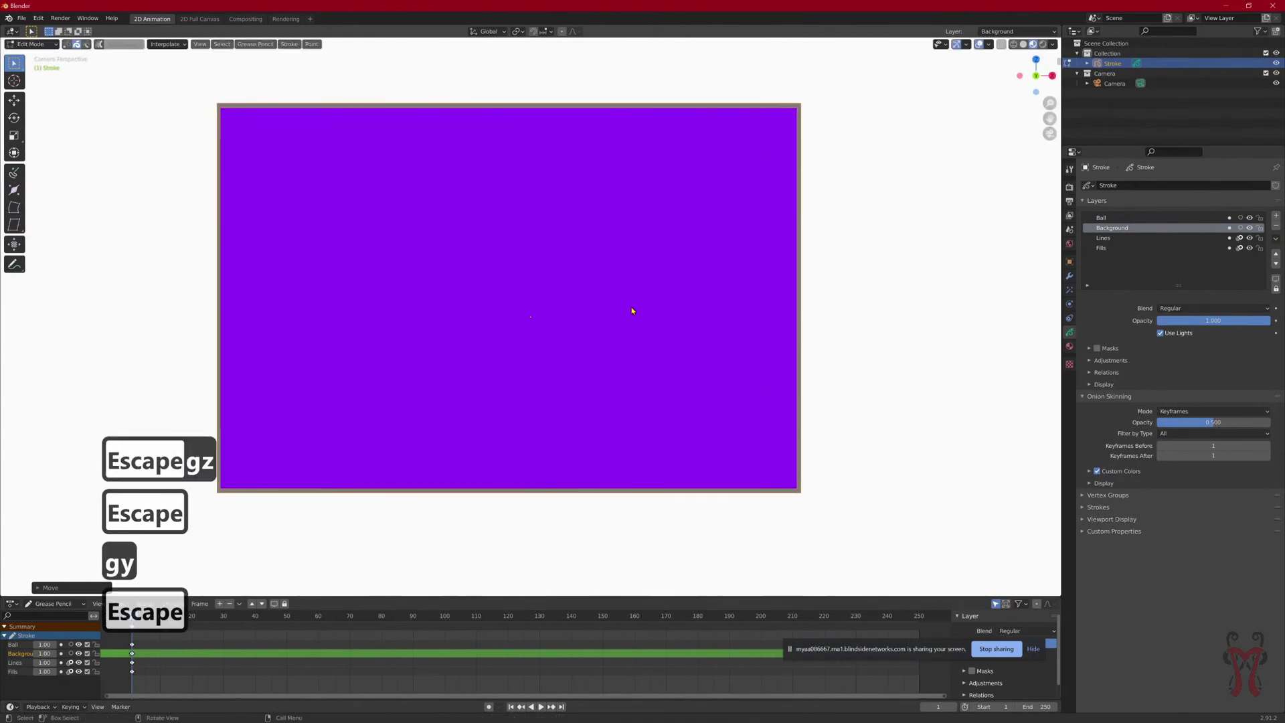
Step: Leave the camera view and examine the rectangles' placement relative to the camera from several angles
click(1048, 137)
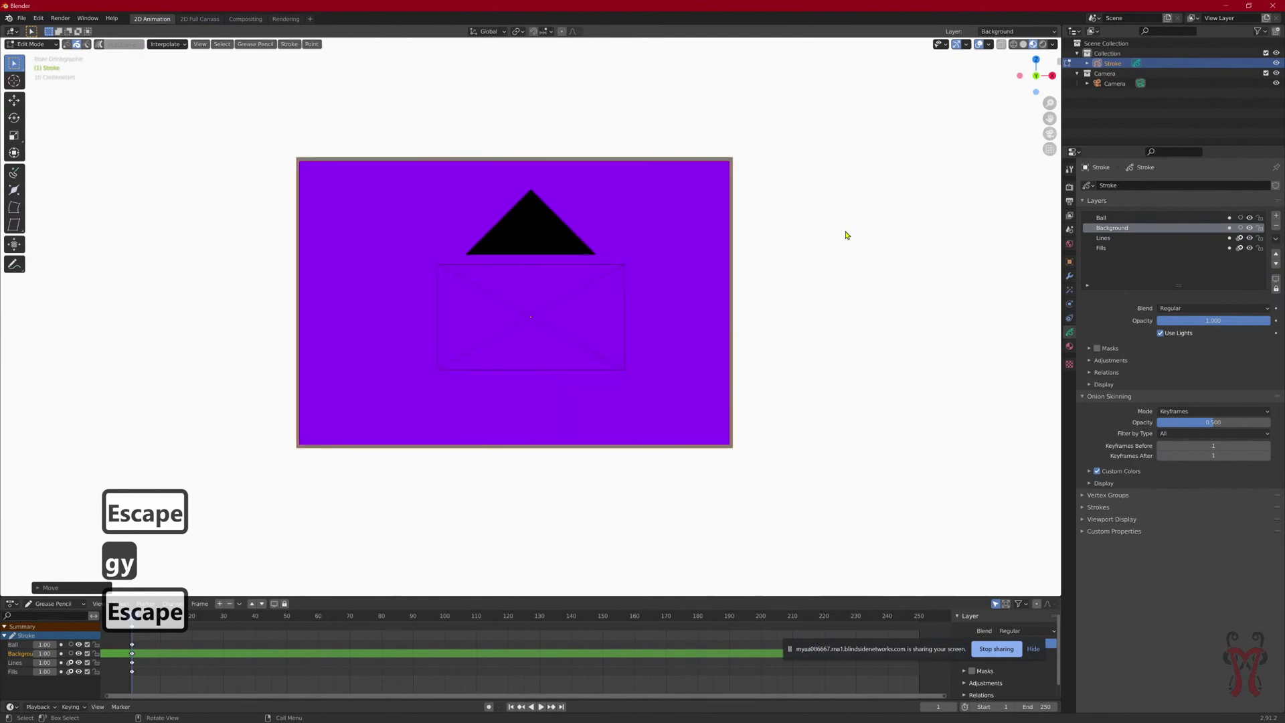
middle_drag(329, 432, 439, 437)
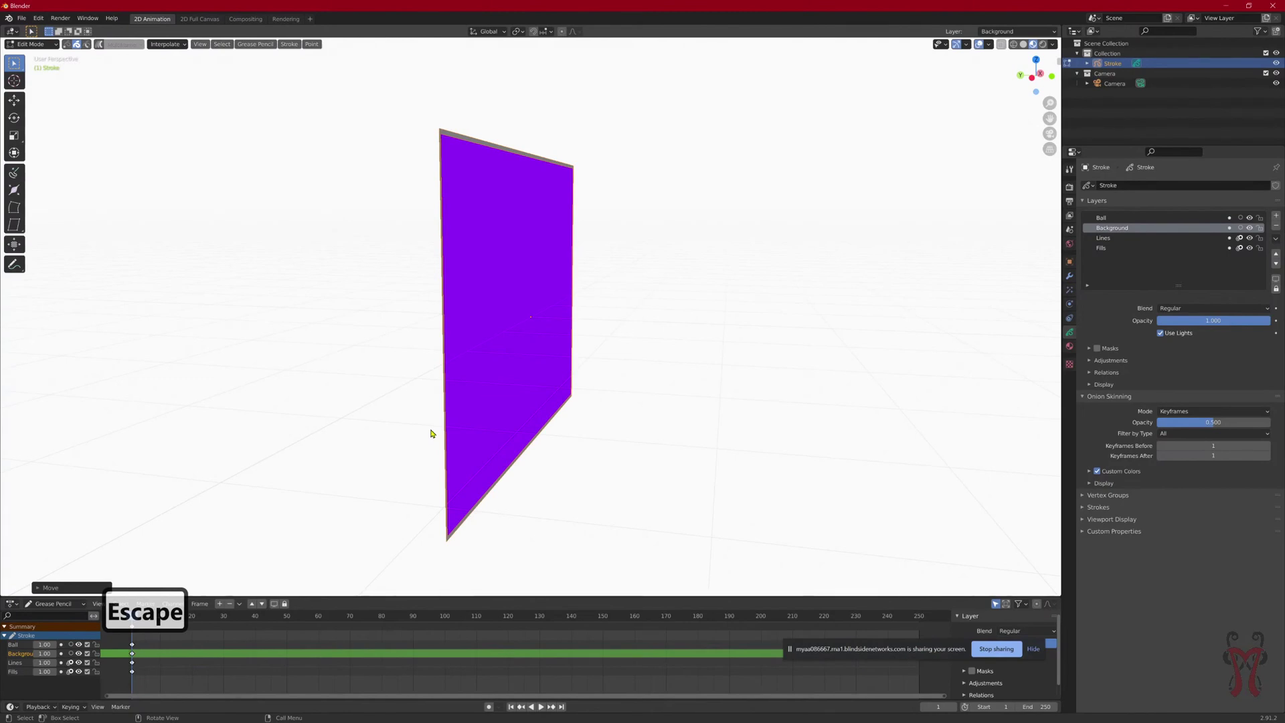
scroll(556, 359, down, 3)
middle_drag(556, 360, 156, 253)
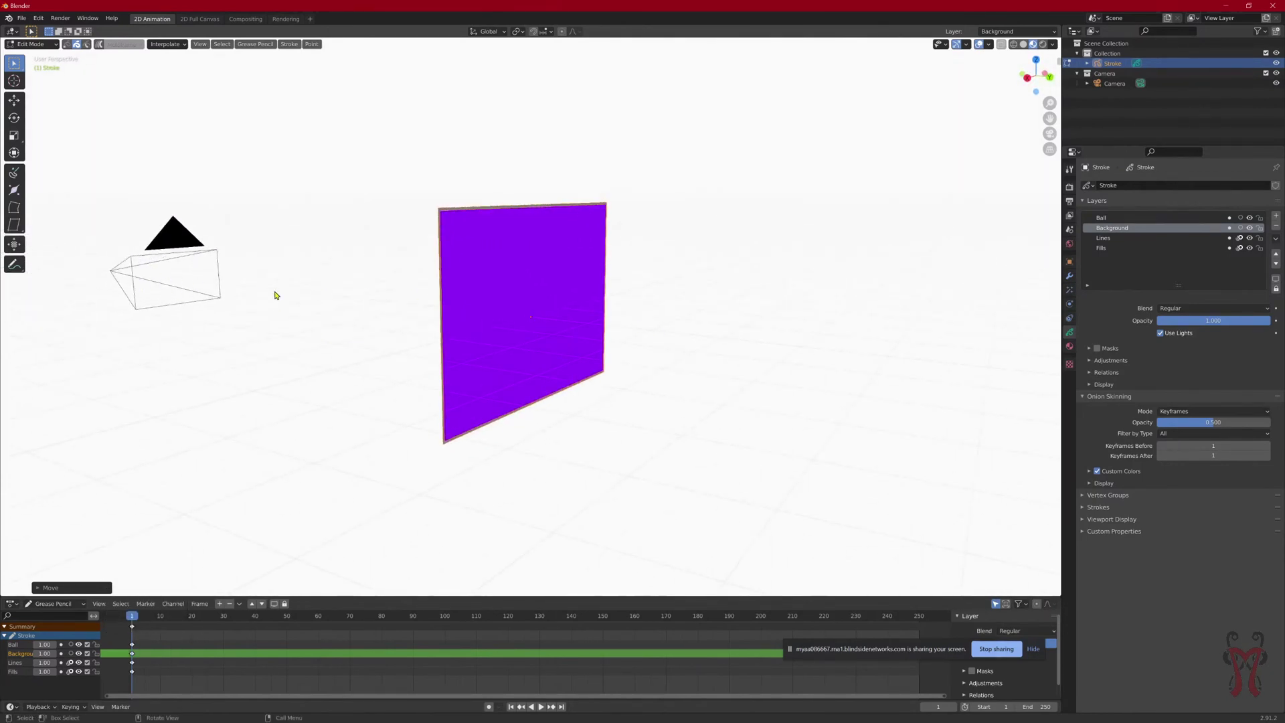
middle_drag(516, 323, 606, 304)
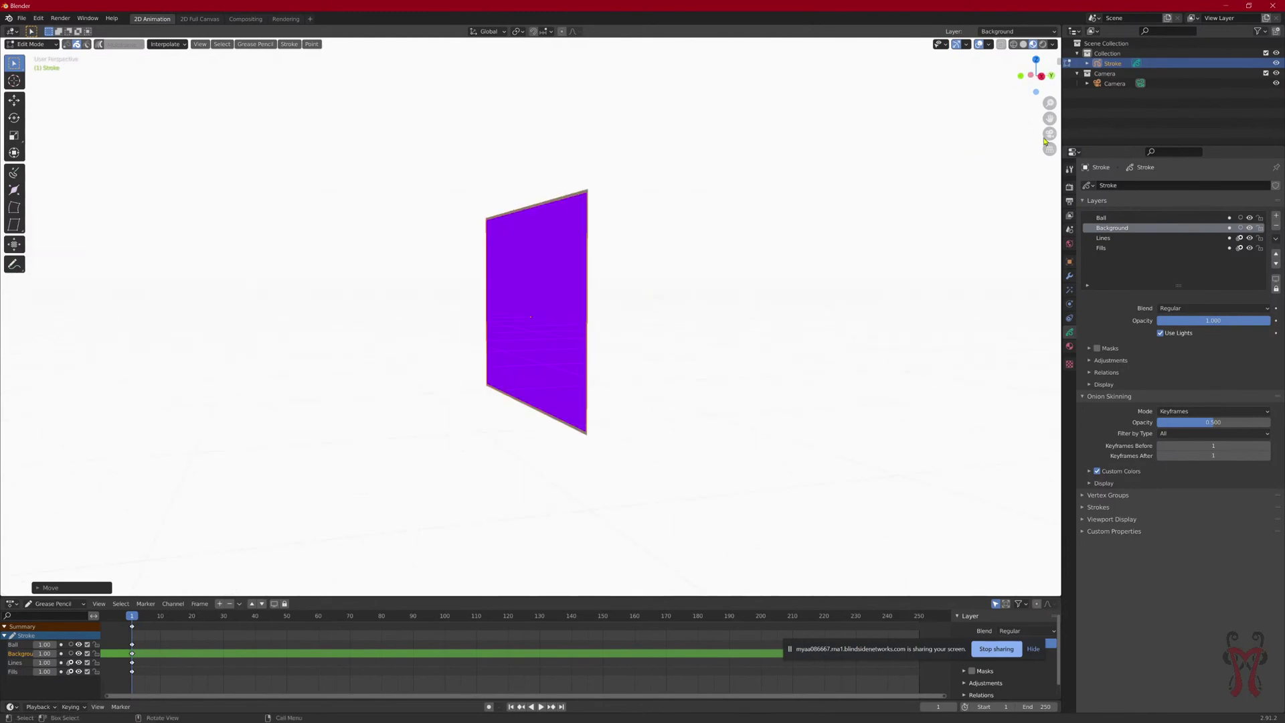
Step: Return to the camera view, make Ball the active layer and switch the Stroke object to Draw Mode
click(1051, 134)
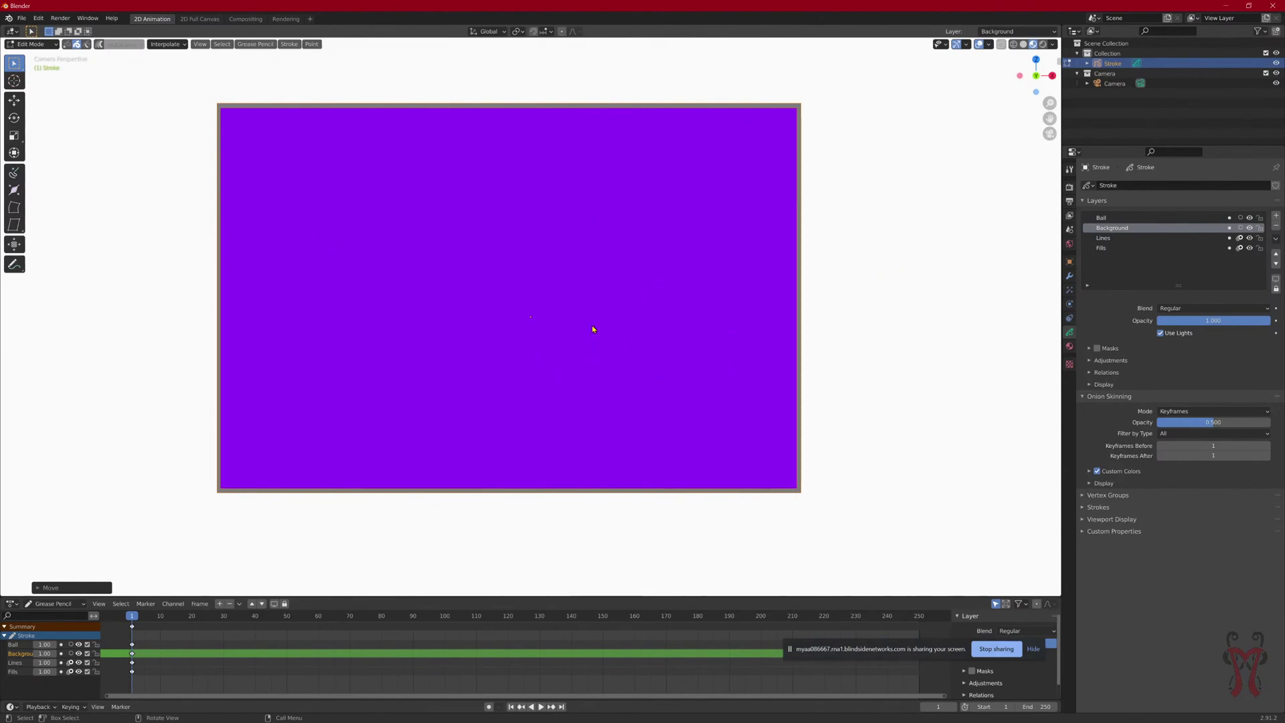
click(1109, 218)
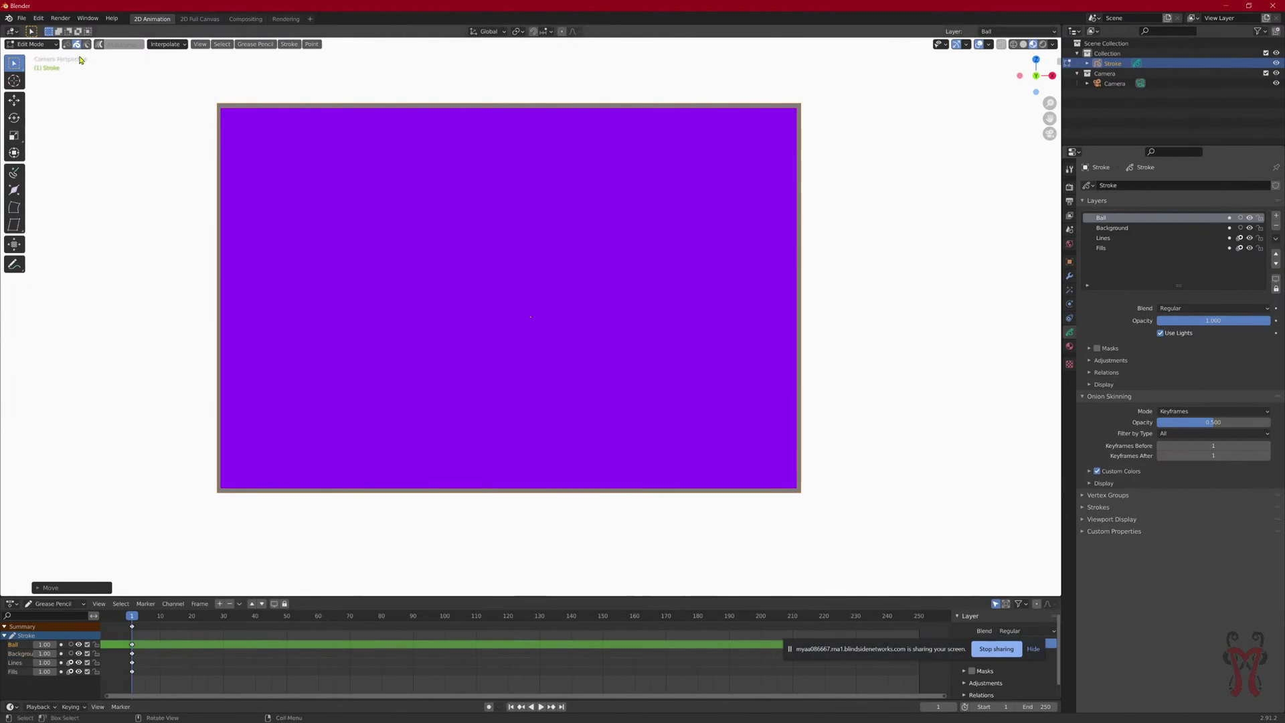
click(30, 44)
click(27, 89)
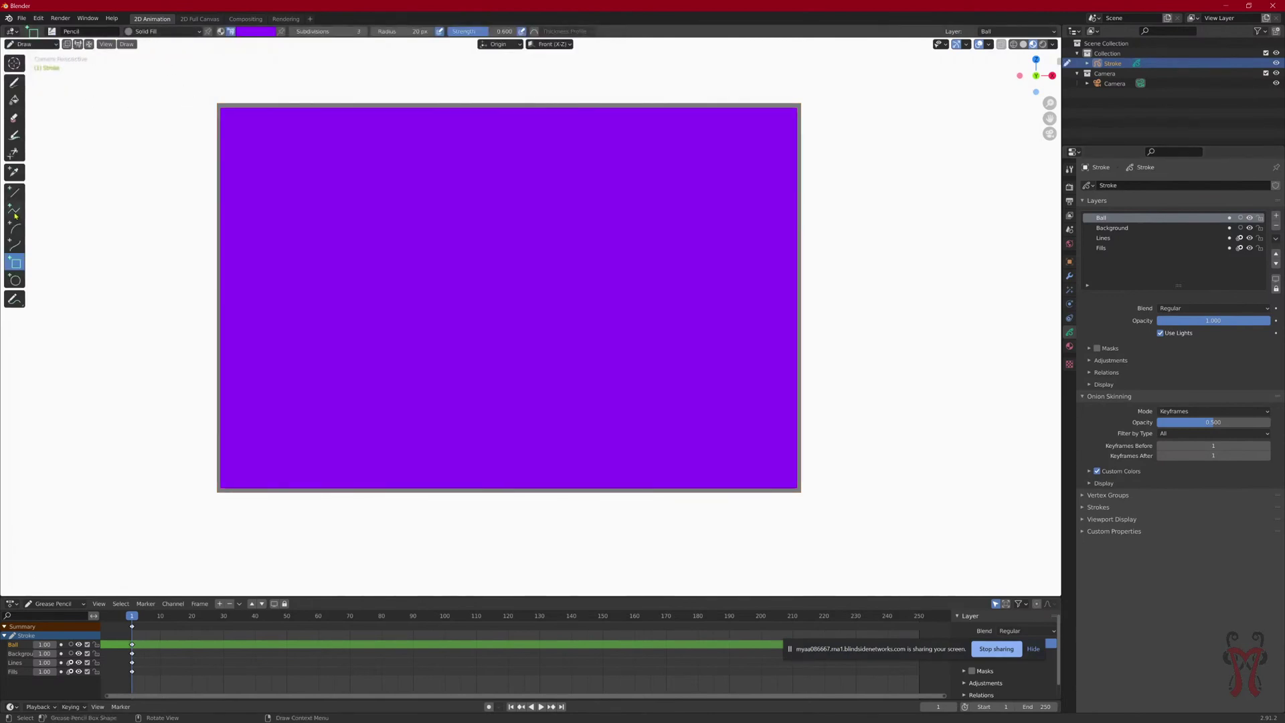
Step: Draw a filled yellow circle in the upper-left corner of the purple background using the Circle tool
click(17, 282)
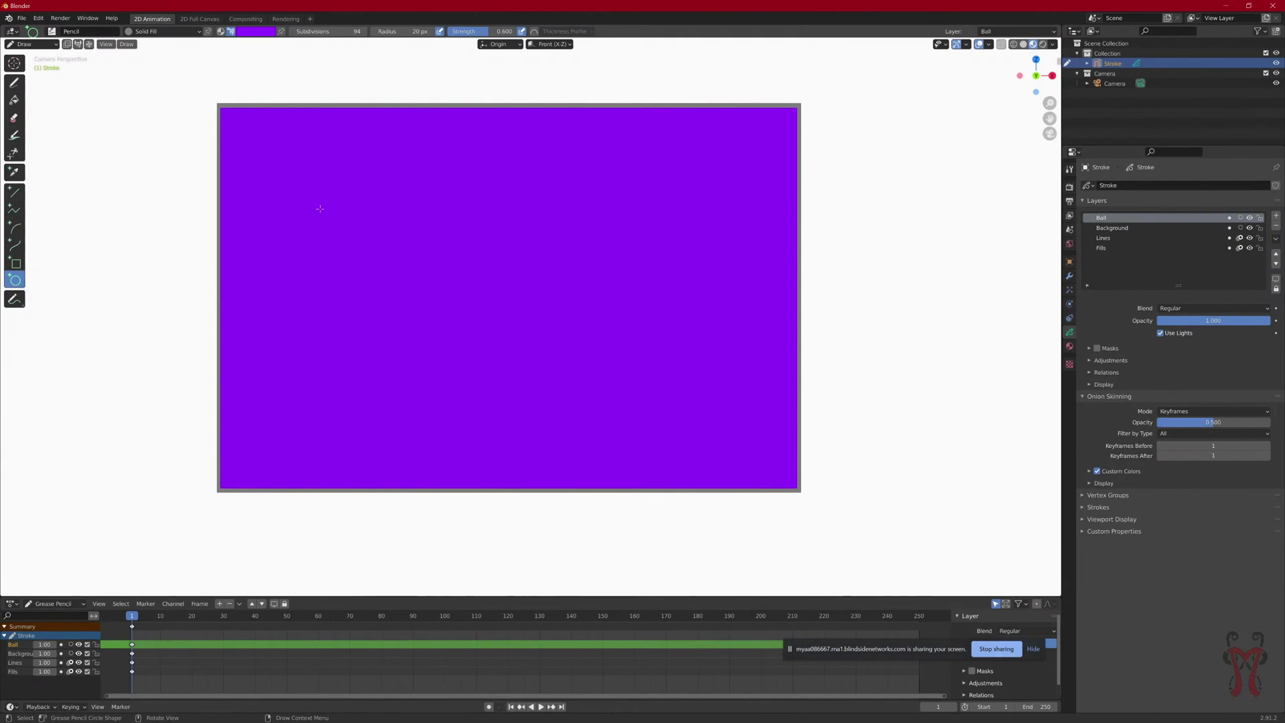
click(253, 31)
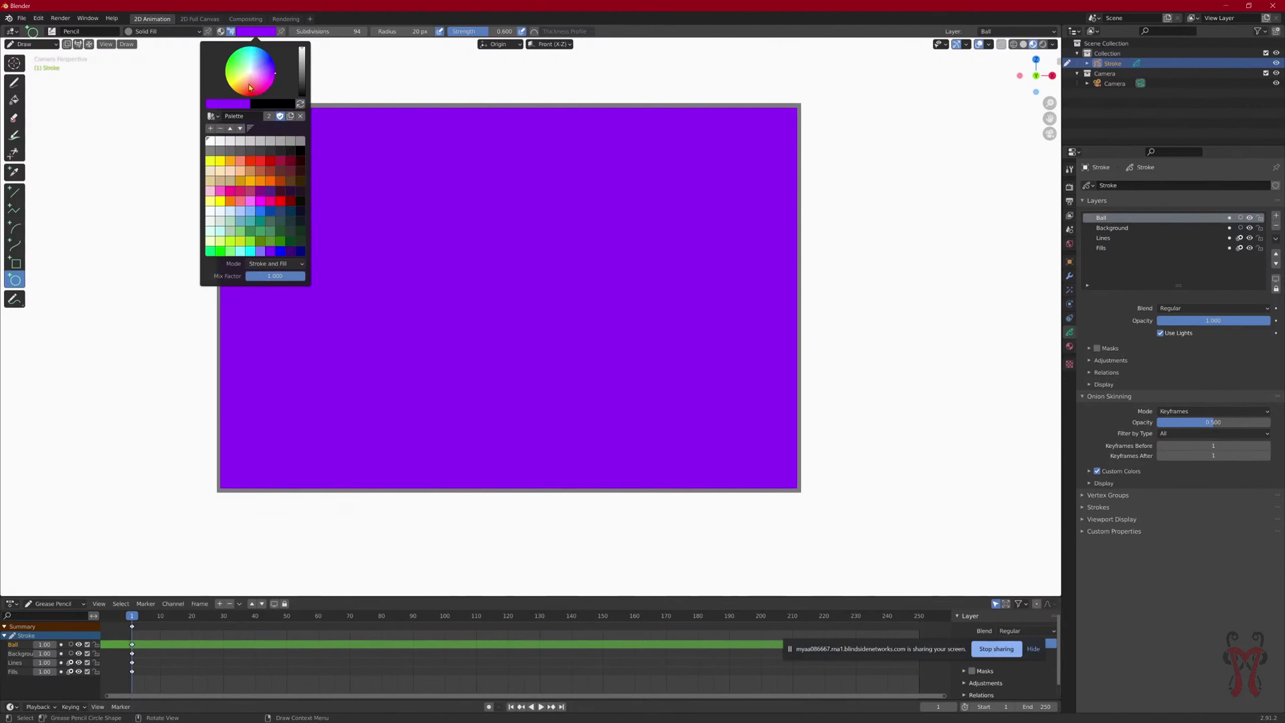
click(210, 162)
click(254, 34)
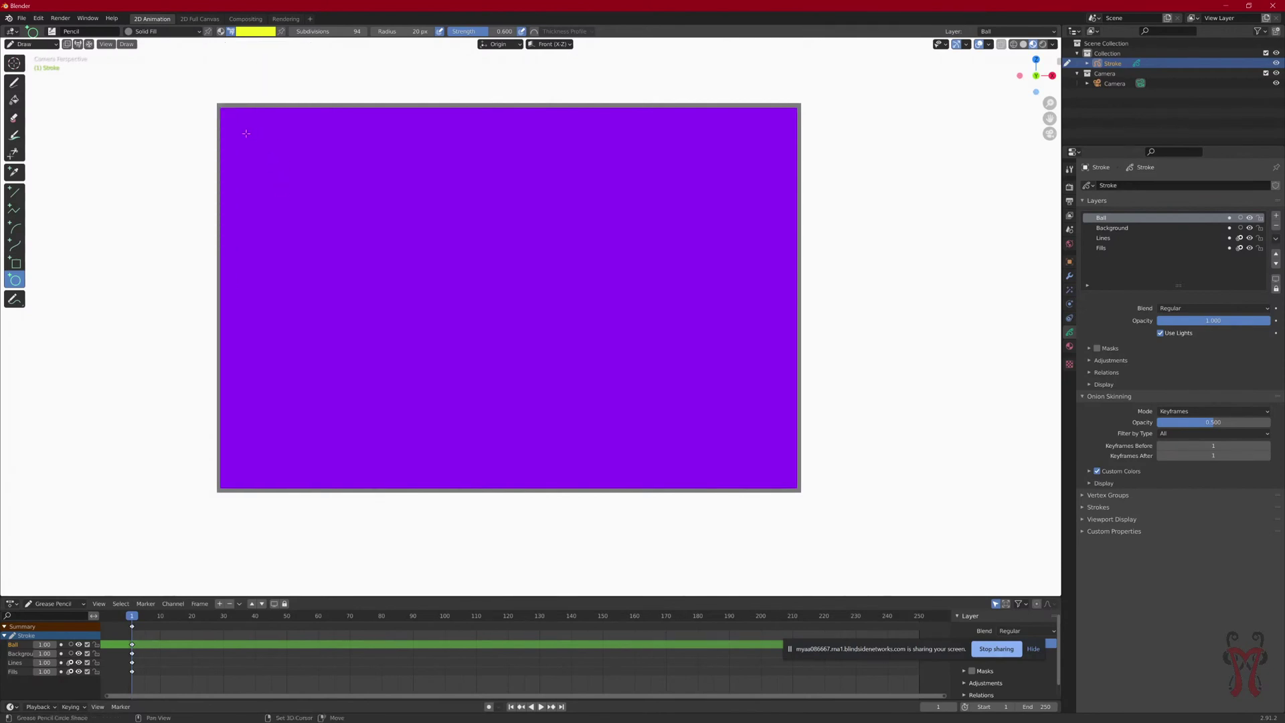
drag(246, 133, 322, 210)
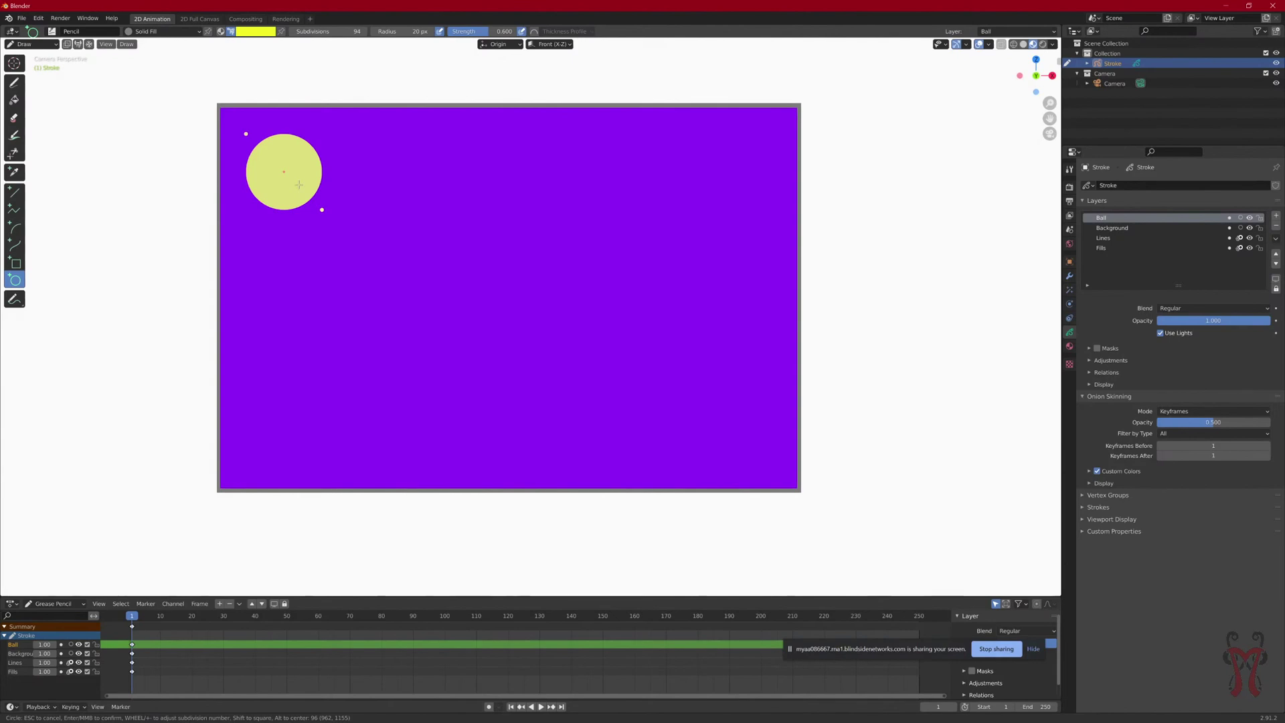
key(Return)
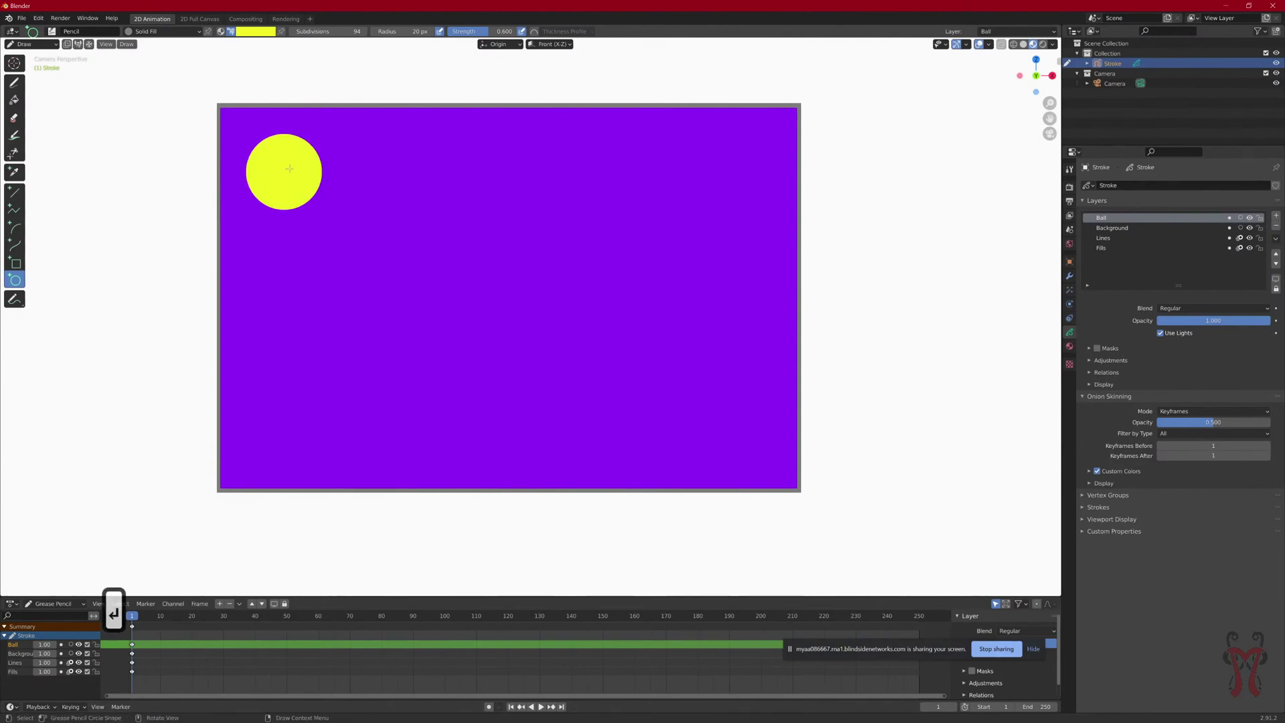
Step: Shift the selected background rectangles slightly to the left in Edit Mode, and select the yellow ball
key(g)
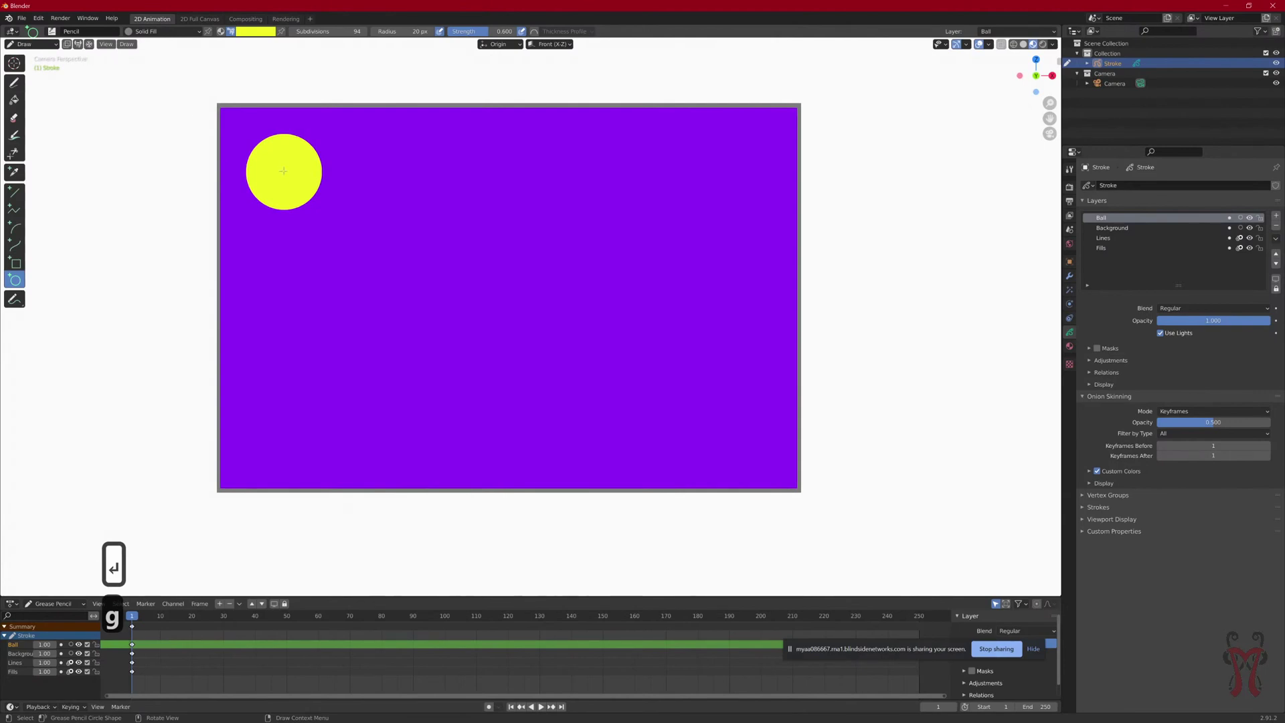
key(Tab)
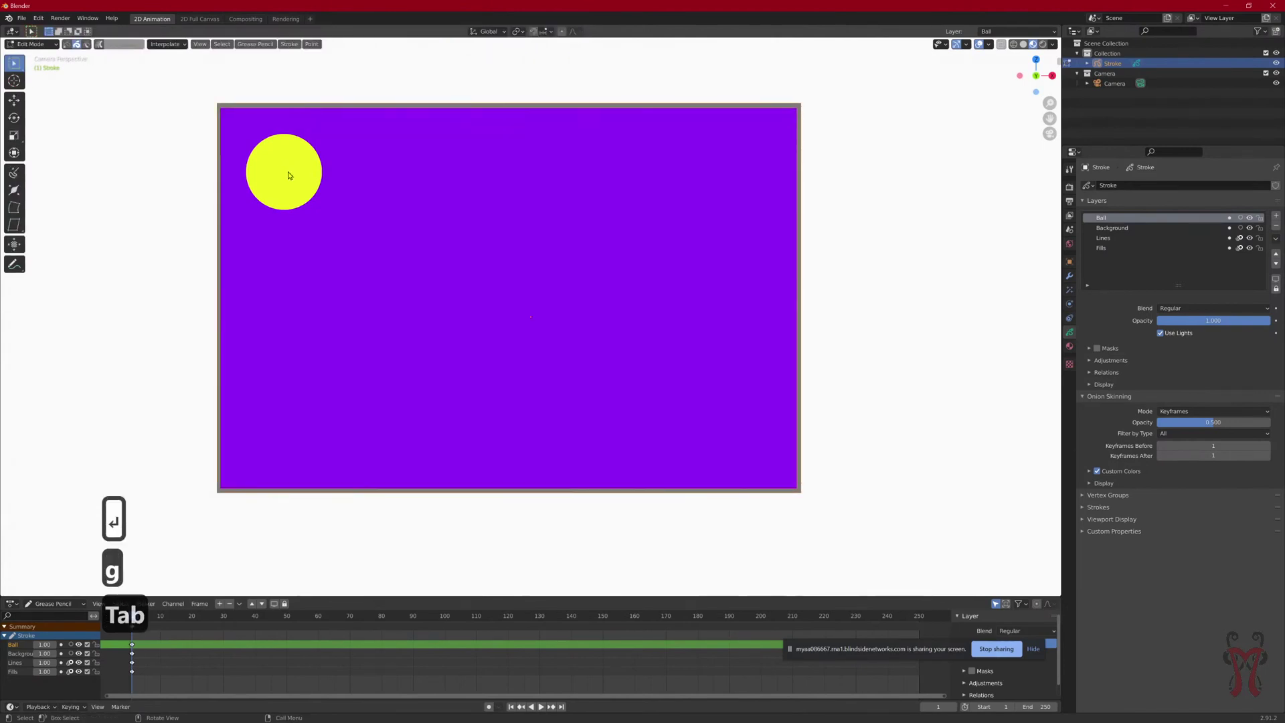
key(g)
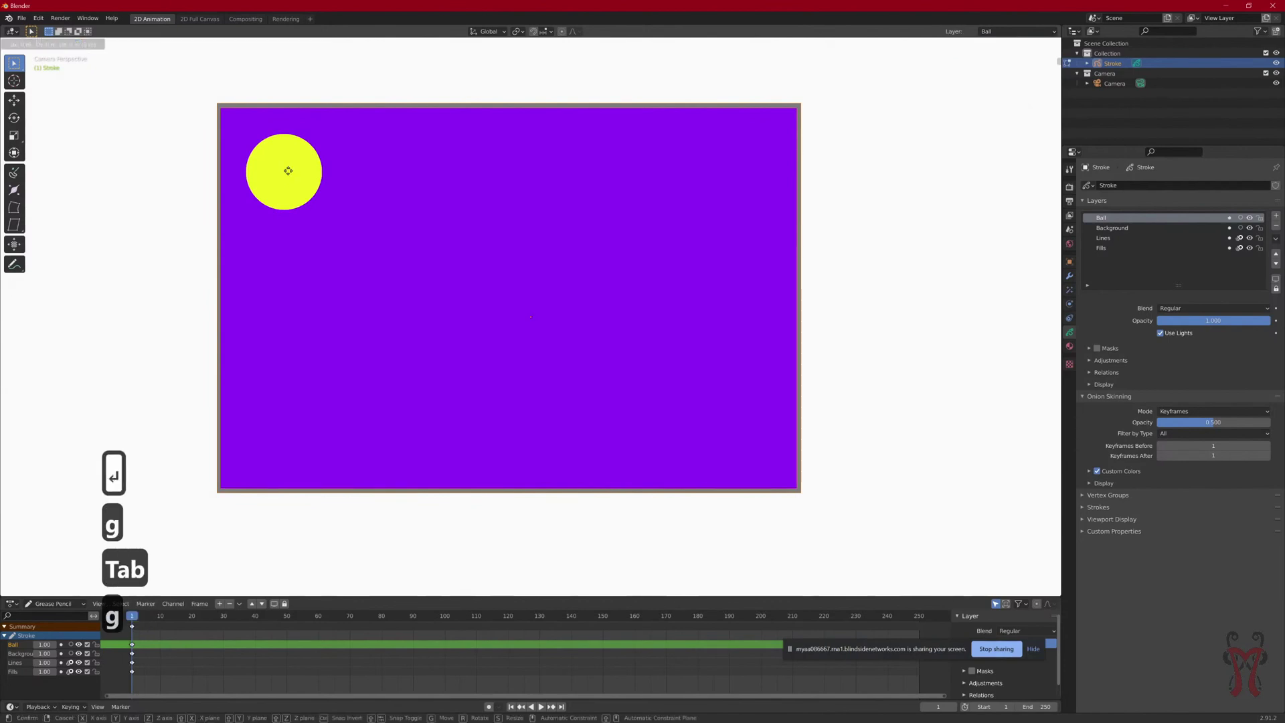
click(292, 180)
click(291, 178)
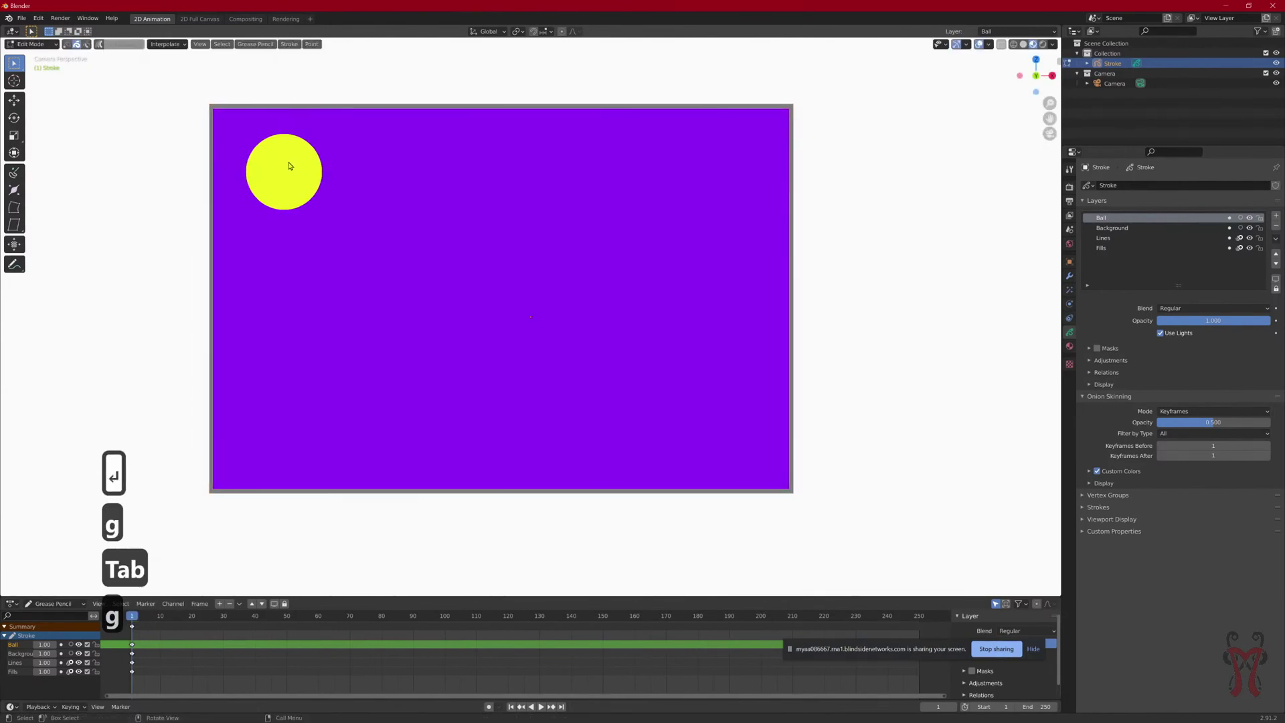
Step: Move the ball to the top centre of the background and back into its upper-left corner
key(g)
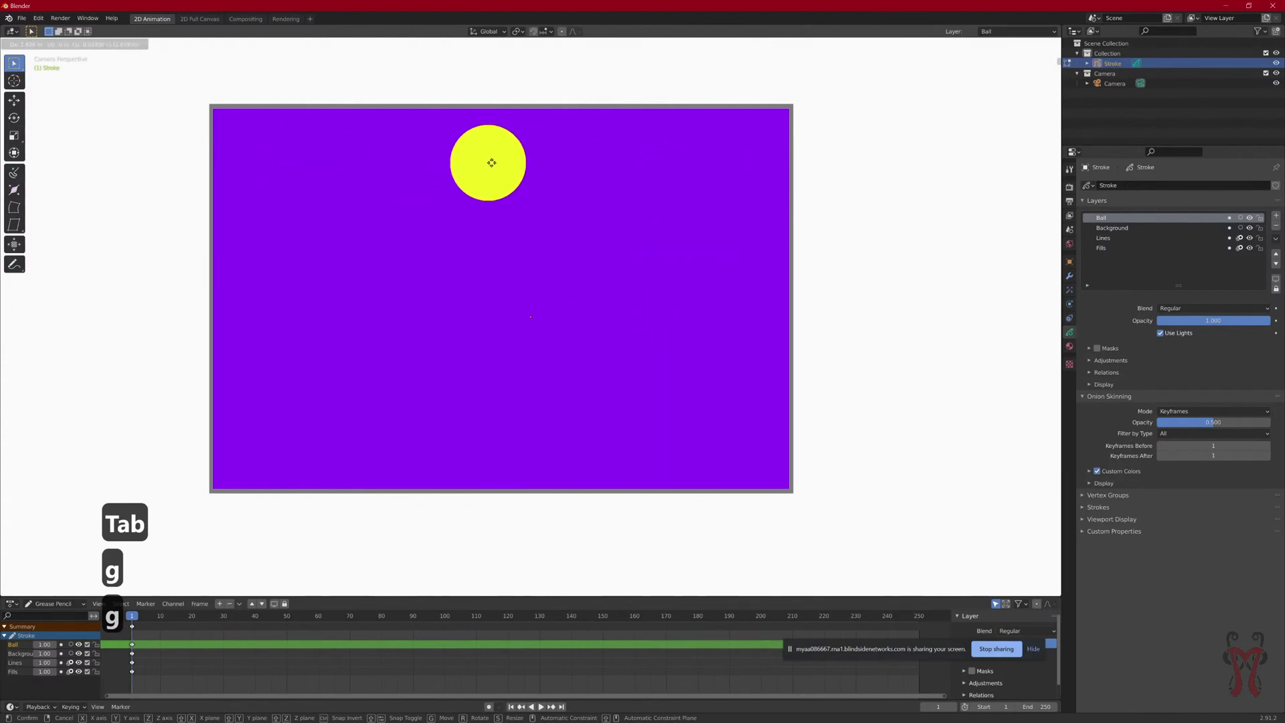
click(491, 163)
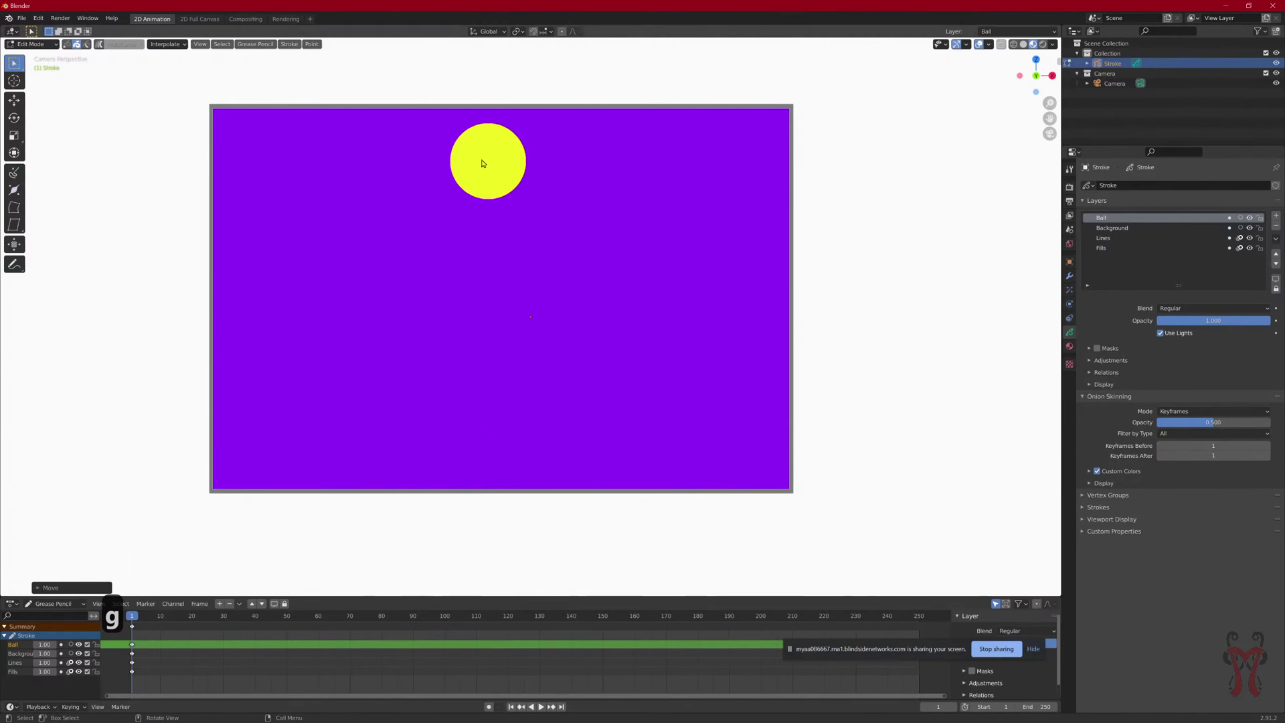
key(g)
click(260, 167)
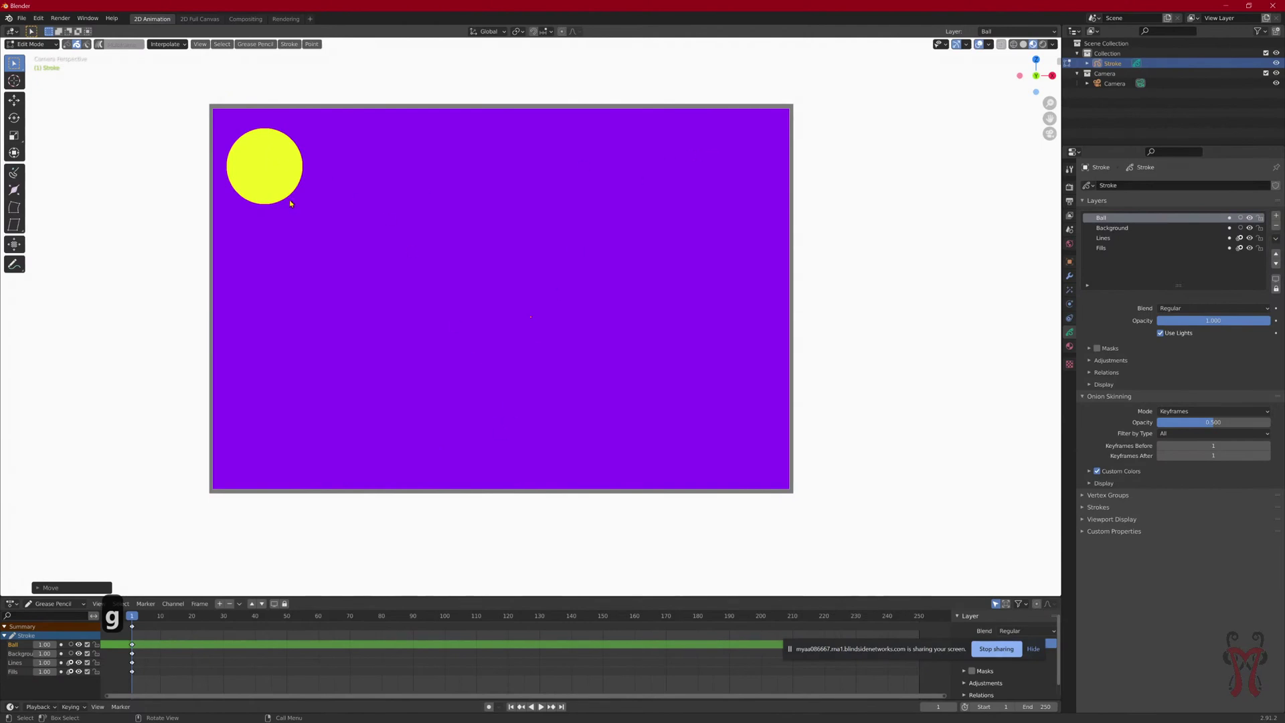
Step: Go to frame 10 and move only the ball down and right, toward the middle of the background
click(272, 177)
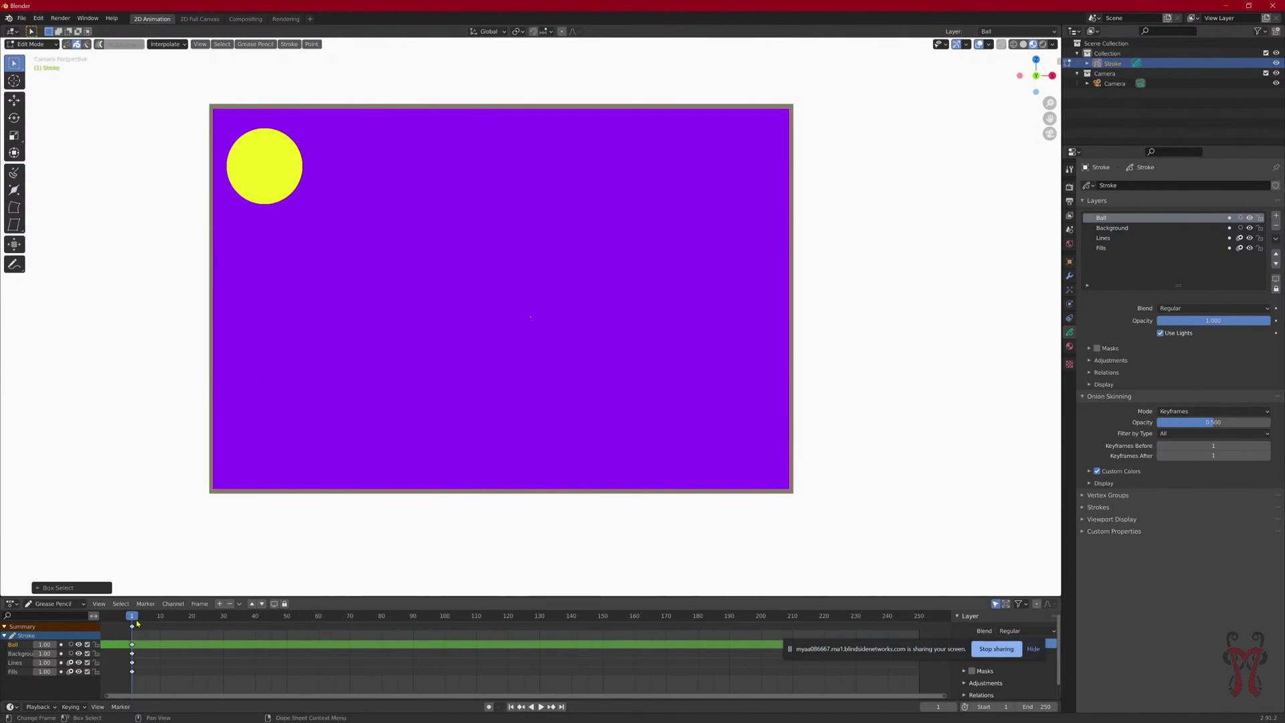
drag(135, 621, 161, 623)
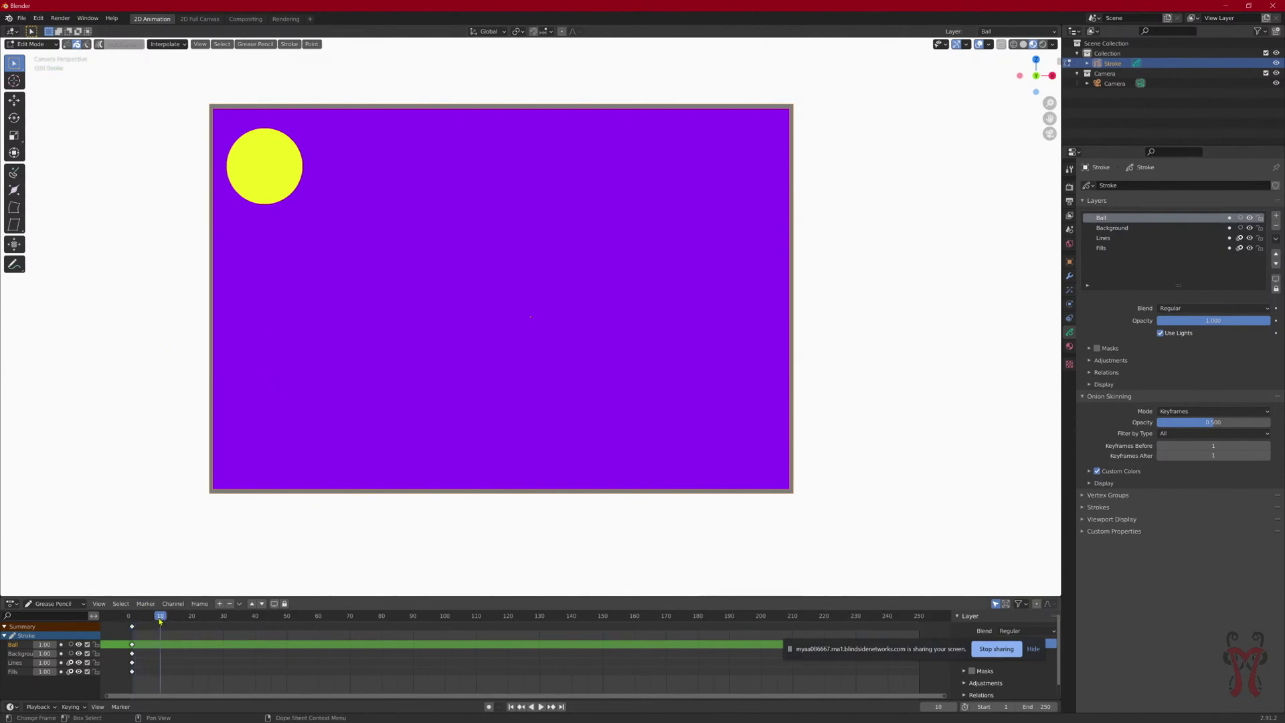
key(g)
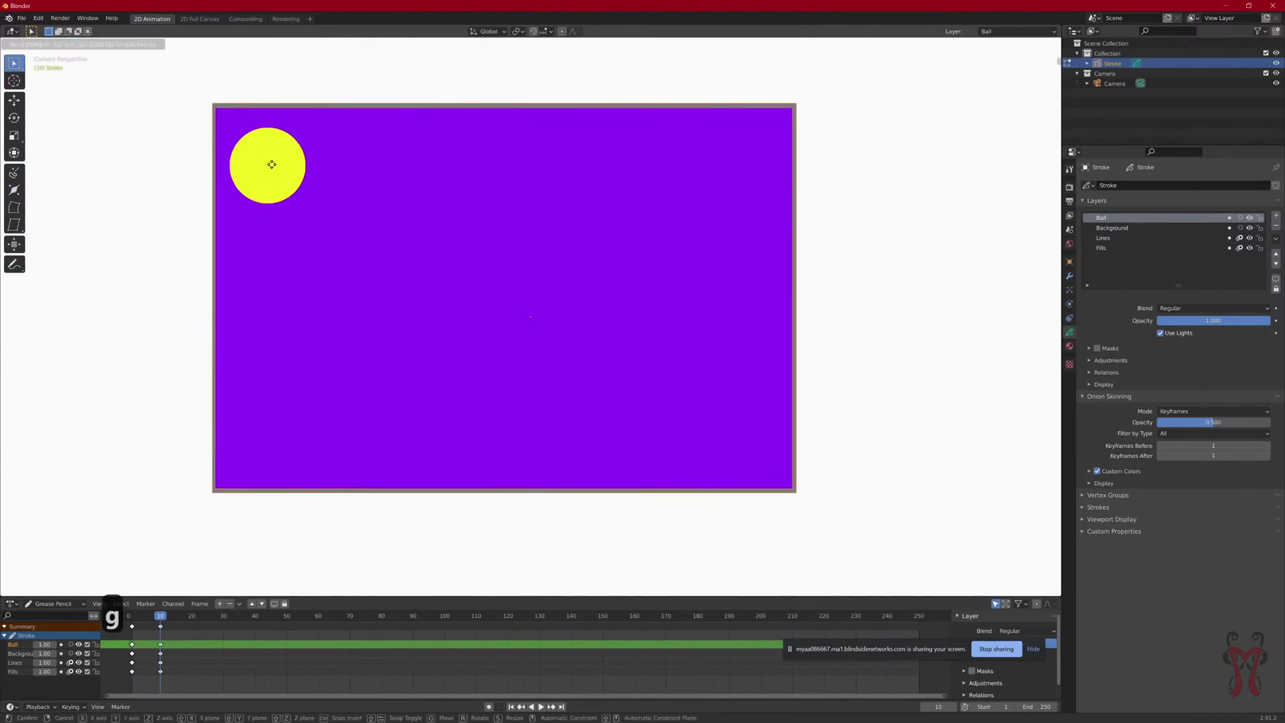
key(Escape)
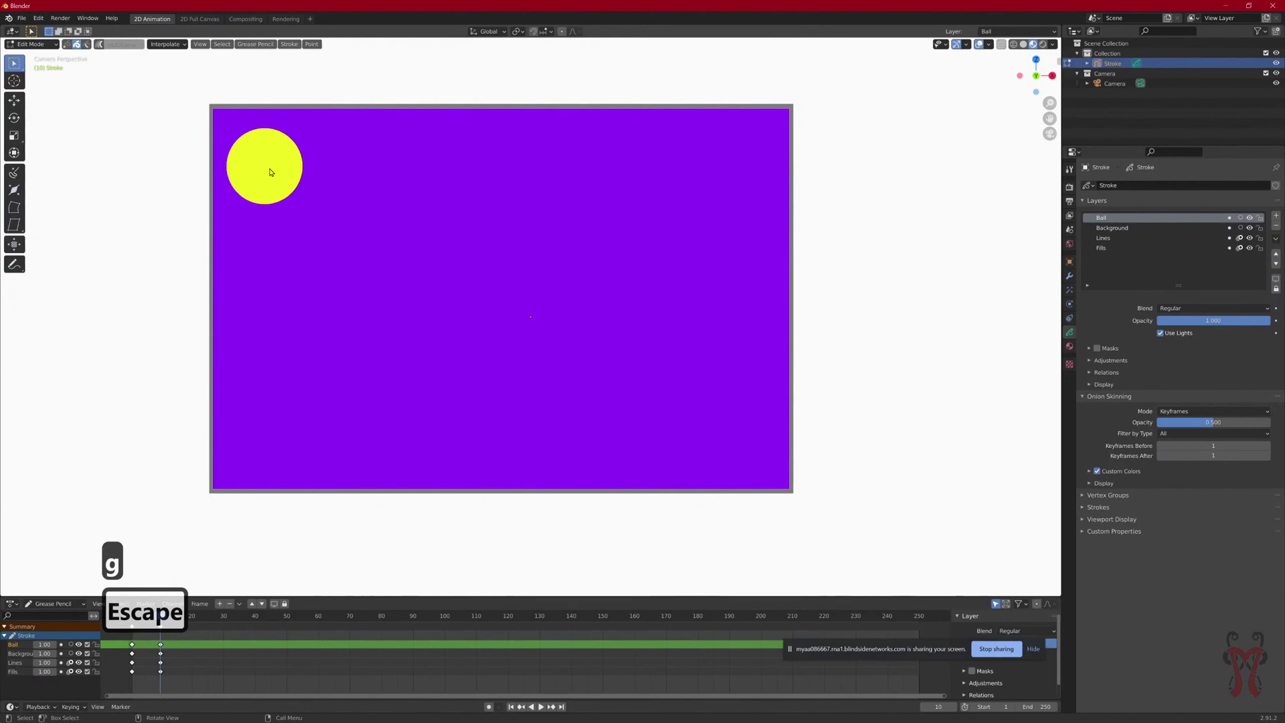
key(g)
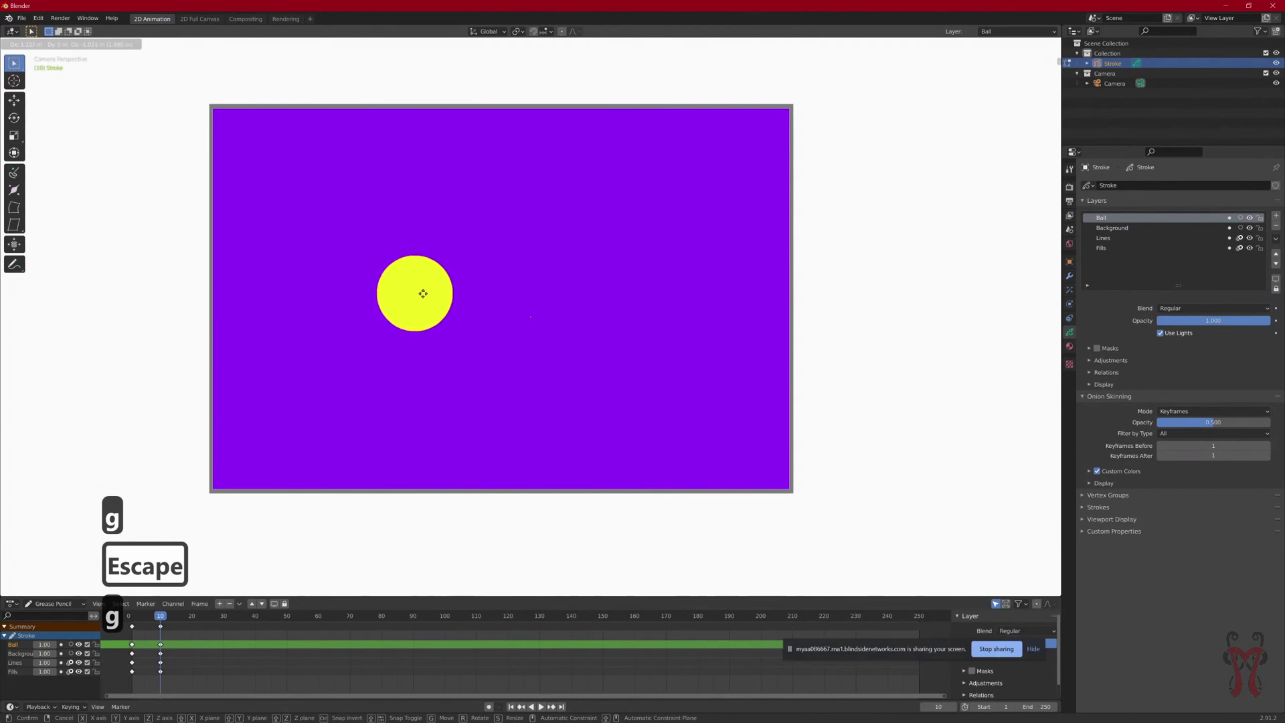
click(423, 293)
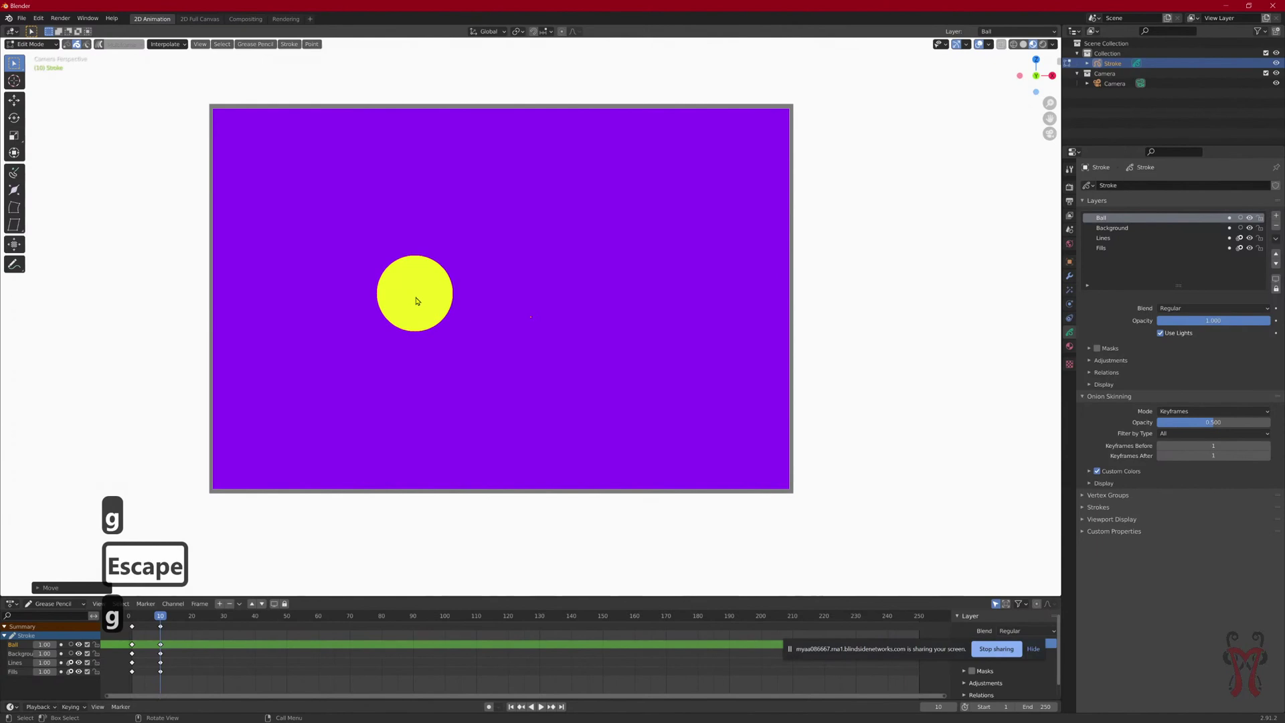
Step: Stretch the ball along the Z axis into a tall ellipse on frame 10
key(s)
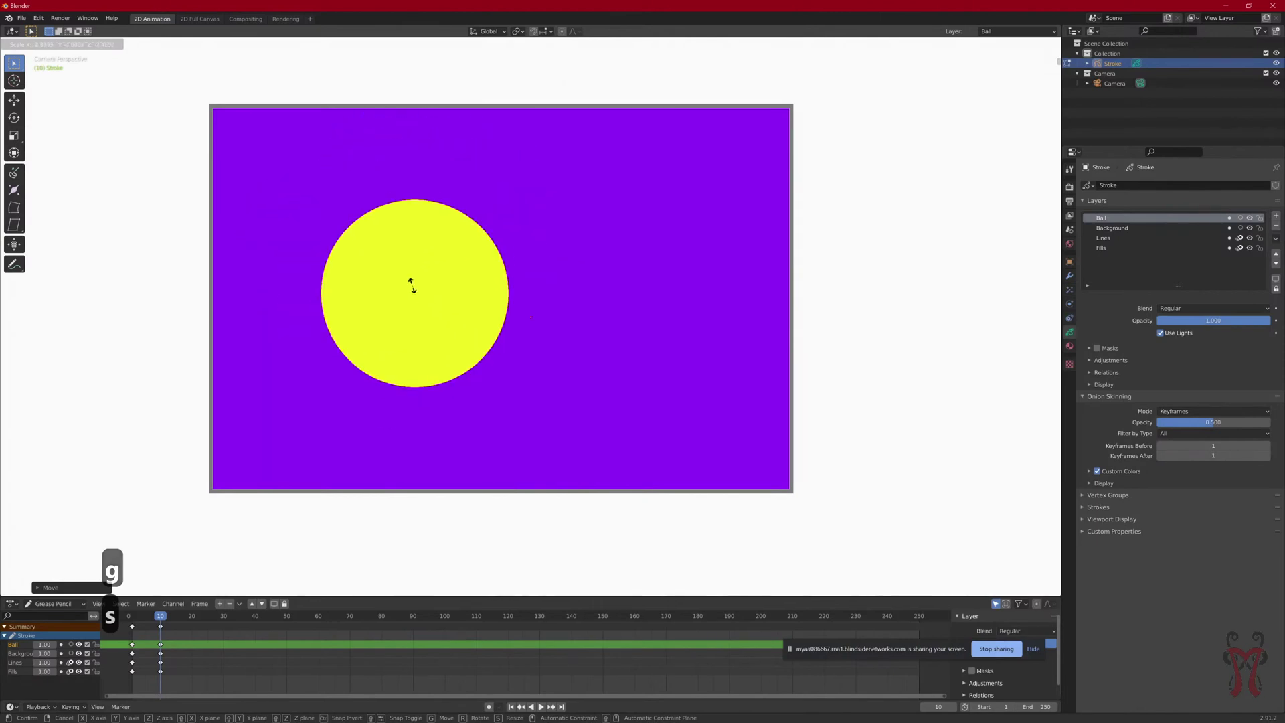
key(Escape)
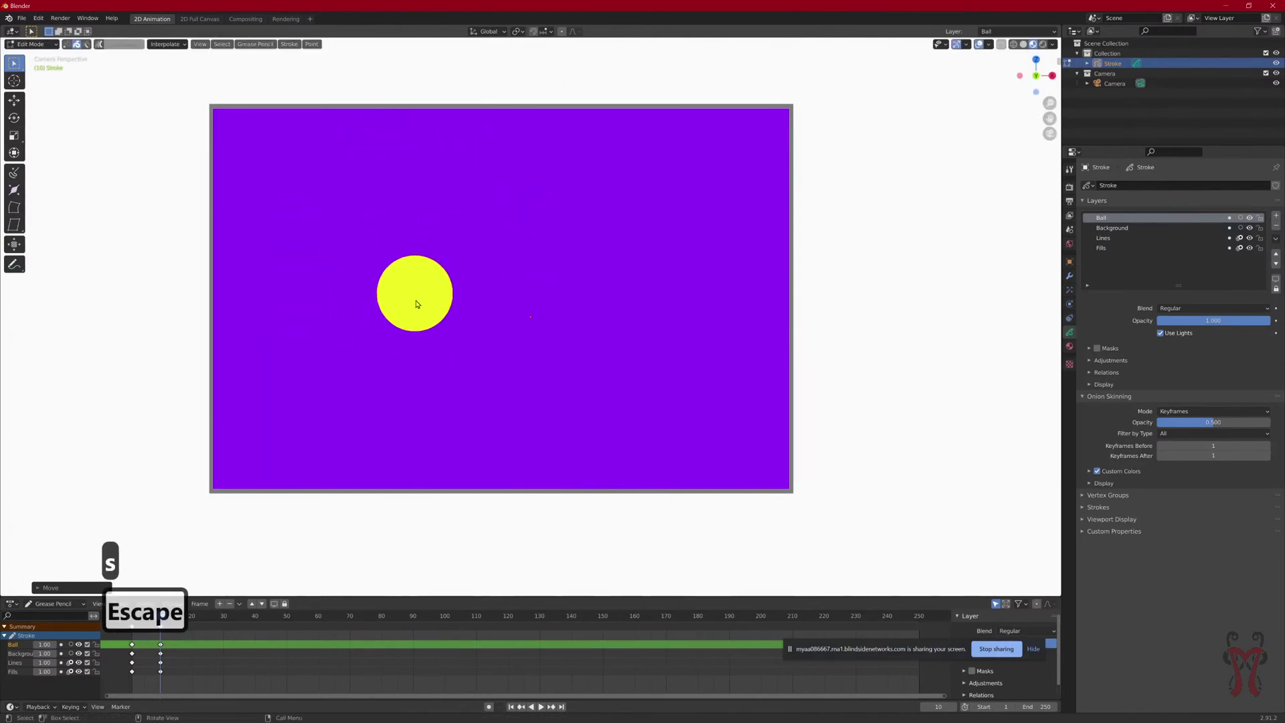
key(s)
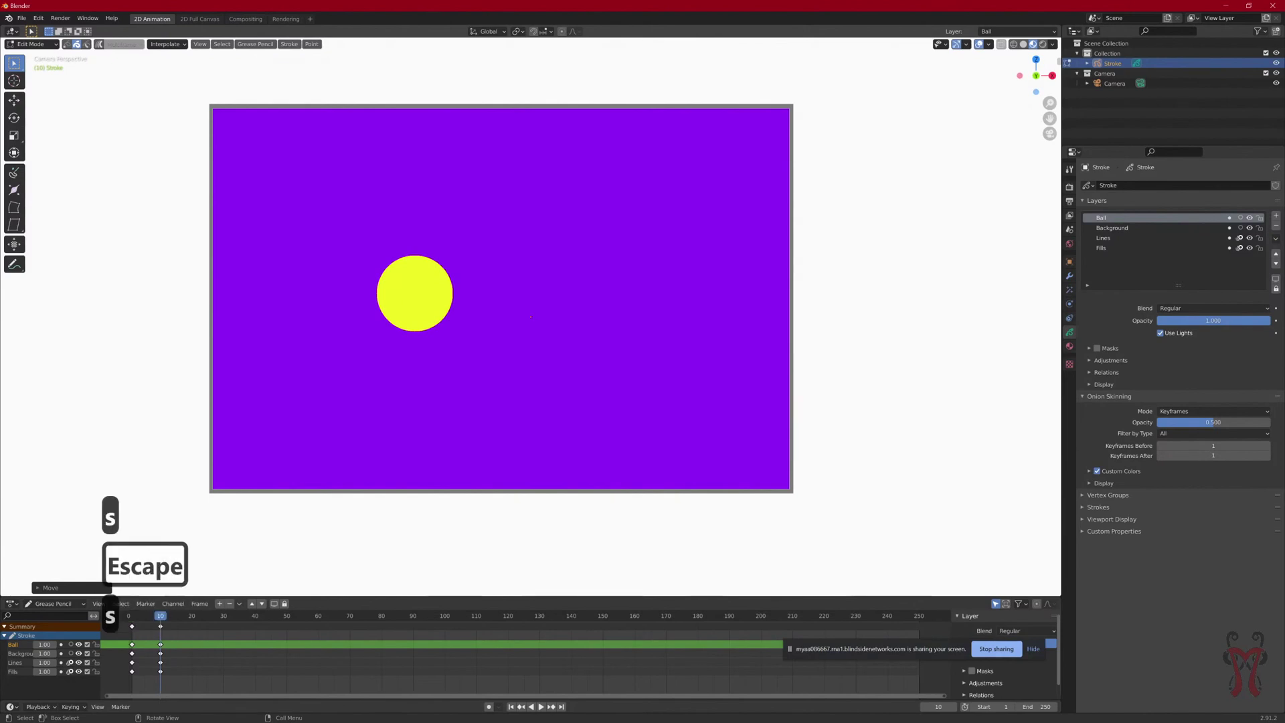
key(z)
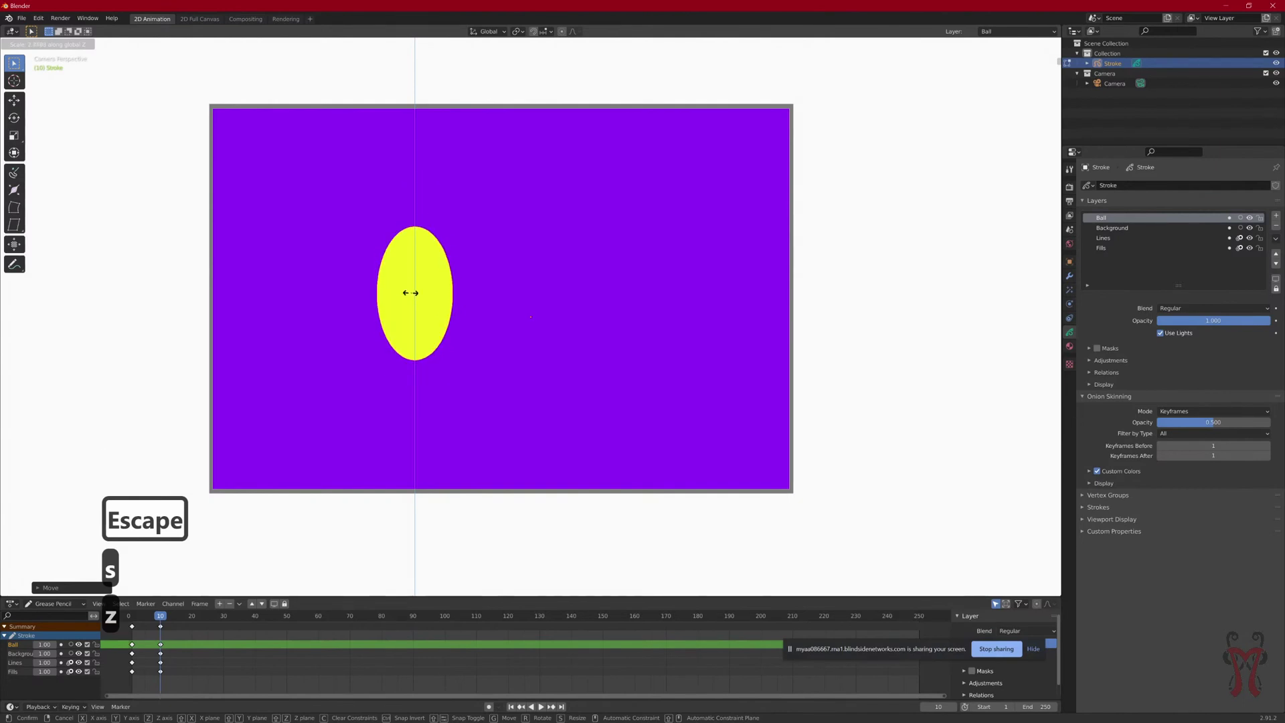
click(411, 294)
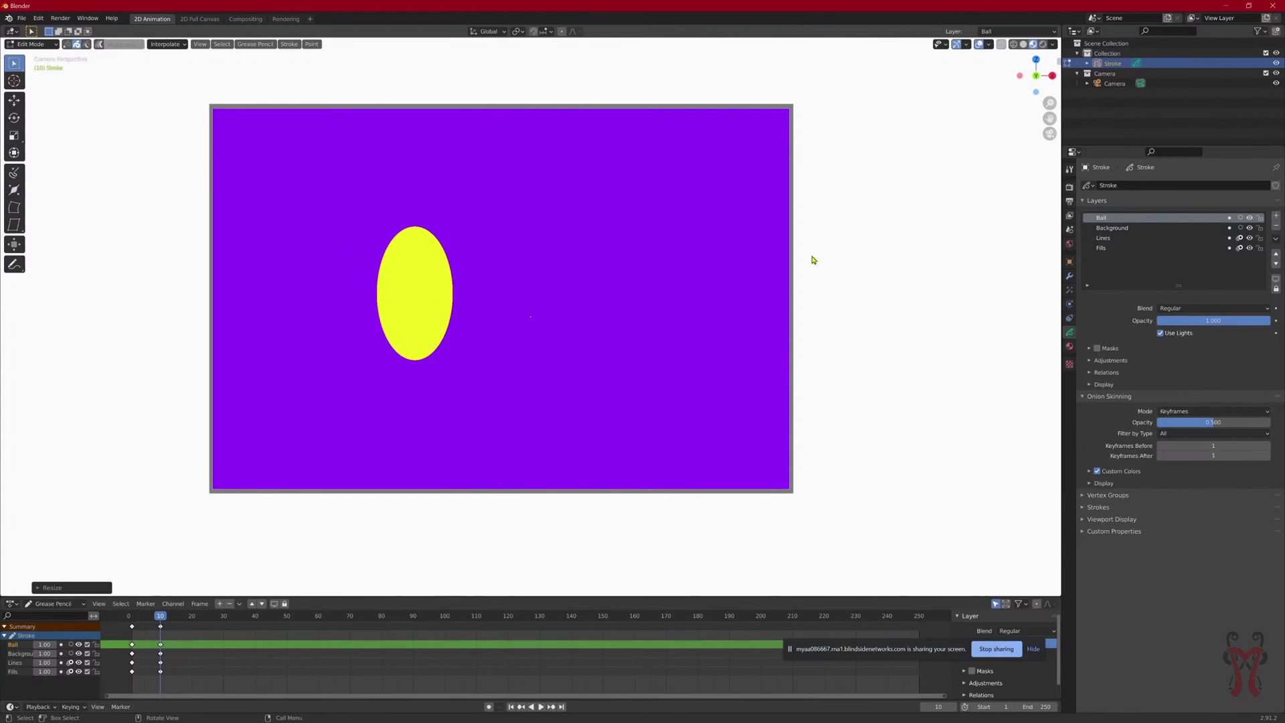
Step: Enable onion skinning for the Ball layer and move the stretched ball up and left, closer to its ghost
click(1241, 218)
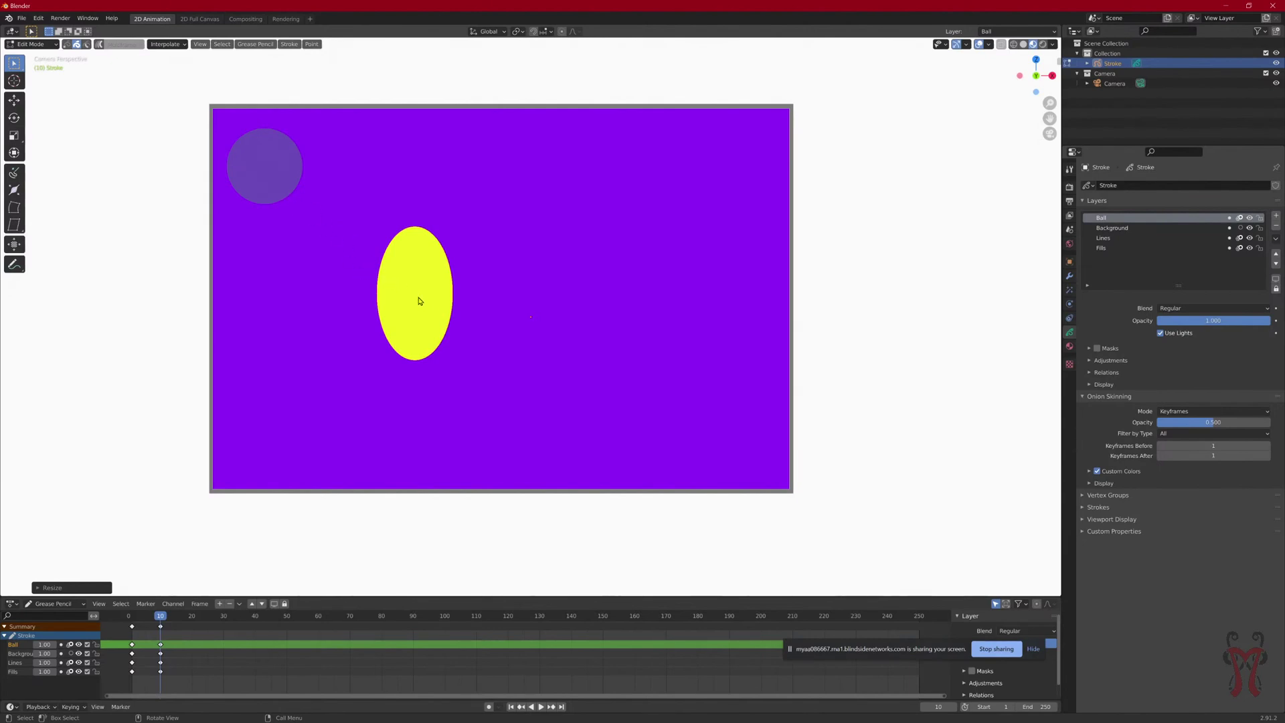
key(g)
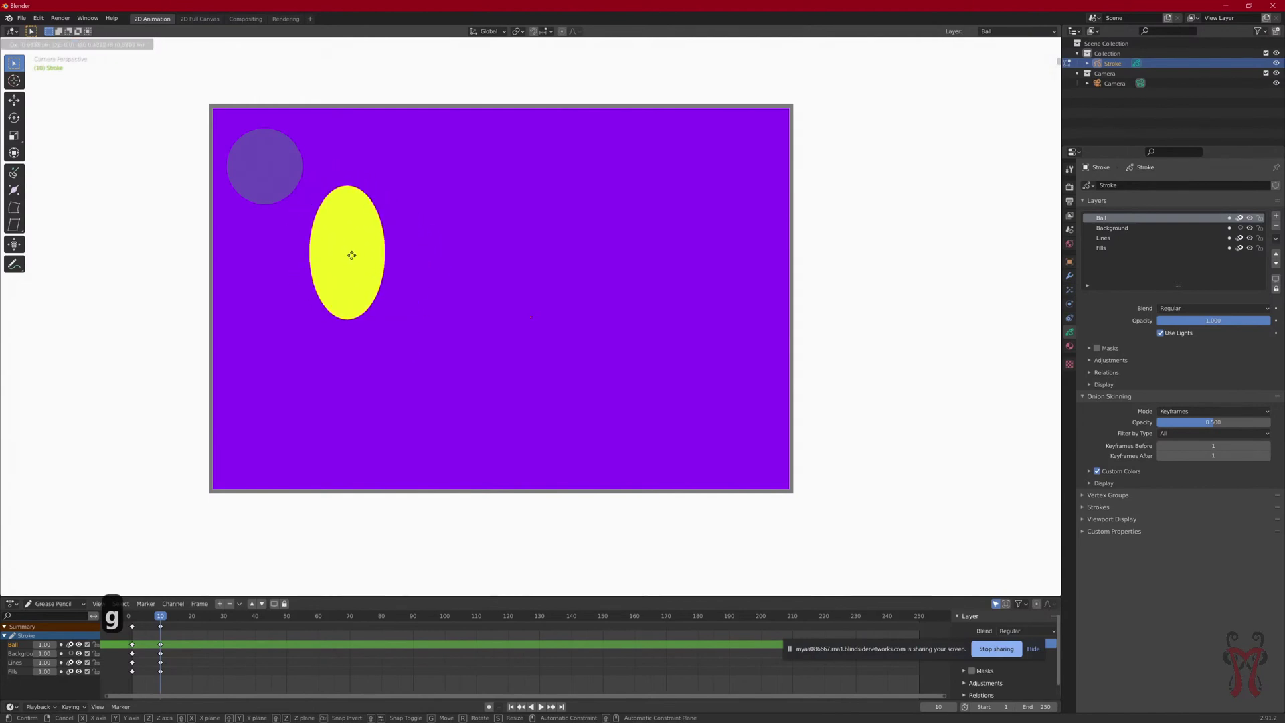
click(352, 255)
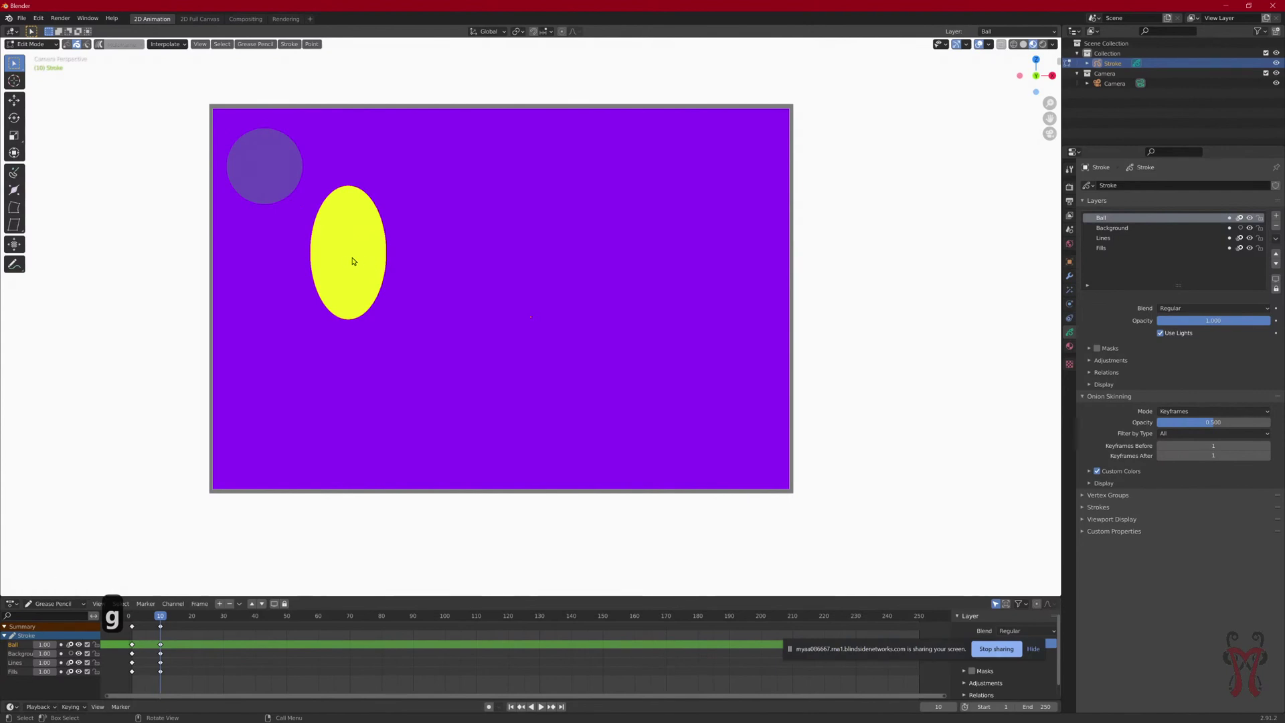
Step: Try tilting the stretched ball diagonally and moving it up against the onion-skin ghost
key(g)
key(r)
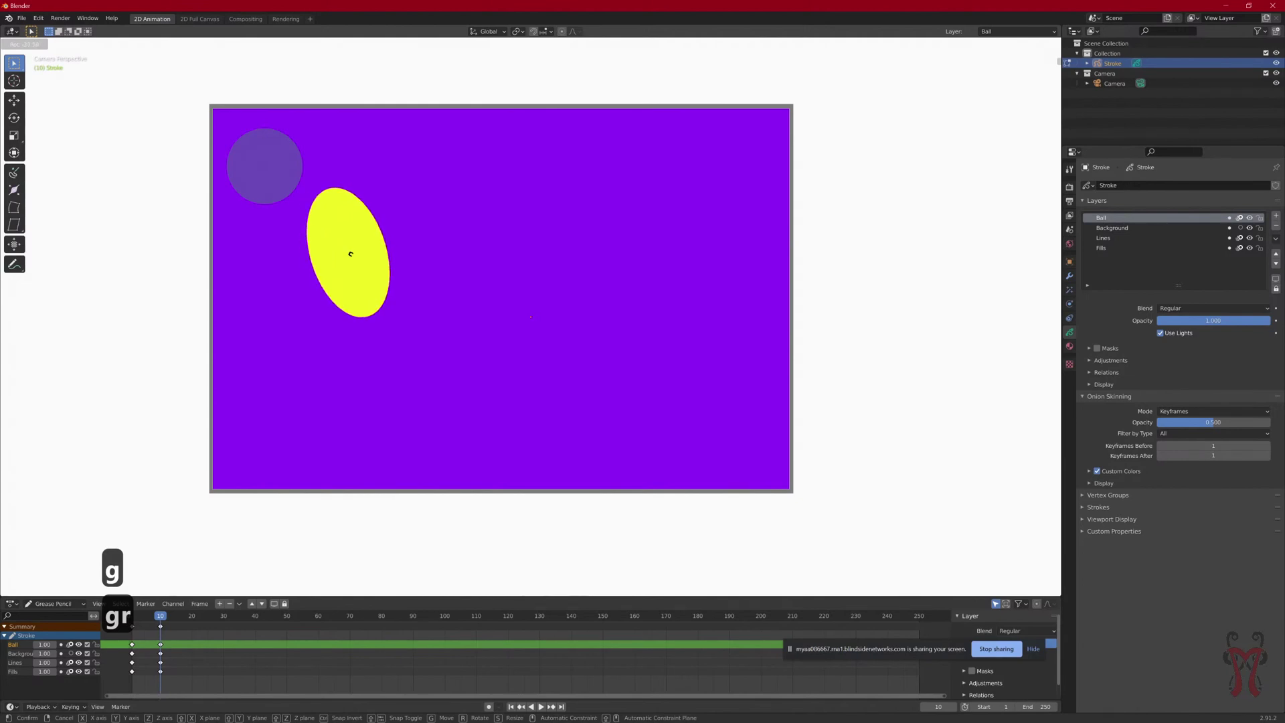
click(352, 256)
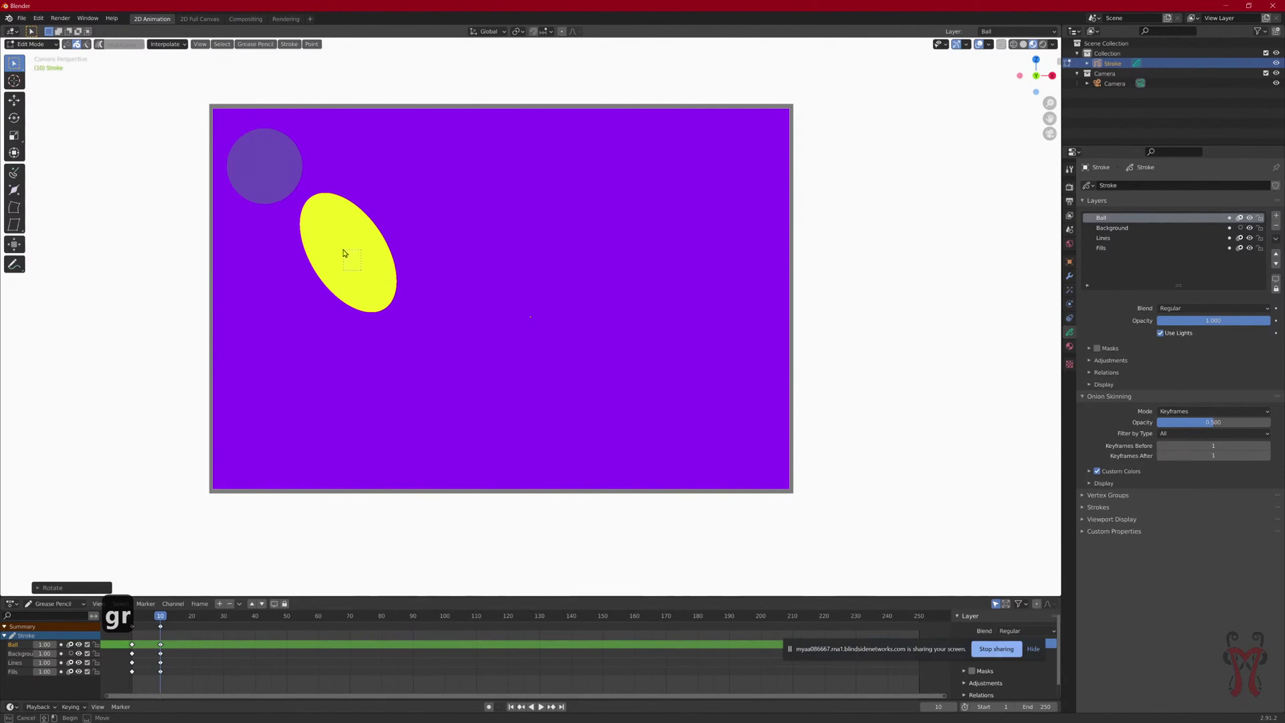
key(g)
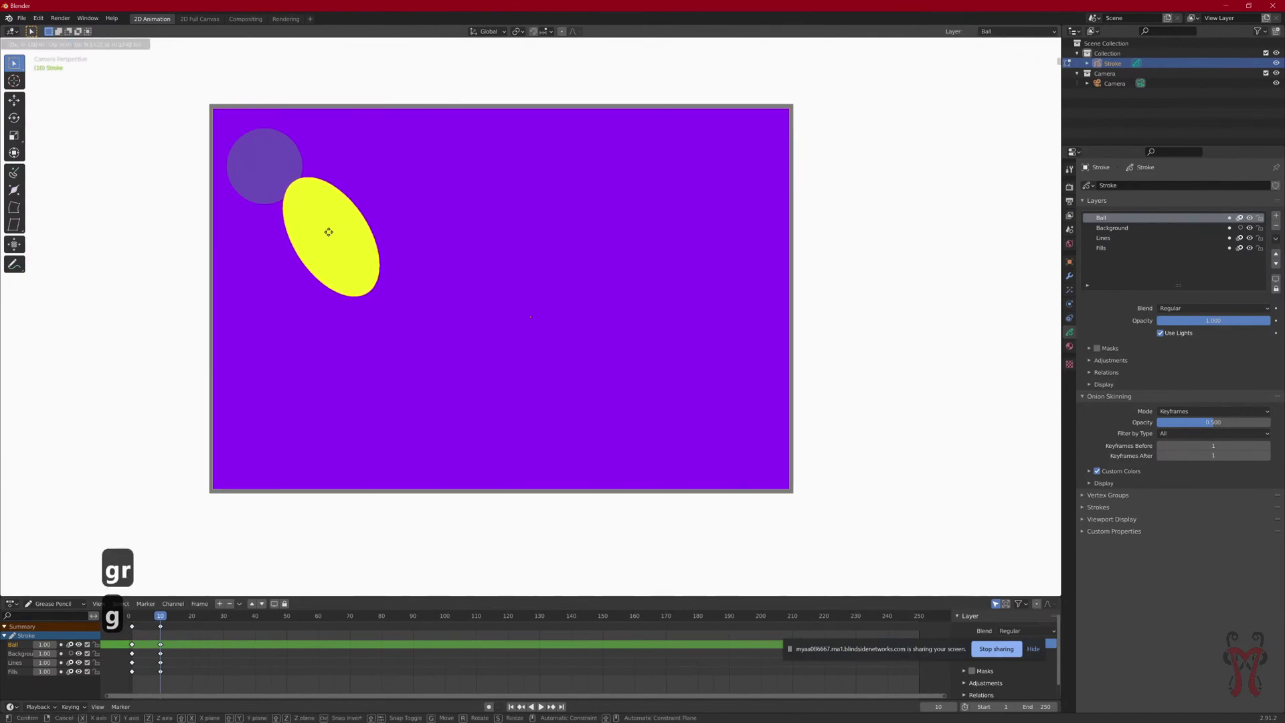
click(329, 235)
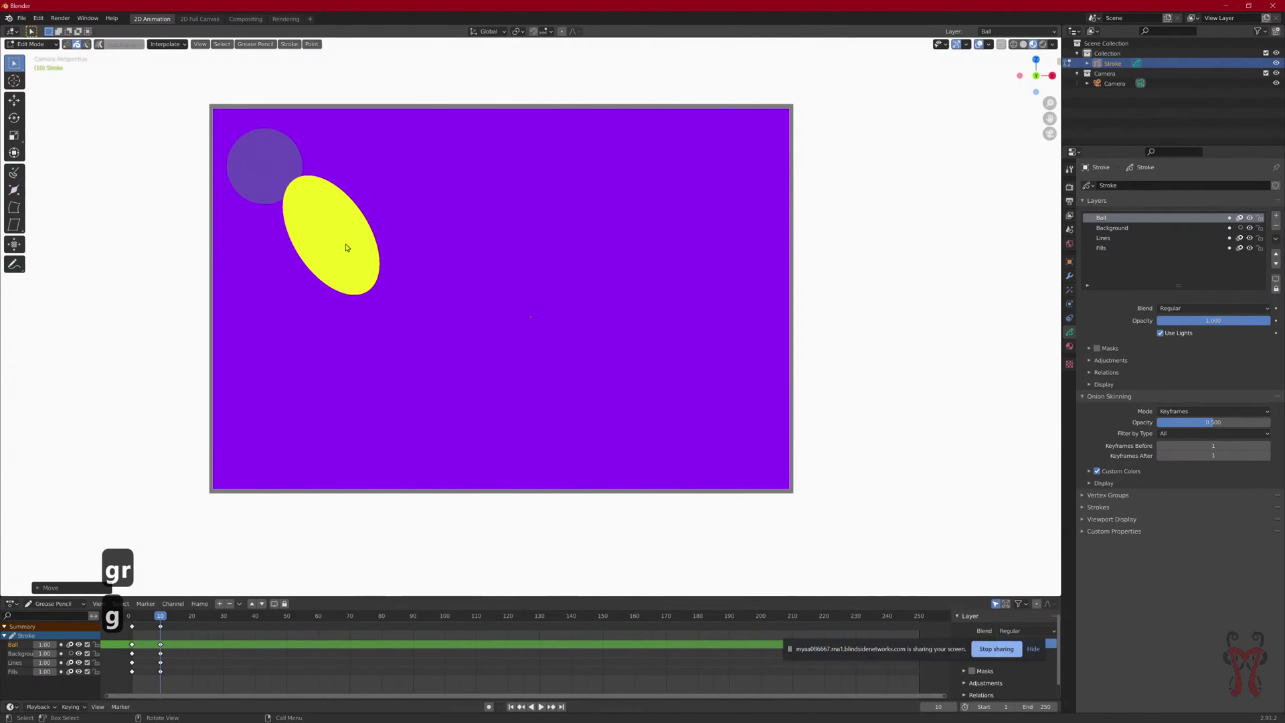
Step: Undo the stretched ball's rotation and the move that followed it
key(ctrl+z)
key(ctrl+z)
key(ctrl+z)
key(ctrl+z)
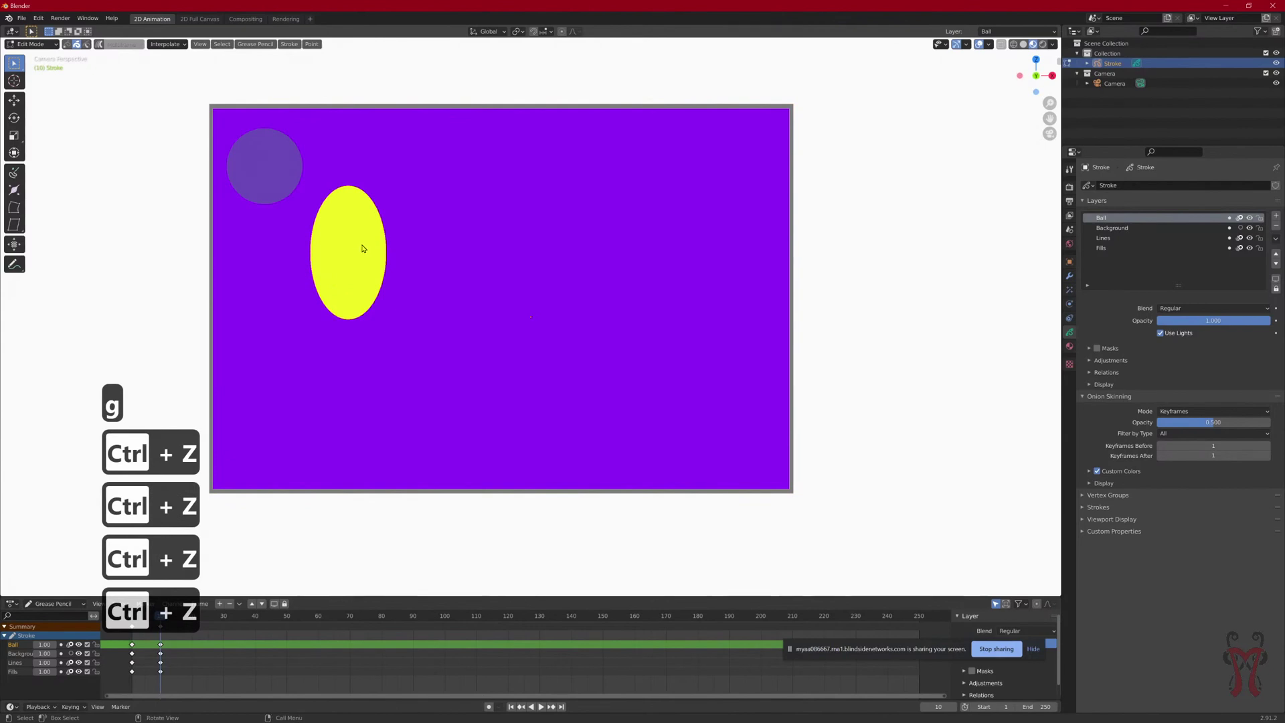
Step: Scale the ball down along the Z axis on frame 10 into a slightly tall ellipse
key(s)
key(z)
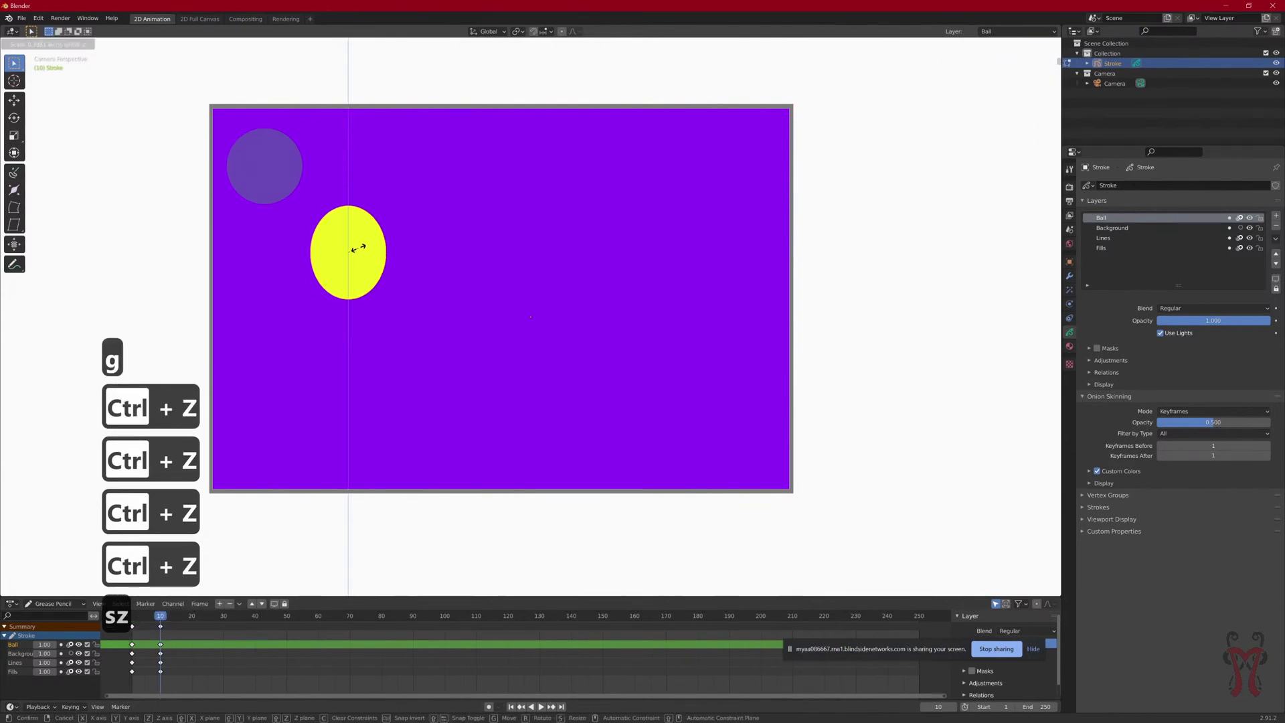
click(359, 252)
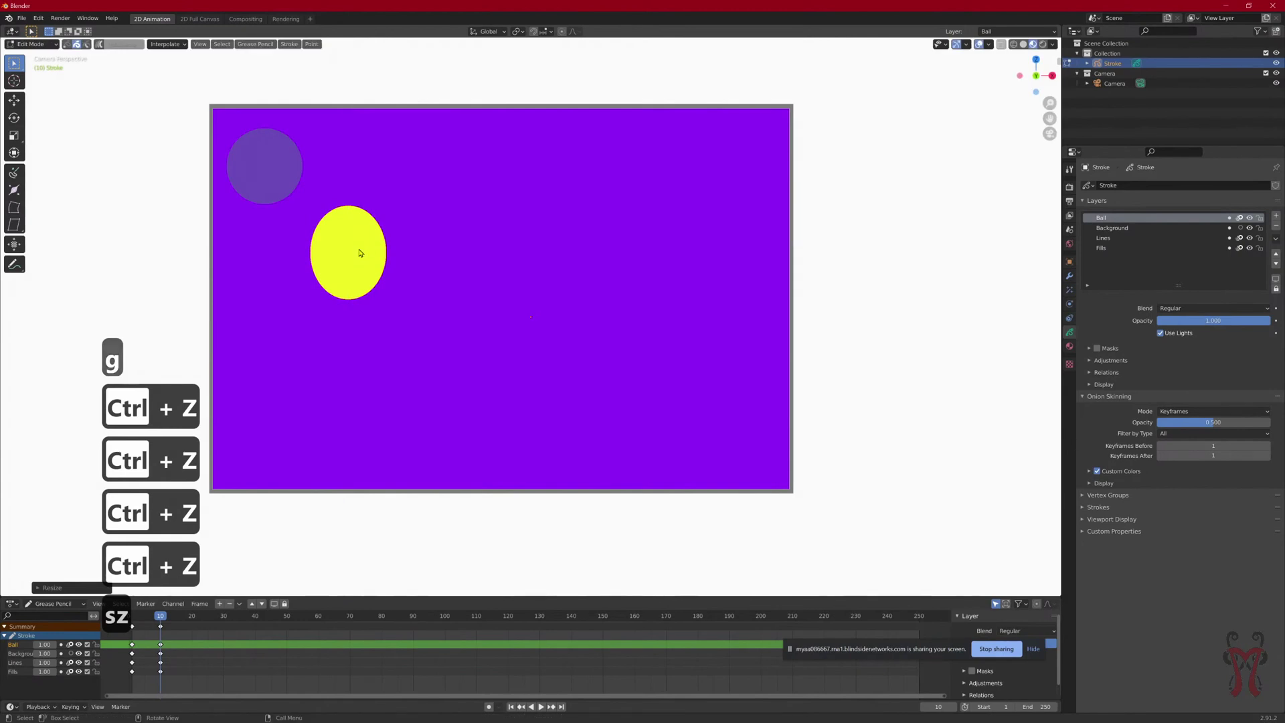
Step: Move the ball diagonally down and right, away from its onion-skin ghost, and tilt it toward the direction of travel
key(g)
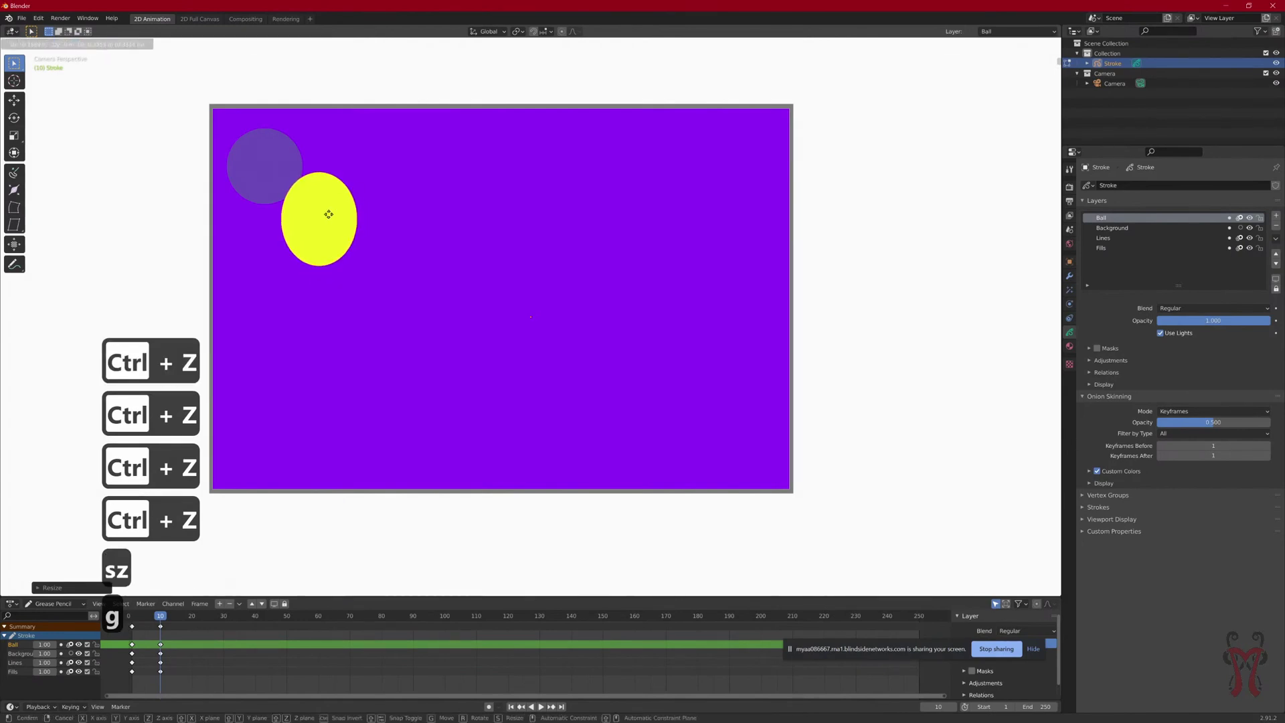
click(335, 219)
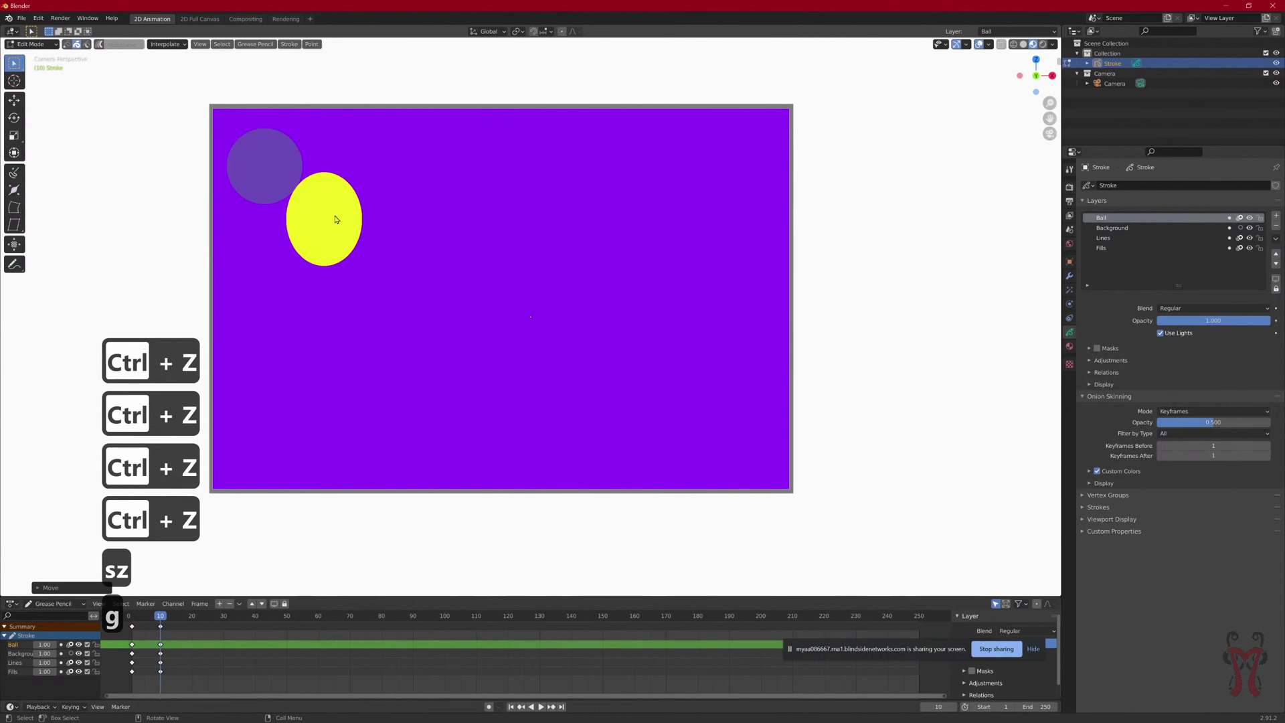
key(g)
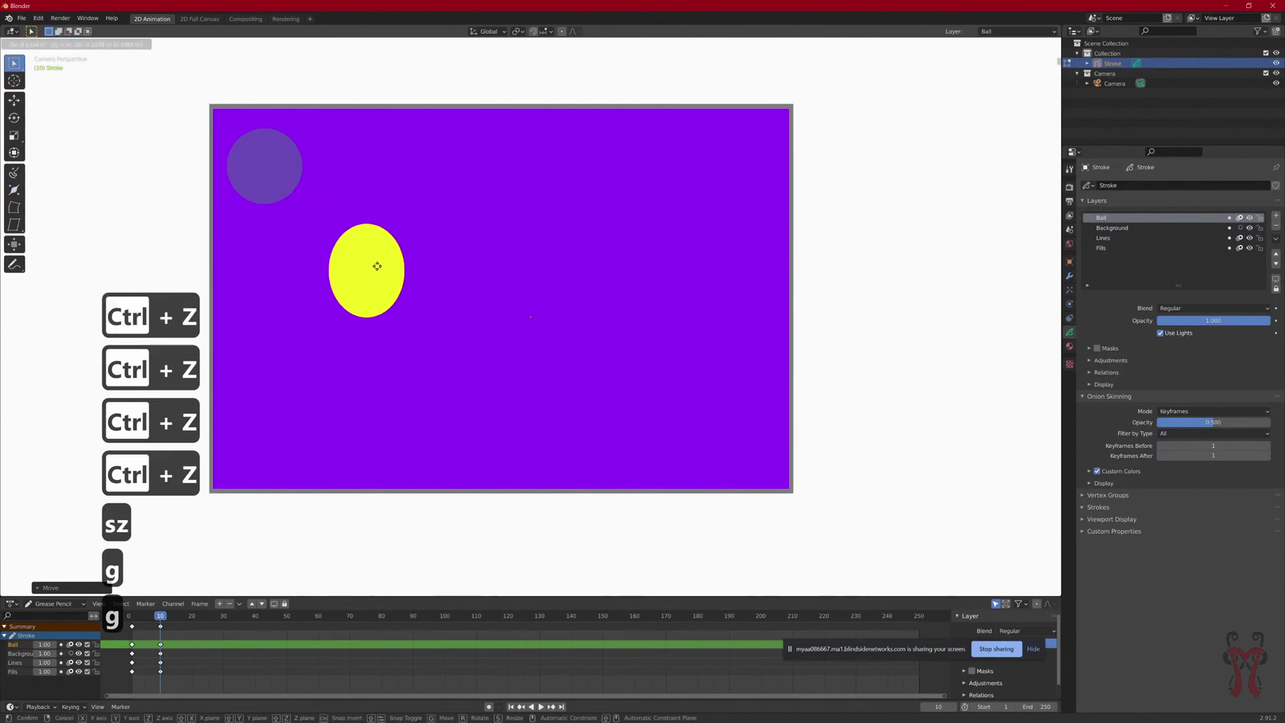
click(376, 266)
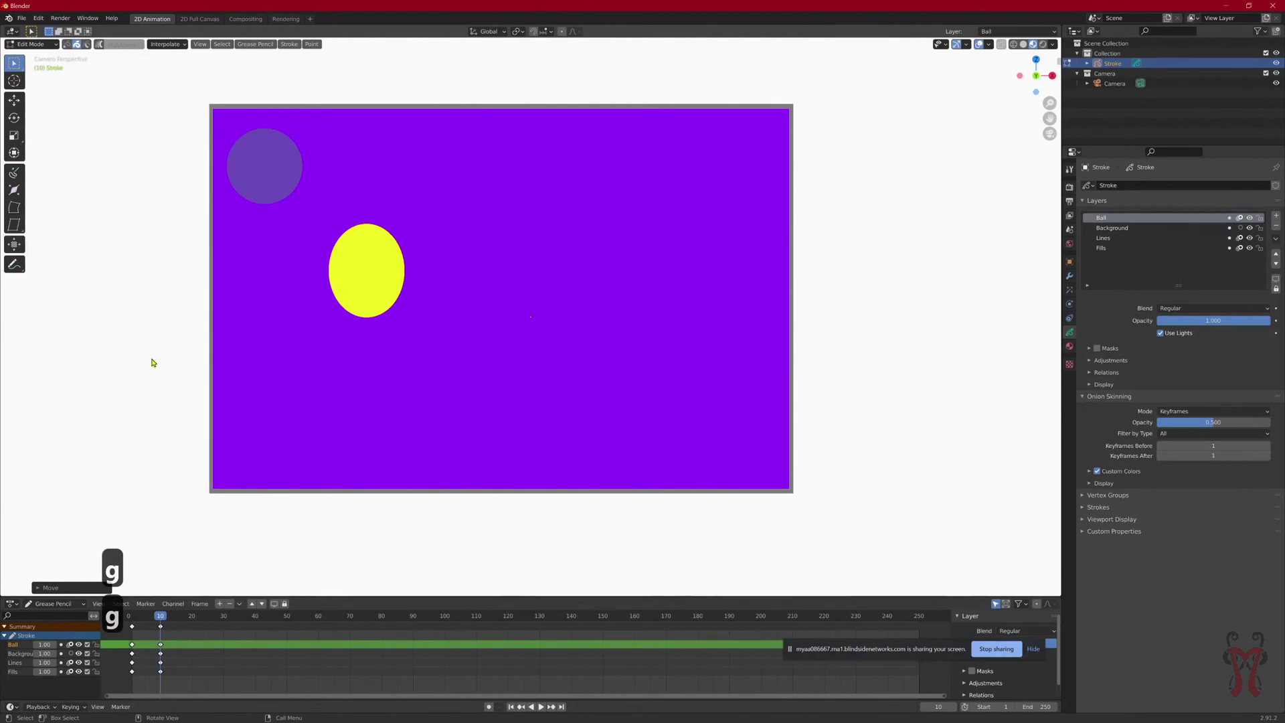
key(r)
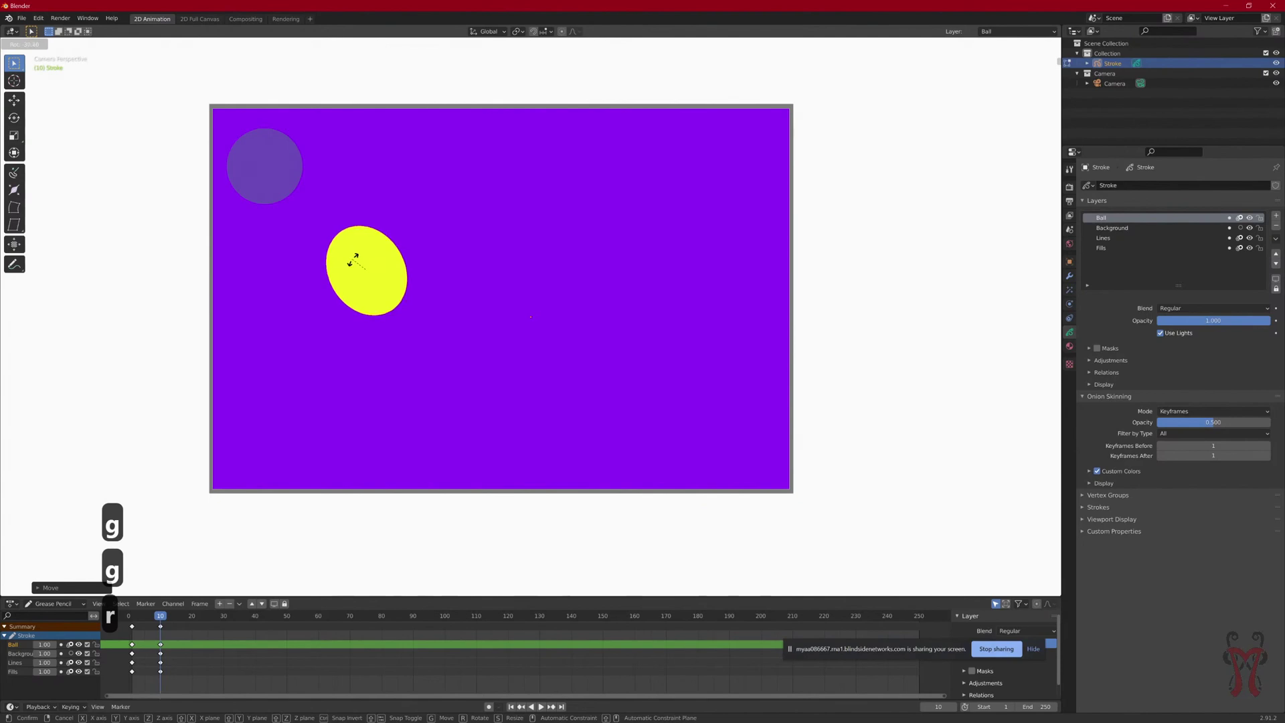
click(353, 263)
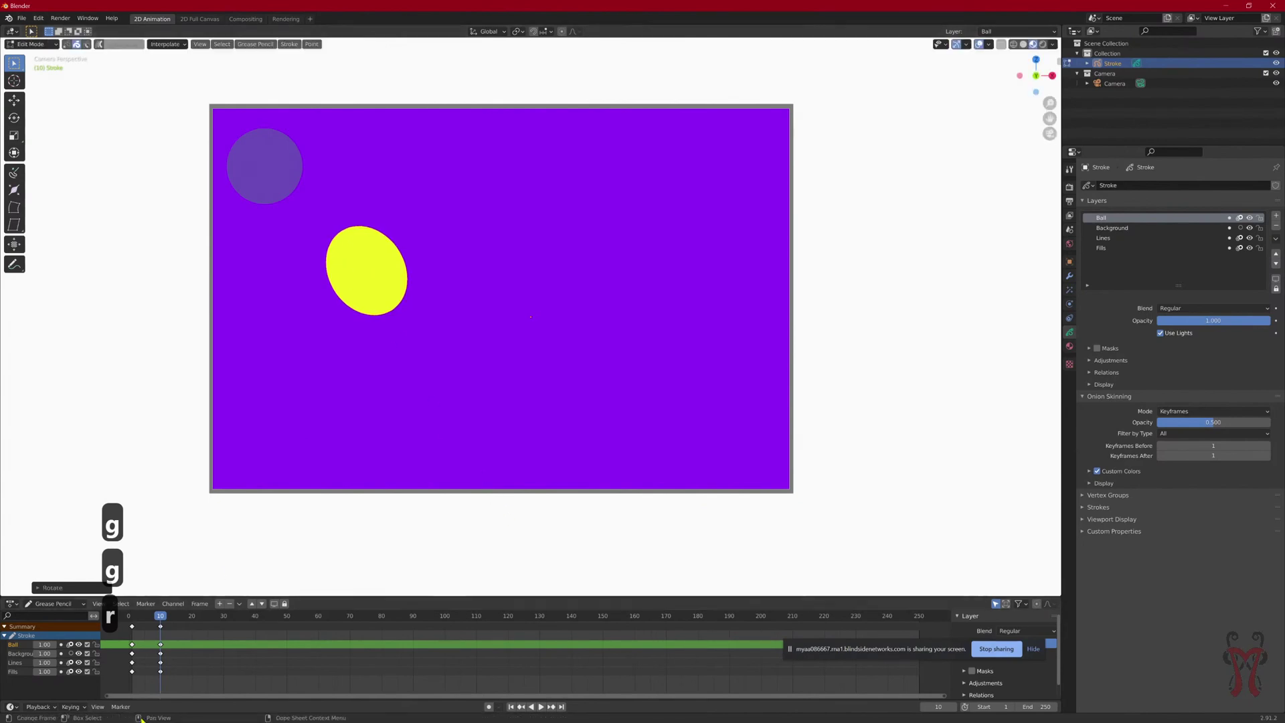
Step: Advance the animation to frame 20 and move the tilted ball down and right toward the lower middle of the background
key(space)
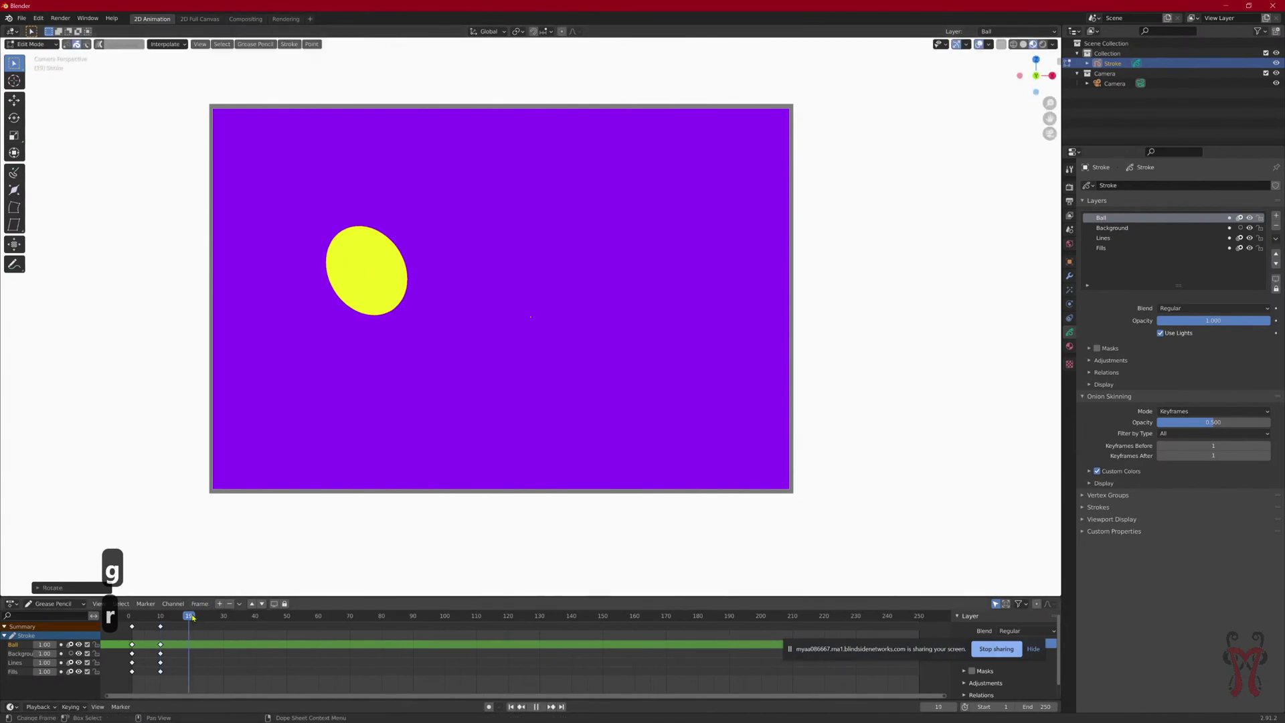
key(space)
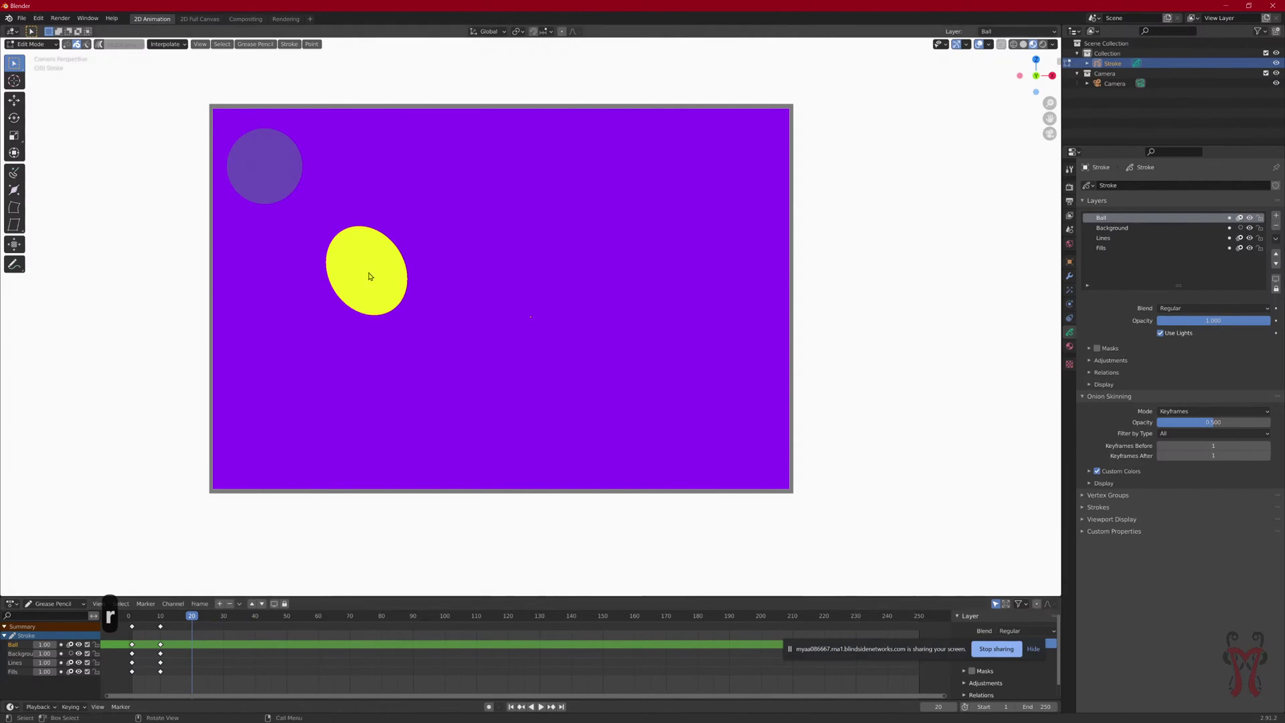
key(g)
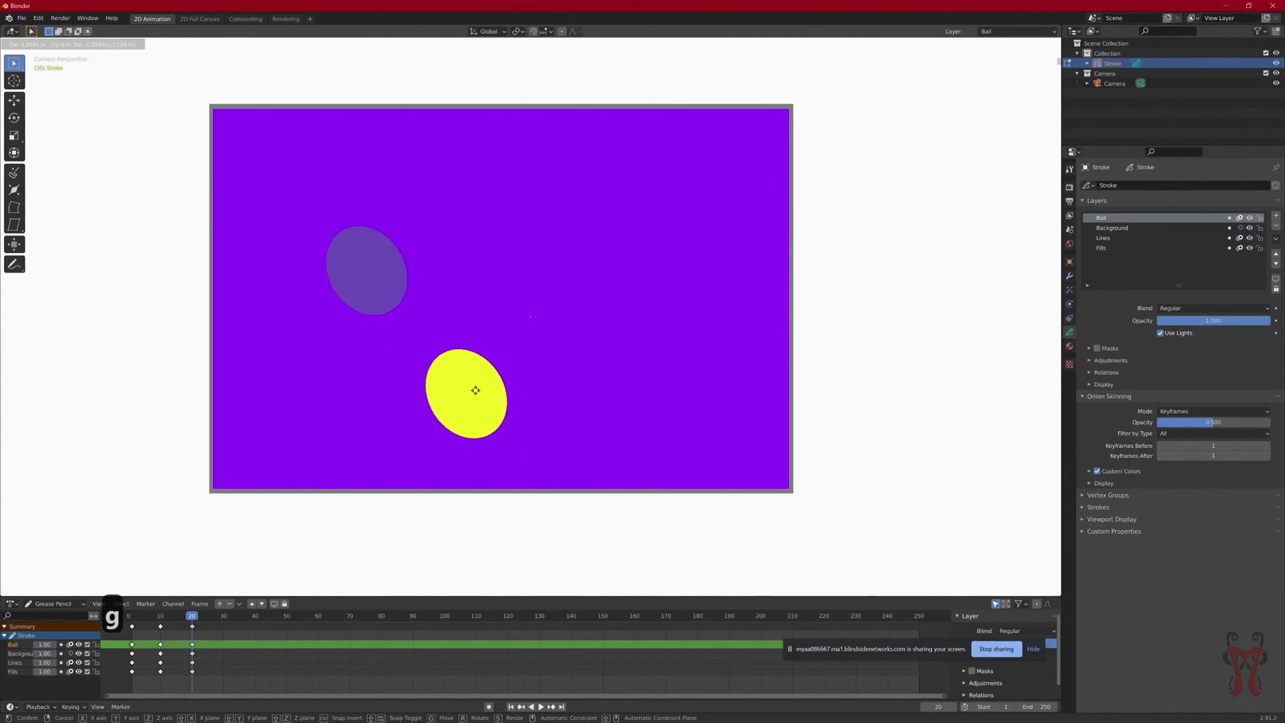
click(474, 390)
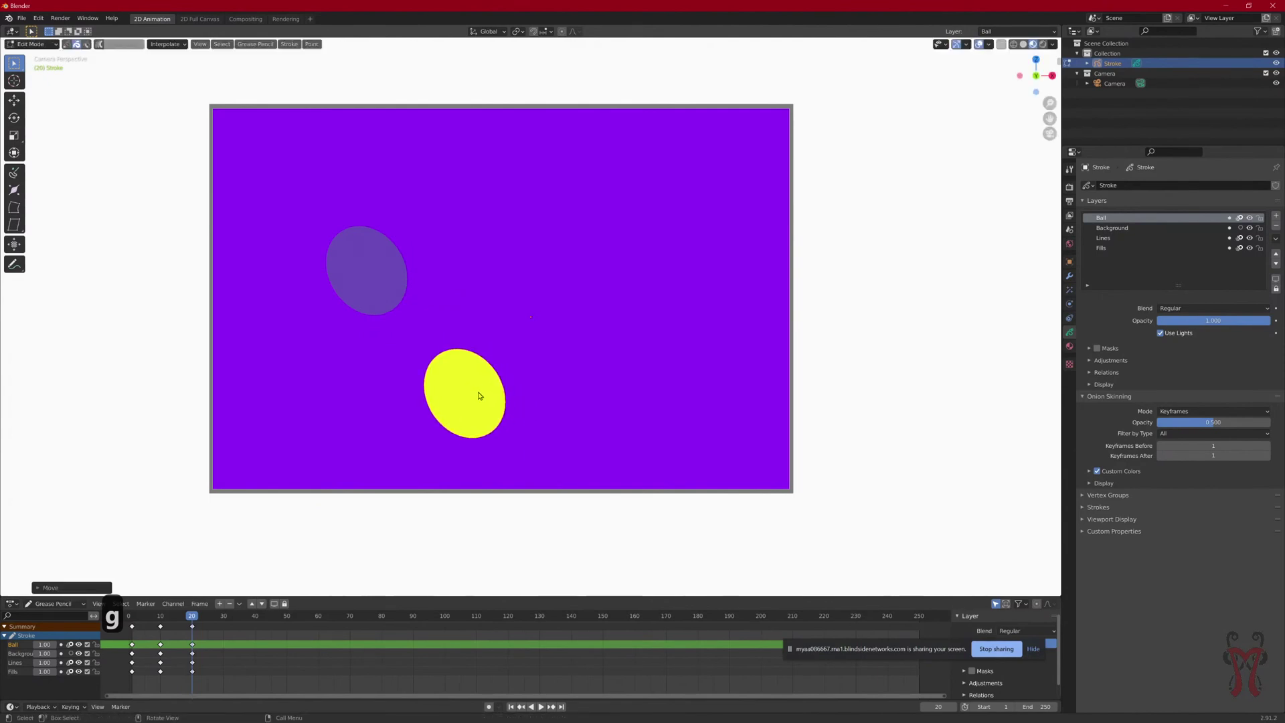
key(s)
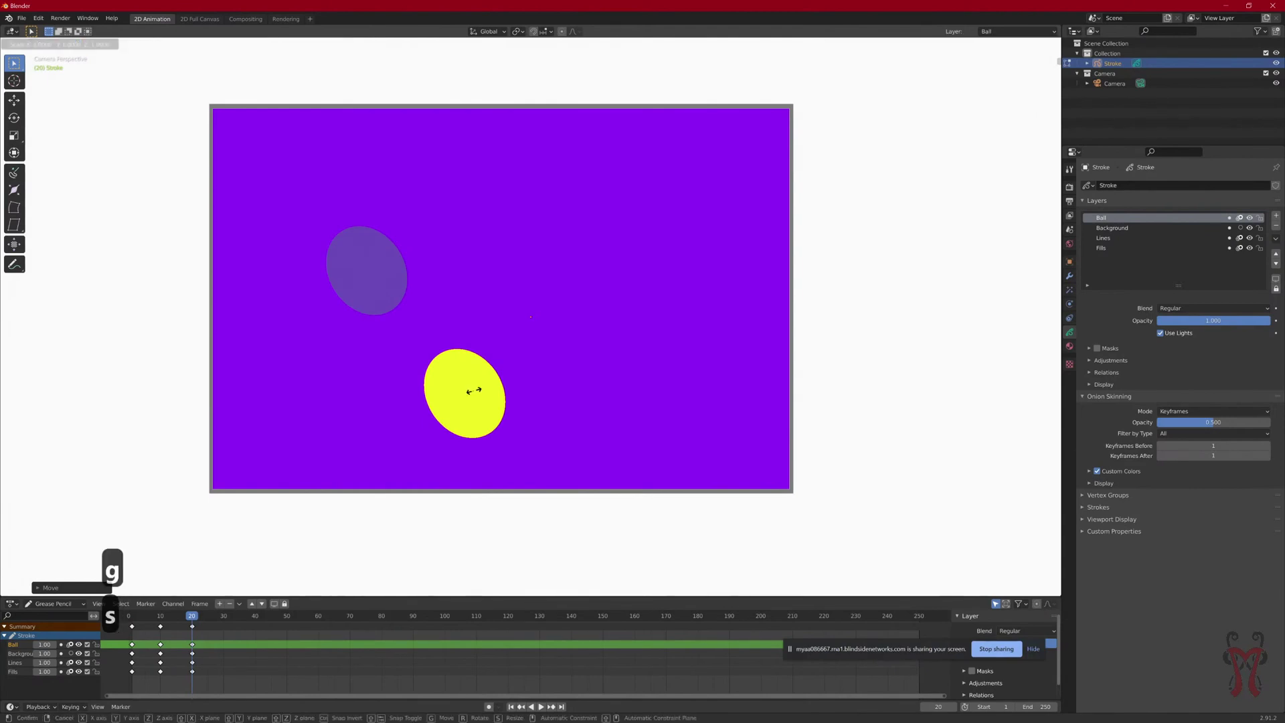
key(x)
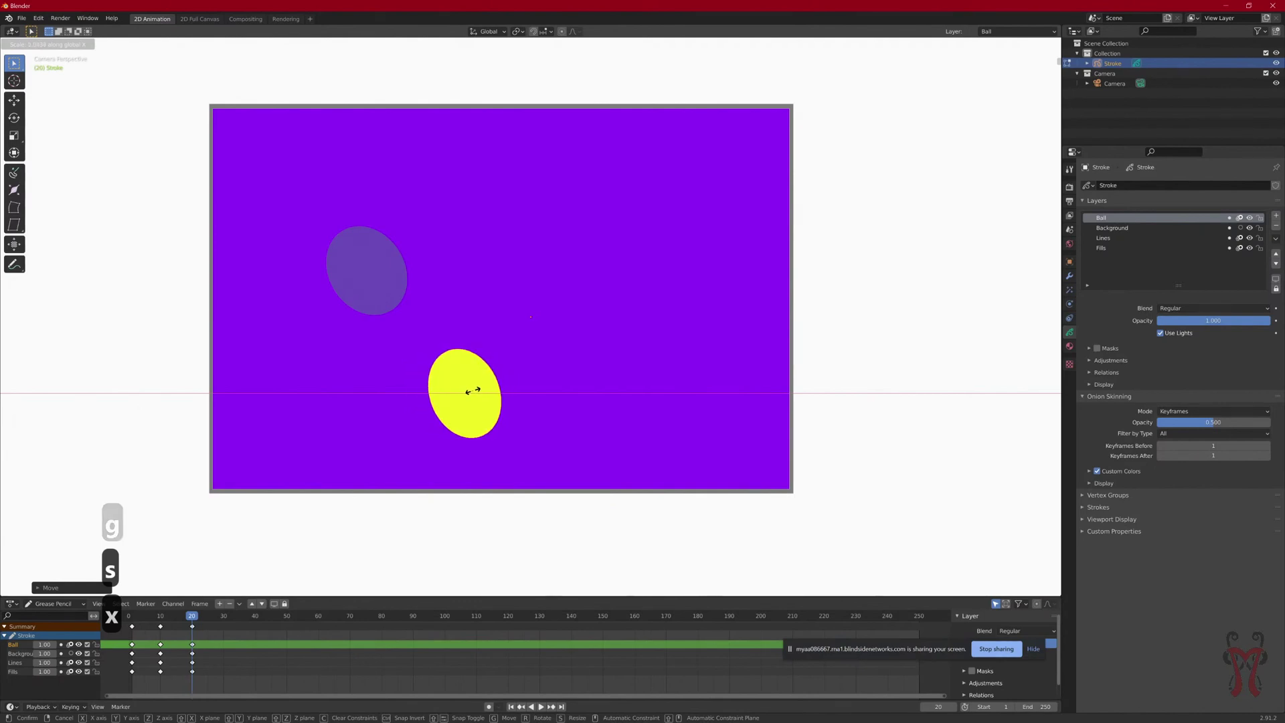
key(Escape)
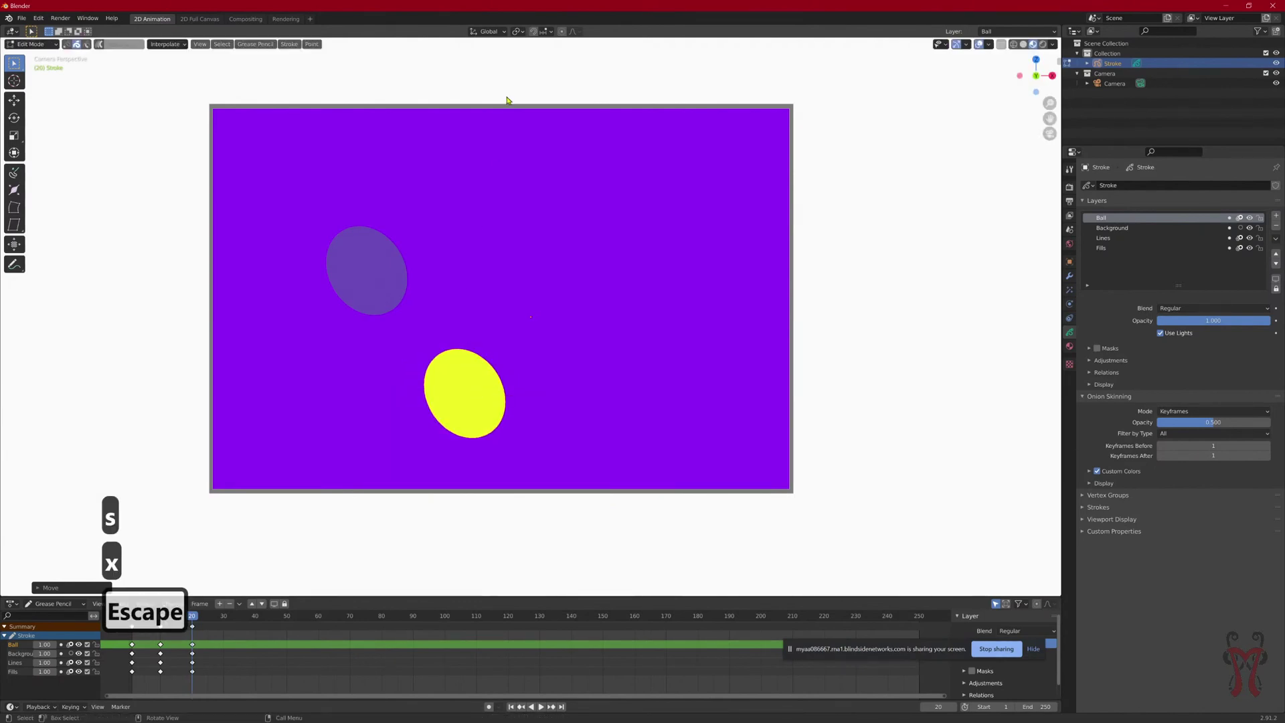
Step: Try stretching the ball along Z in the Local transform orientation, then cancel and restore the Global orientation
click(494, 33)
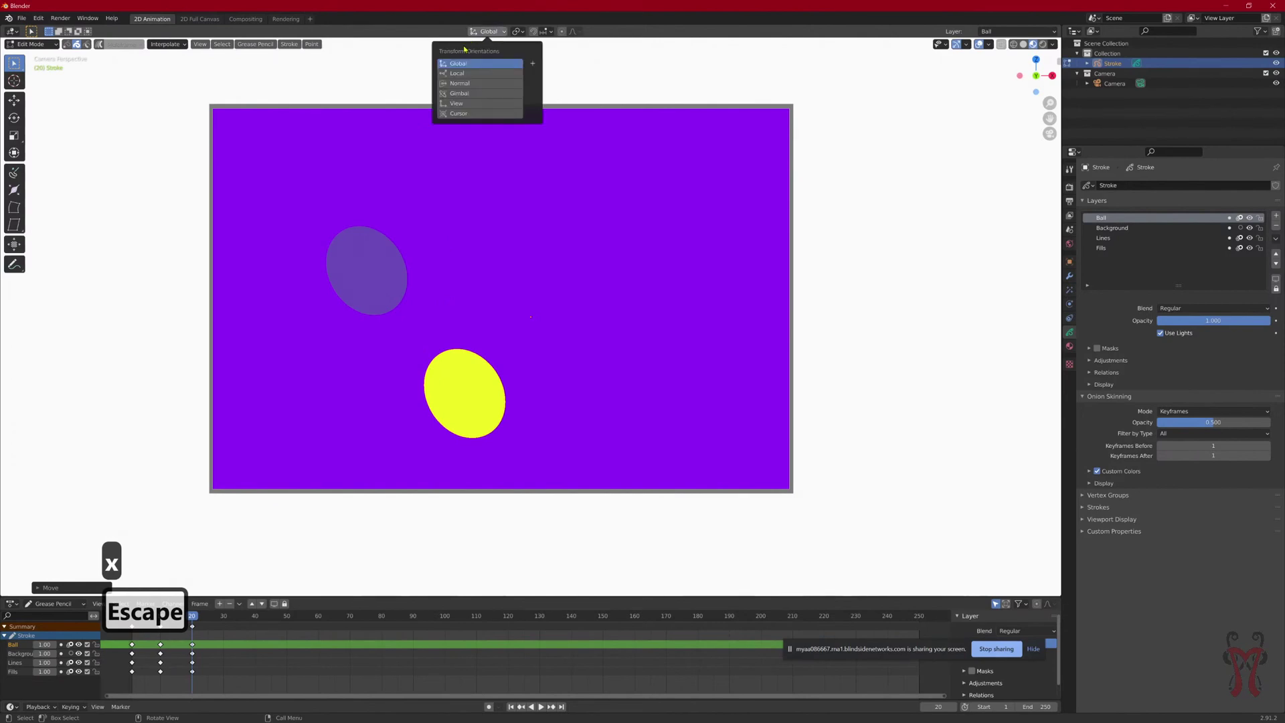
click(456, 74)
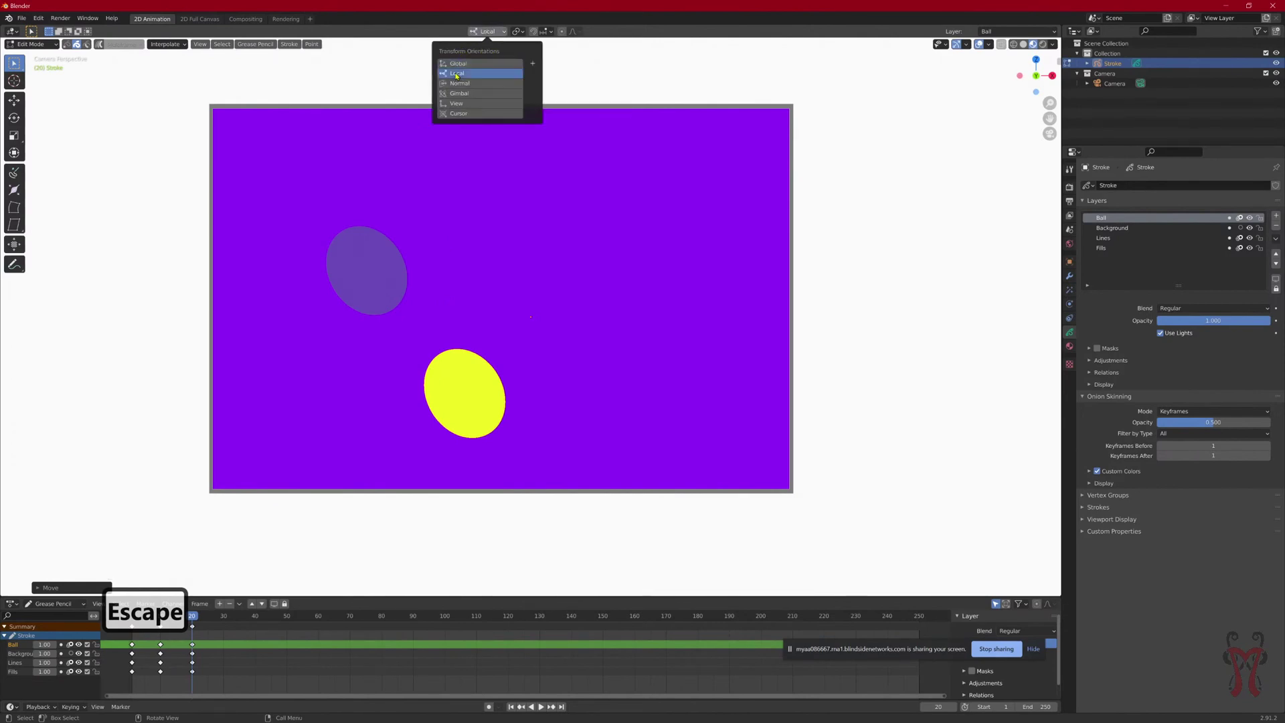
click(457, 64)
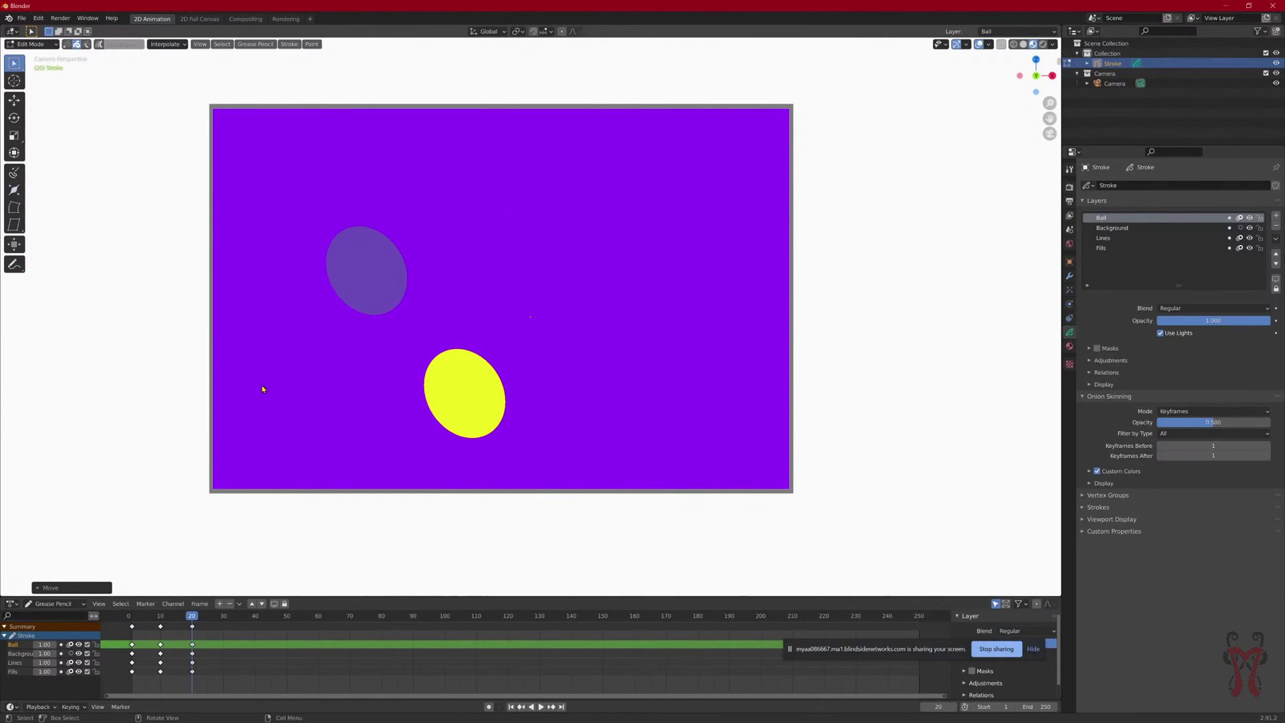
click(494, 32)
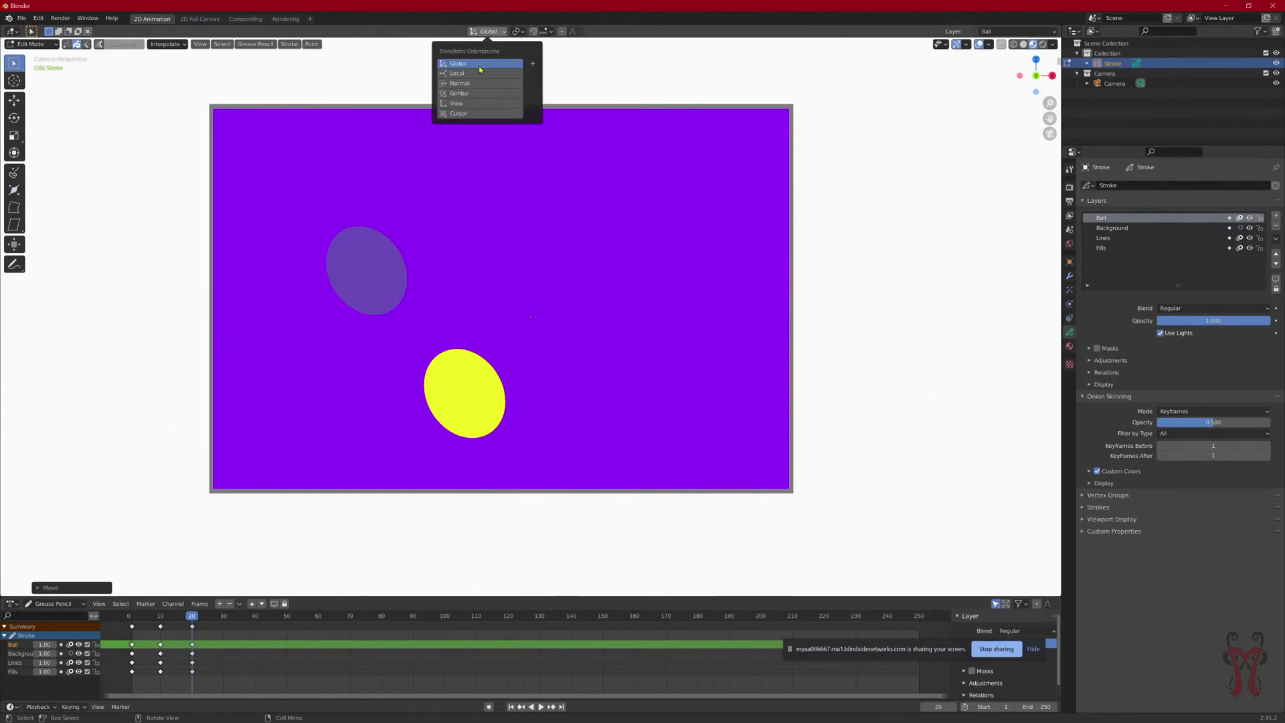
click(479, 73)
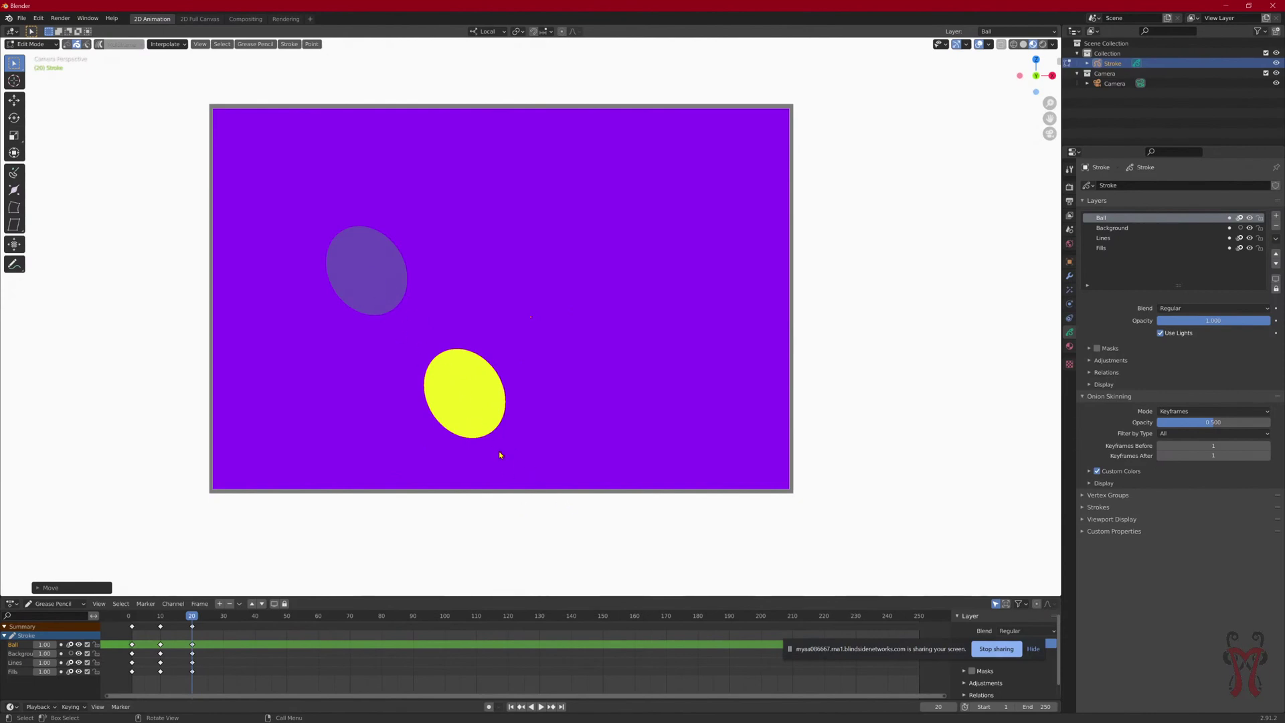
click(462, 388)
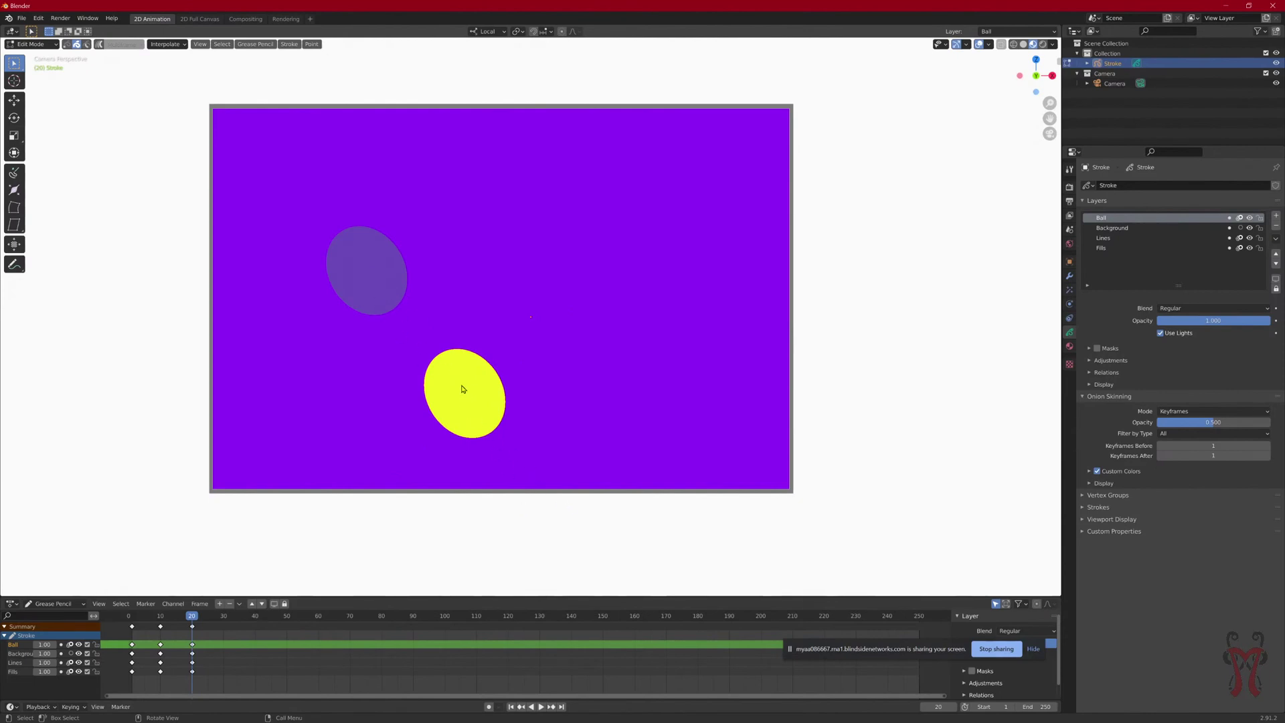
key(s)
key(z)
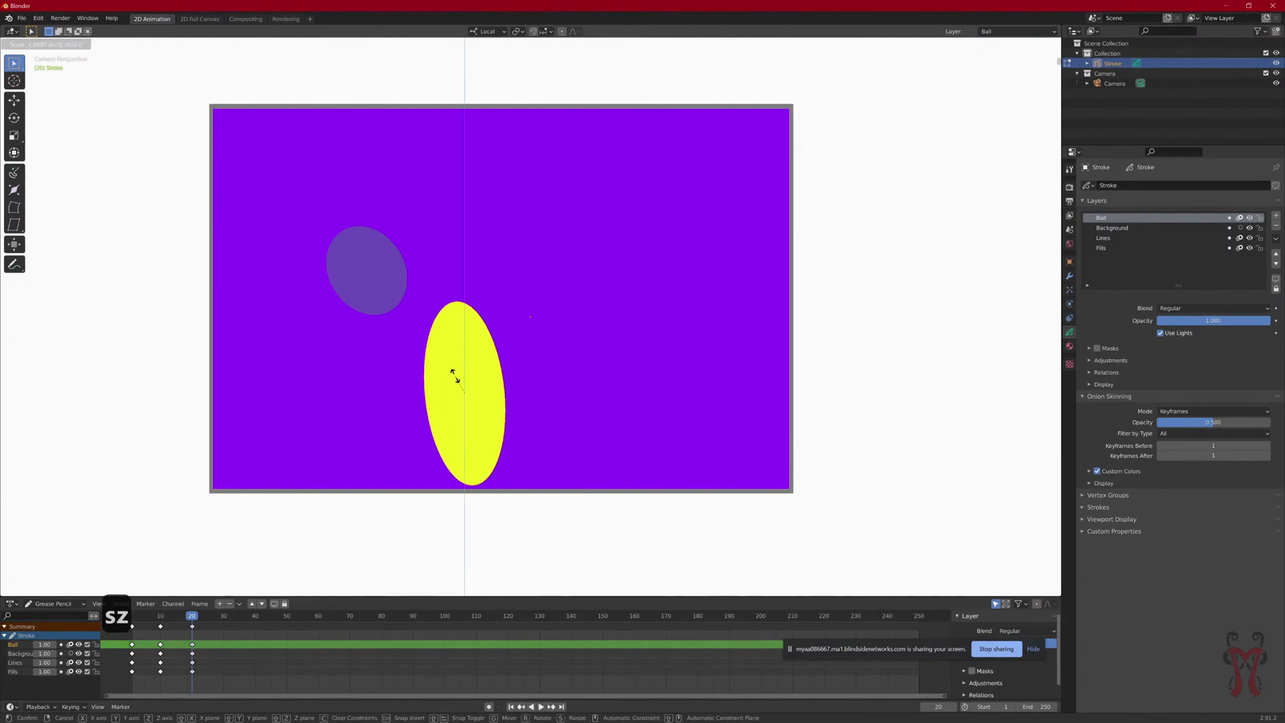
key(Escape)
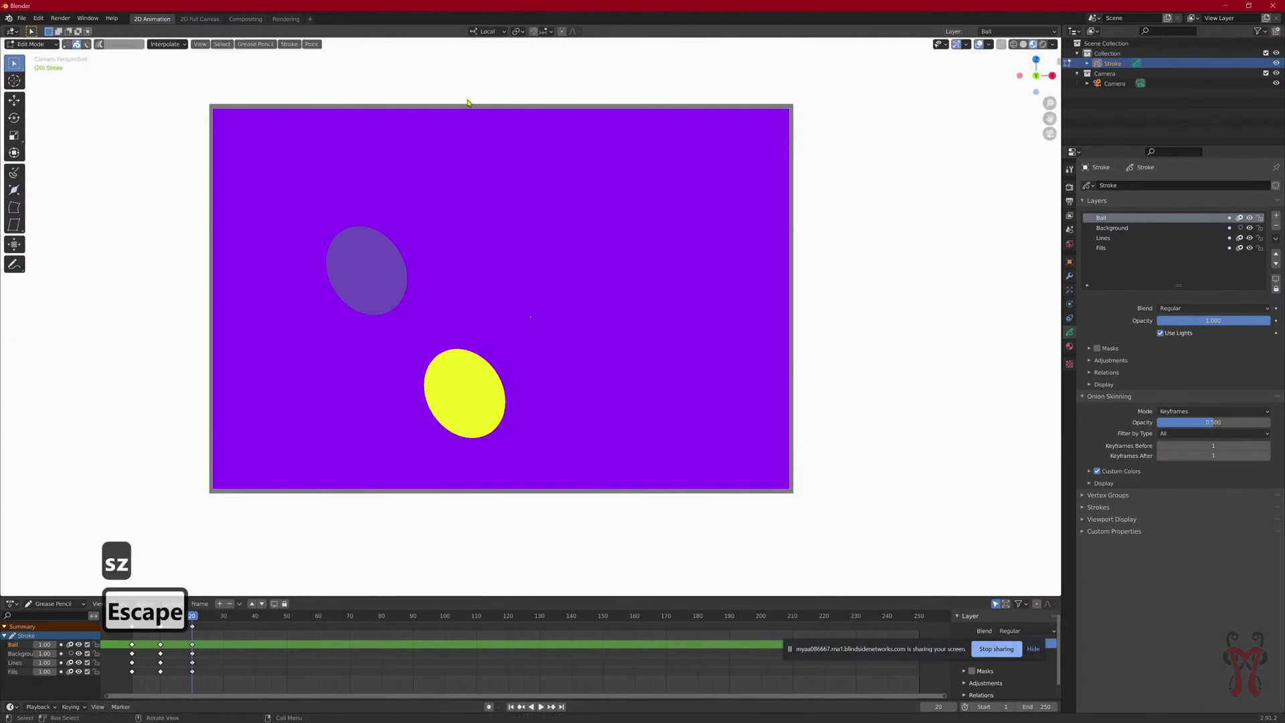
click(489, 31)
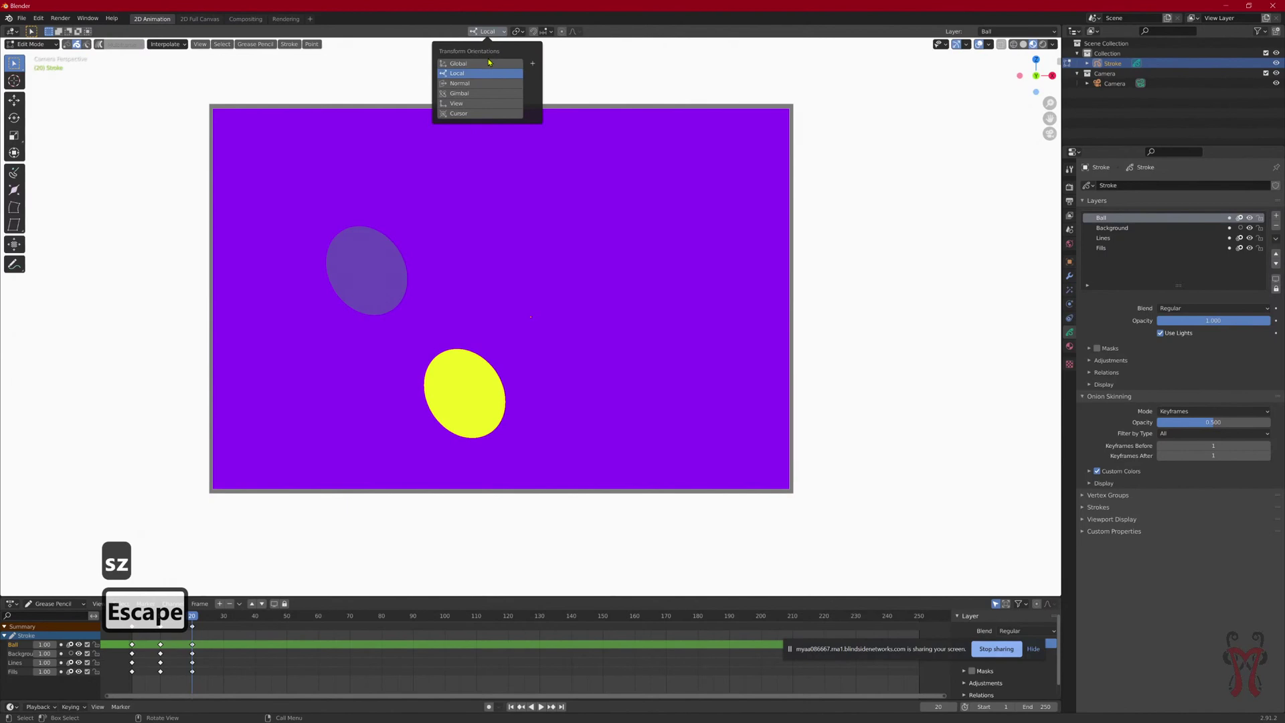
click(489, 62)
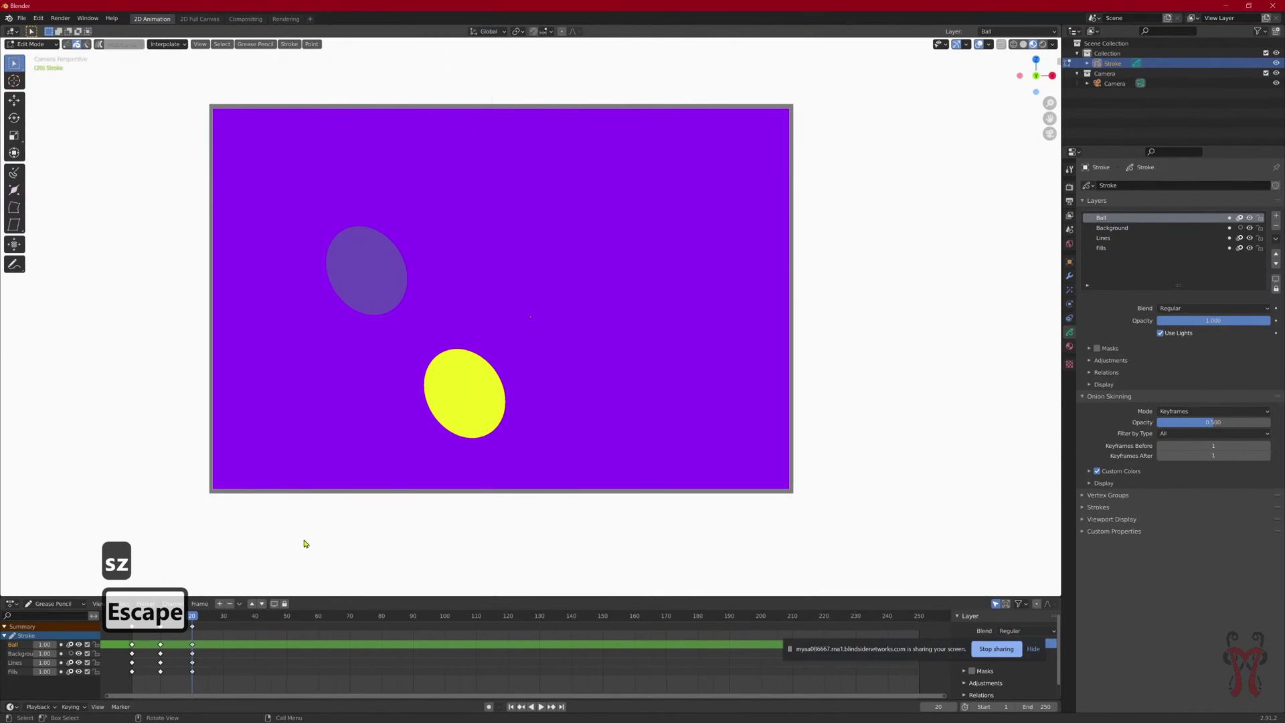
Step: On frame 30, move the ball down to the background's lower edge and rotate it nearly upright
drag(192, 617, 225, 623)
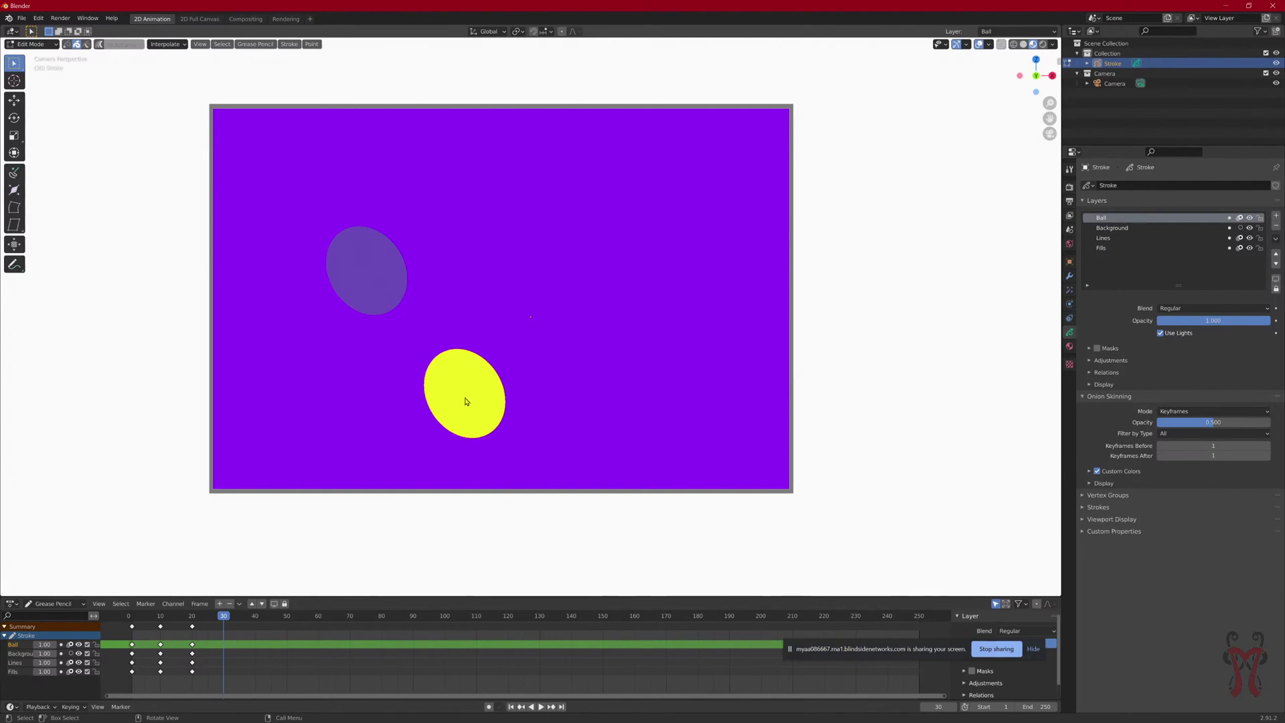
key(g)
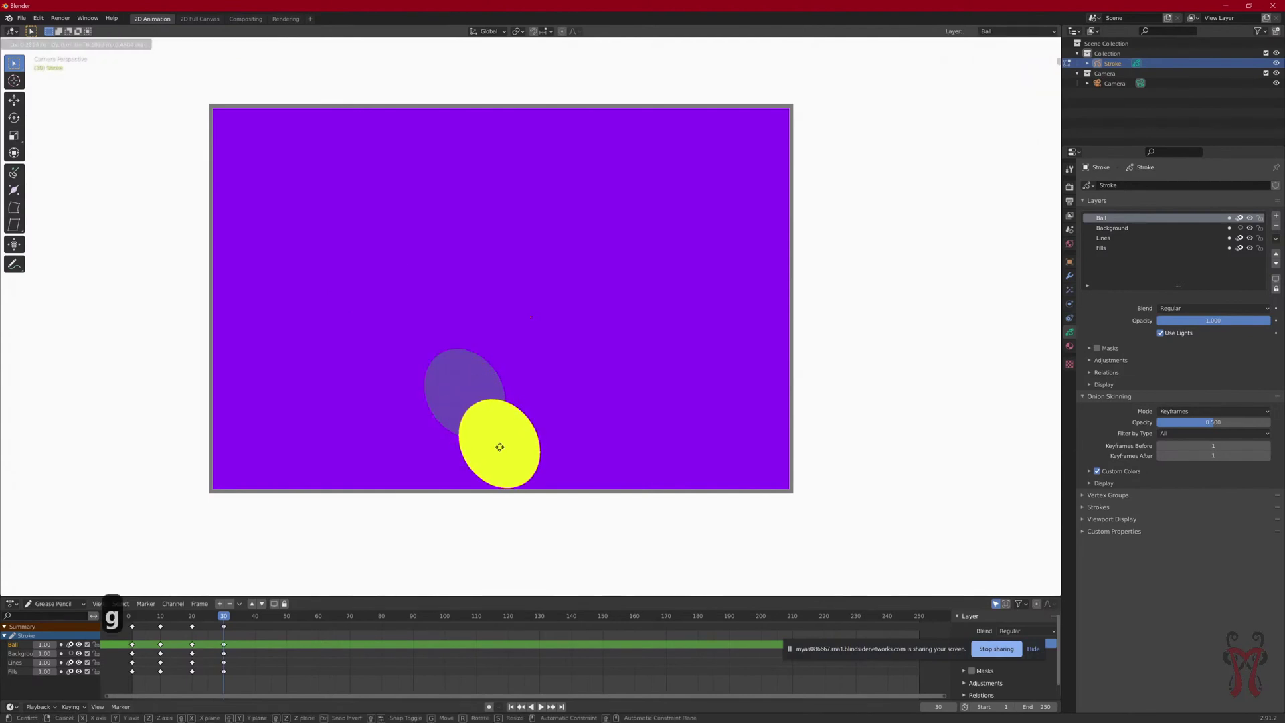
click(499, 447)
key(r)
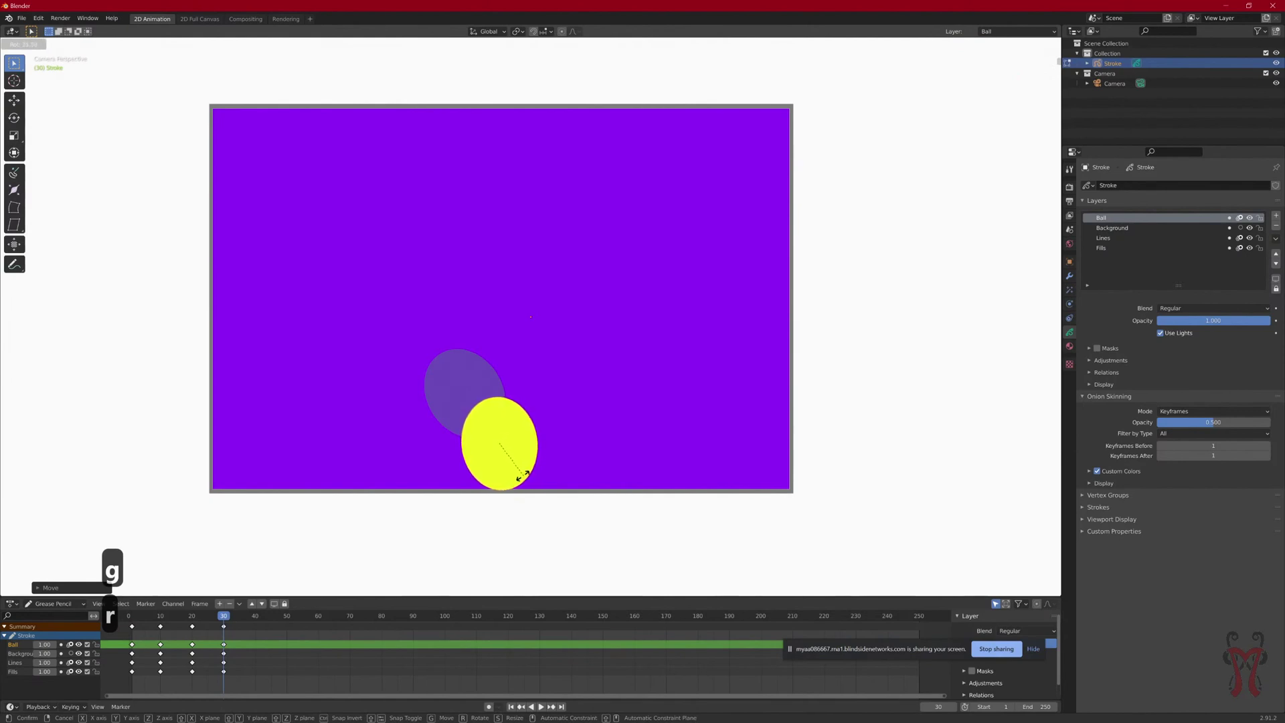
click(521, 477)
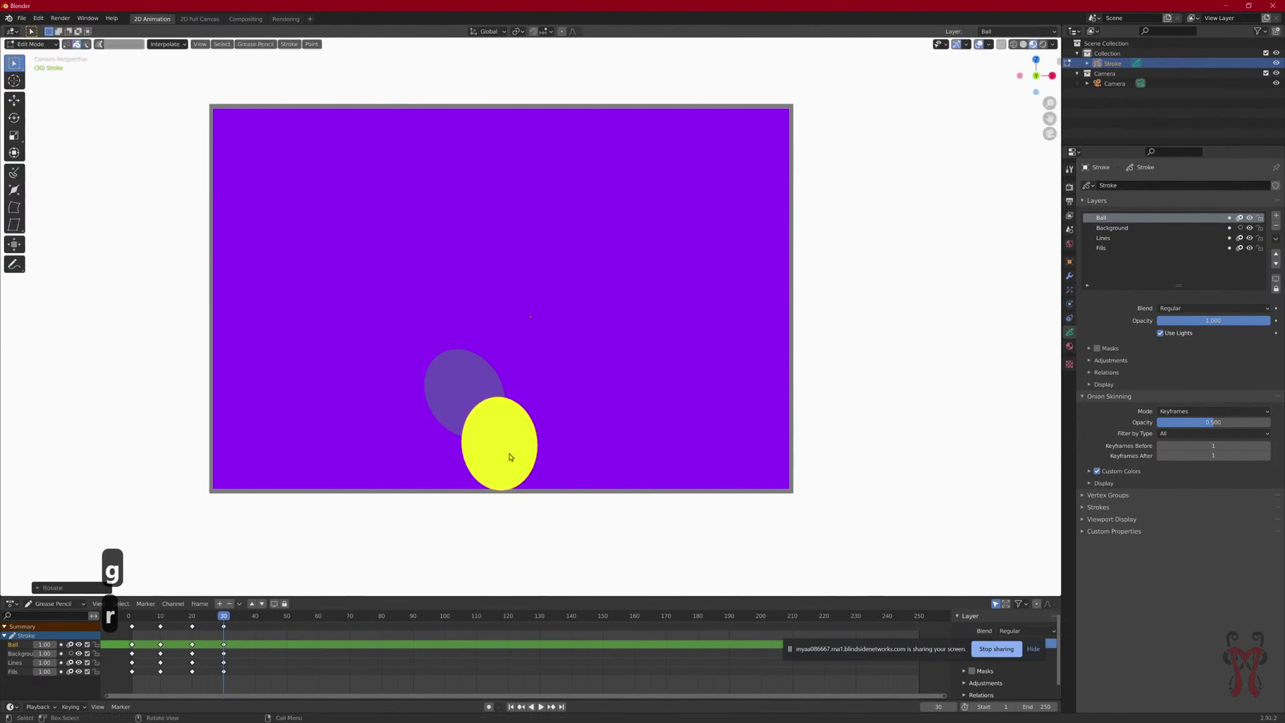
Step: Squash the ball on frame 30 by stretching it wide along global X and flattening it along global Z
key(s)
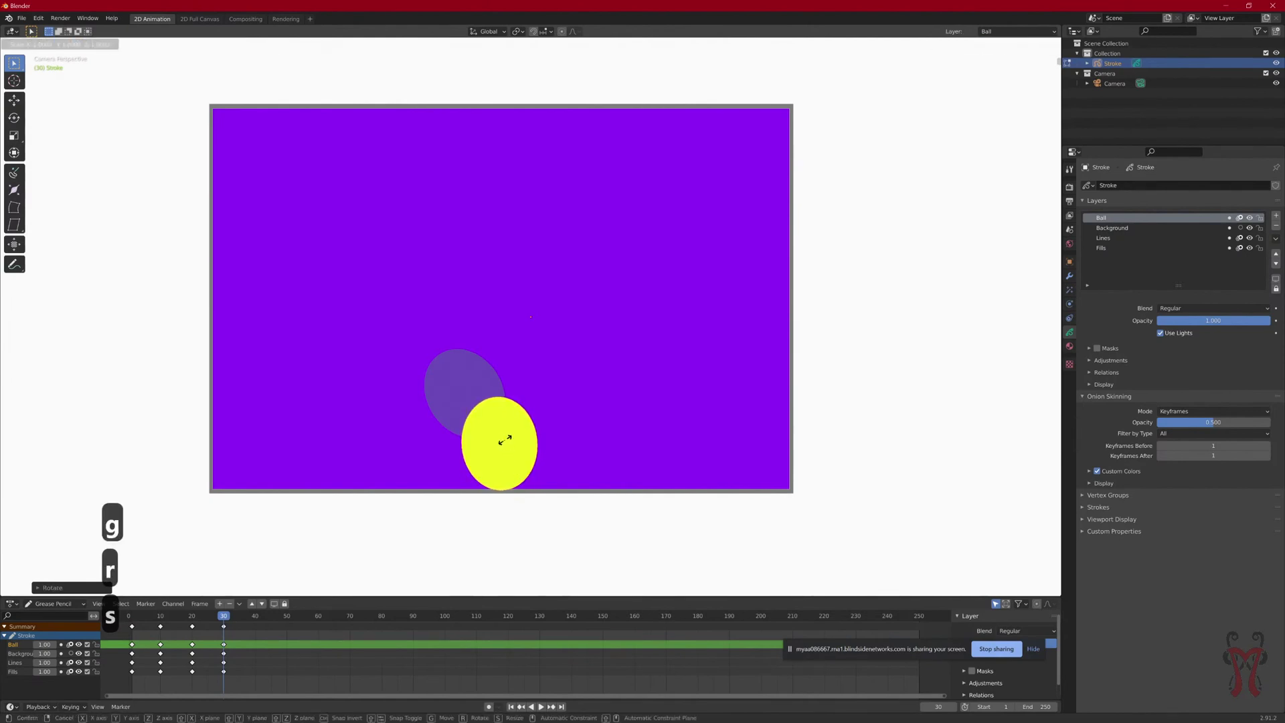
key(x)
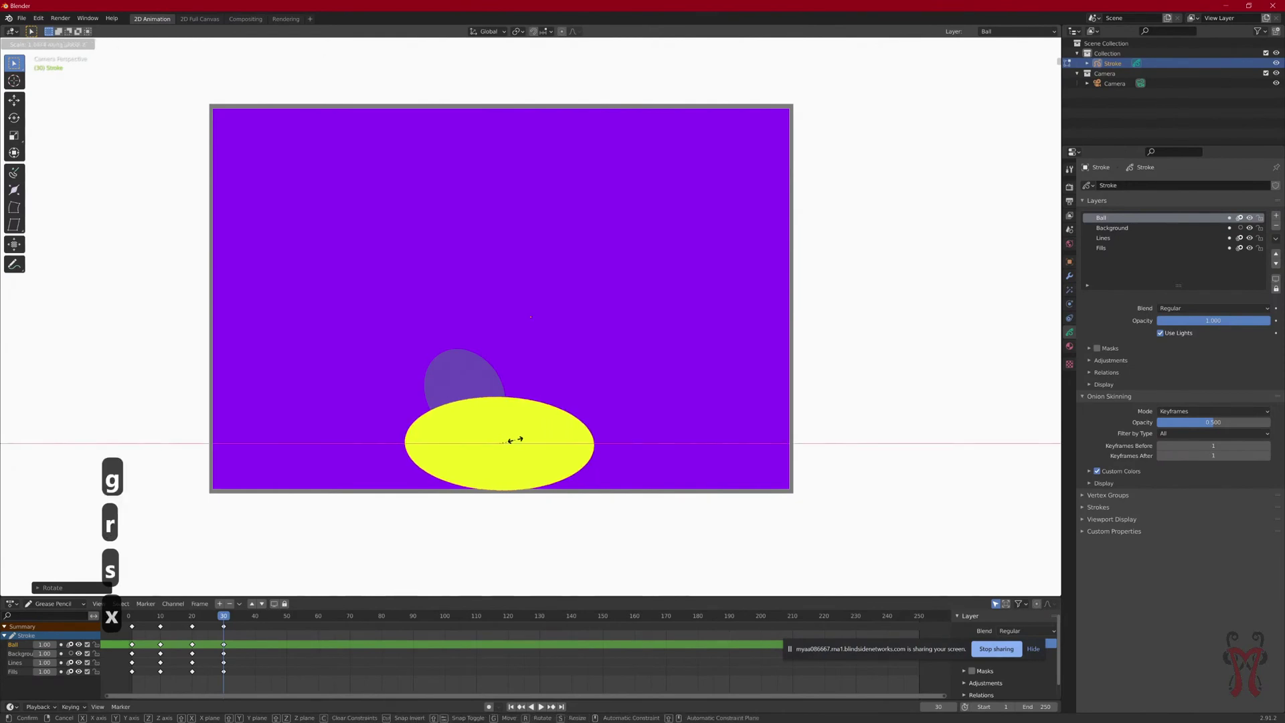
click(516, 442)
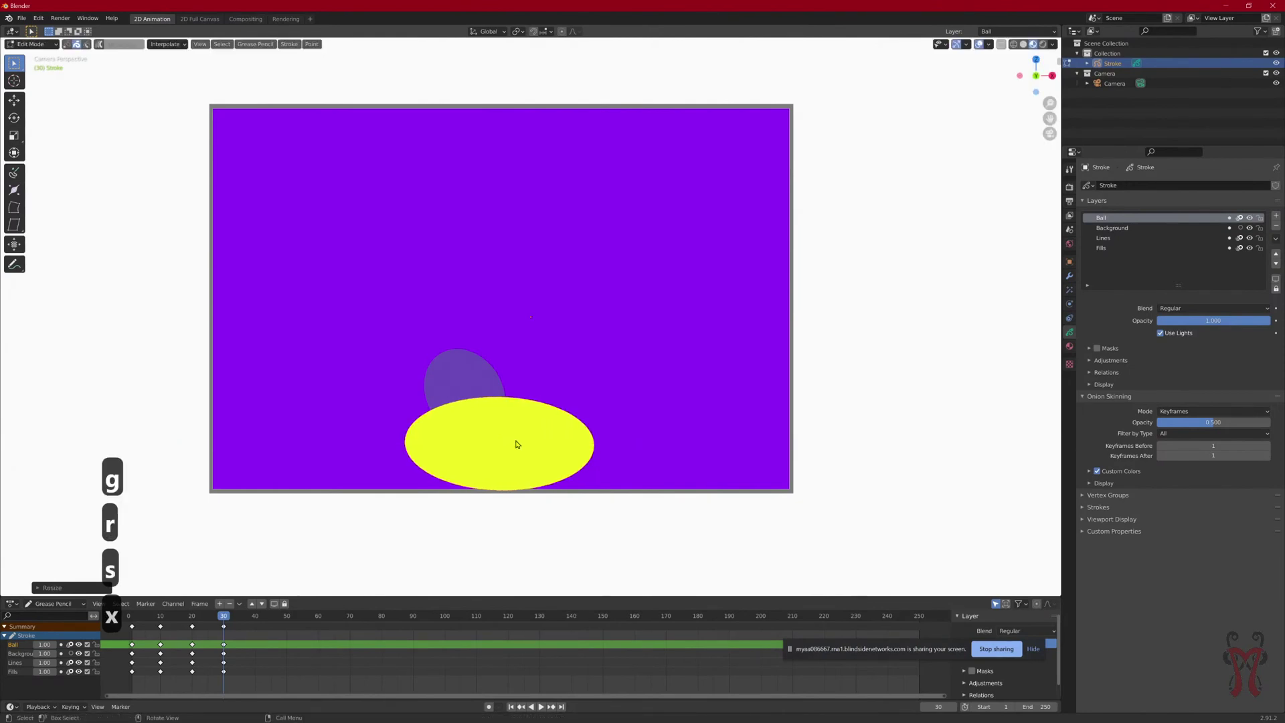
key(s)
key(z)
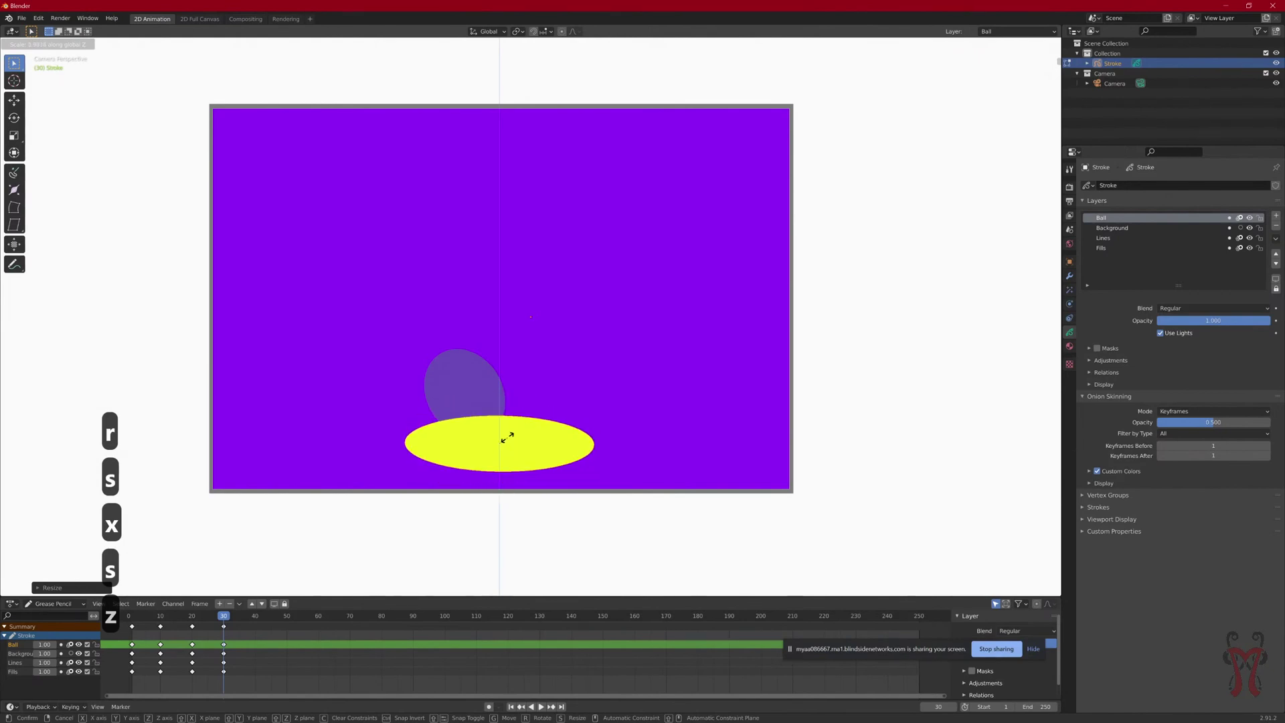
click(512, 446)
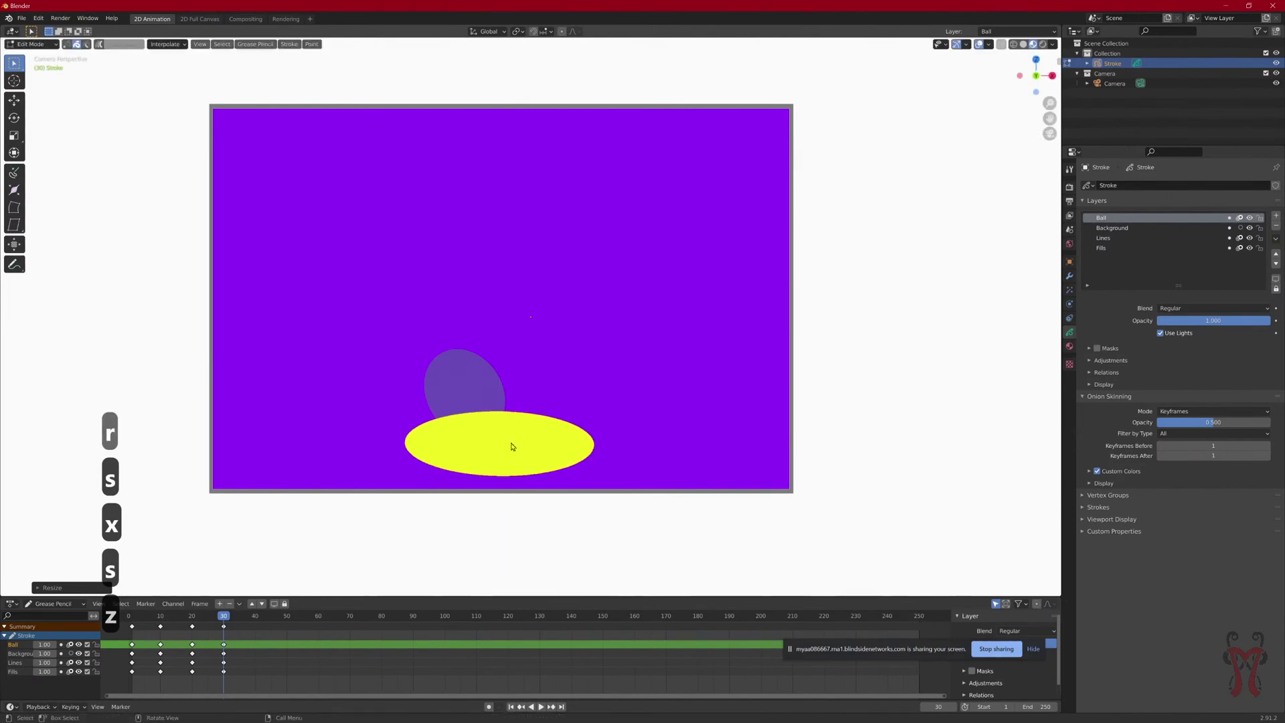
Step: Narrow the squashed ball along X and move it slightly down and right onto the background's lower edge
key(s)
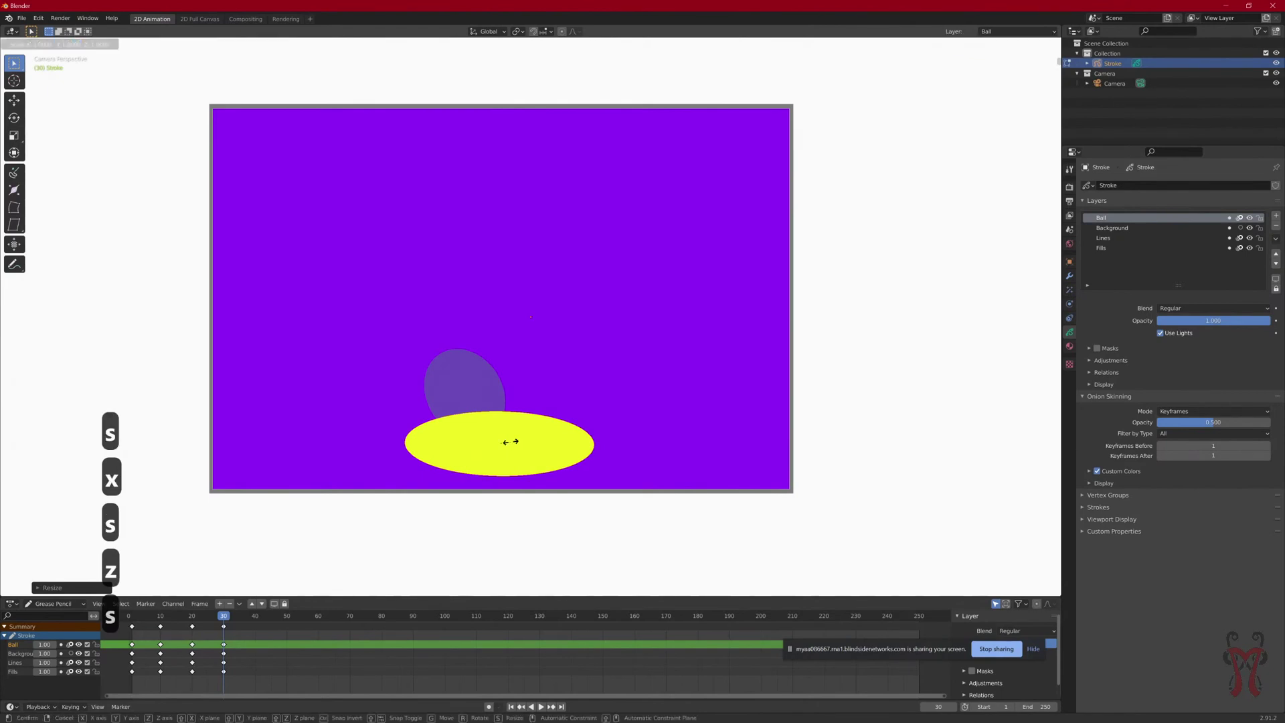
key(x)
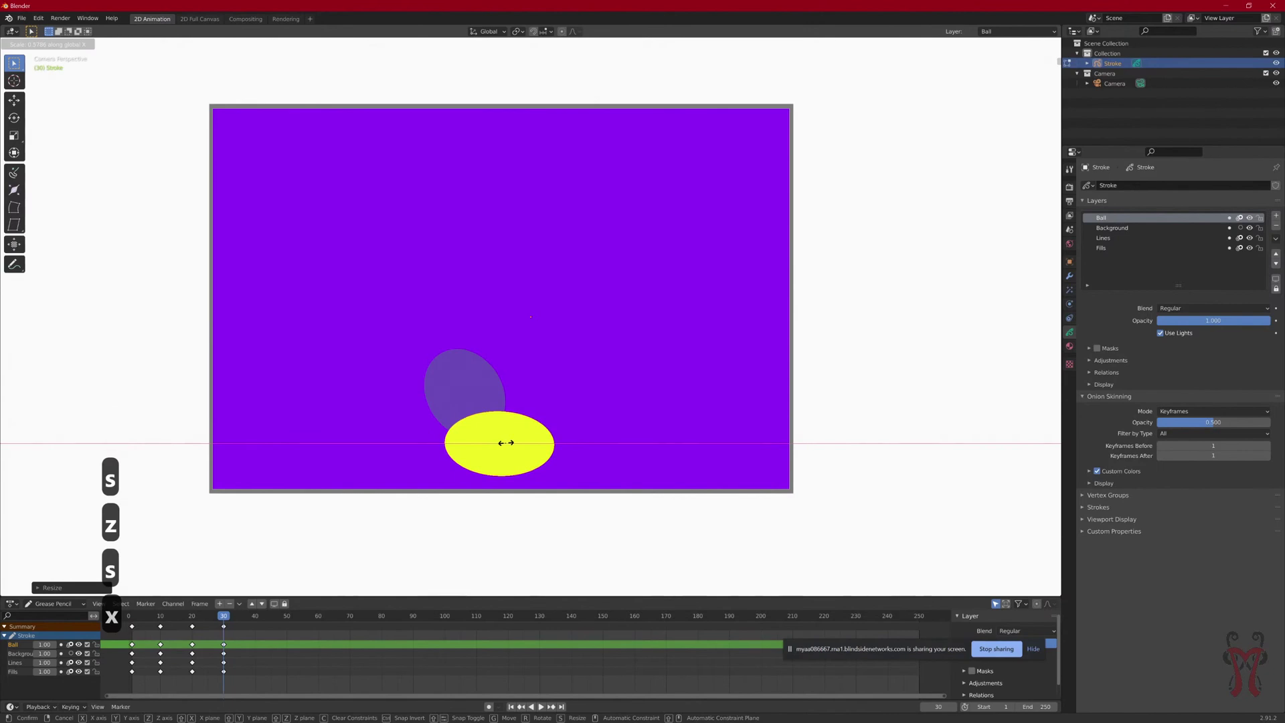
click(503, 446)
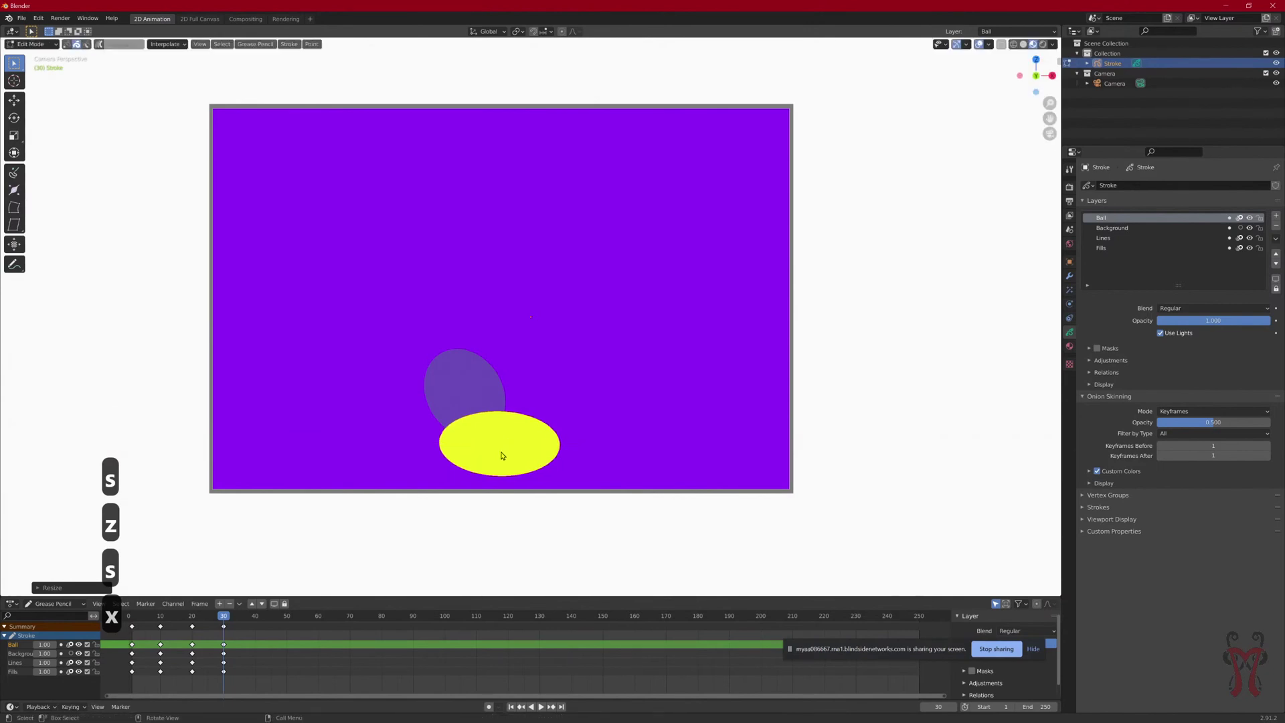
key(g)
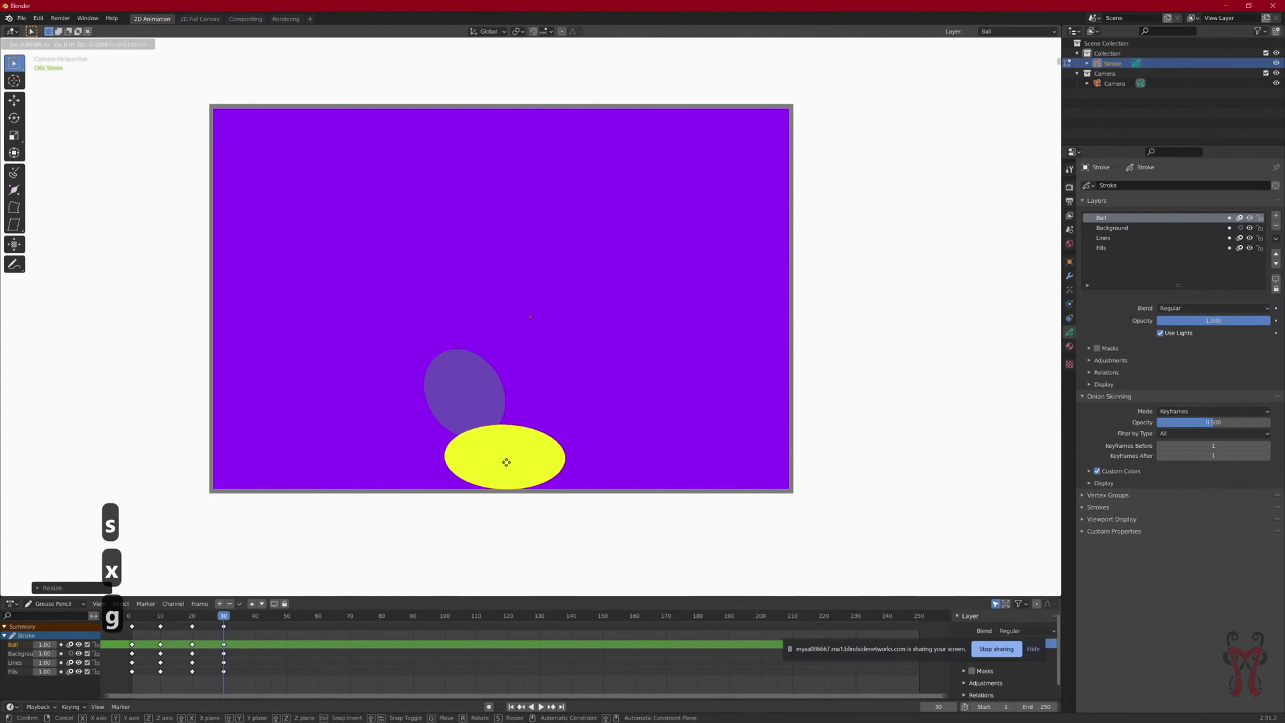
click(506, 462)
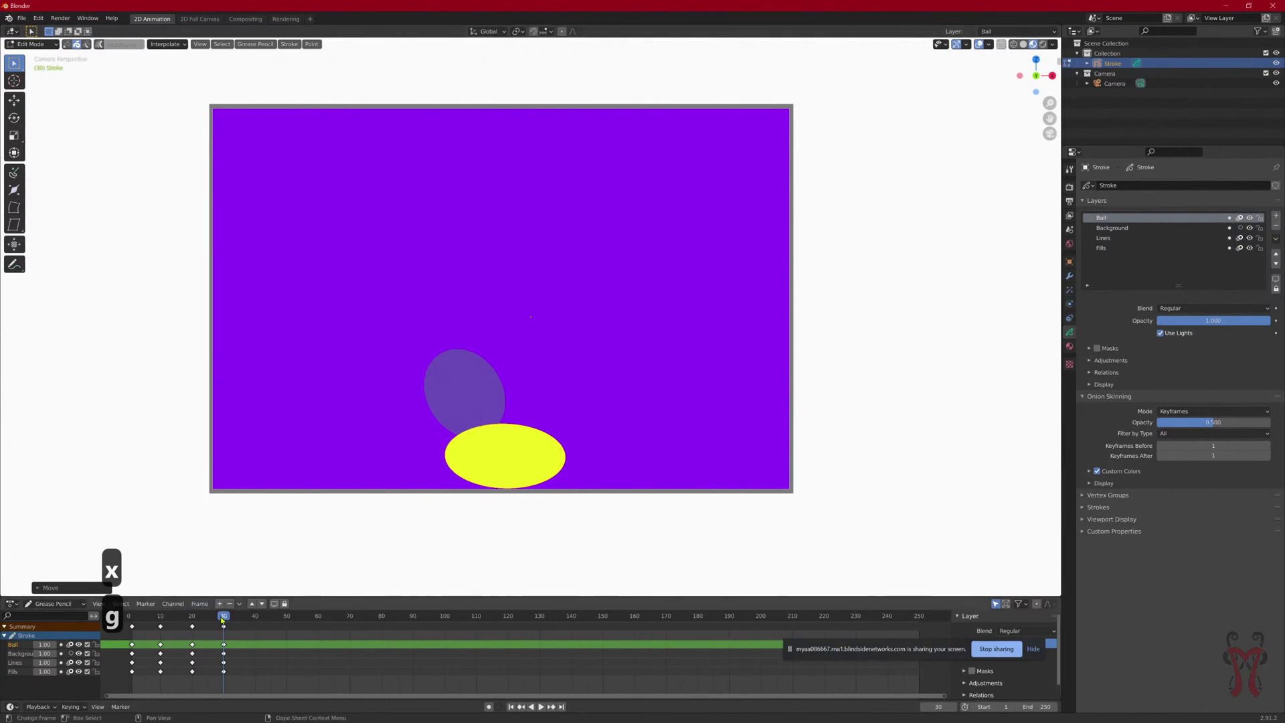
Step: Scrub back to the start of the animation and briefly play it to check the ball's motion between keyframes
drag(222, 619, 151, 609)
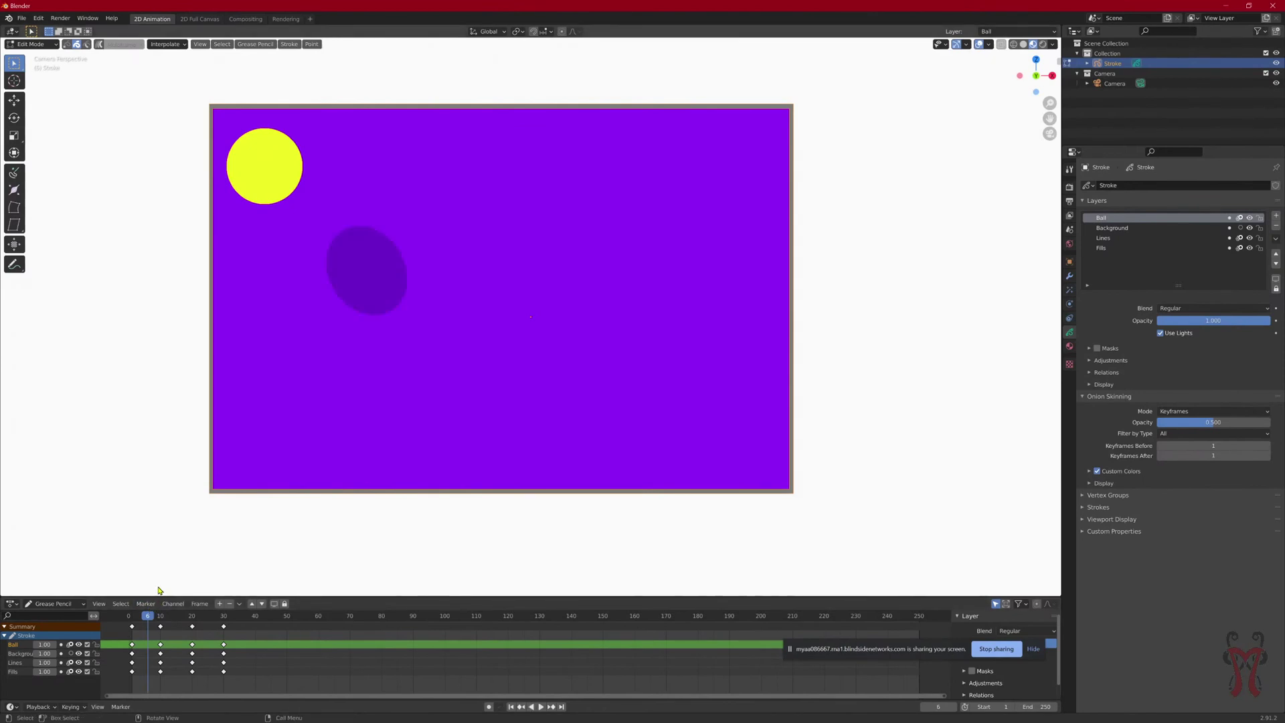
key(space)
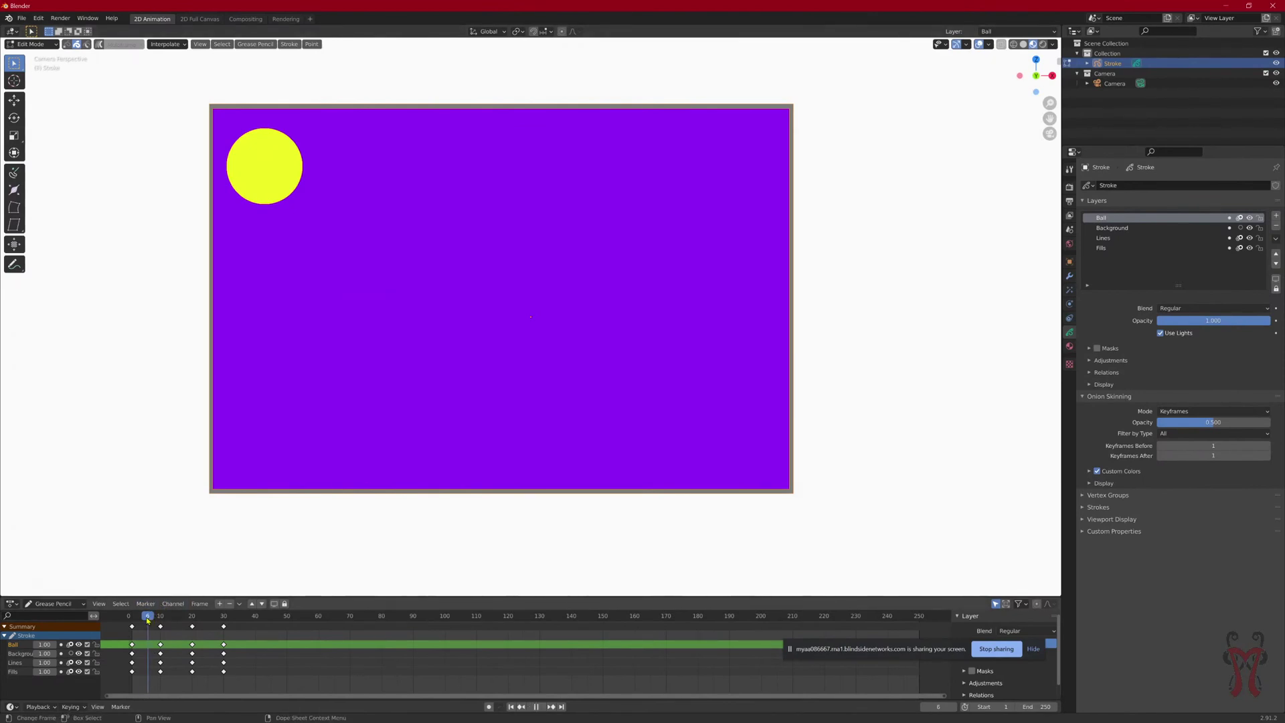
key(Escape)
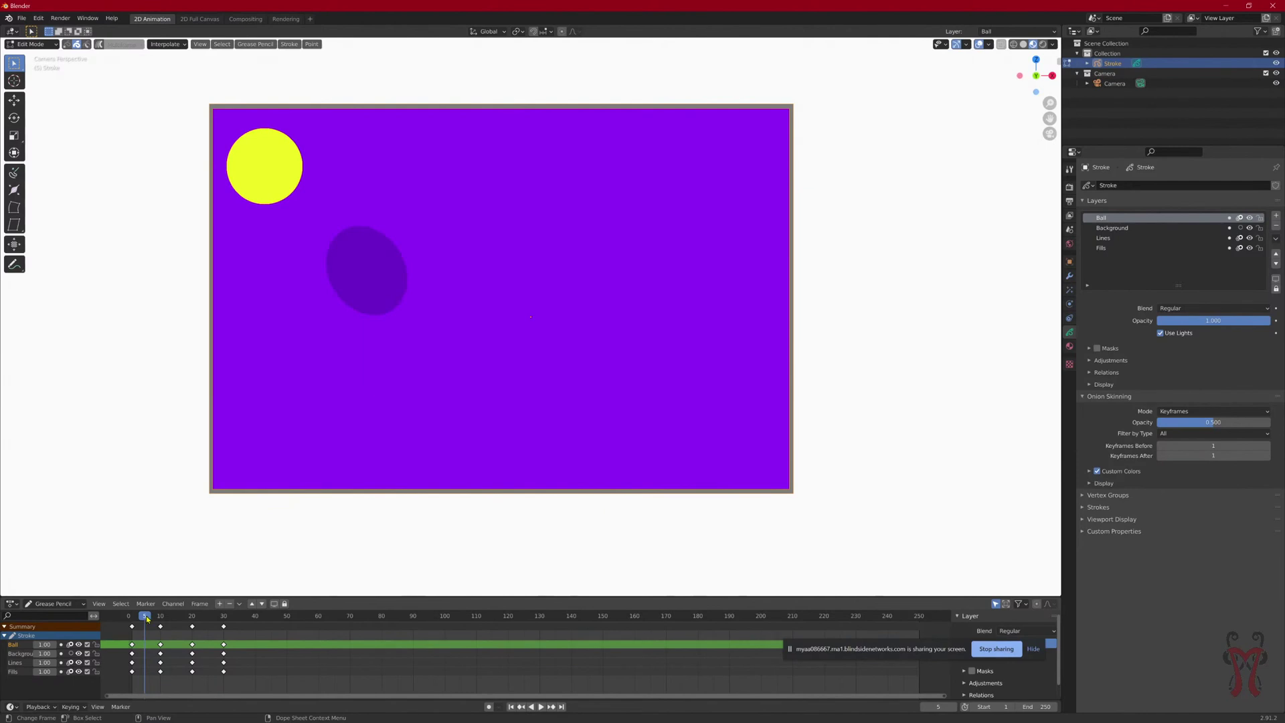
drag(147, 619, 140, 618)
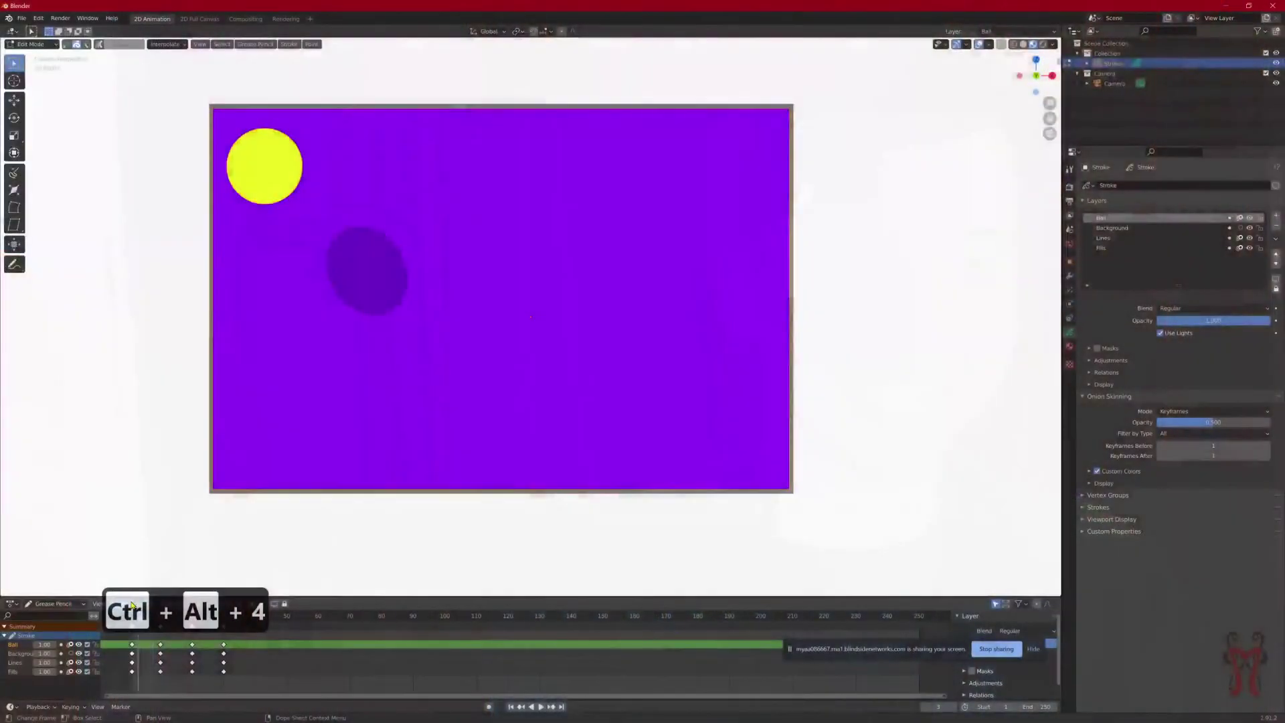
Step: At frame 6 in Edit Mode, interpolate a sequence of in-between ball frames between the keyframes at 1 and 10
click(147, 615)
click(145, 603)
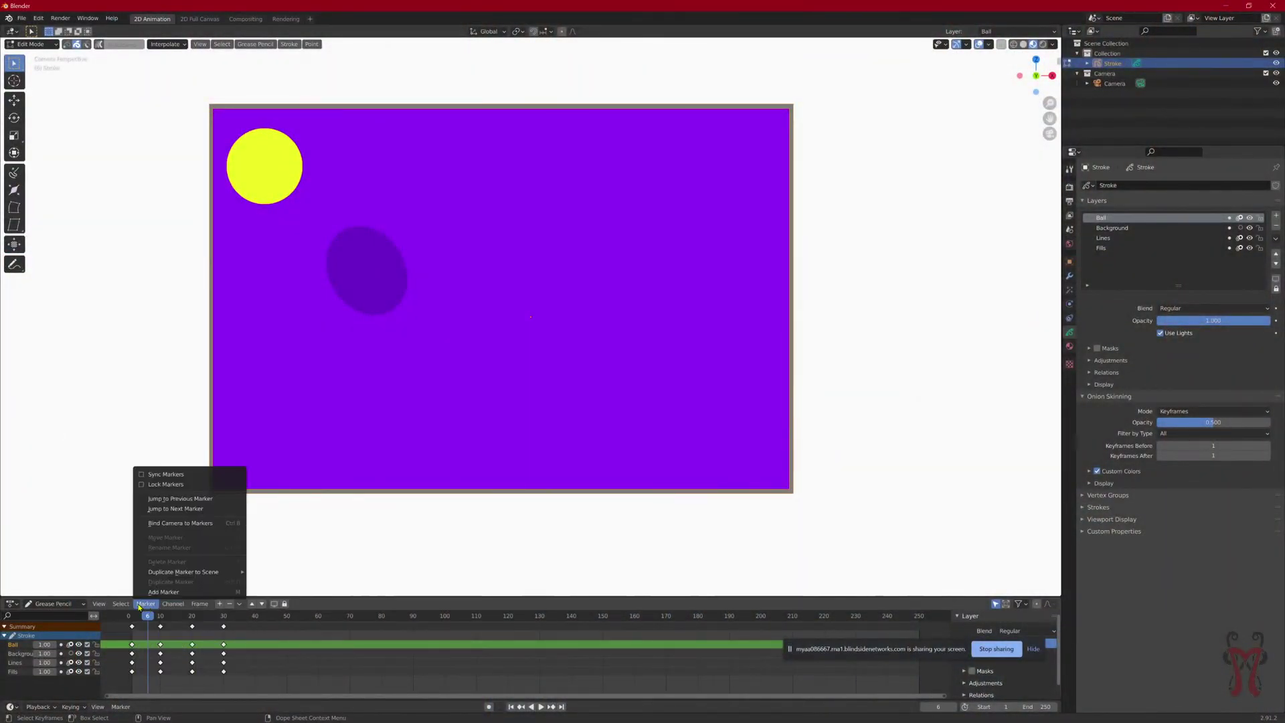
mouse_move(135, 606)
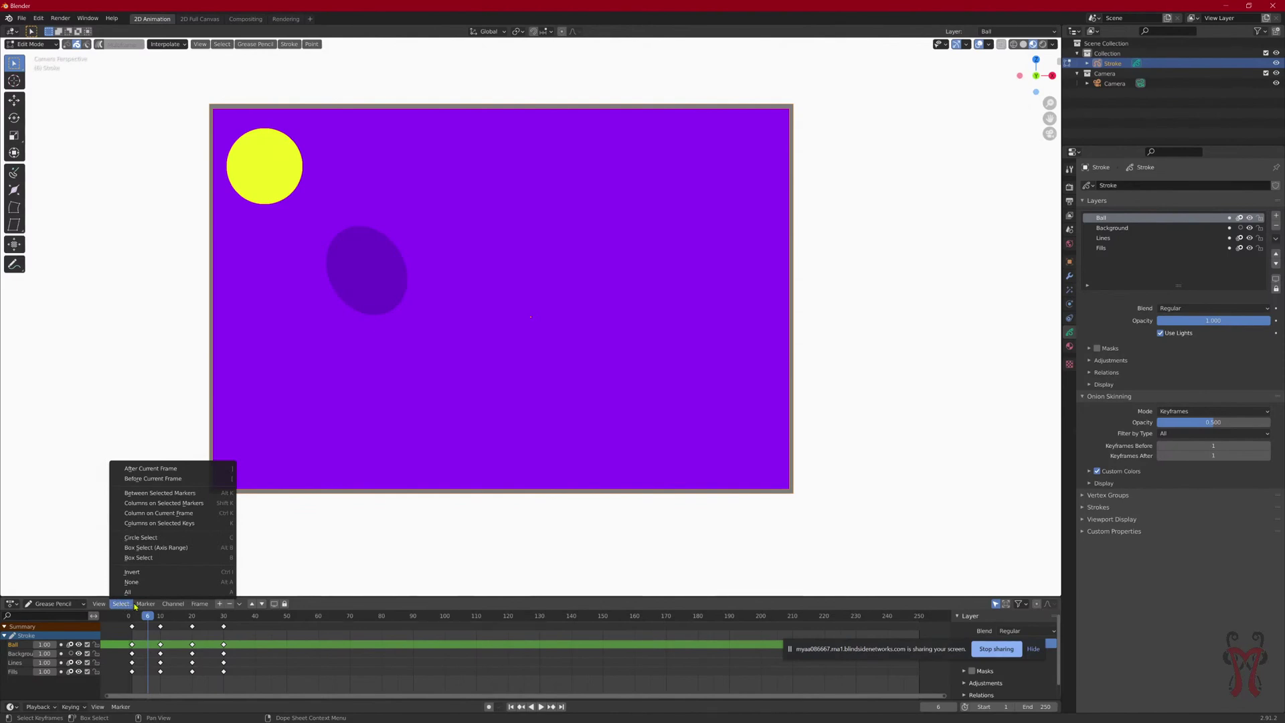
click(168, 45)
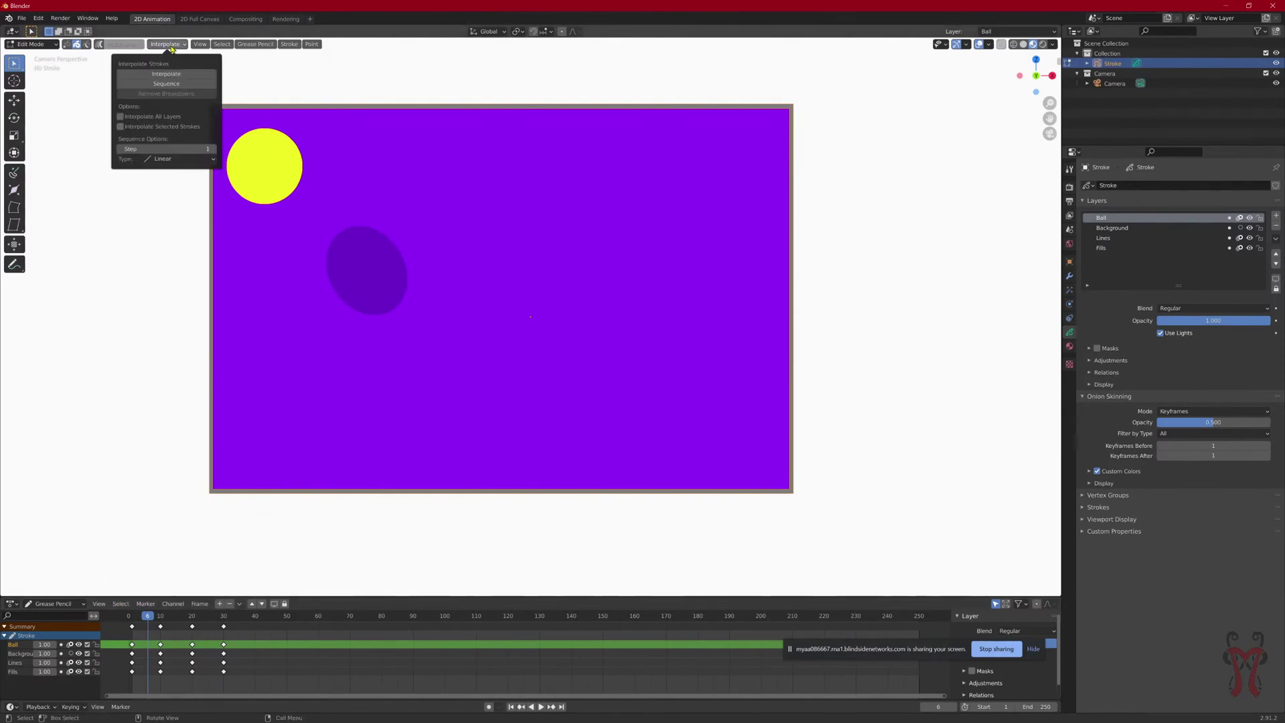
key(Tab)
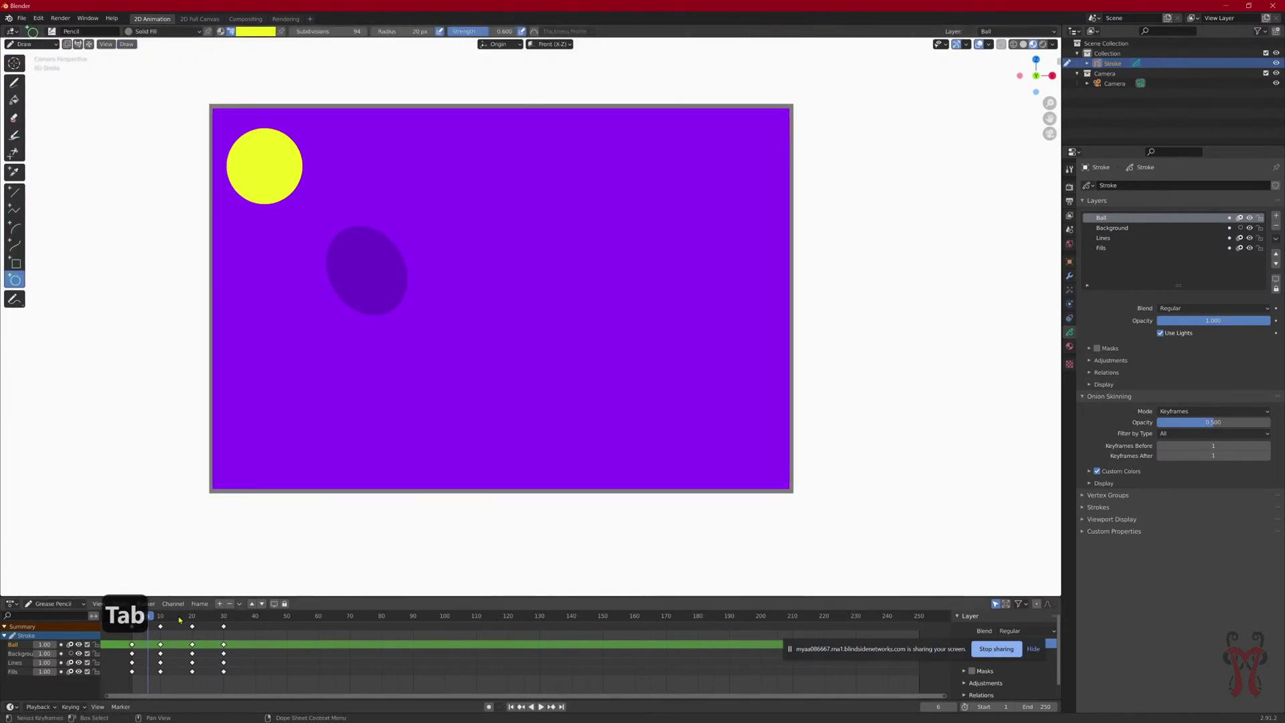
key(Tab)
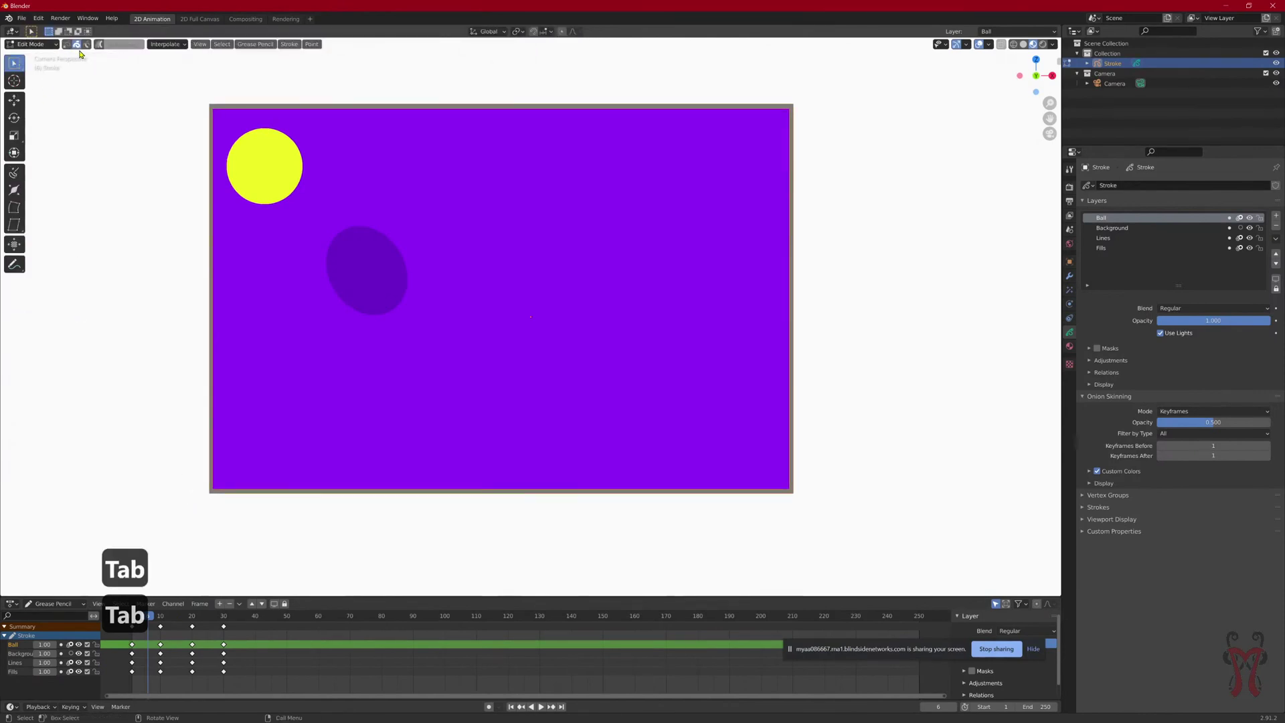
click(167, 44)
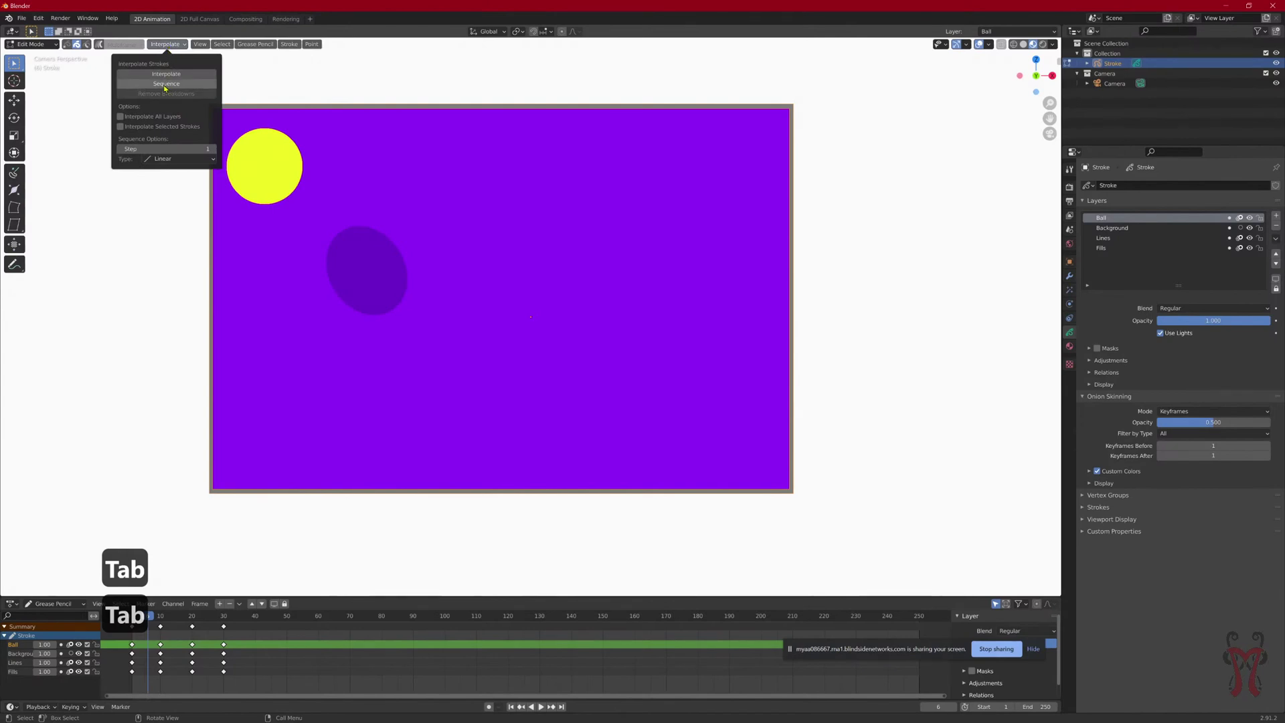
click(168, 84)
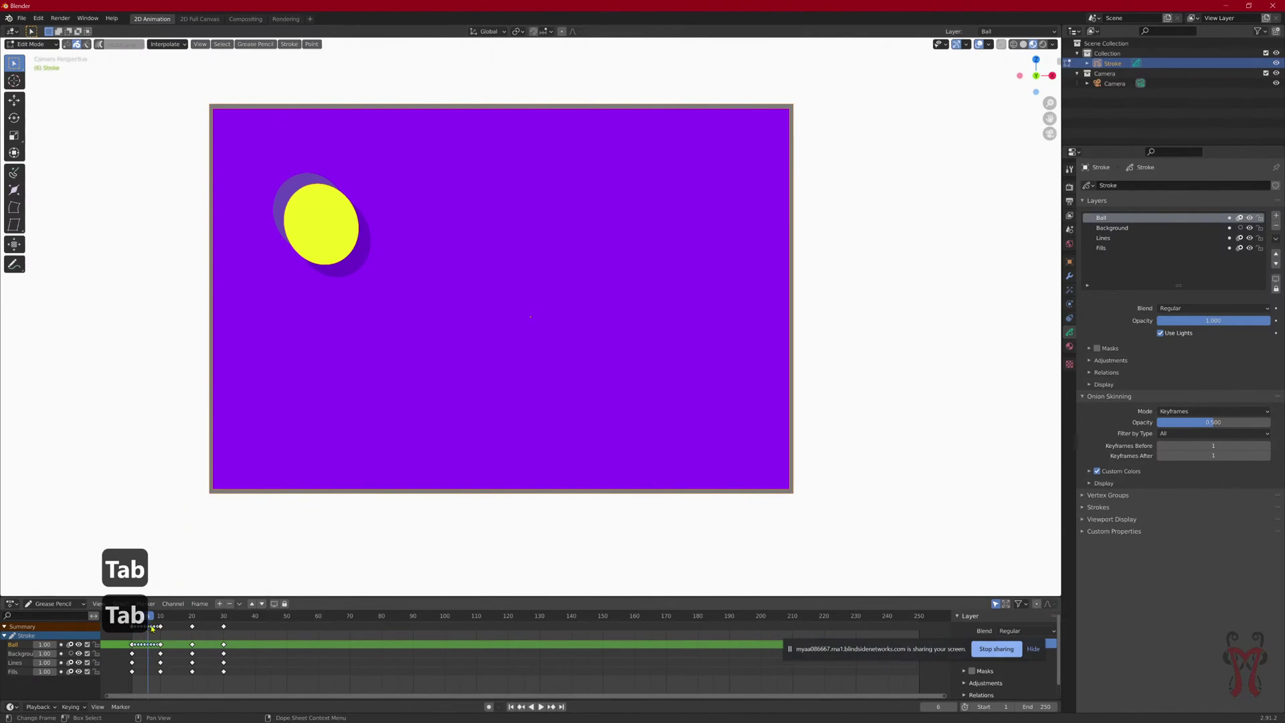
Step: At frame 15, interpolate a sequence of in-between ball frames between the keyframes at 10 and 20
mouse_move(153, 622)
mouse_down()
mouse_move(128, 622)
mouse_move(160, 624)
mouse_up()
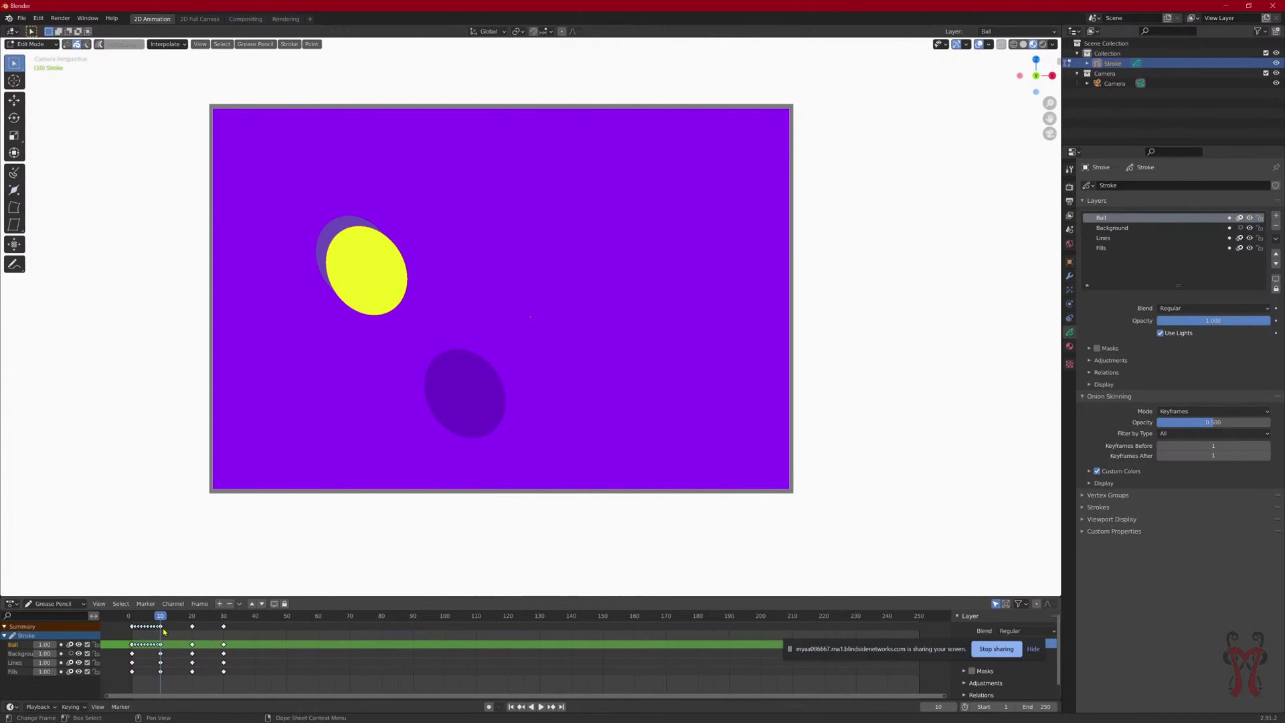
mouse_move(161, 619)
mouse_down()
mouse_move(135, 619)
mouse_move(160, 623)
mouse_up()
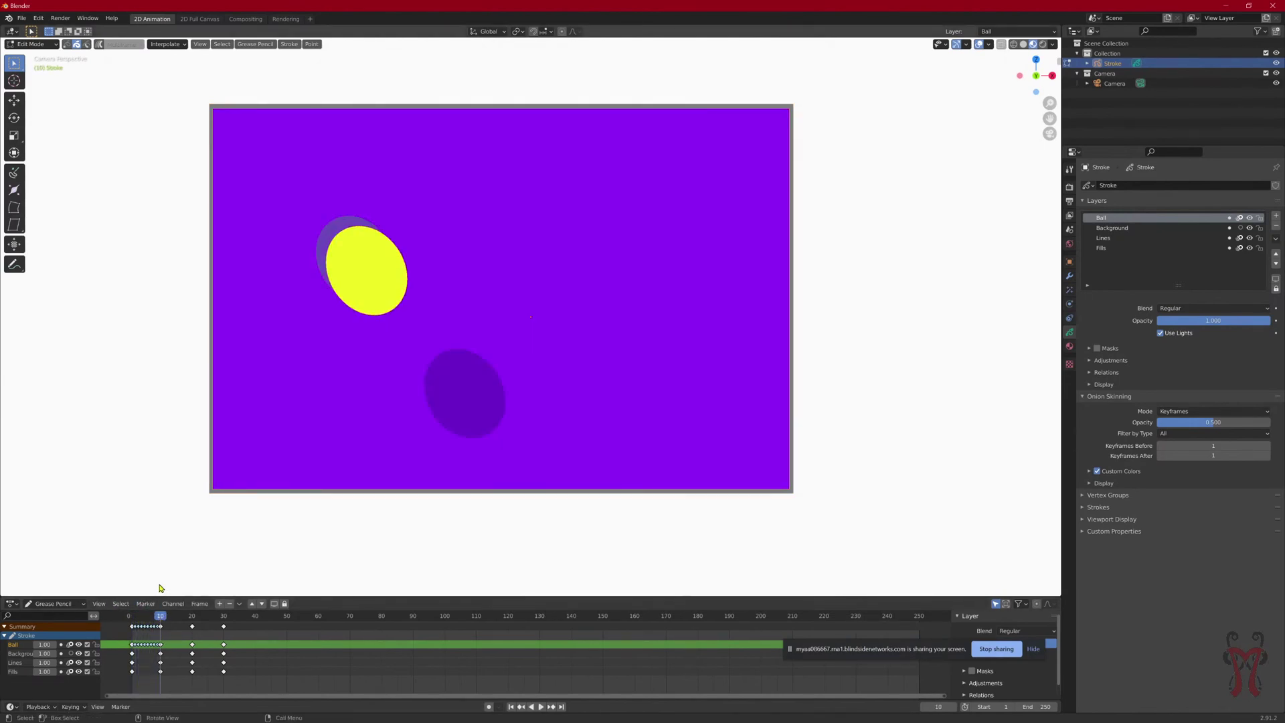
mouse_move(161, 641)
mouse_down()
mouse_move(179, 641)
mouse_move(172, 618)
mouse_move(178, 627)
mouse_up()
click(169, 46)
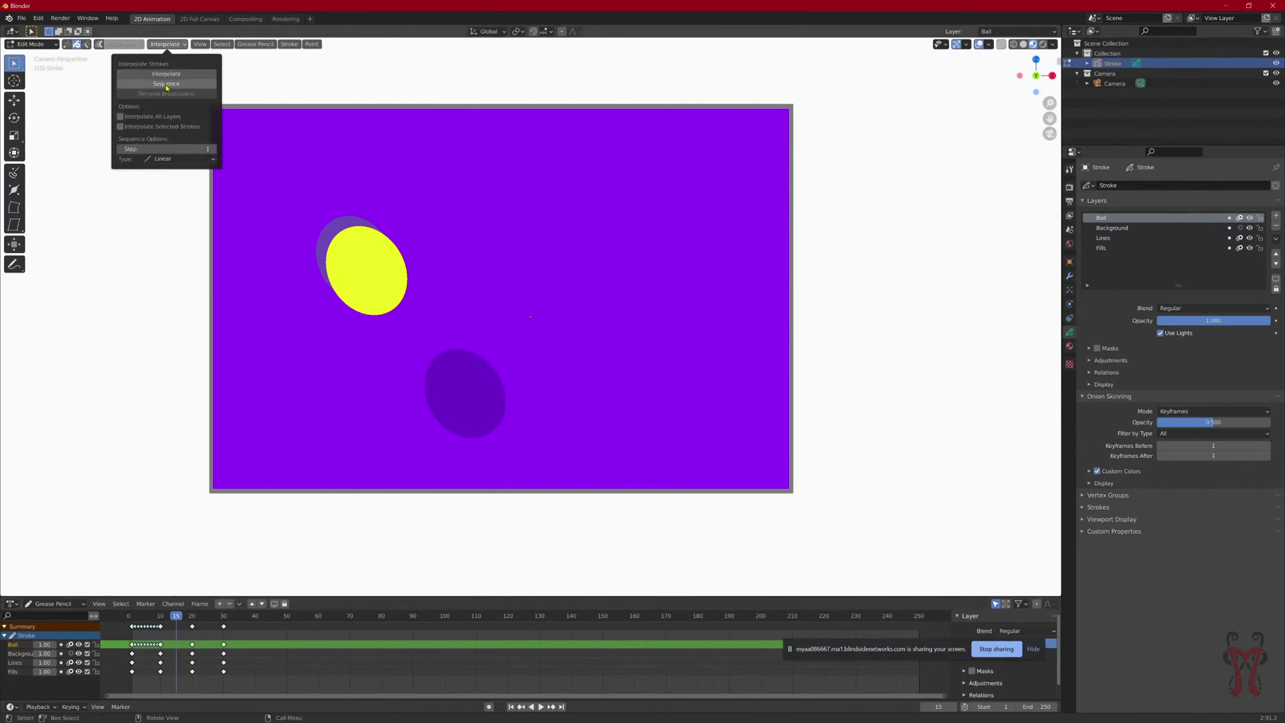
click(166, 85)
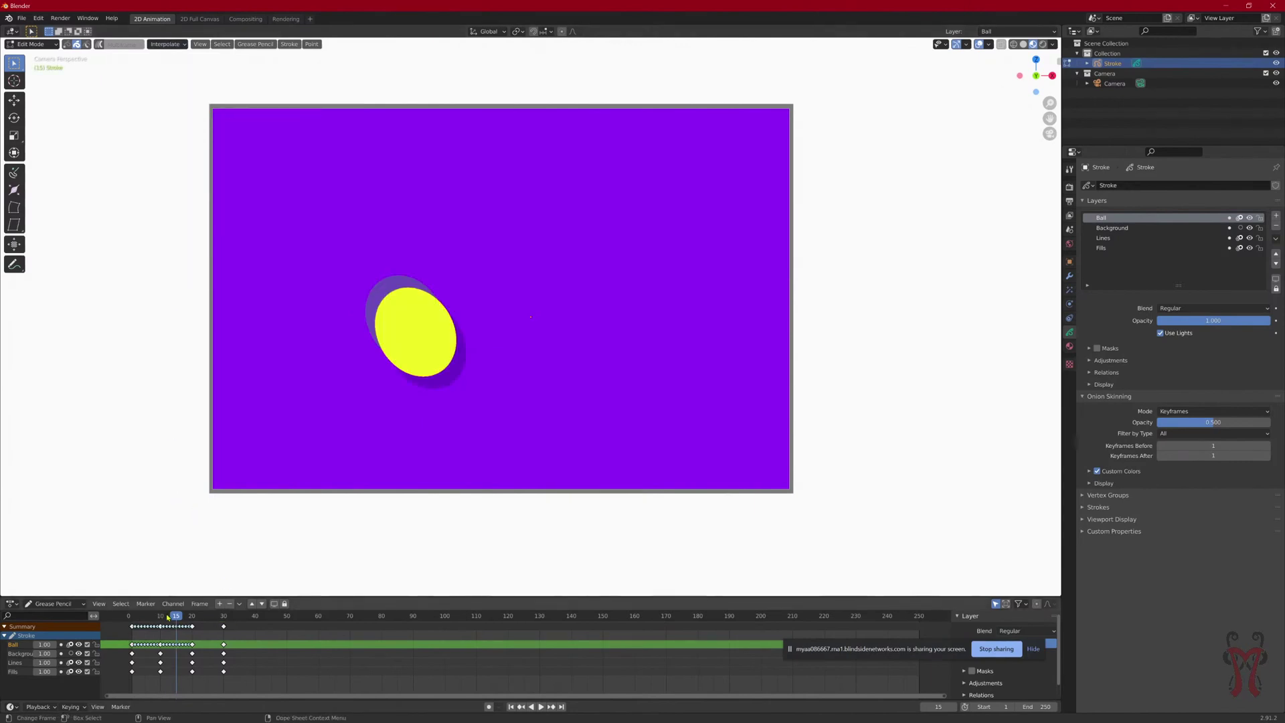
Step: At frame 25, interpolate a sequence of in-between ball frames between the keyframes at 20 and 30, and scrub to frame 30
key(space)
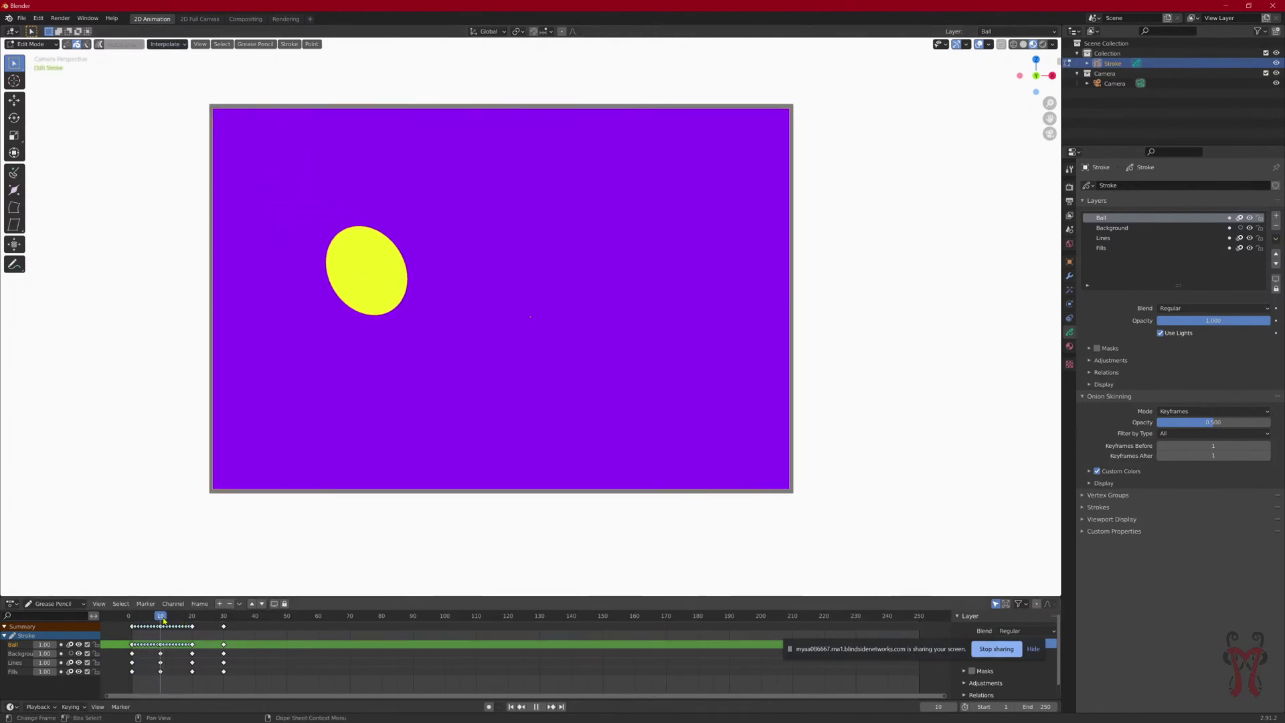
drag(178, 621, 206, 623)
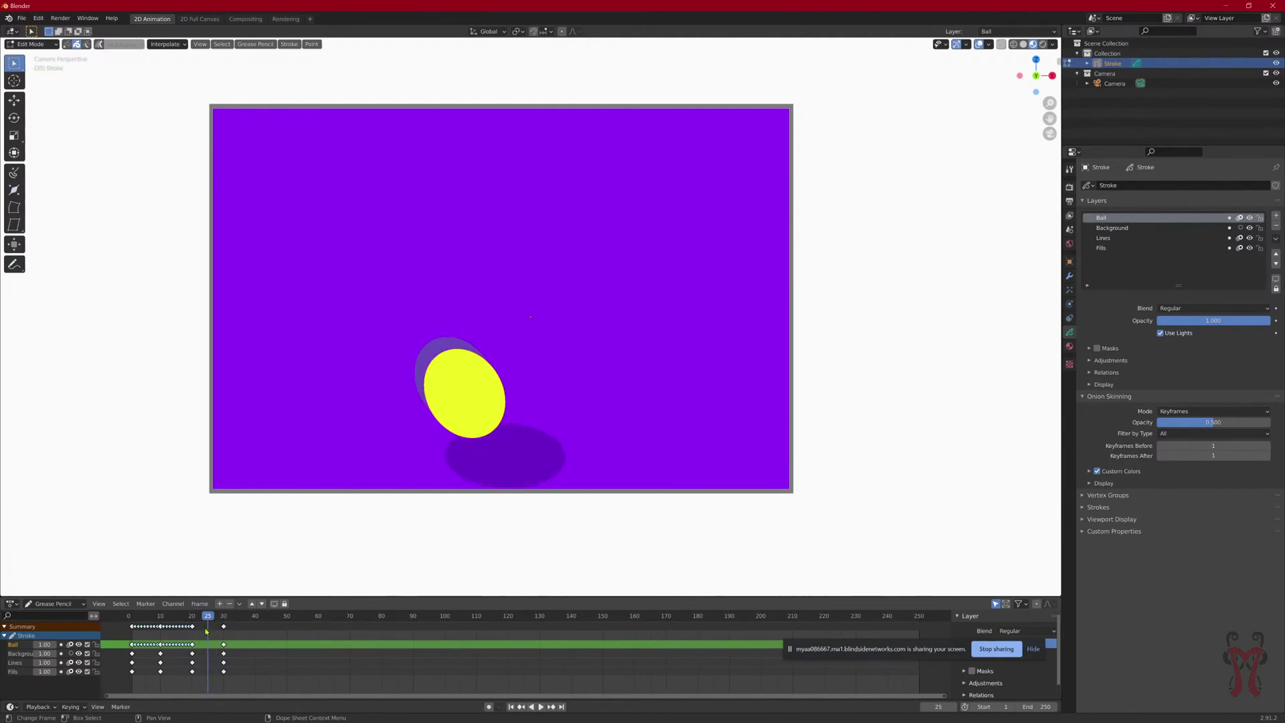
click(167, 44)
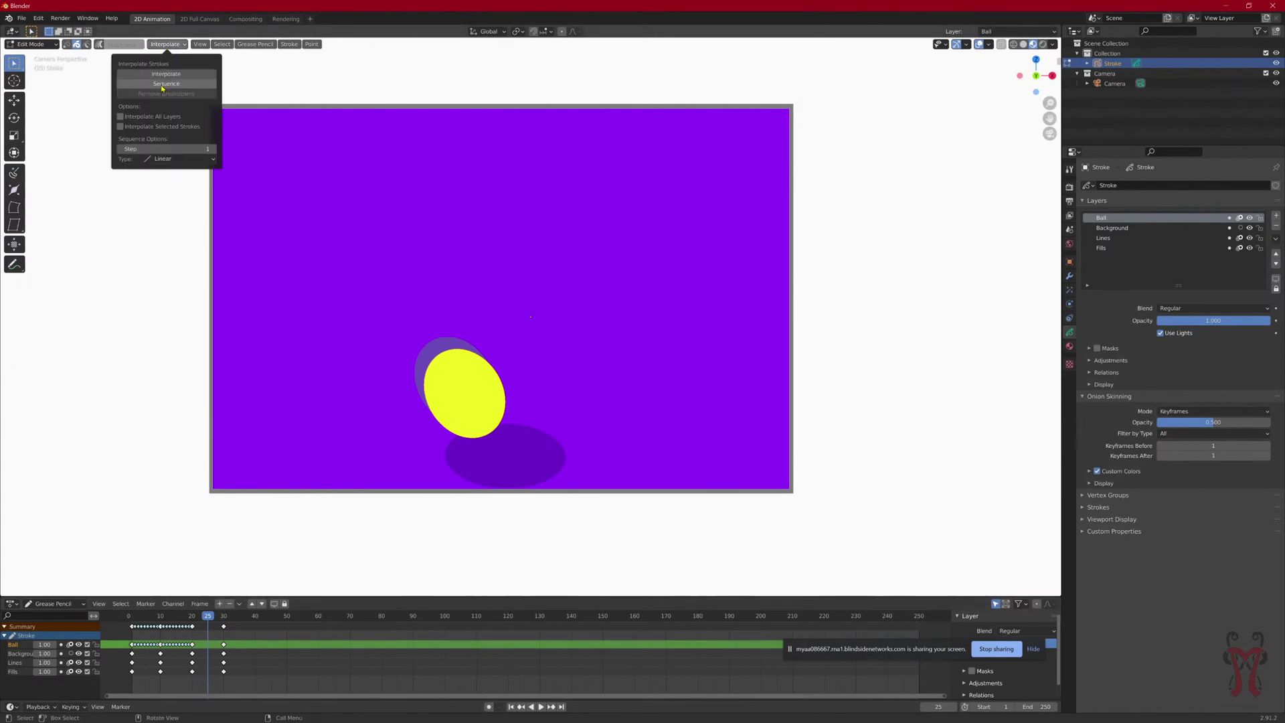
click(161, 85)
mouse_move(207, 616)
mouse_down()
mouse_move(186, 616)
mouse_move(232, 617)
mouse_move(124, 616)
mouse_move(224, 623)
mouse_up()
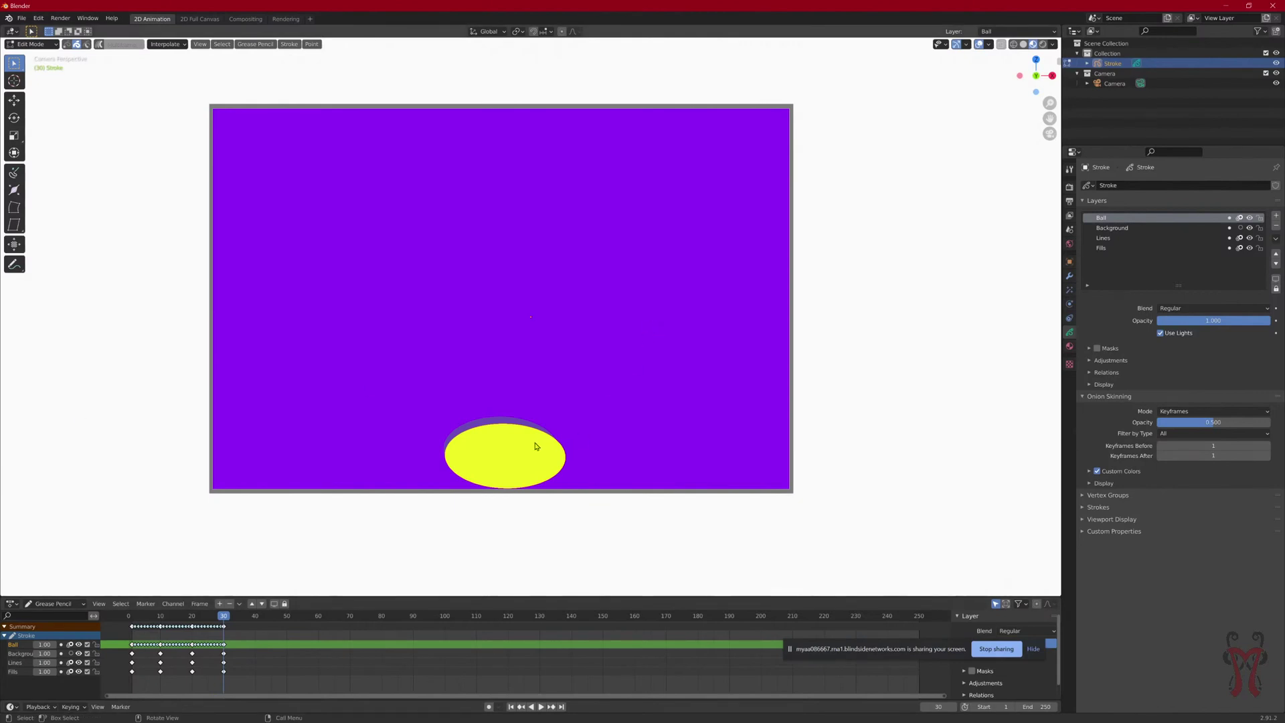
Step: On frame 40, move the ball up and right off the lower edge and tilt it toward the upward bounce direction
drag(223, 616, 257, 616)
key(g)
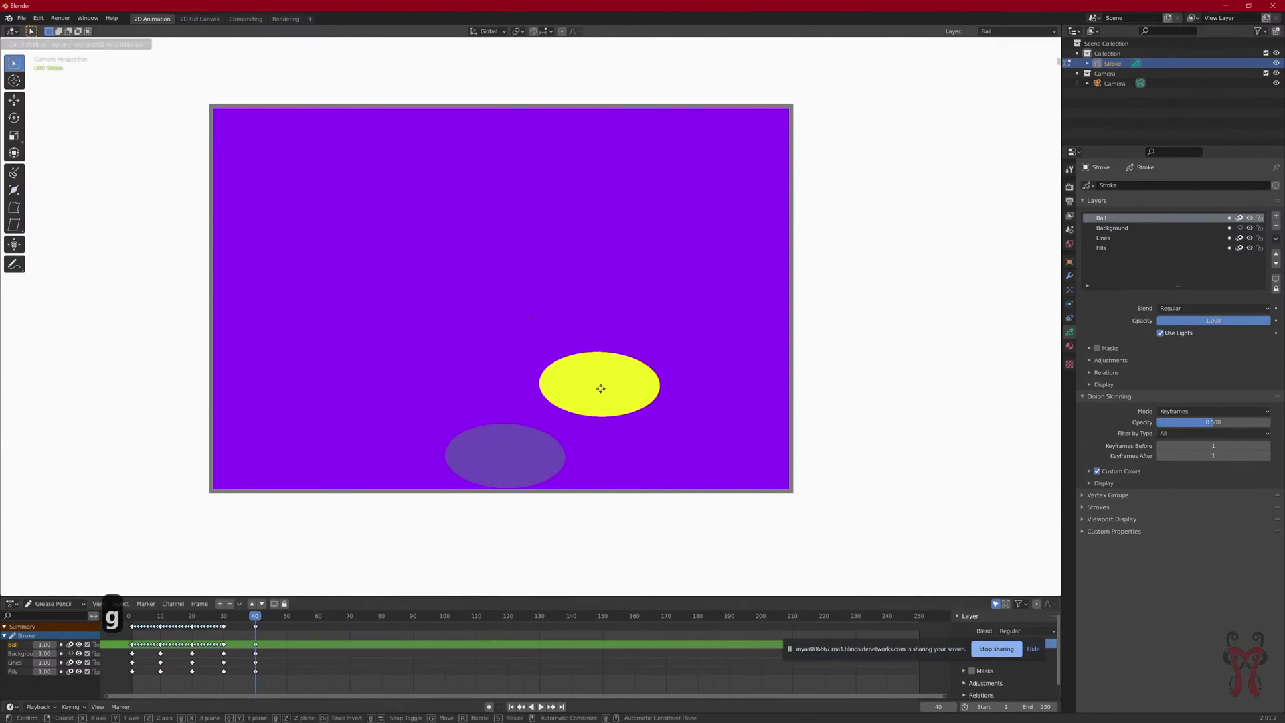
key(r)
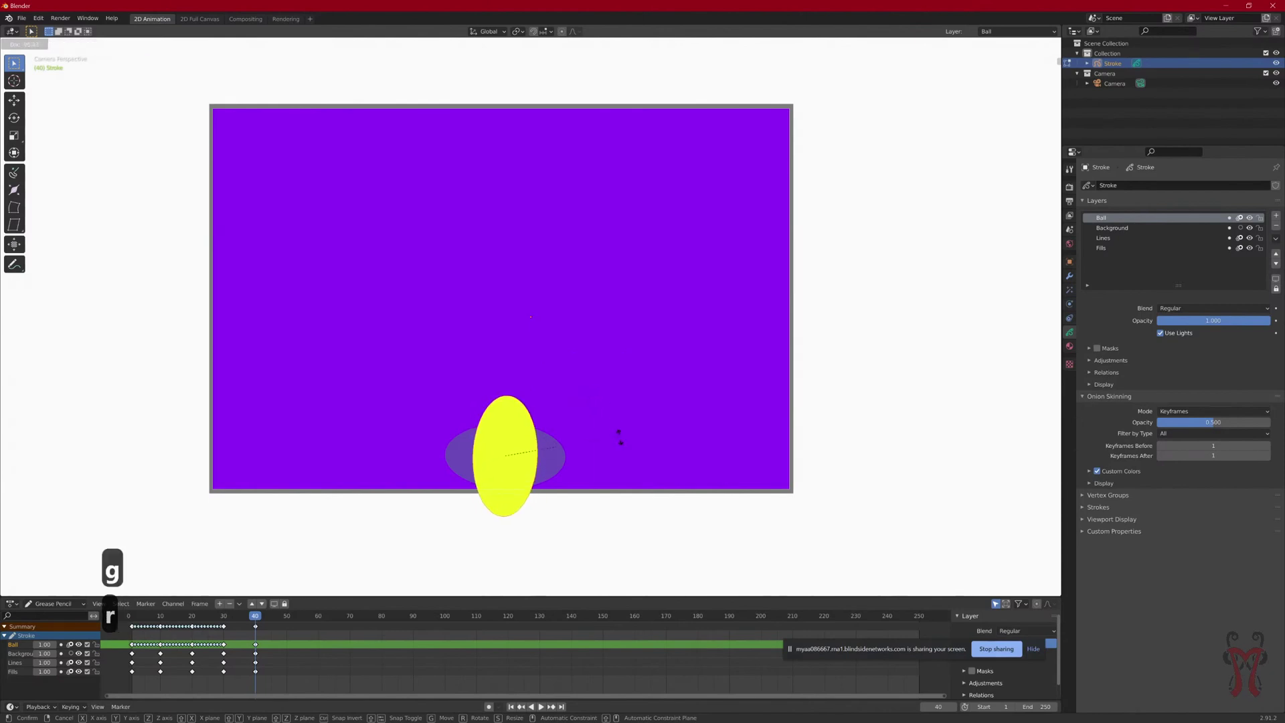
click(655, 516)
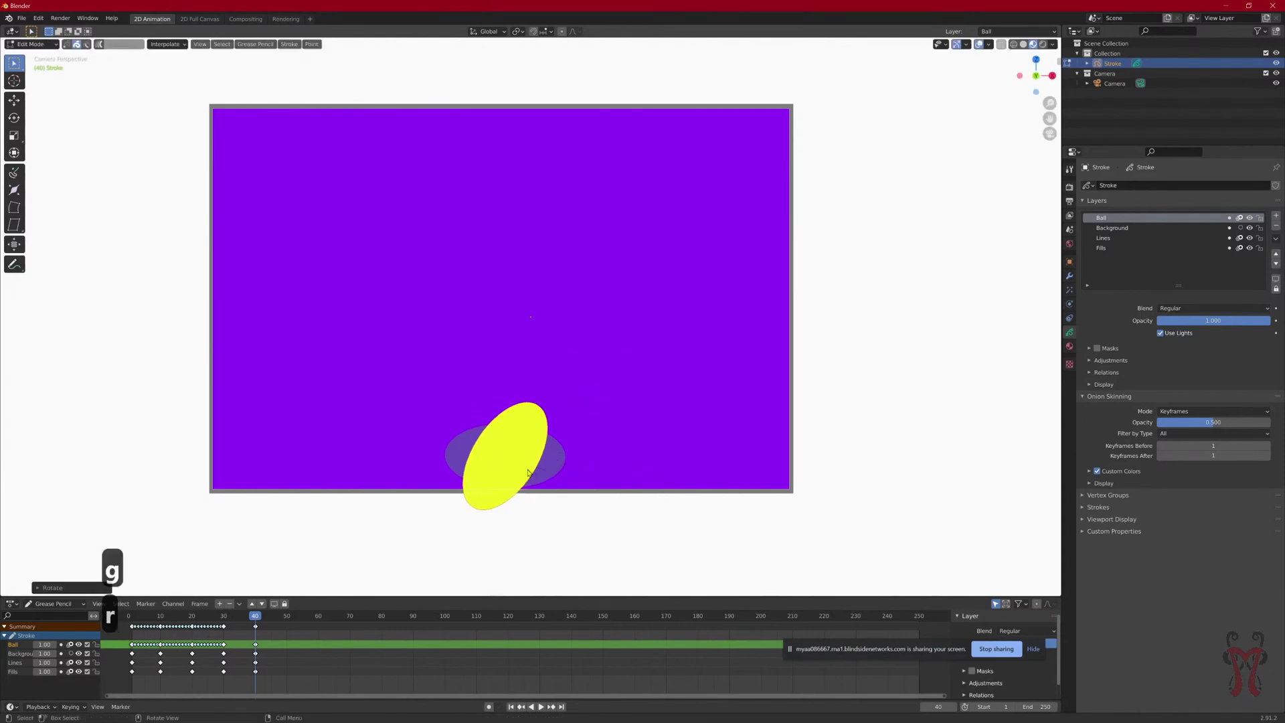
key(g)
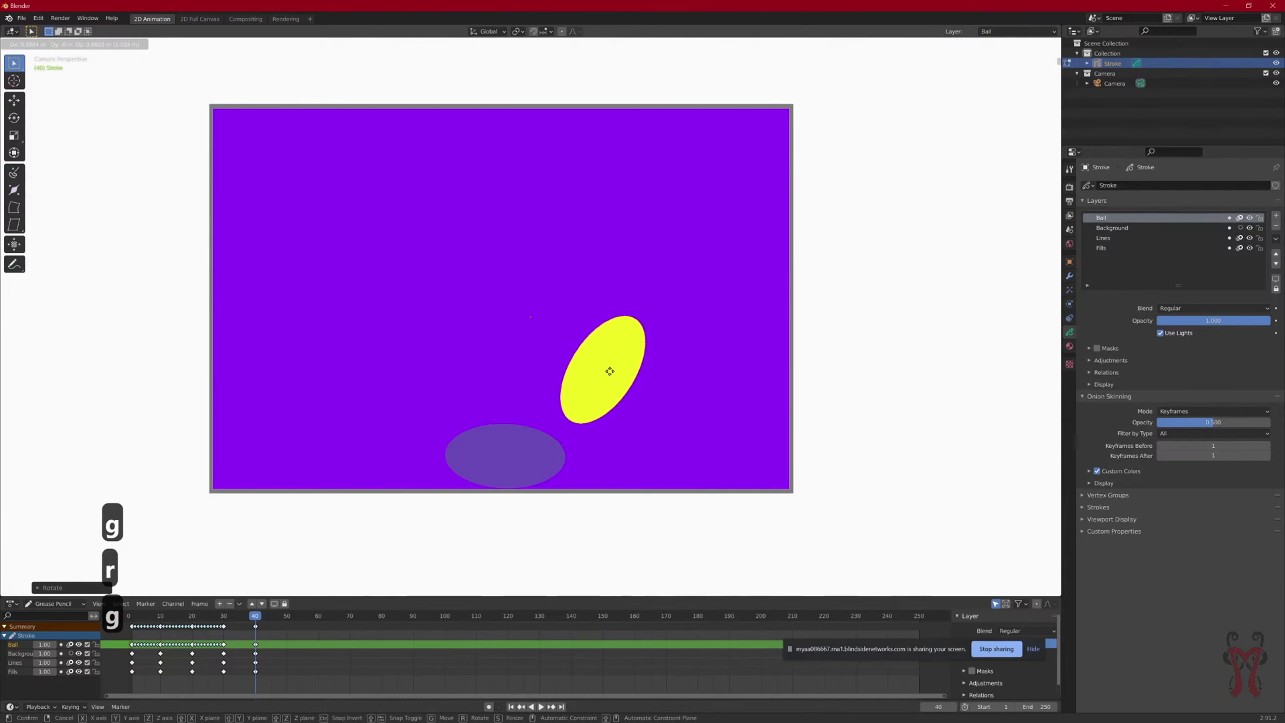
click(608, 369)
key(r)
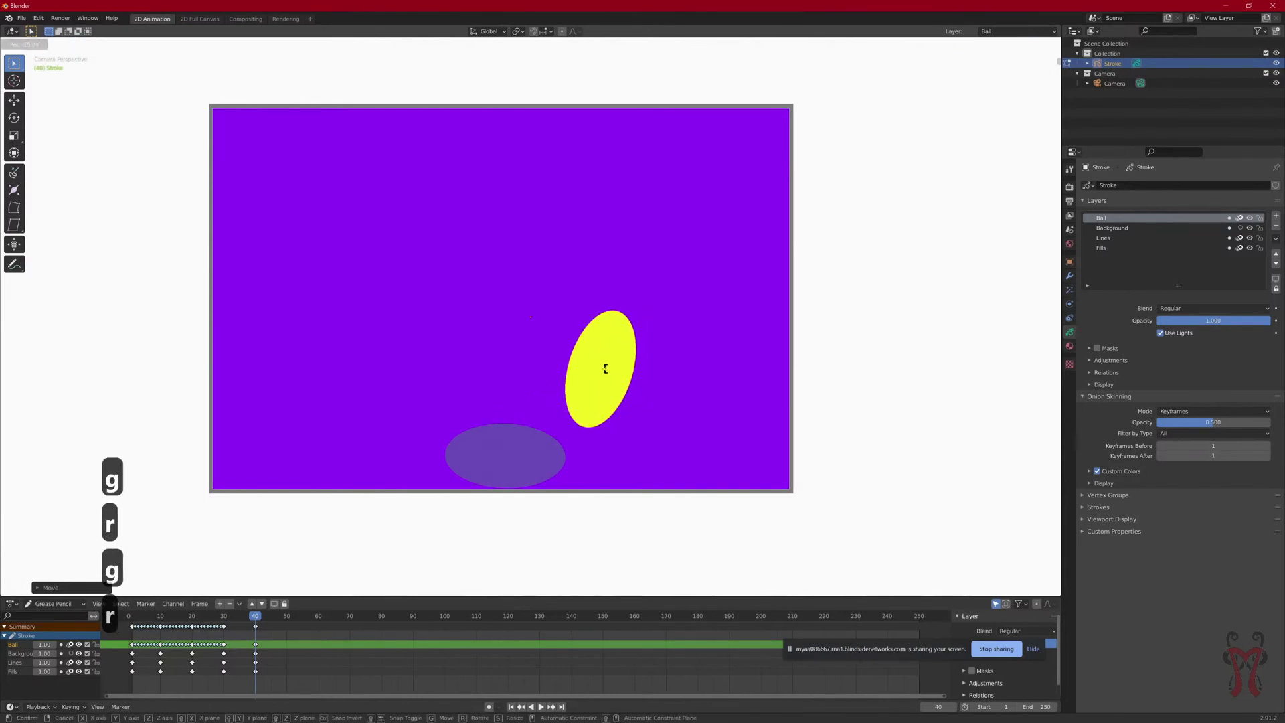
click(621, 382)
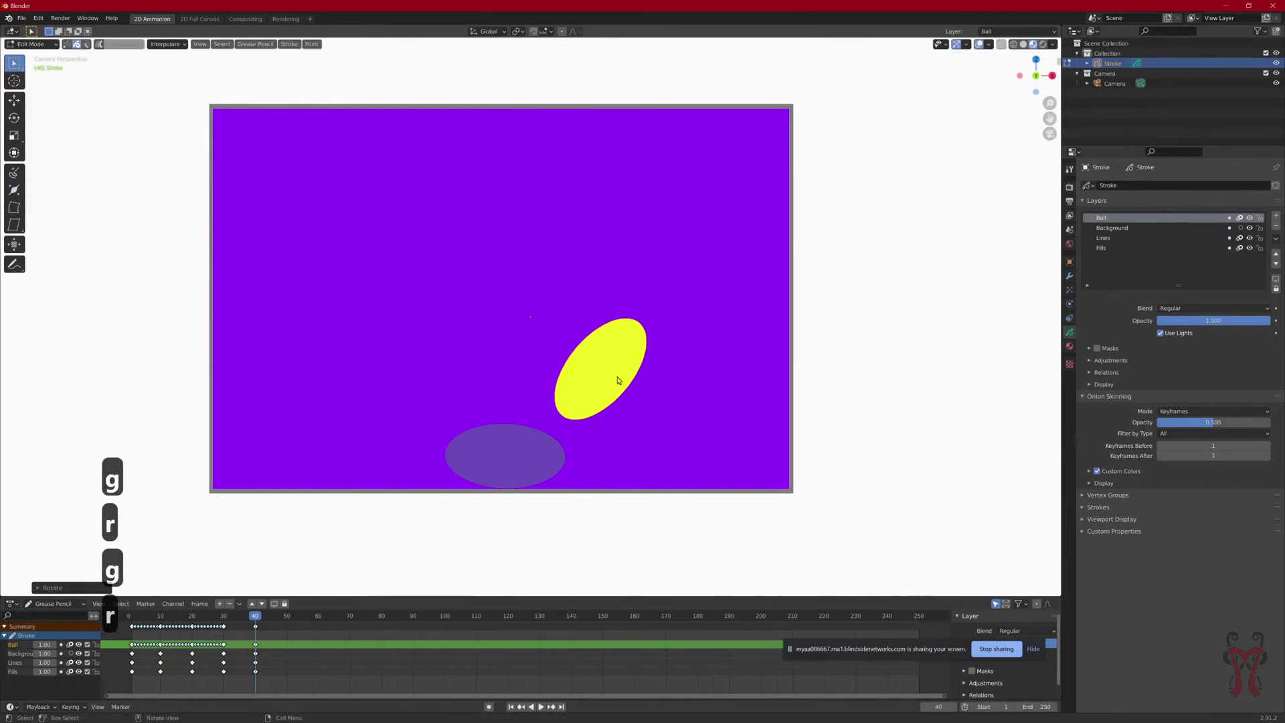
Step: On frame 40, widen the tilted ball slightly along X, squash it along Z, and rotate it to a steeper angle
key(s)
key(Escape)
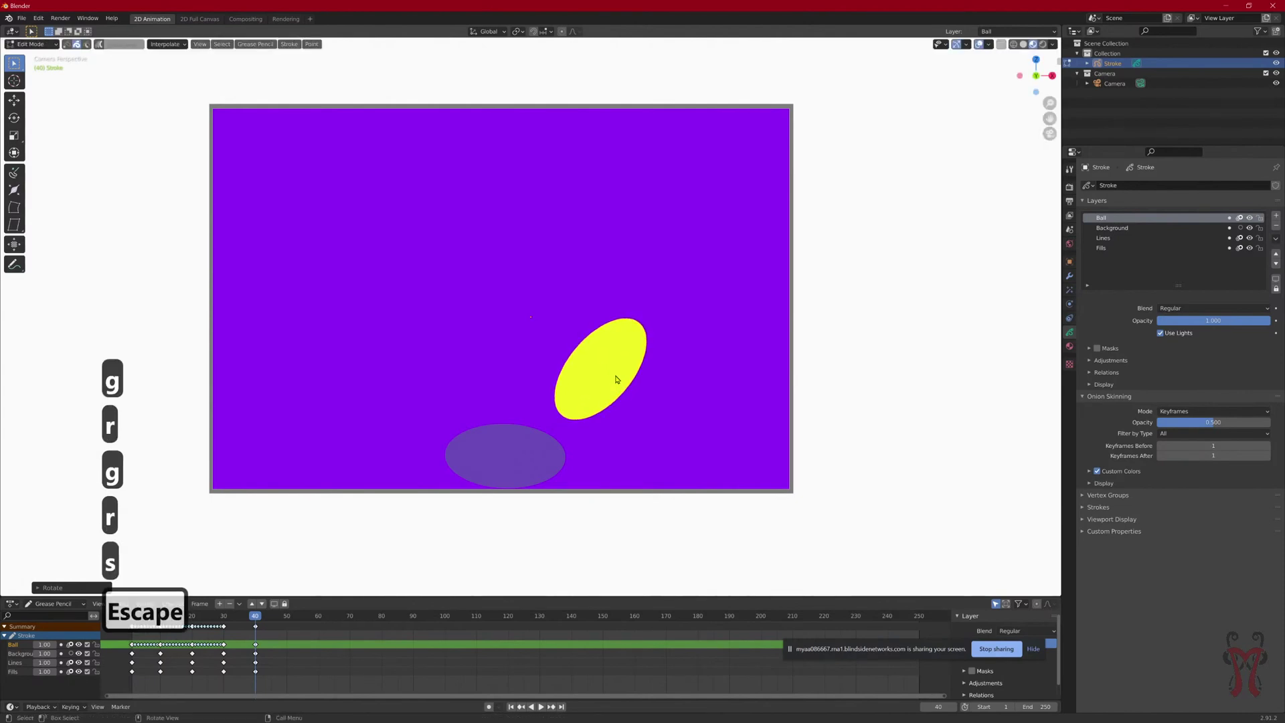
key(s)
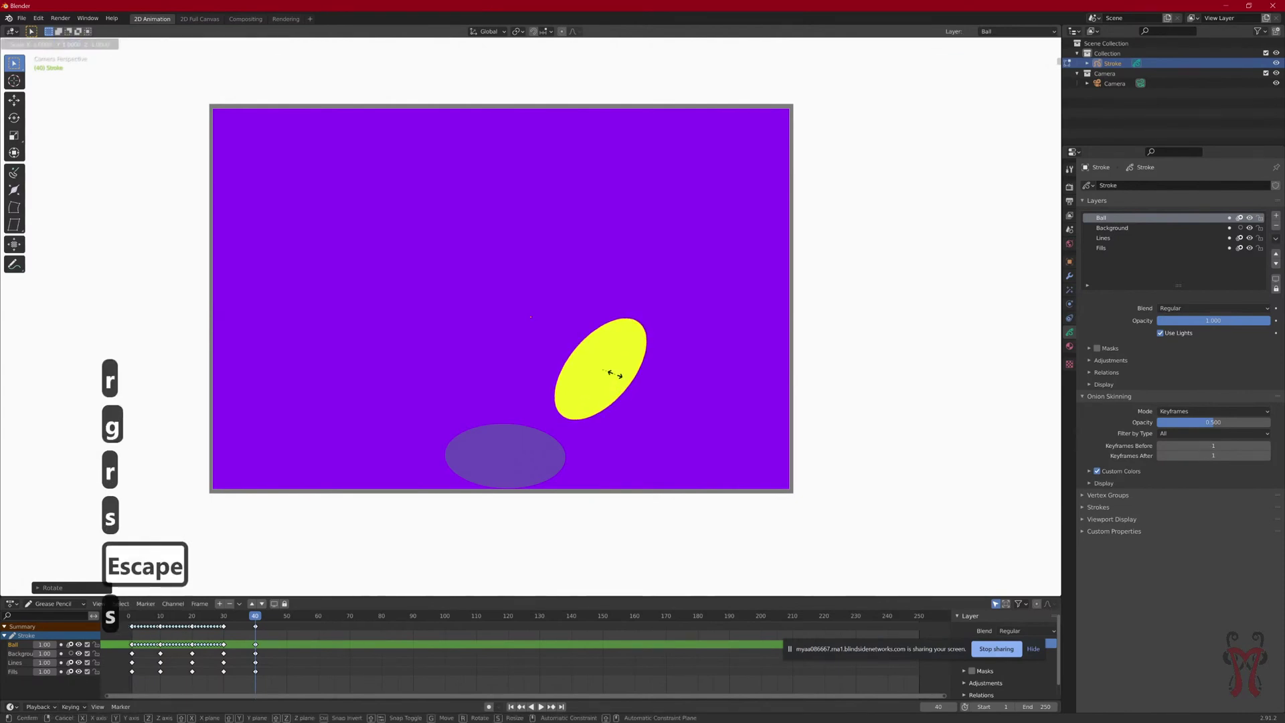
key(x)
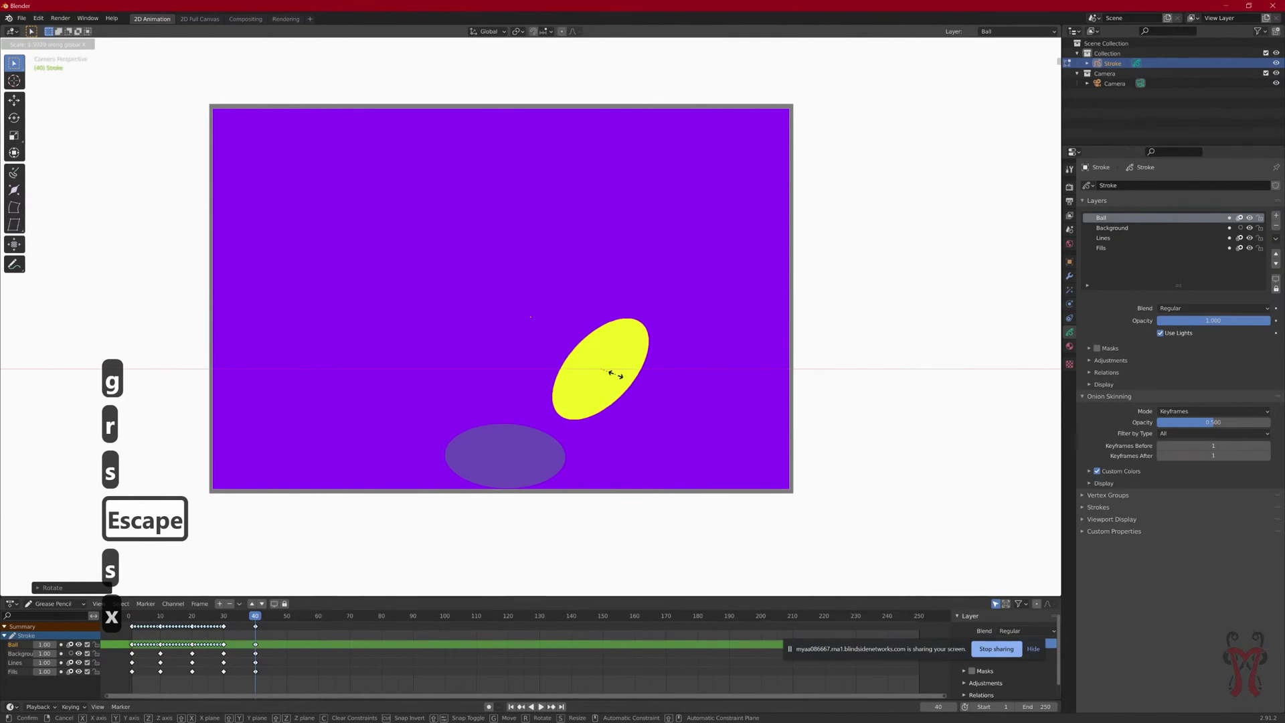
click(616, 375)
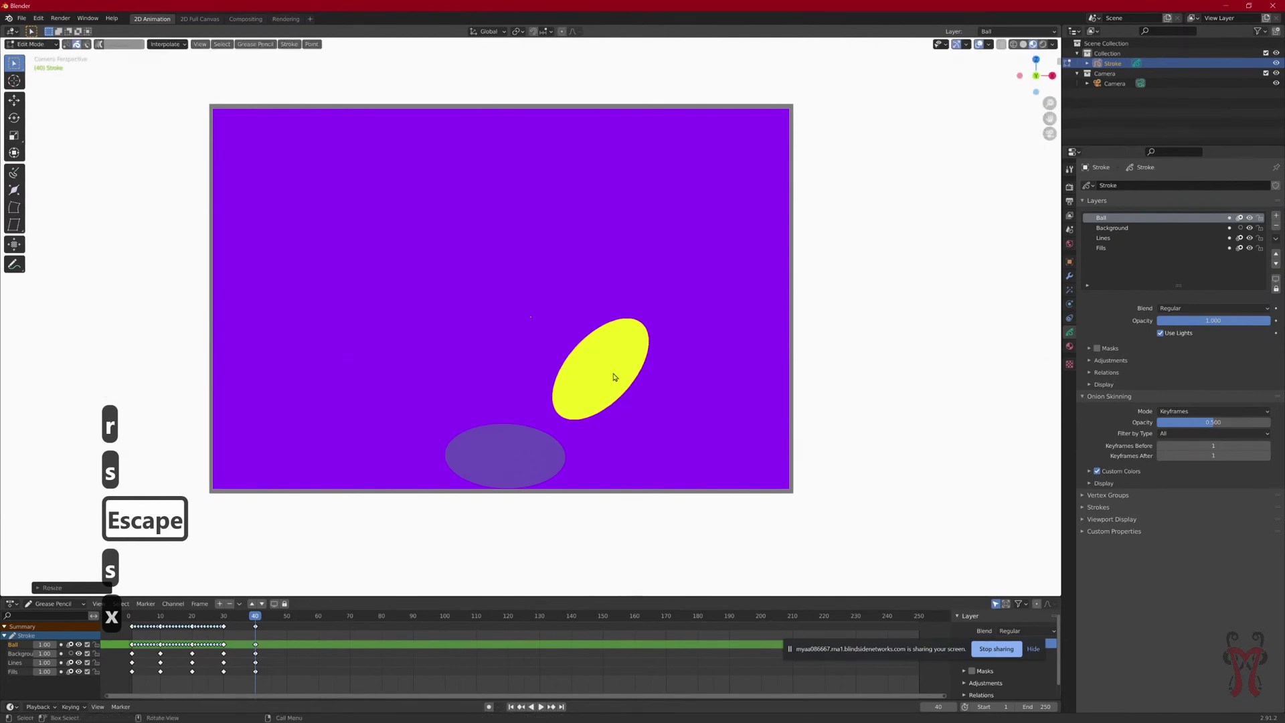
key(s)
key(z)
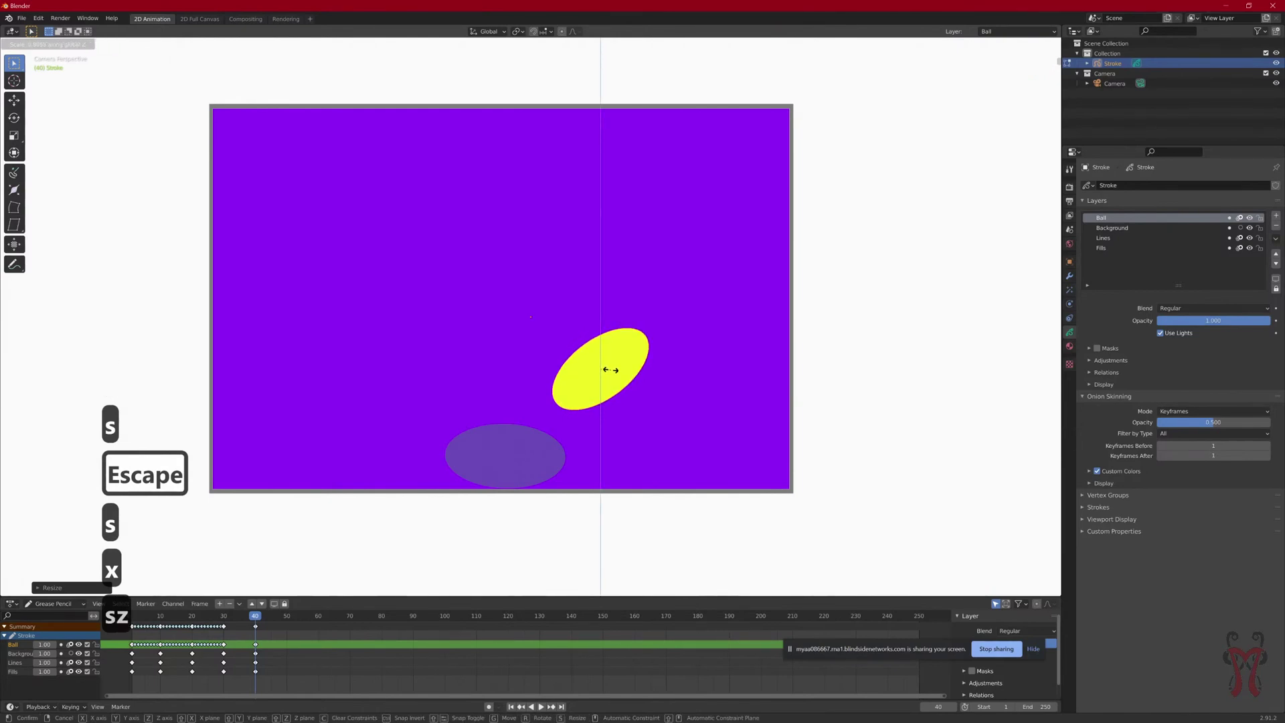
click(610, 370)
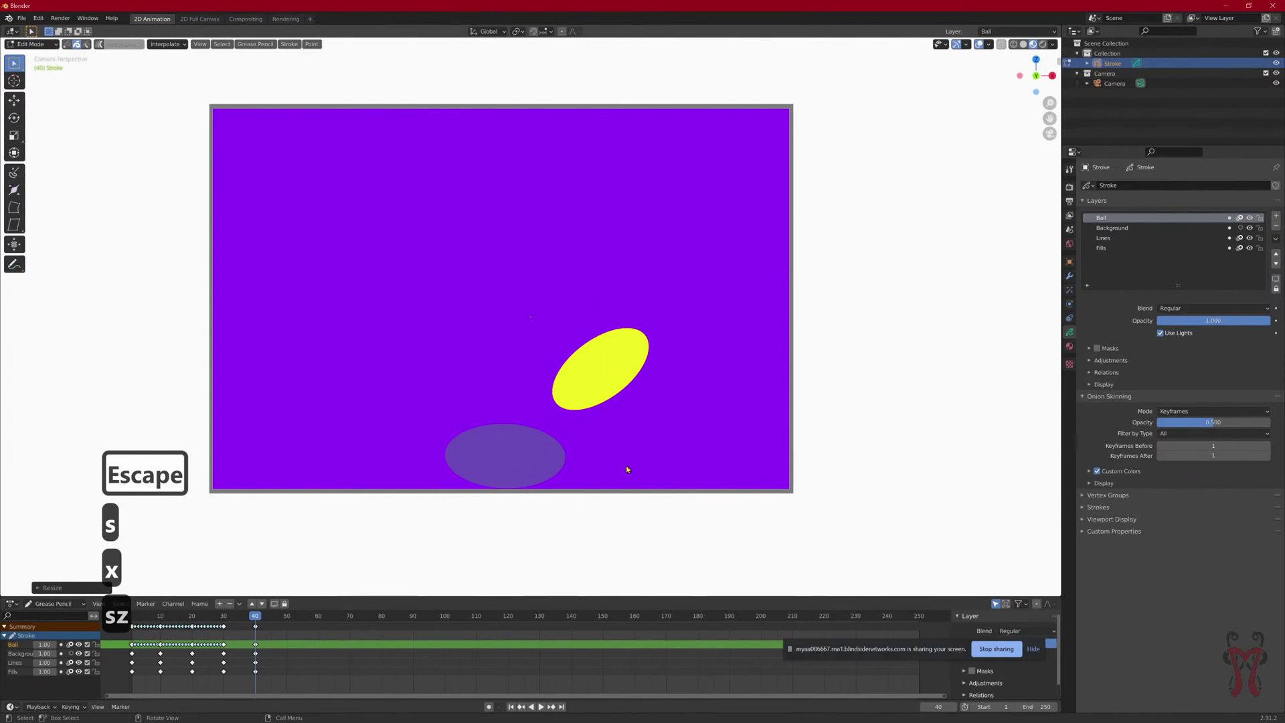
key(r)
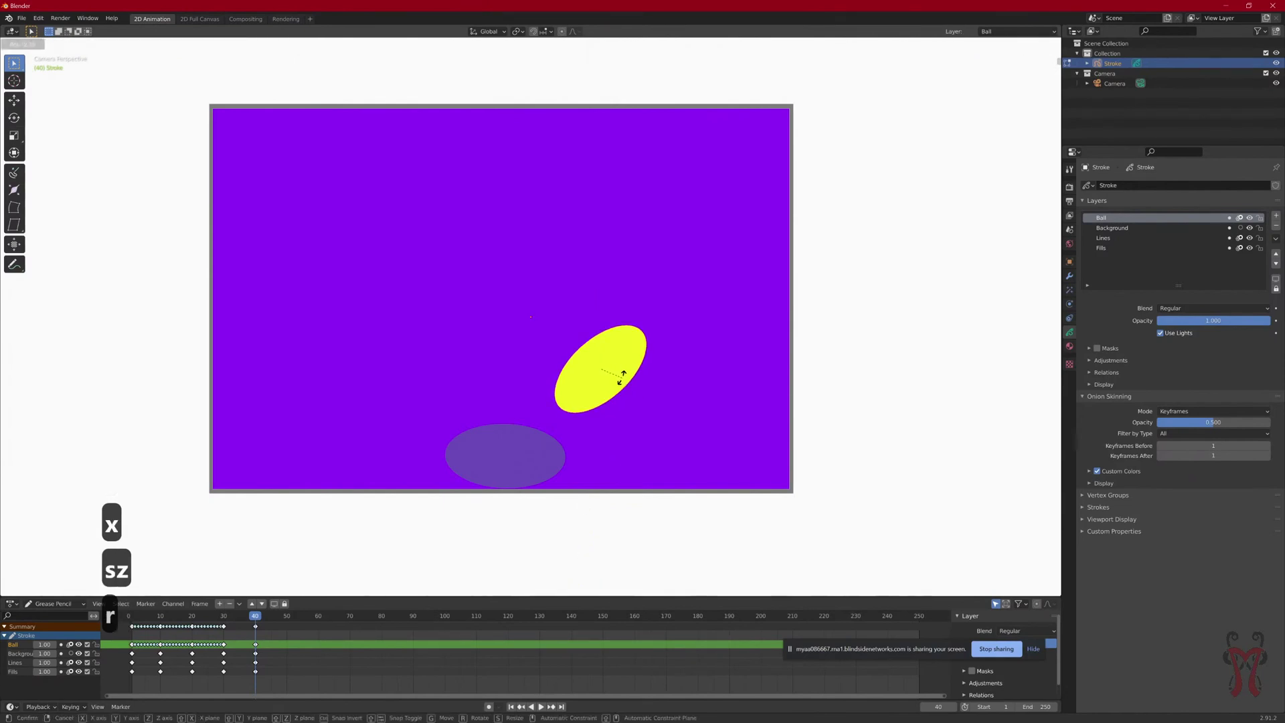
click(627, 379)
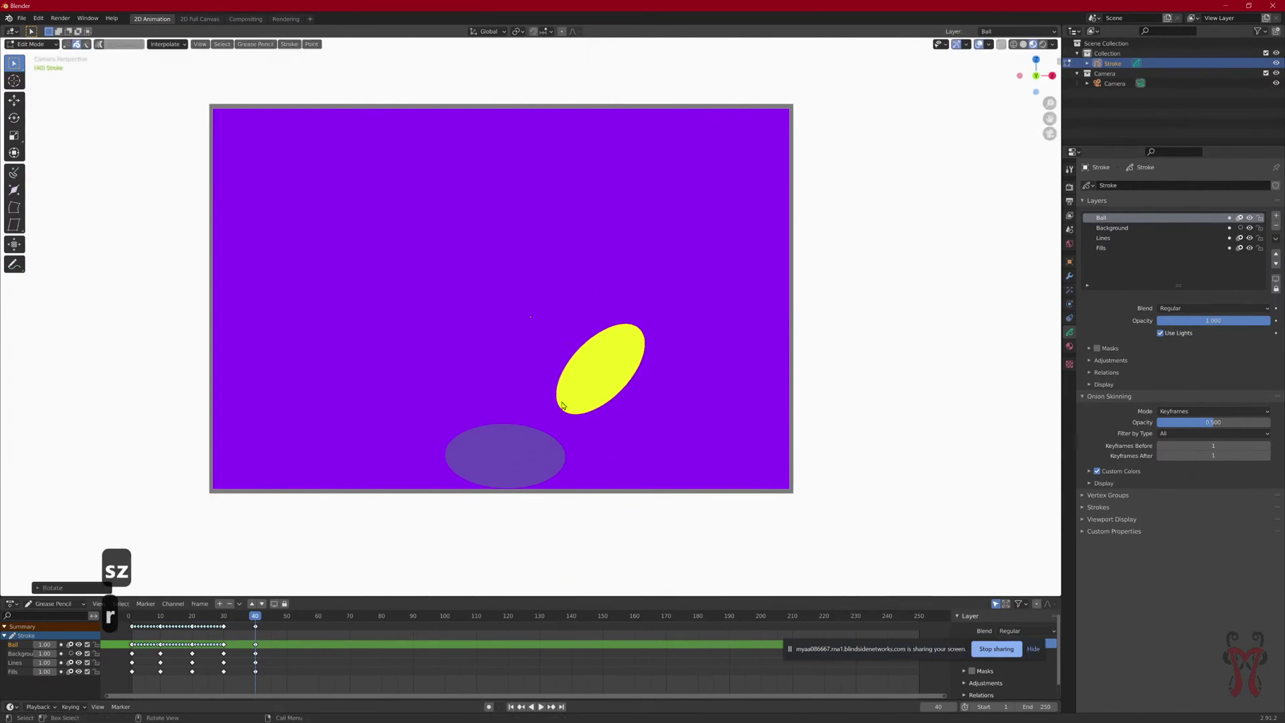
Step: On frame 50, move the ball up and right along the bounce path and rotate it to a flatter tilt
mouse_move(260, 617)
mouse_down()
mouse_move(228, 618)
mouse_move(266, 617)
mouse_move(255, 617)
mouse_up()
key(space)
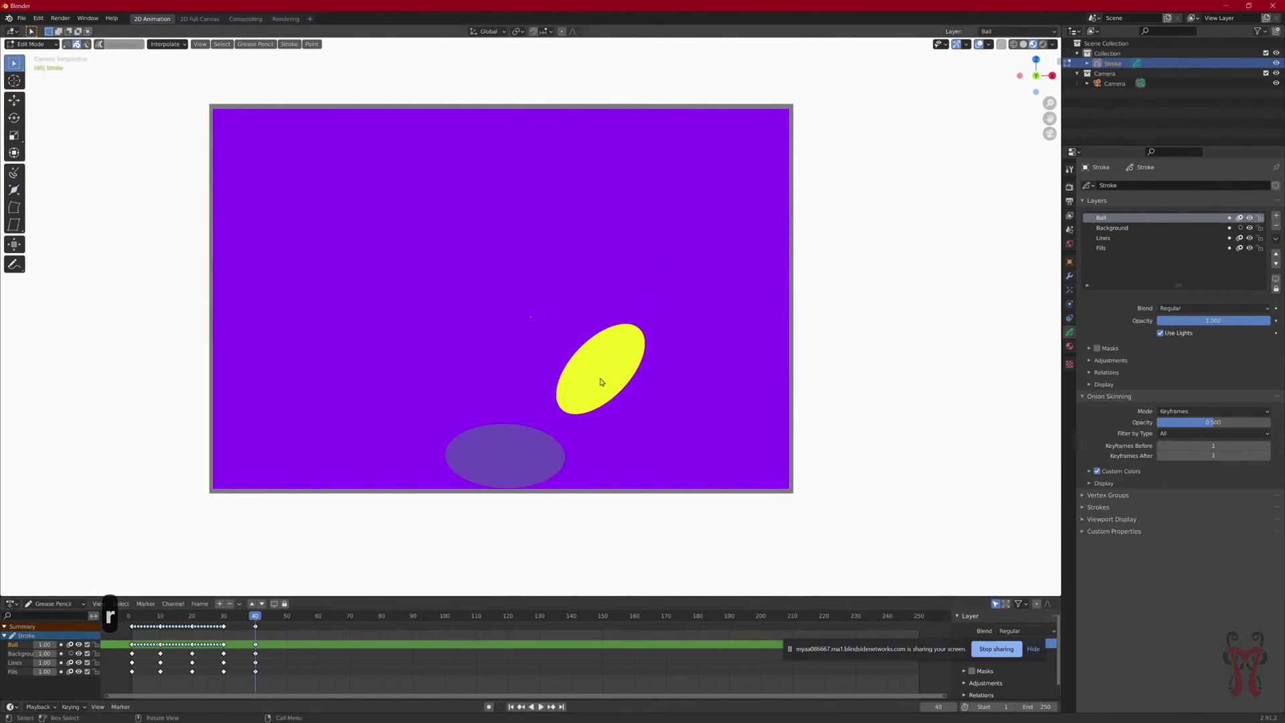
key(Up)
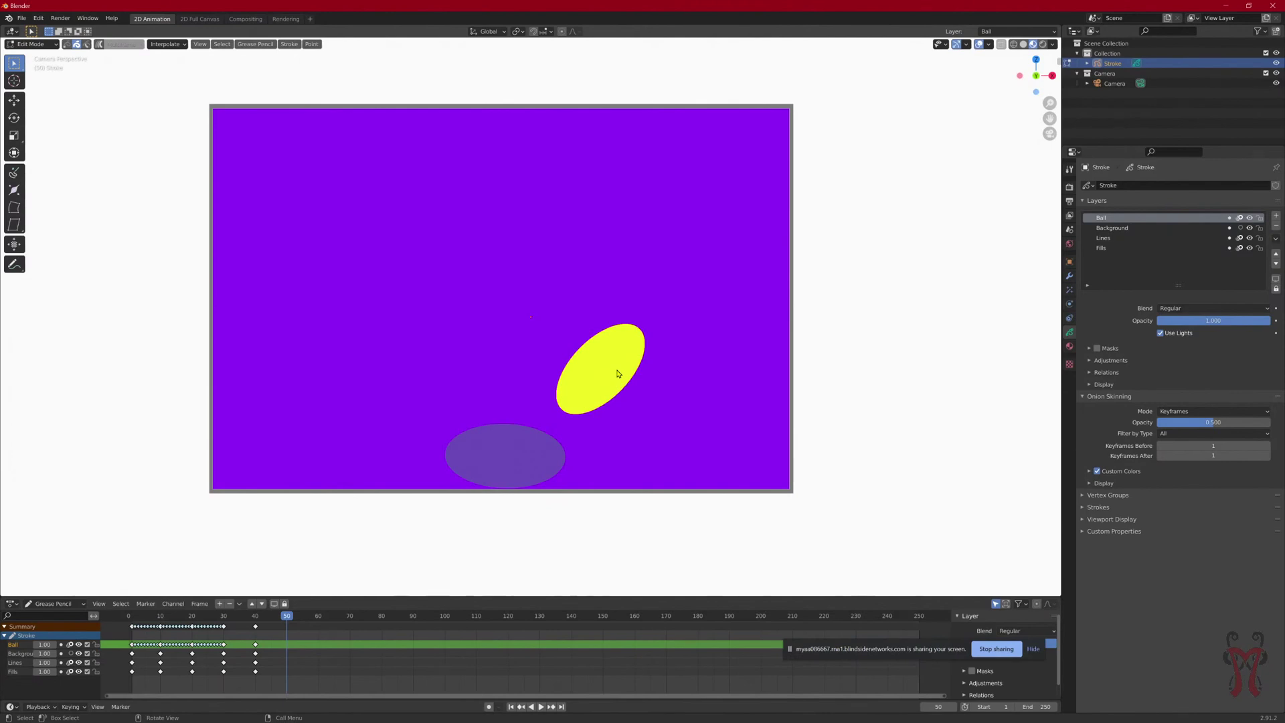
key(g)
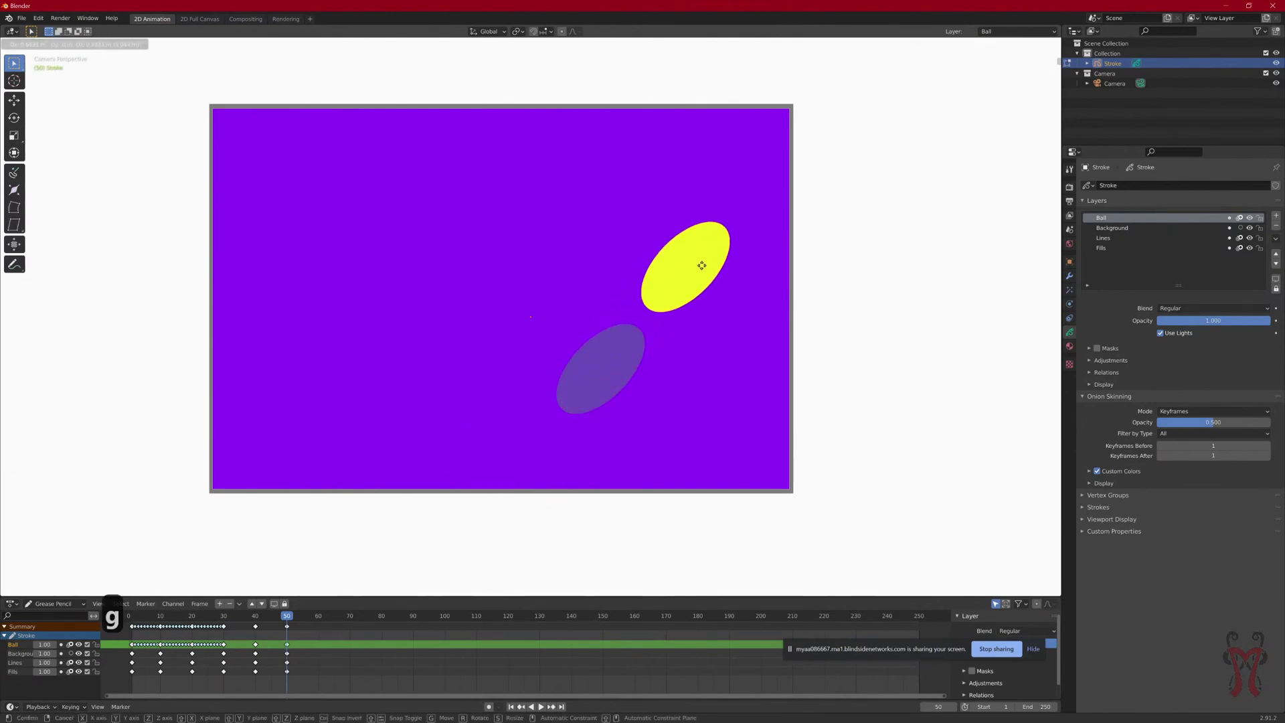
click(702, 265)
key(r)
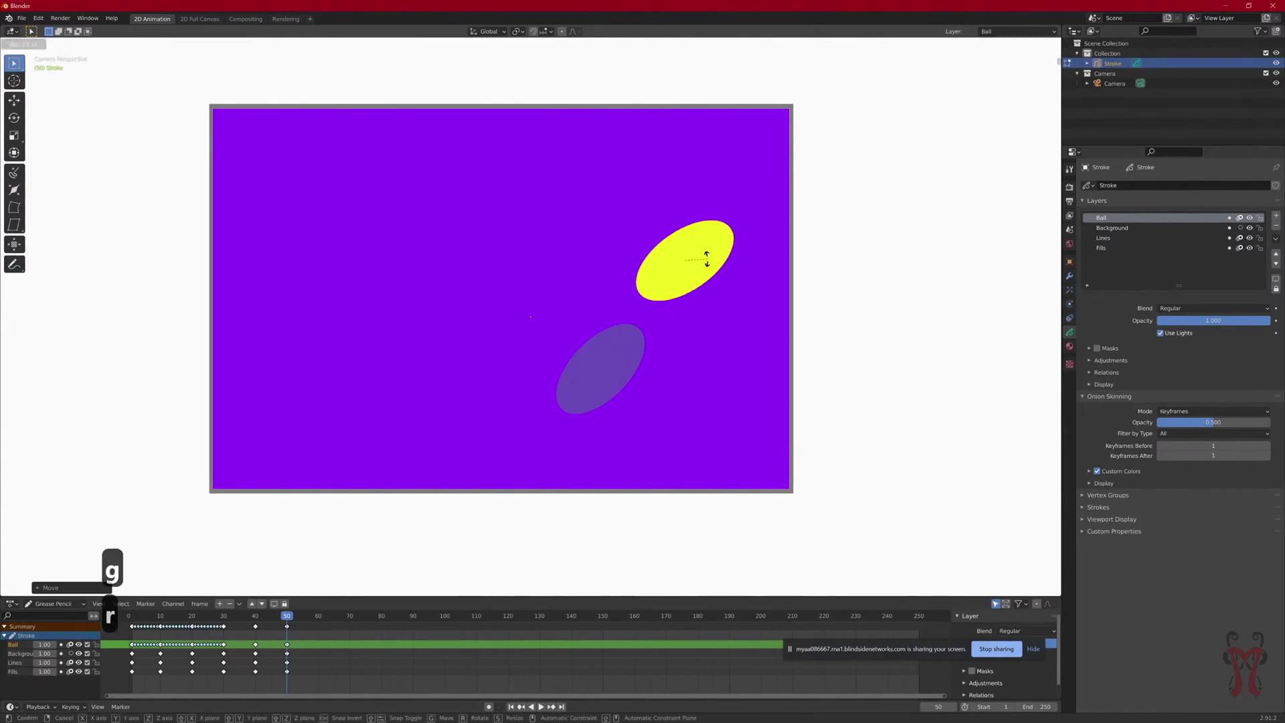
click(707, 260)
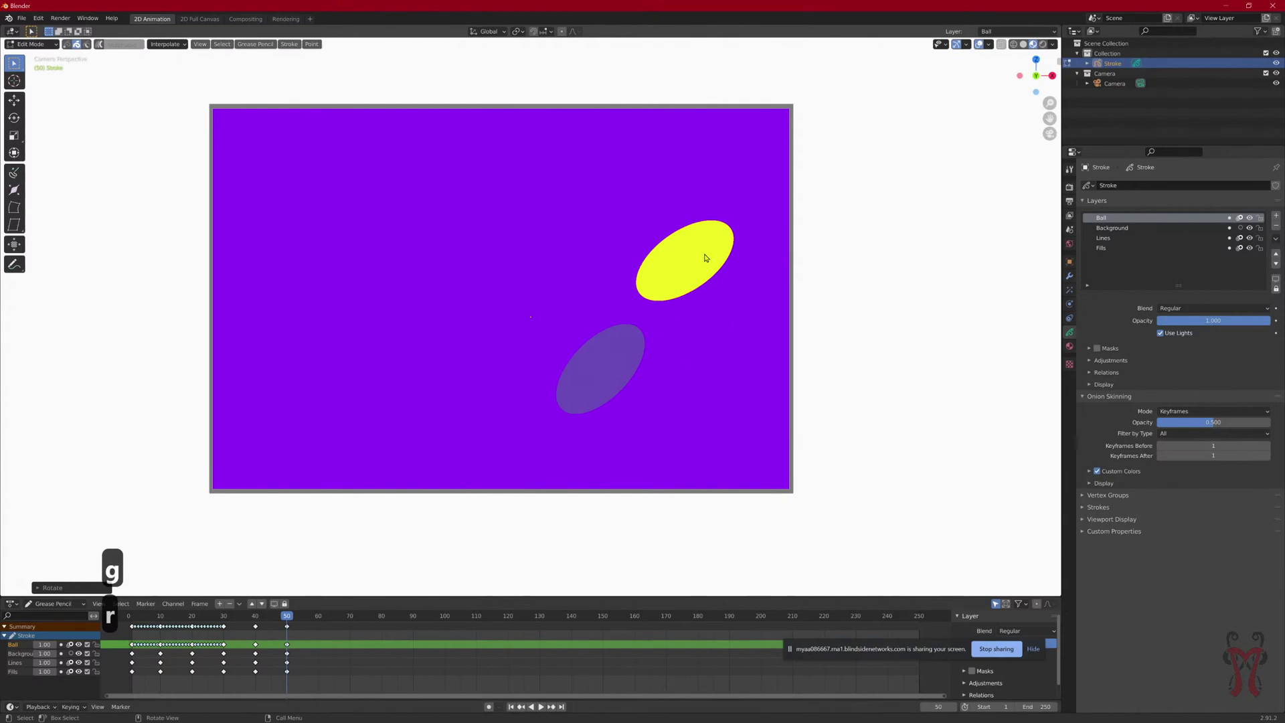
Step: Scale down the frame 50 ball along X and then along Z
key(s)
key(x)
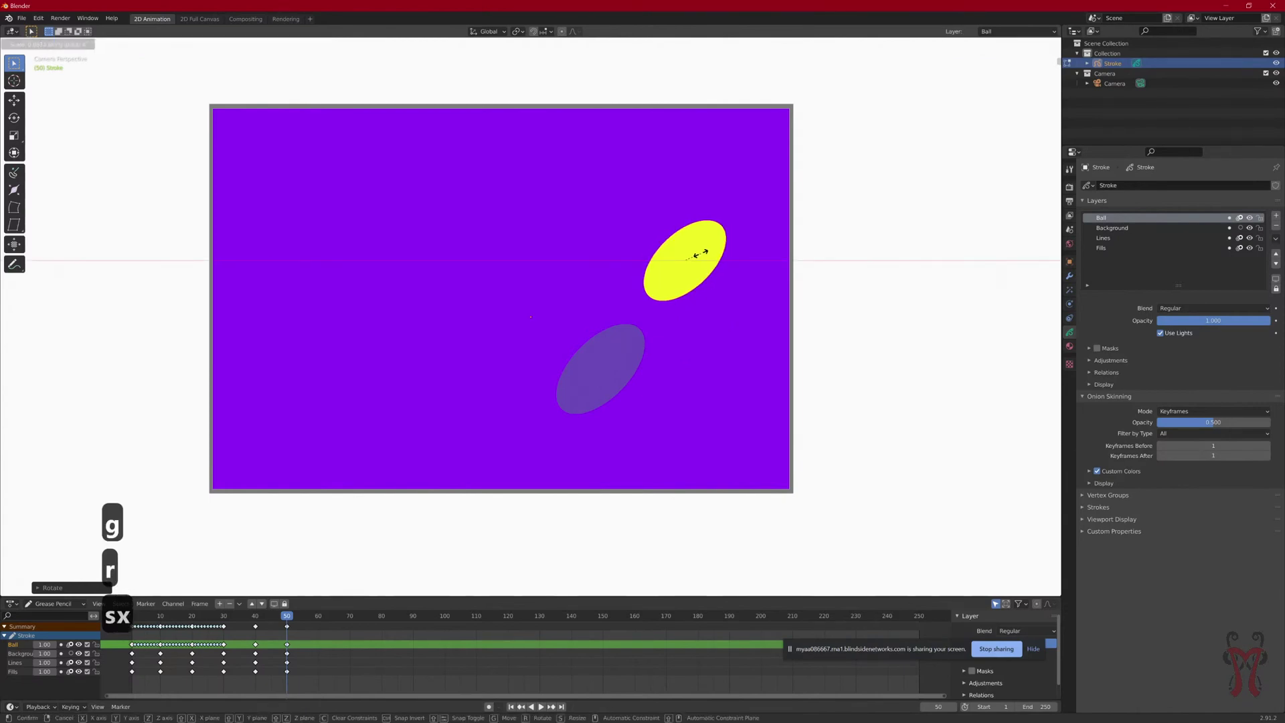
click(700, 257)
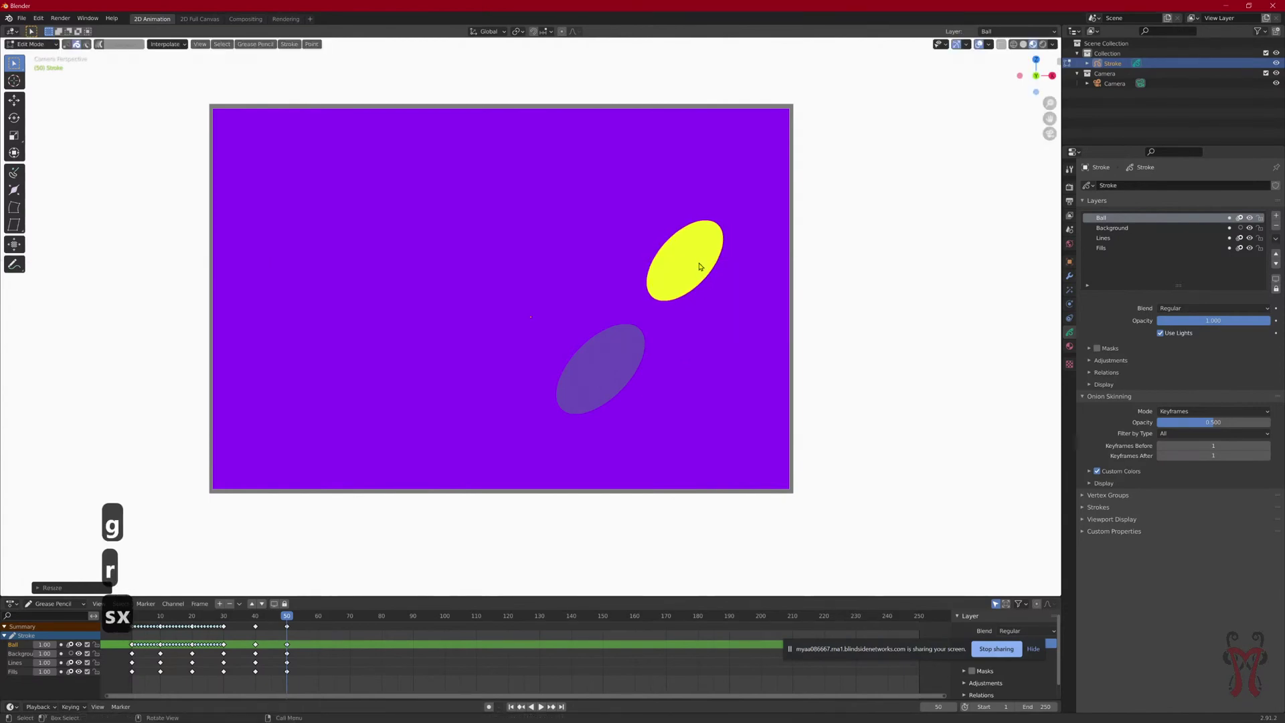
key(s)
key(z)
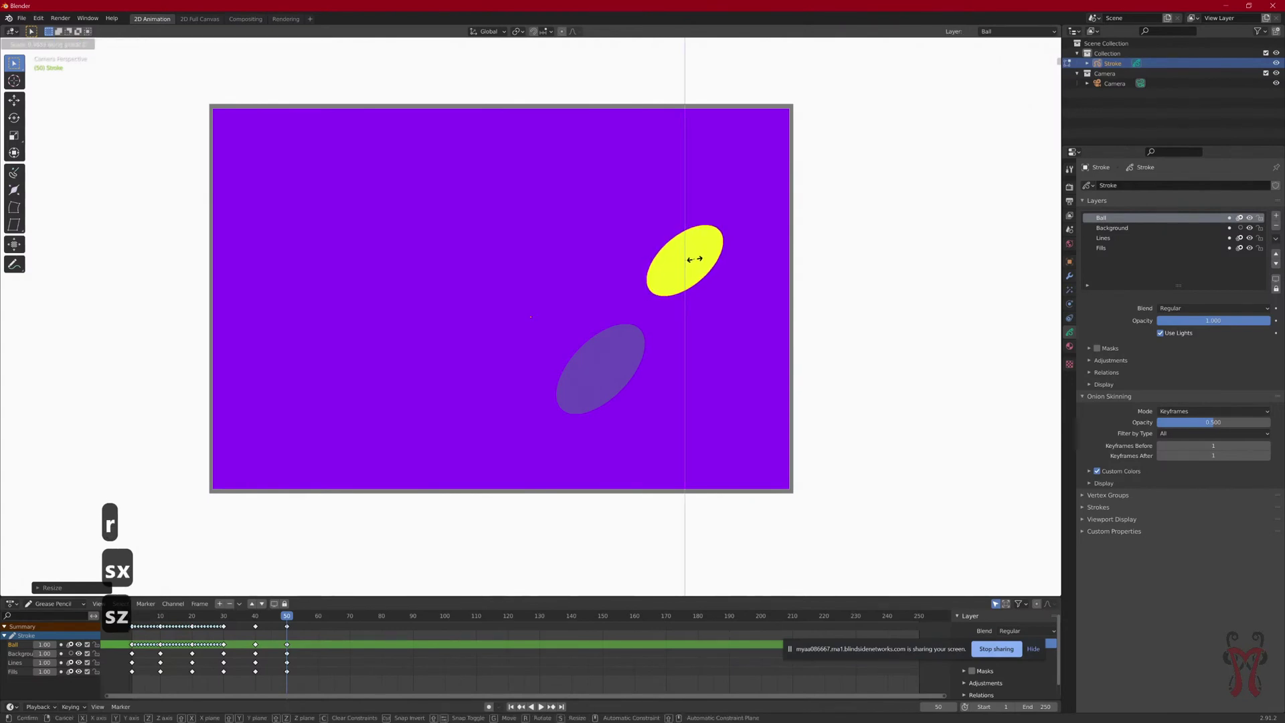
click(695, 262)
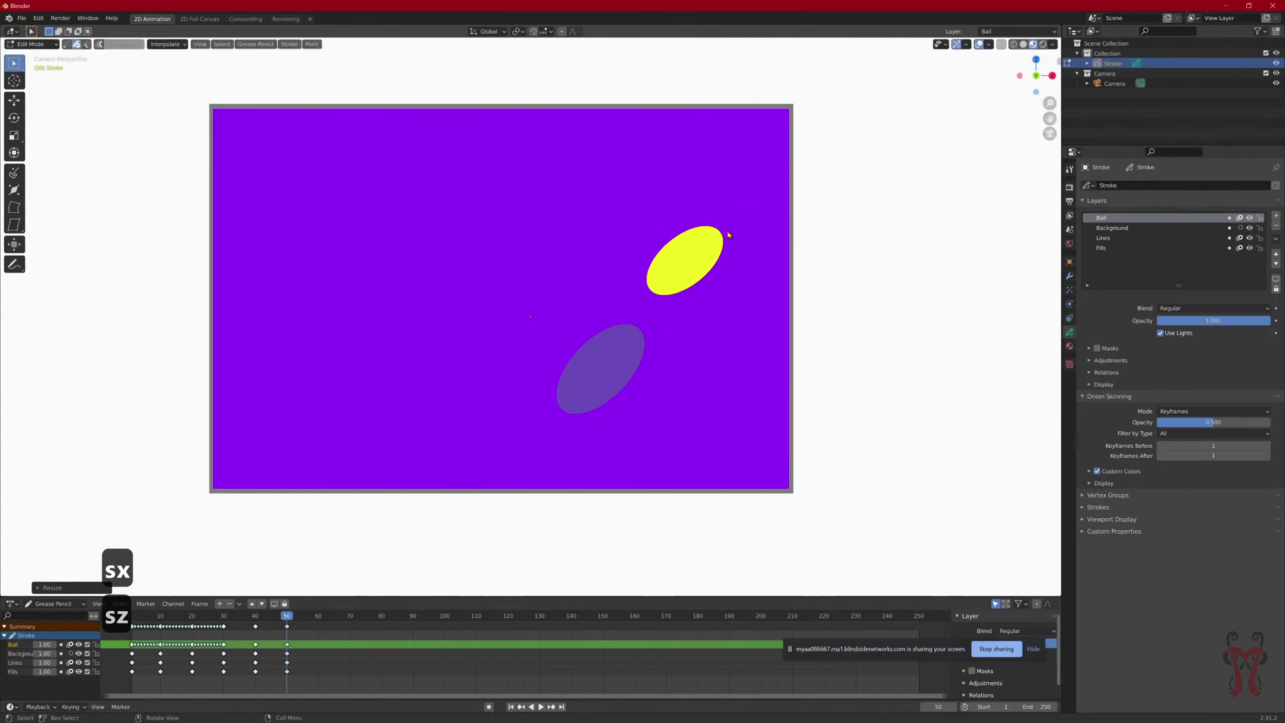
Step: Try to duplicate the keyframes from frame 1 onto frame 60
click(133, 616)
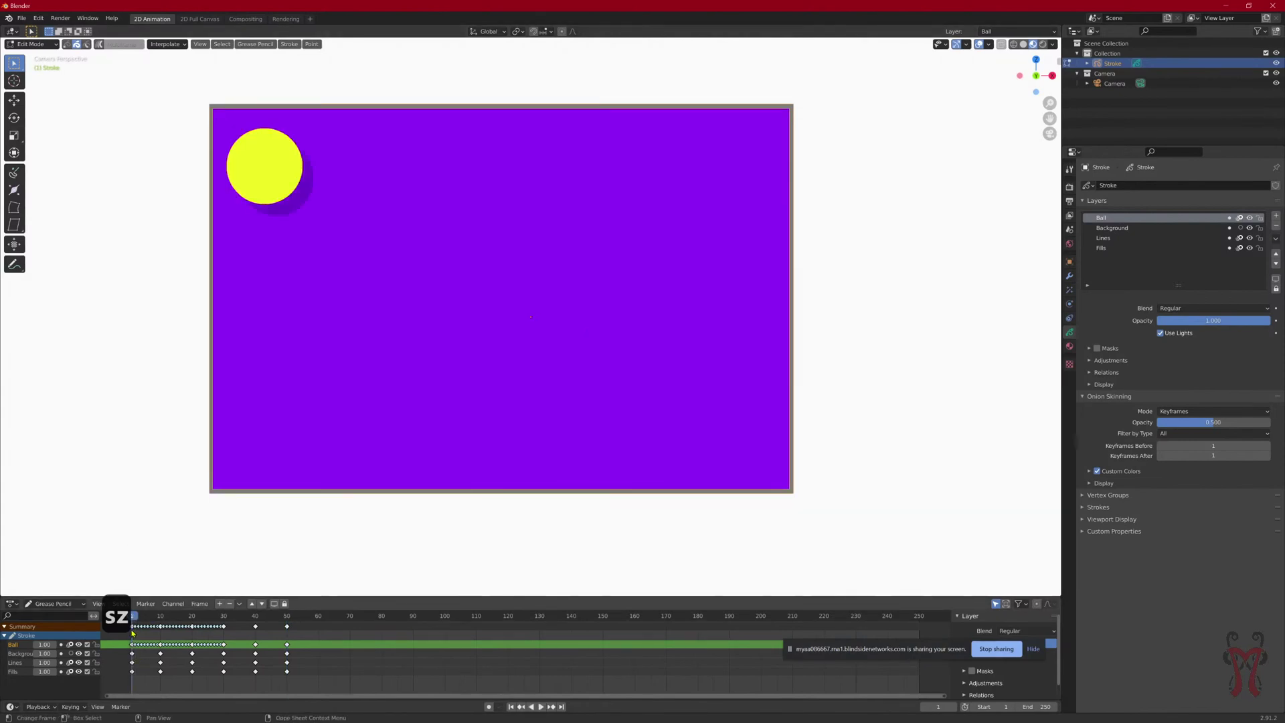
click(133, 633)
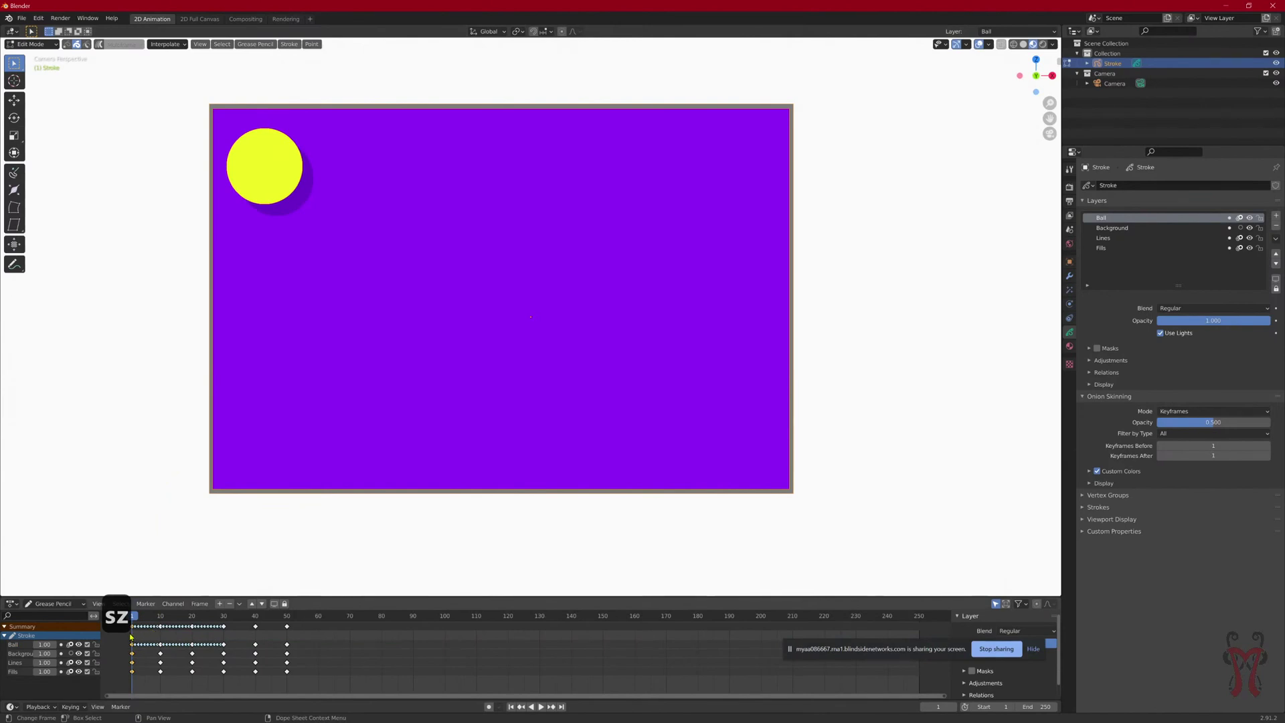
right_click(133, 628)
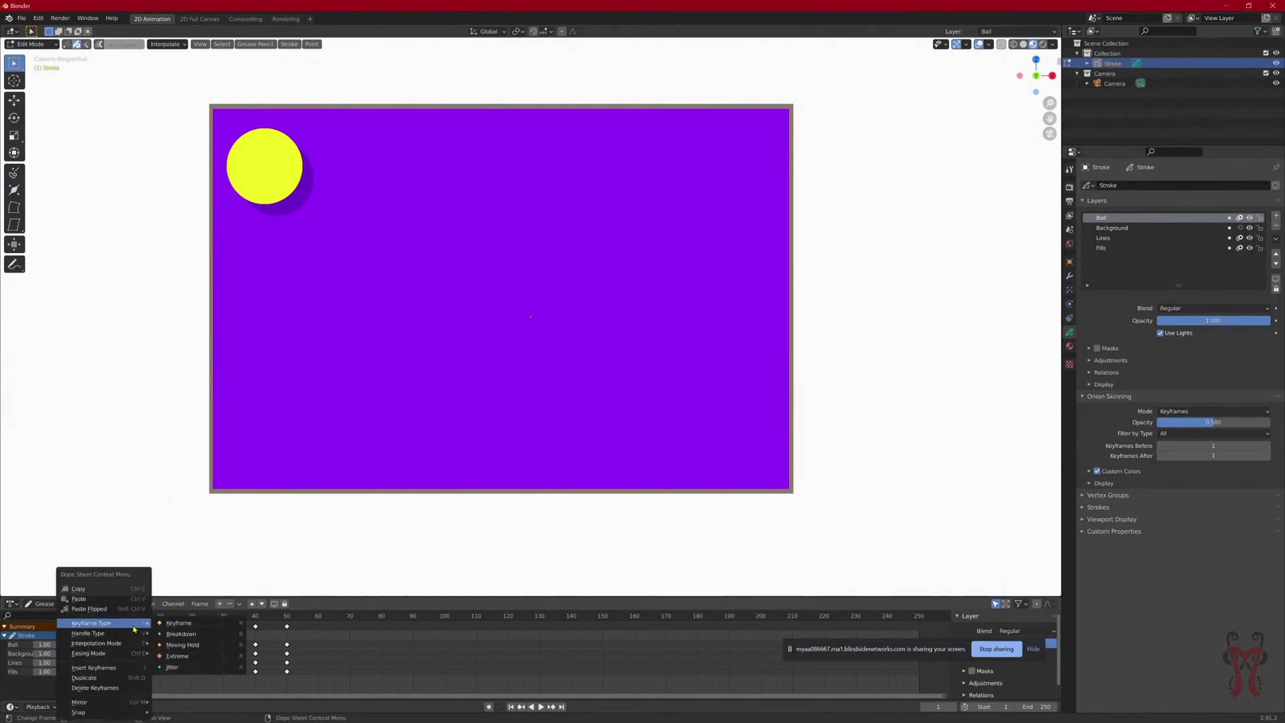
click(321, 616)
right_click(311, 619)
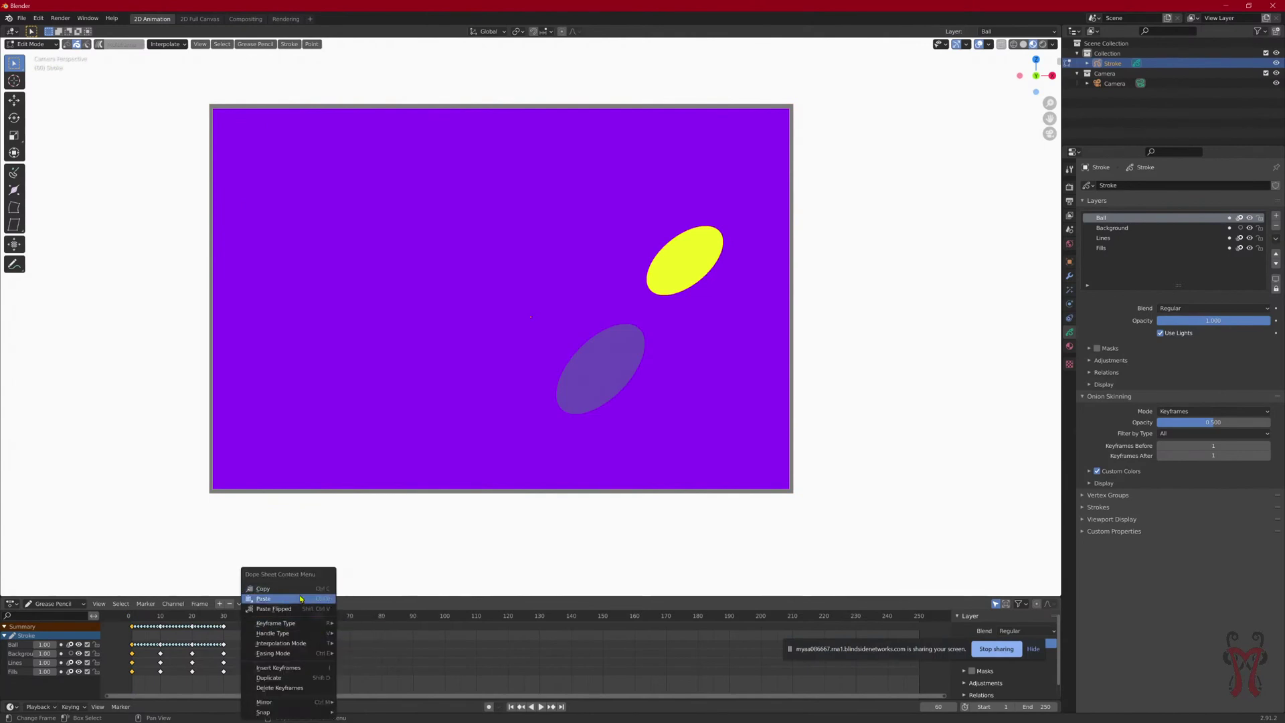
click(301, 599)
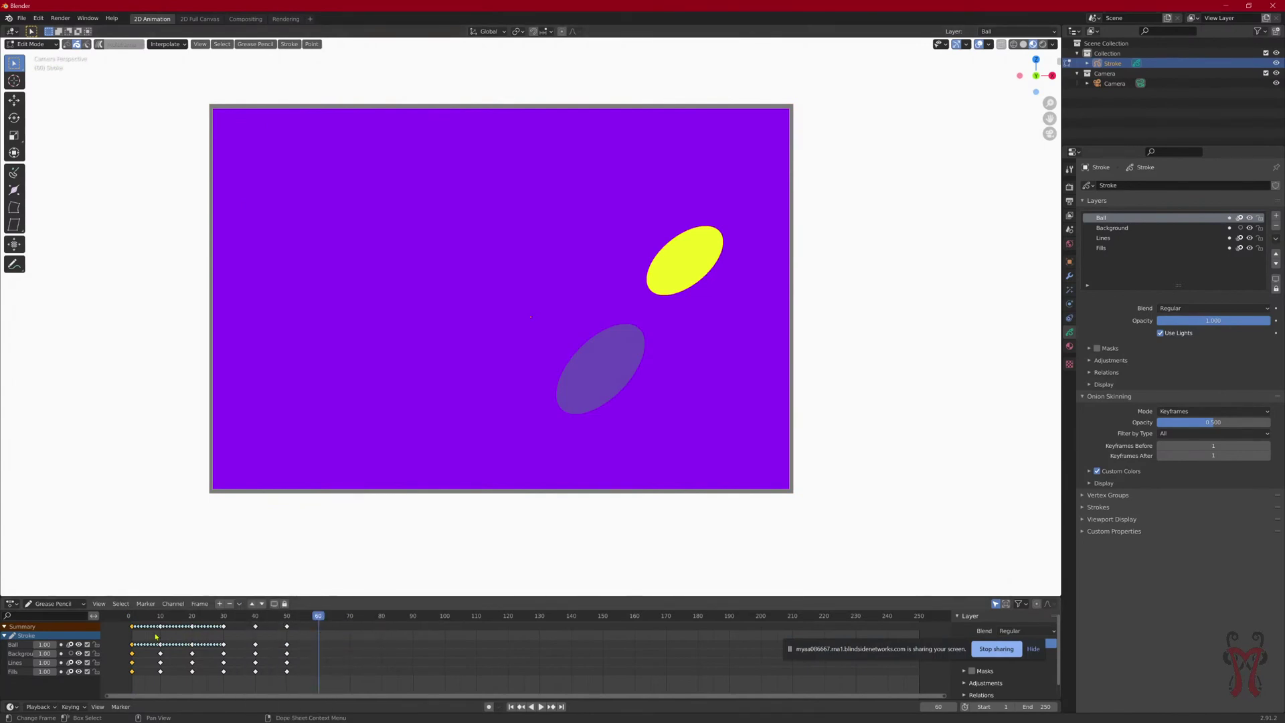
click(132, 616)
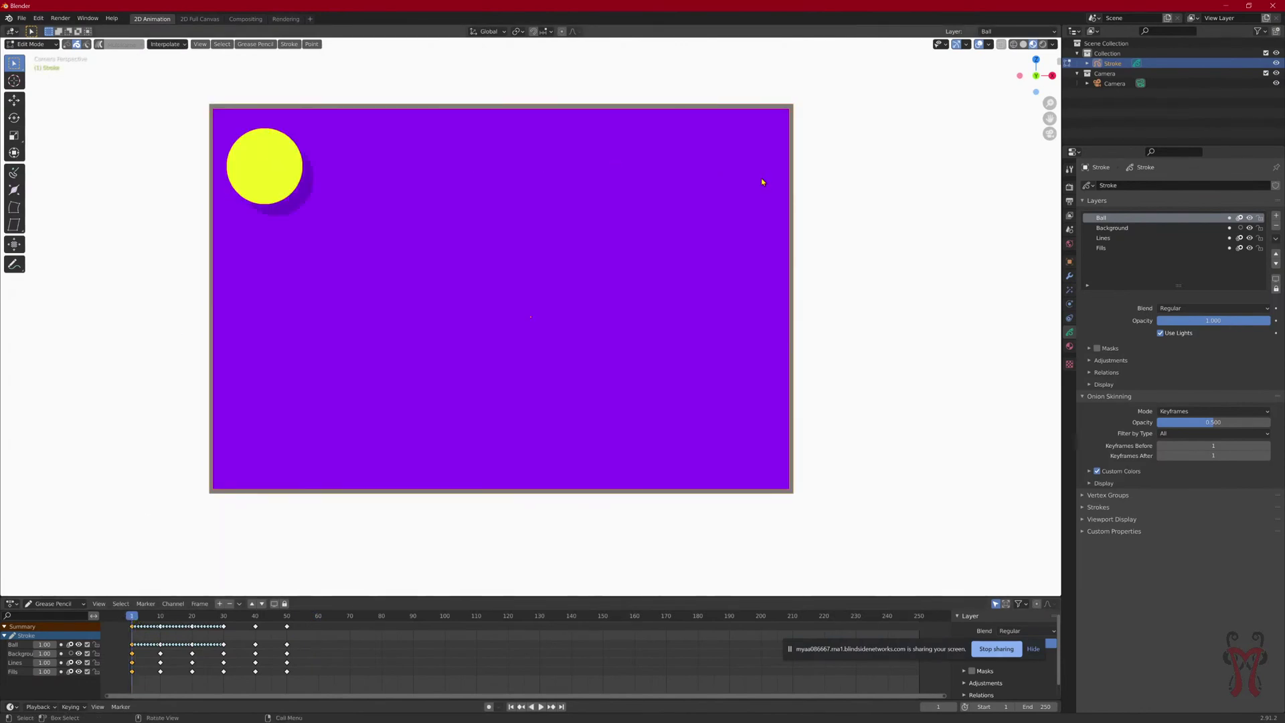
Step: At frame 35, interpolate a sequence of in-between ball frames between the keyframes at 30 and 40
key(space)
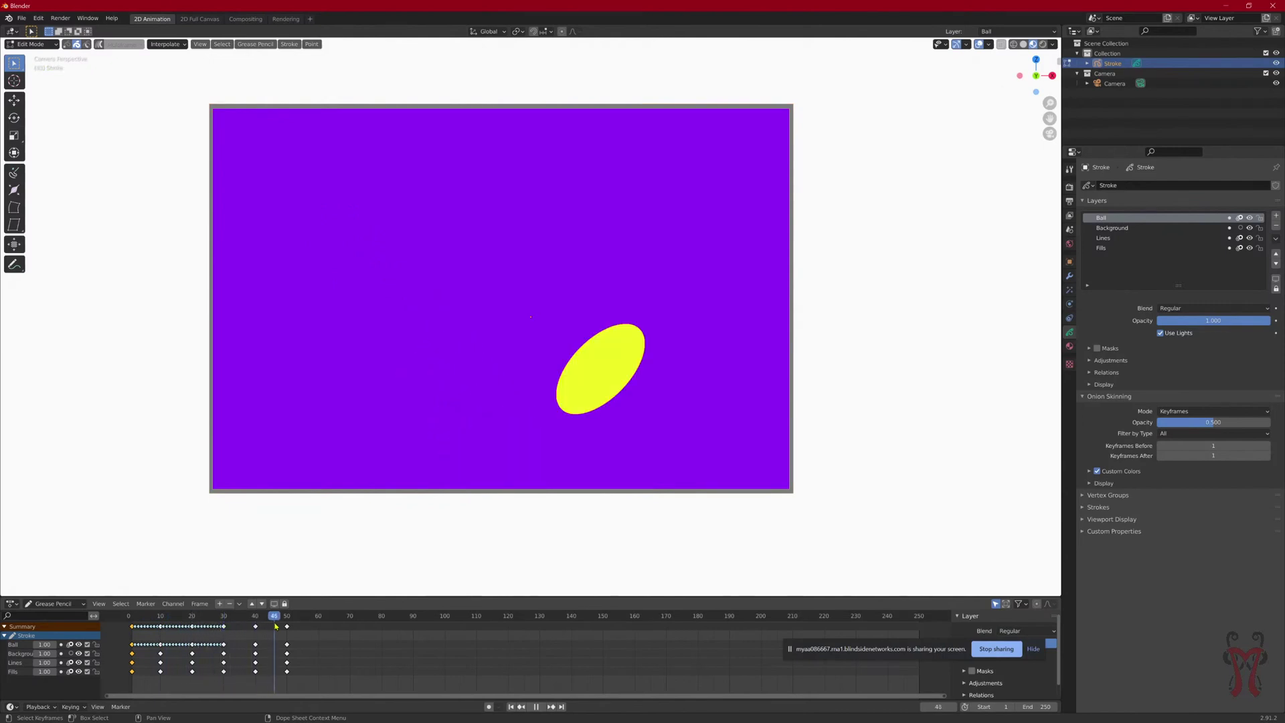
drag(249, 615, 239, 616)
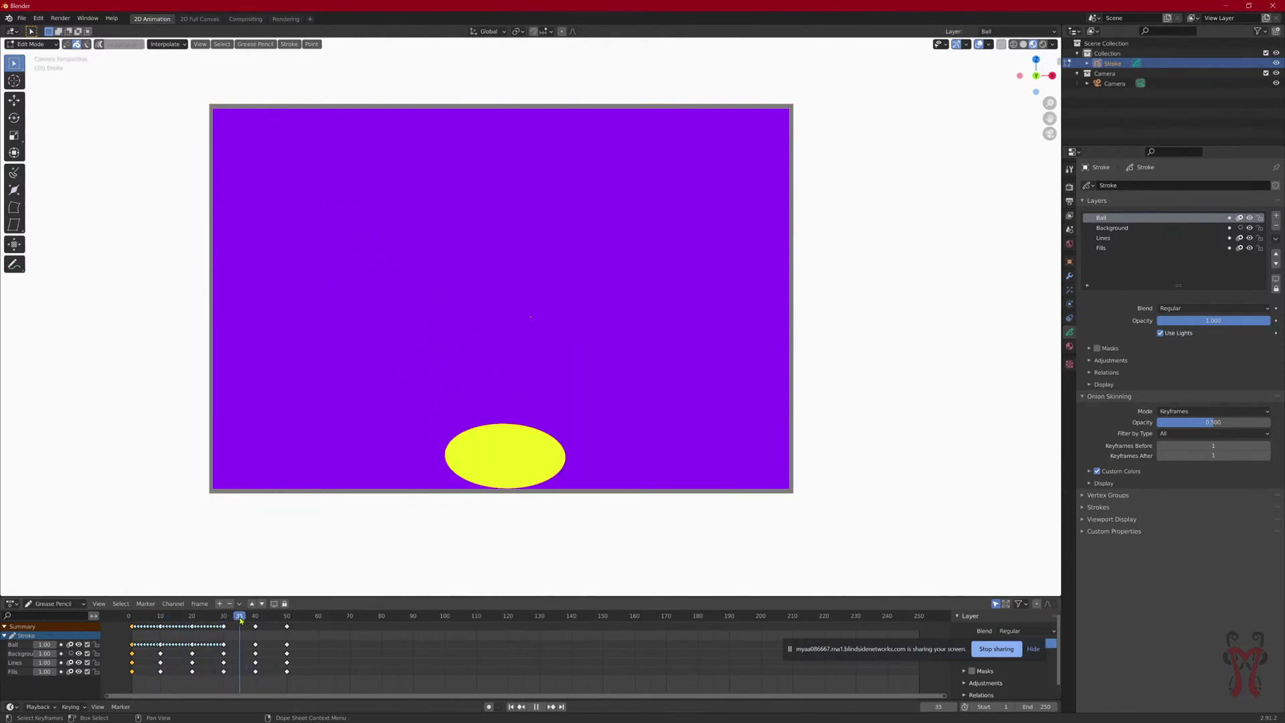
click(179, 43)
click(167, 81)
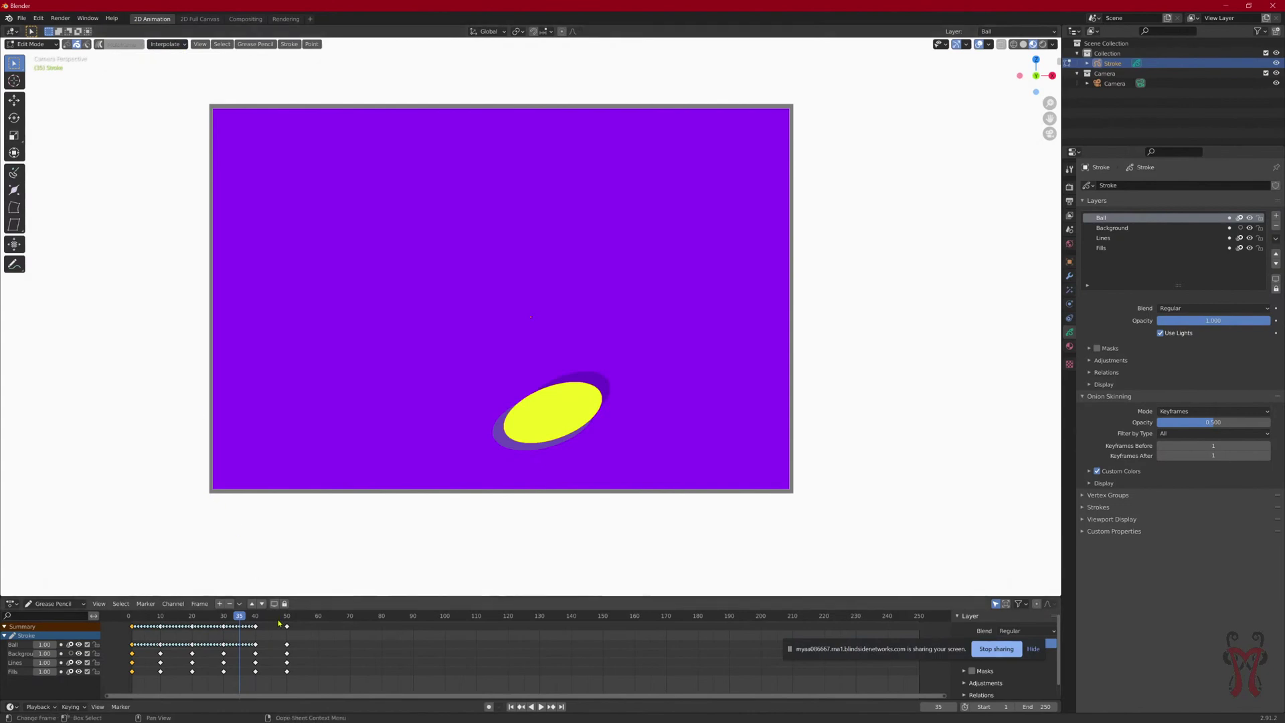
Step: At frame 45, interpolate a sequence of in-between ball frames between the keyframes at 40 and 50
click(271, 616)
click(166, 43)
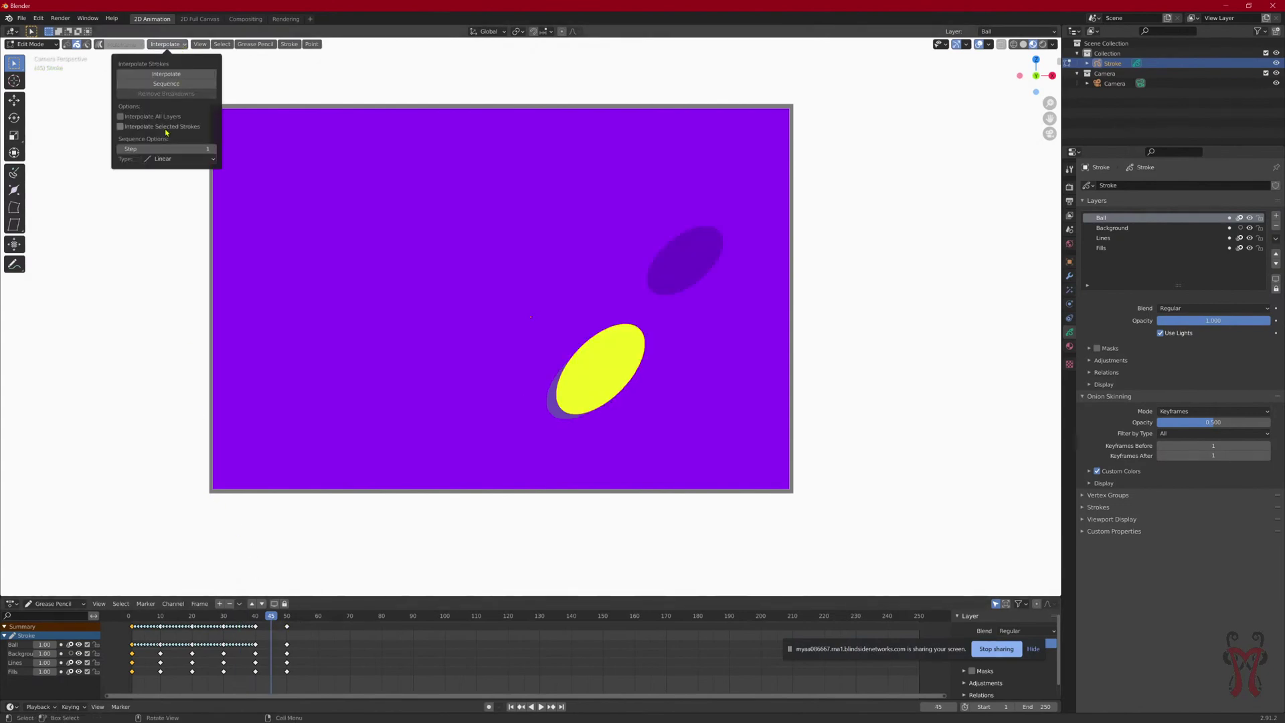
click(166, 83)
Step: Scrub back to frame 40, rotate the ball to a steeper angle and shift it left
key(space)
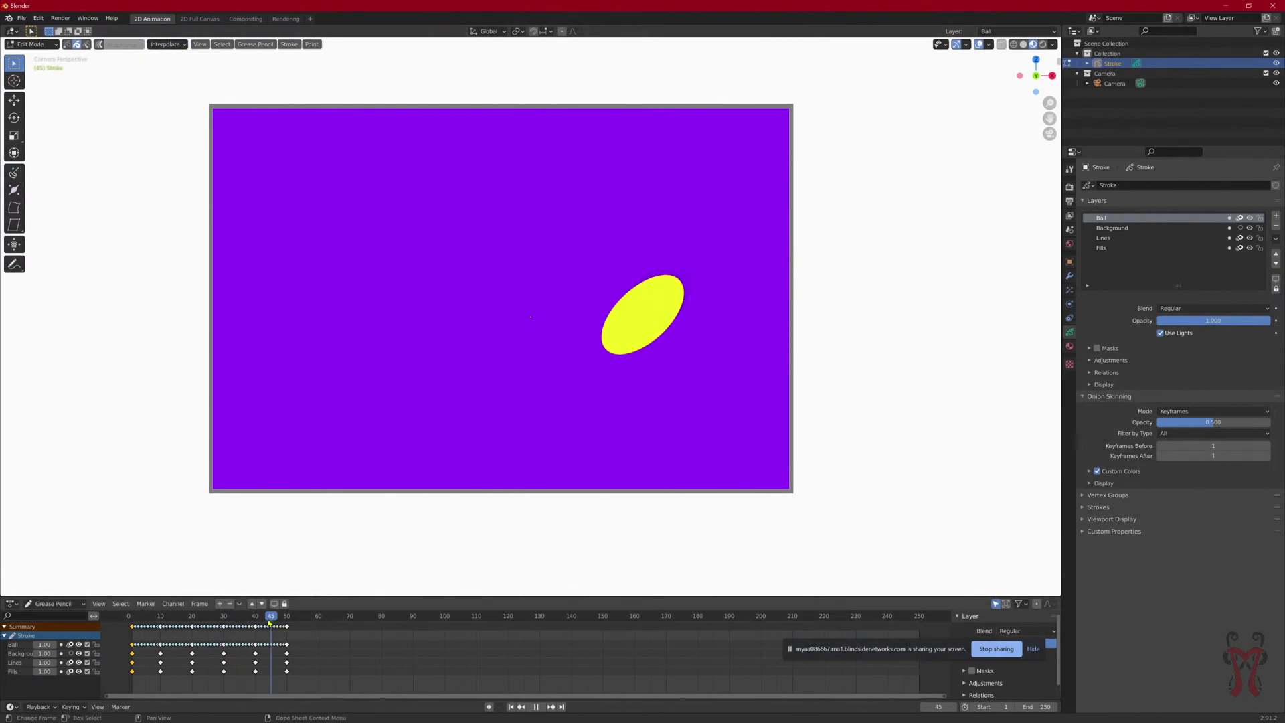
mouse_move(269, 622)
mouse_down()
mouse_move(201, 616)
mouse_move(288, 616)
mouse_move(216, 625)
mouse_move(256, 622)
mouse_up()
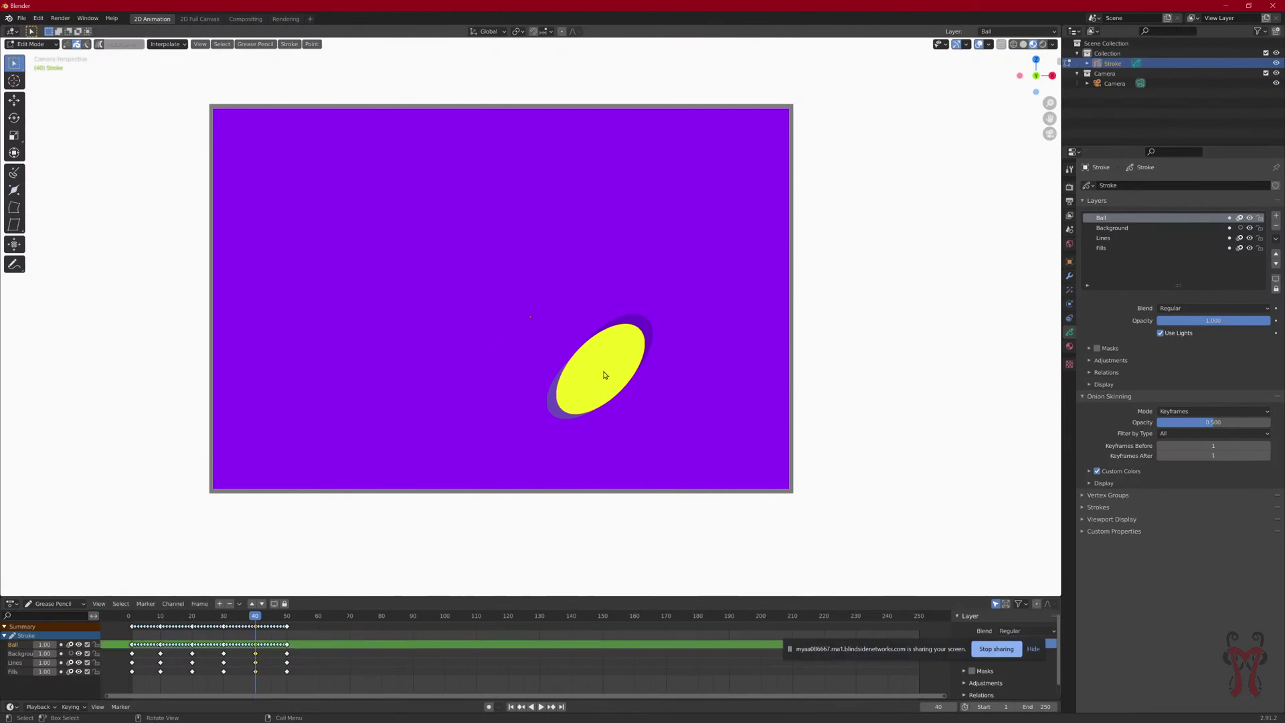
key(r)
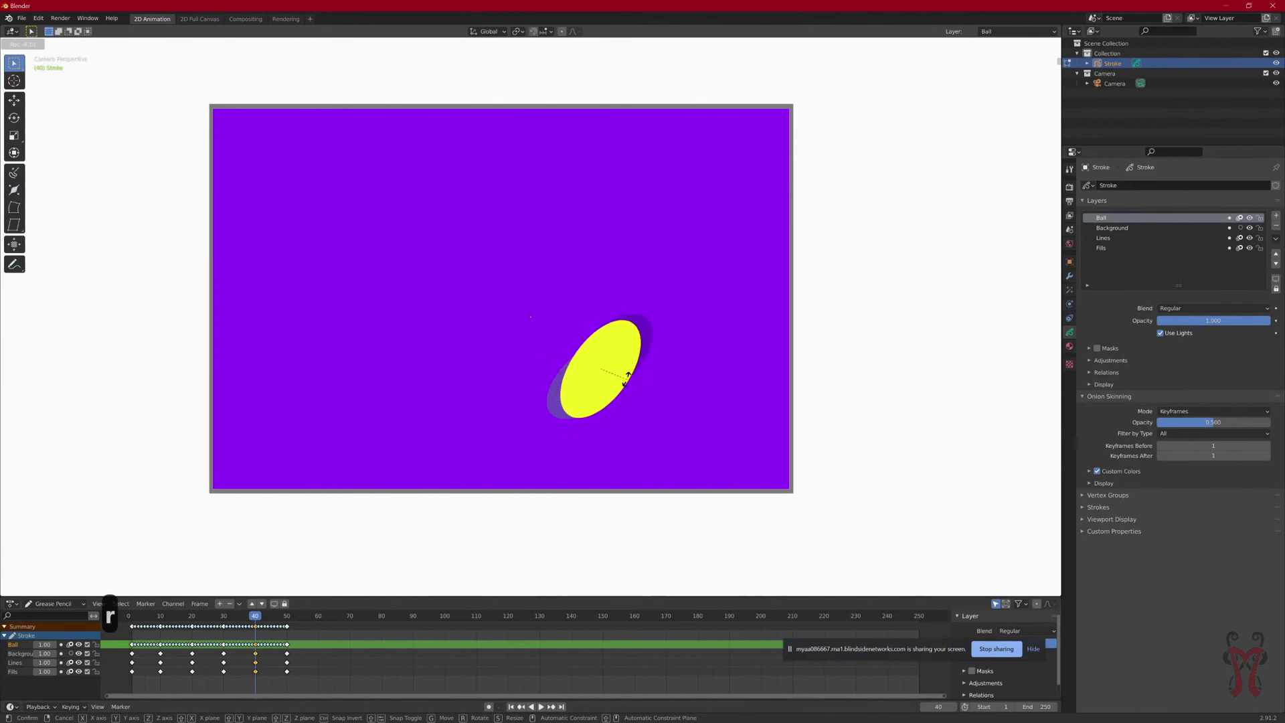
click(629, 383)
key(g)
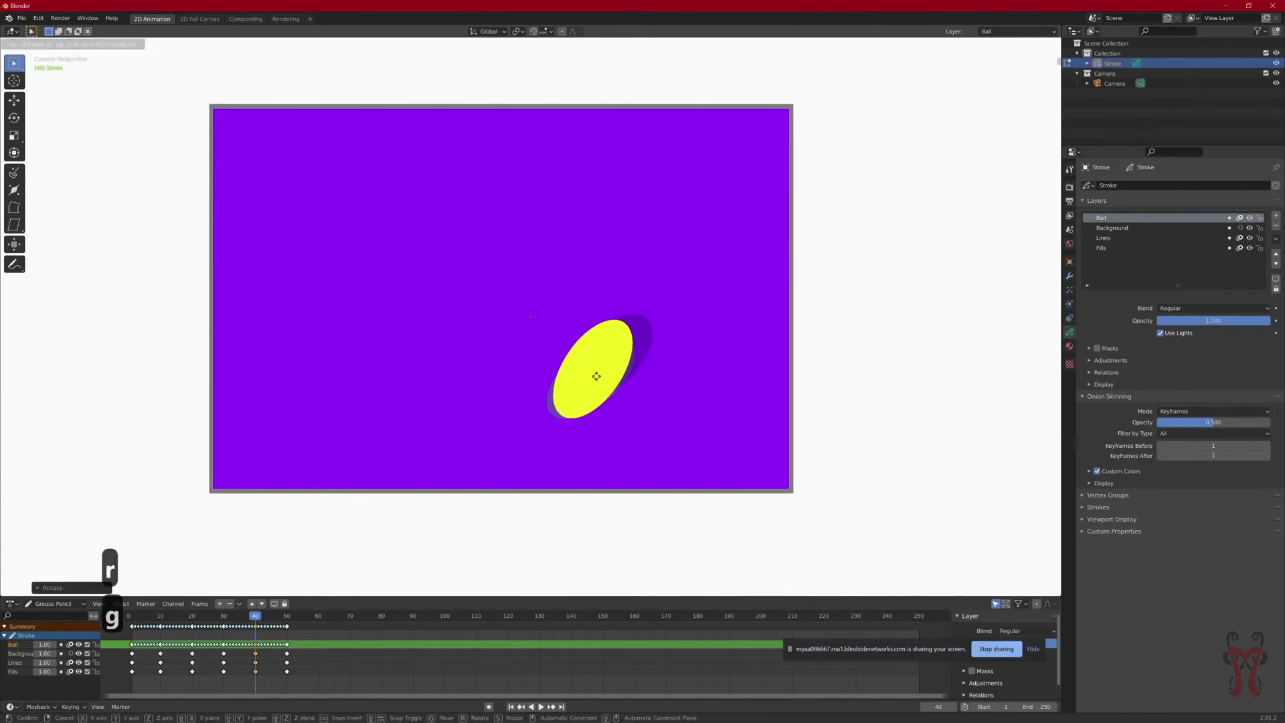
click(583, 375)
mouse_move(255, 618)
mouse_down()
mouse_move(239, 622)
mouse_move(265, 622)
mouse_move(227, 626)
mouse_move(255, 622)
mouse_up()
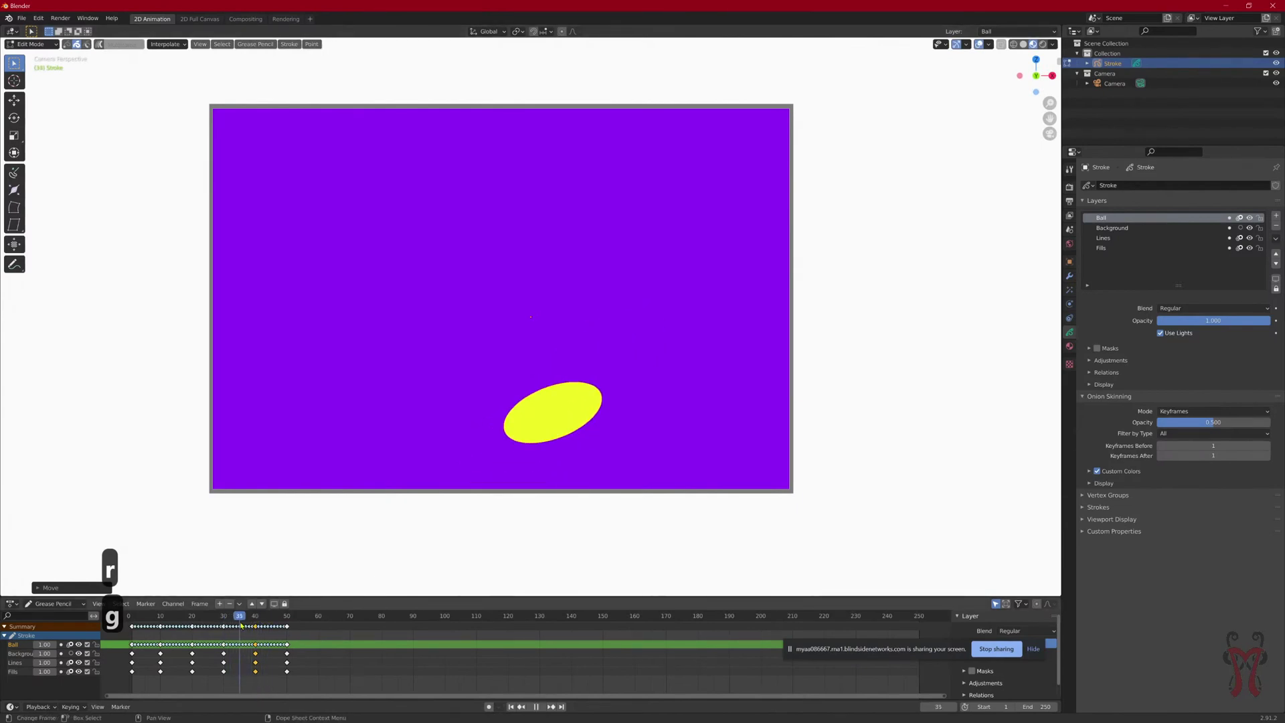
Step: Undo the frame 40 ball adjustments and the interpolated sequences between frames 30 and 50
key(ctrl+z)
key(ctrl+z)
key(ctrl+z)
key(ctrl+z)
key(ctrl+z)
key(ctrl+z)
key(ctrl+z)
key(ctrl+z)
key(ctrl+z)
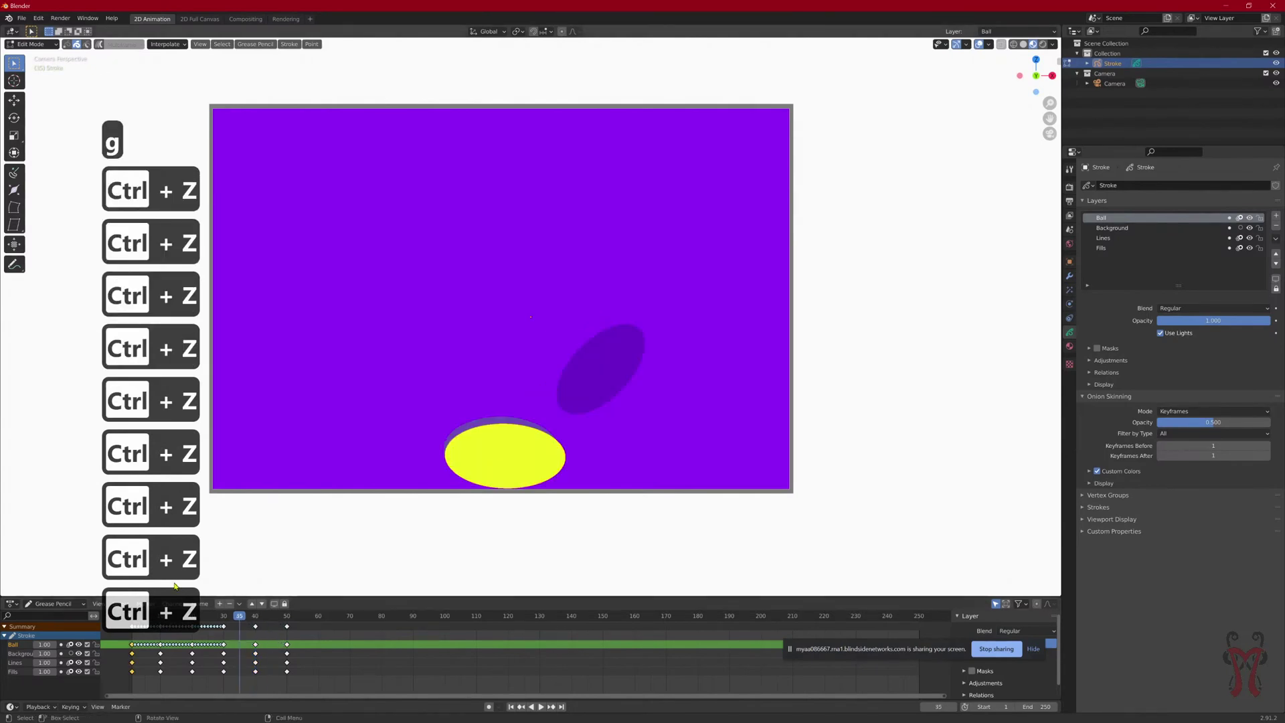
Step: At frame 40, move the ball slightly up and to the left
drag(239, 620, 255, 618)
key(space)
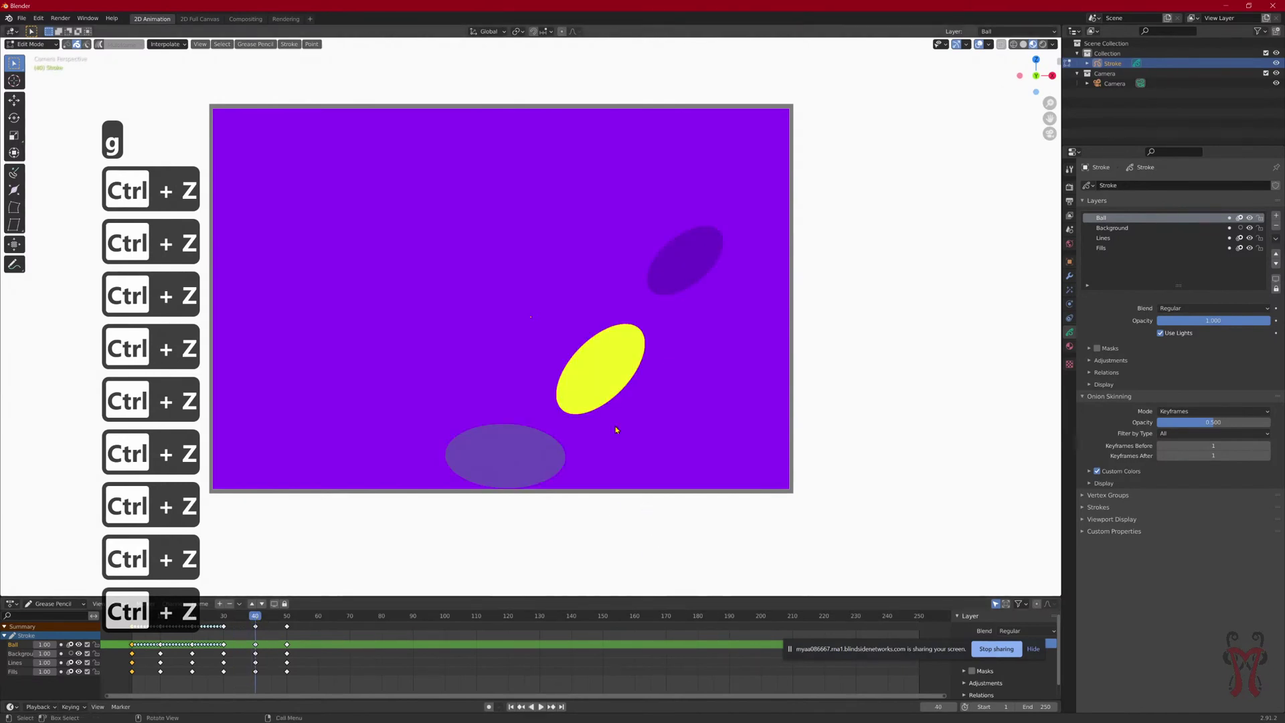
key(g)
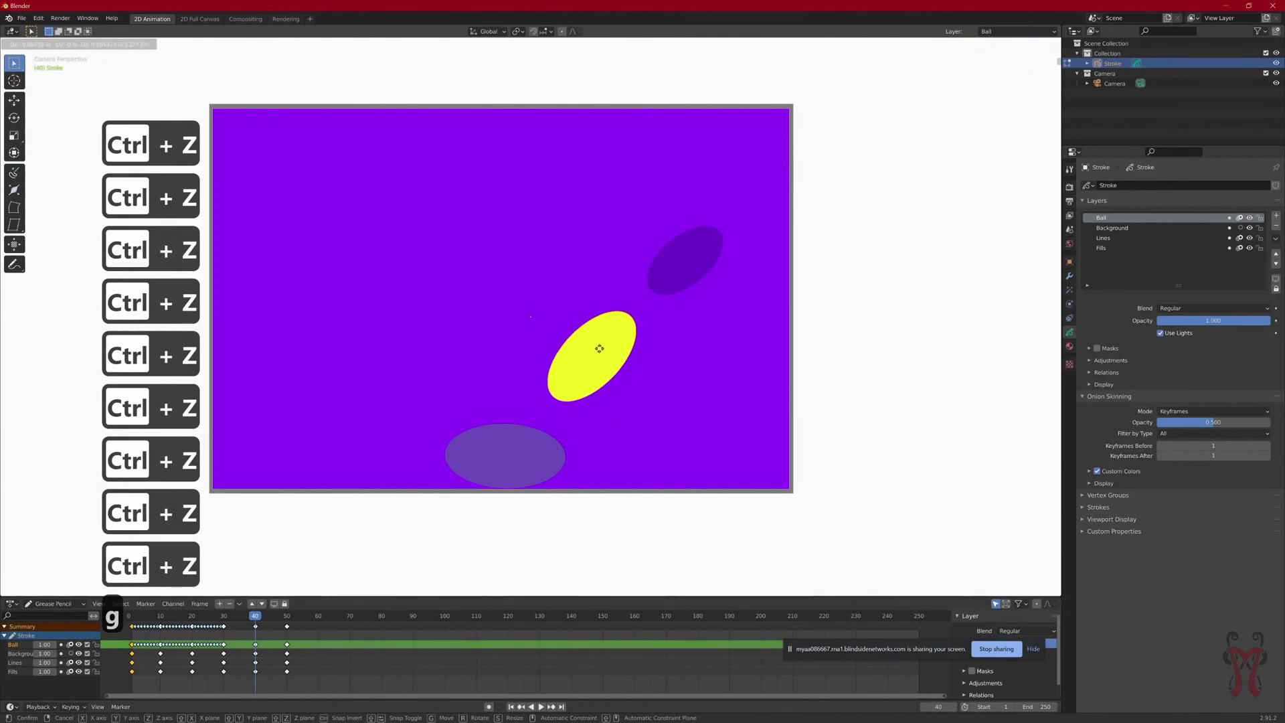
click(584, 352)
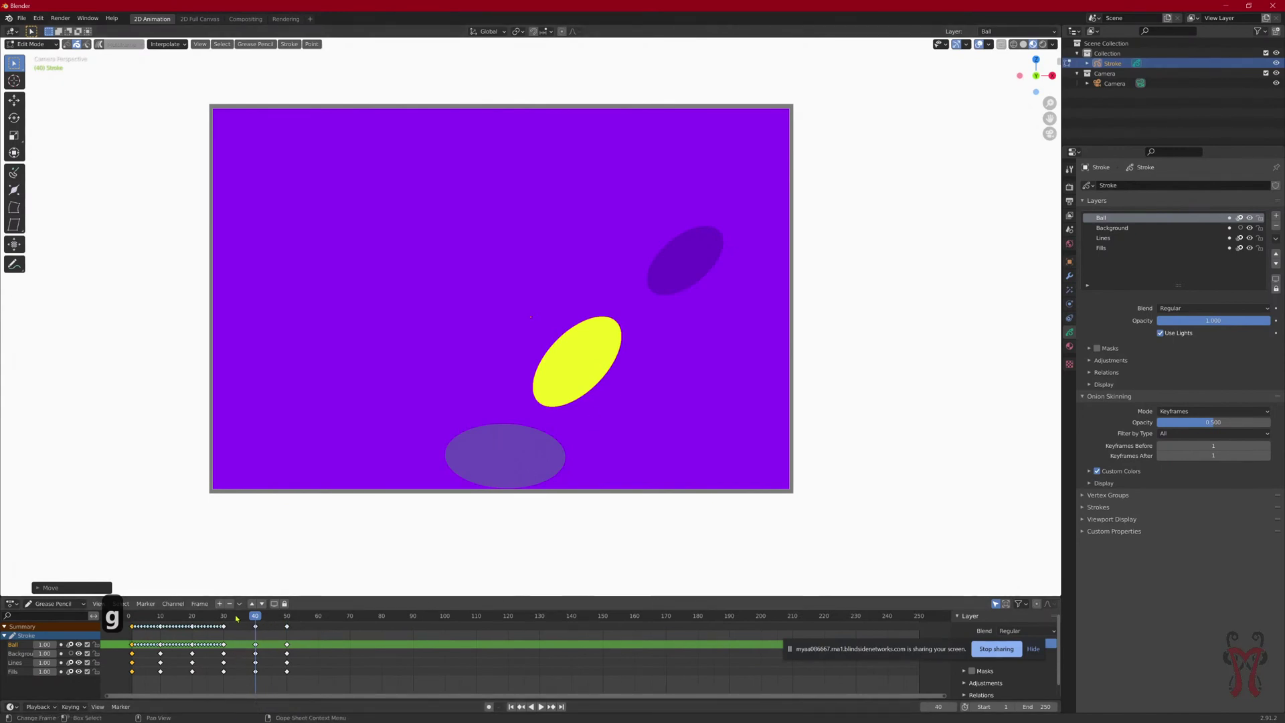
Step: Scrub through frames 20 to 40, return to frame 35 and interpolate a sequence of ball frames between the keyframes at 30 and 40
click(192, 617)
drag(192, 620, 259, 618)
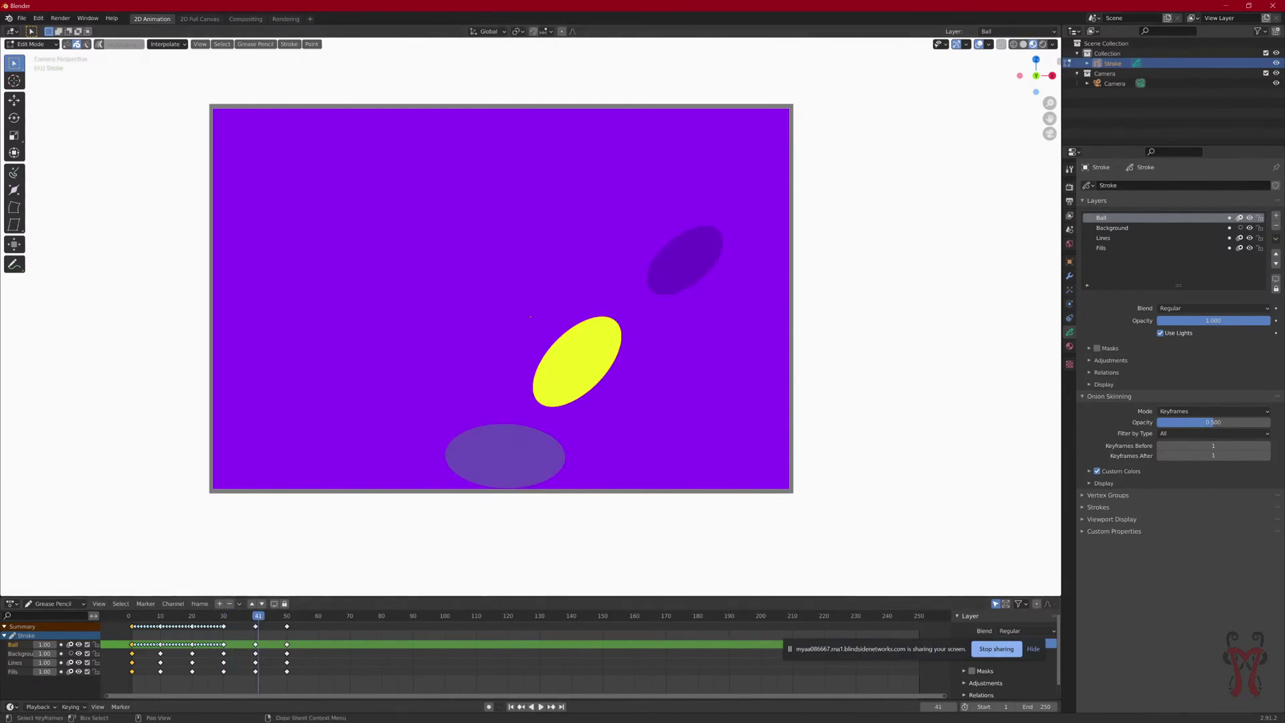
key(Left)
key(Left)
key(Left)
key(Left)
key(Left)
key(Left)
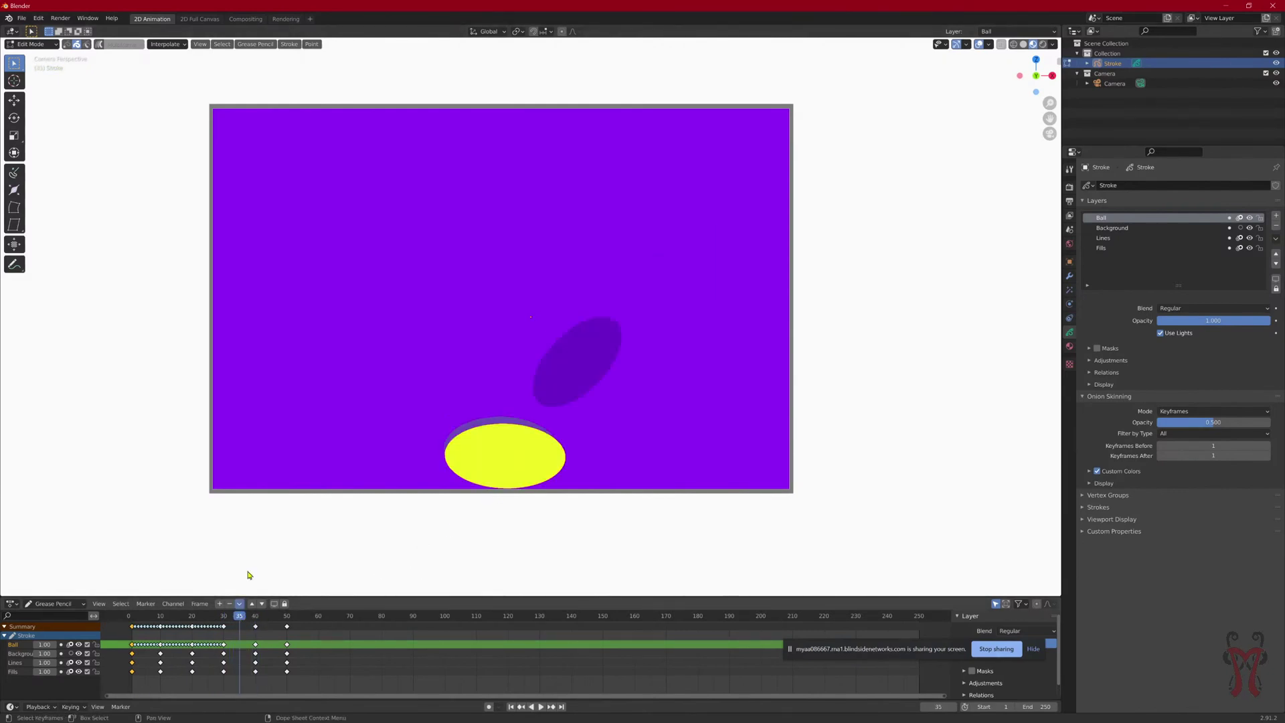
click(168, 44)
click(167, 83)
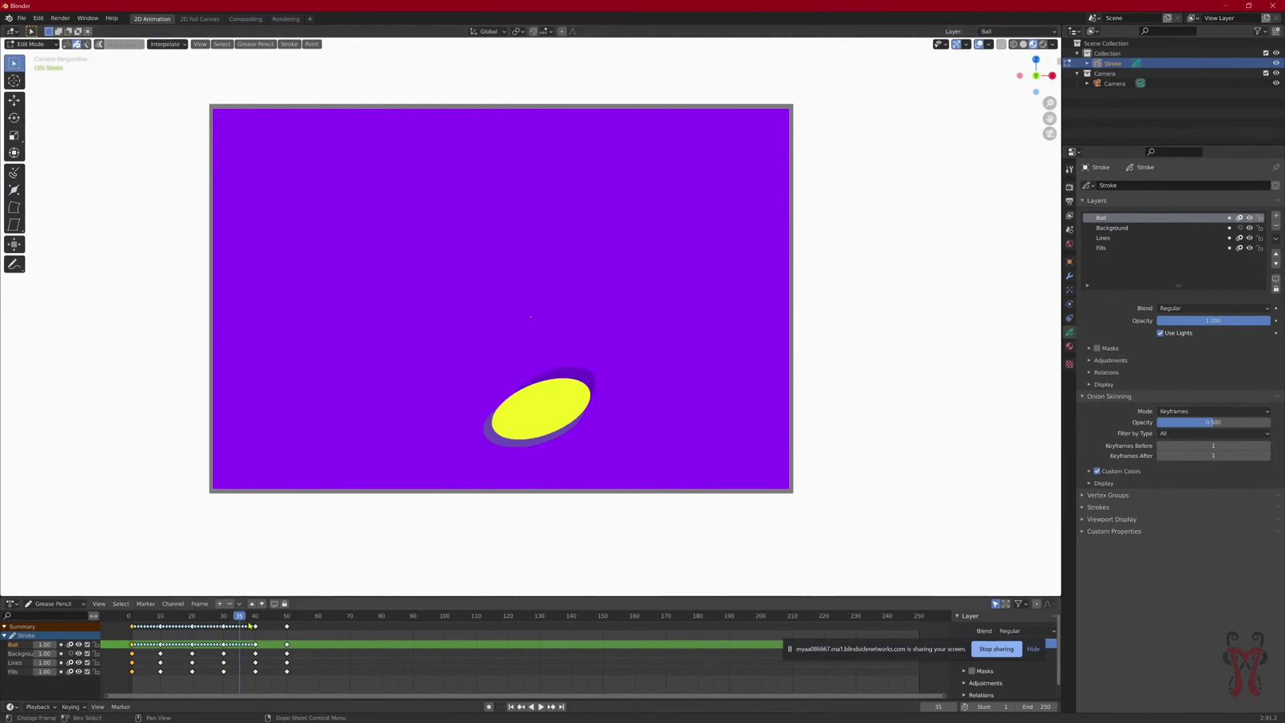
Step: Play and scrub the animation to review the ball's motion through frame 40, keeping the Ball layer active
key(space)
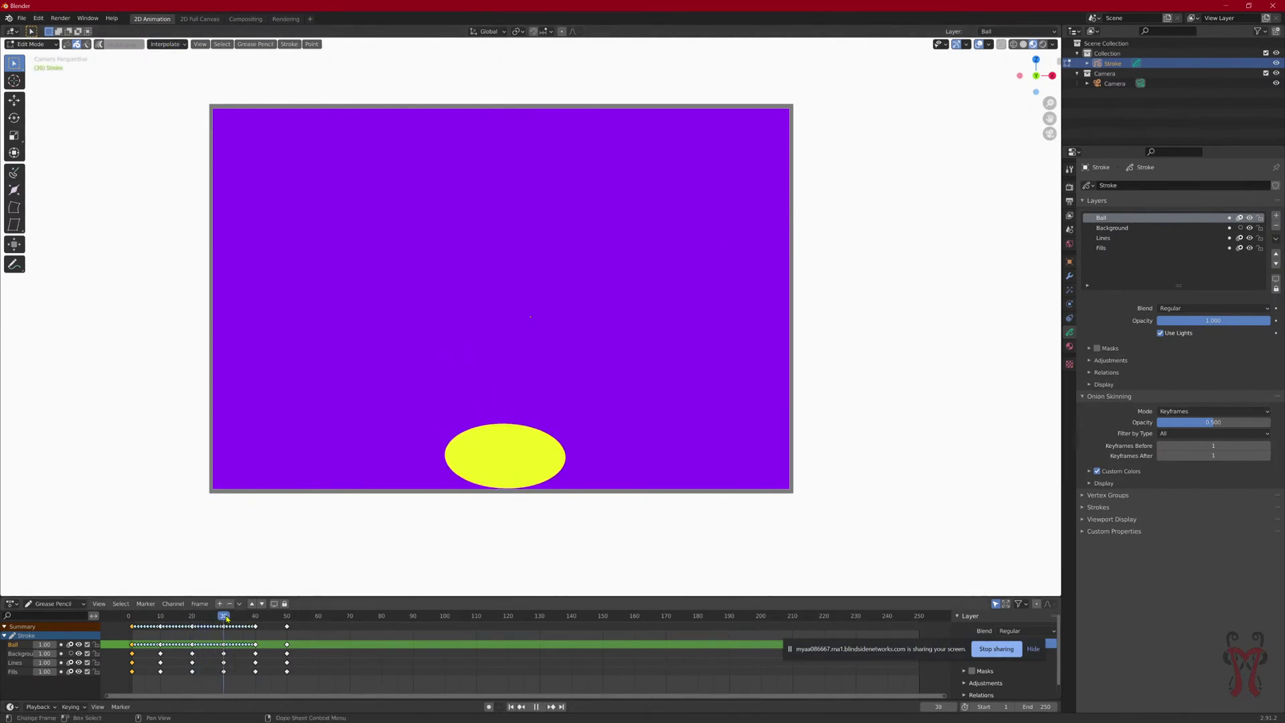
drag(245, 619, 199, 661)
key(space)
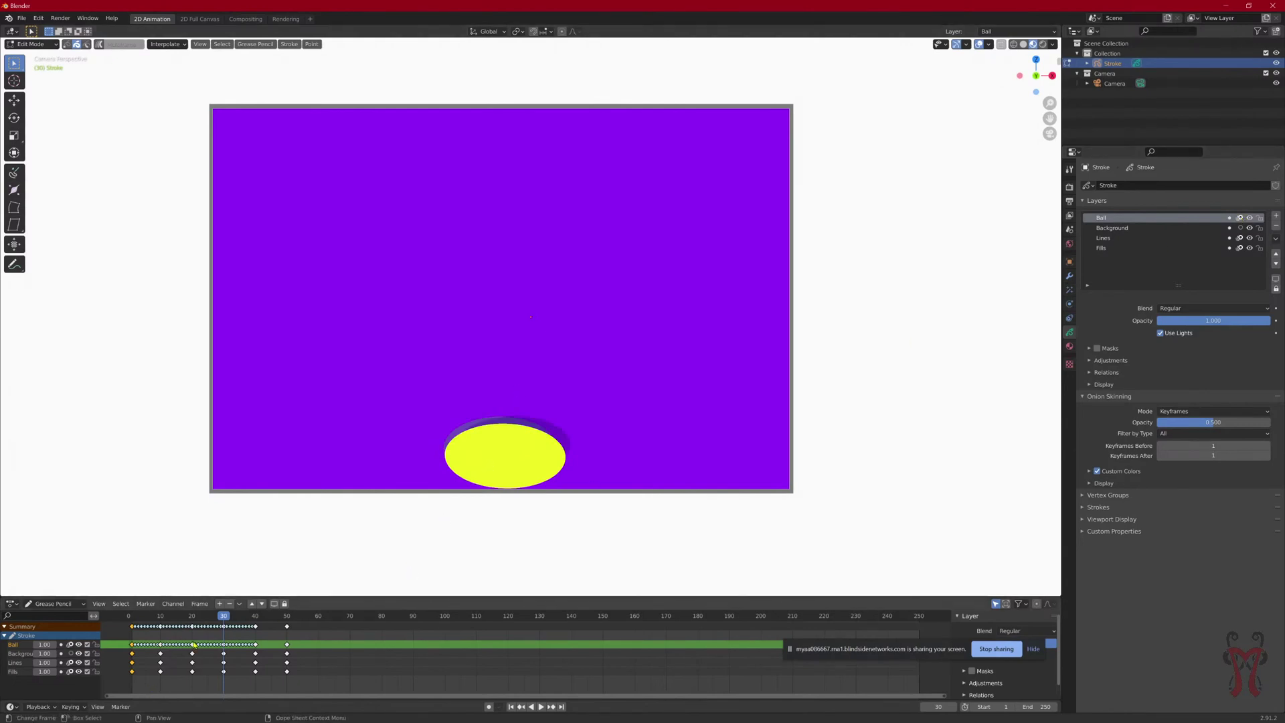
drag(219, 623, 204, 624)
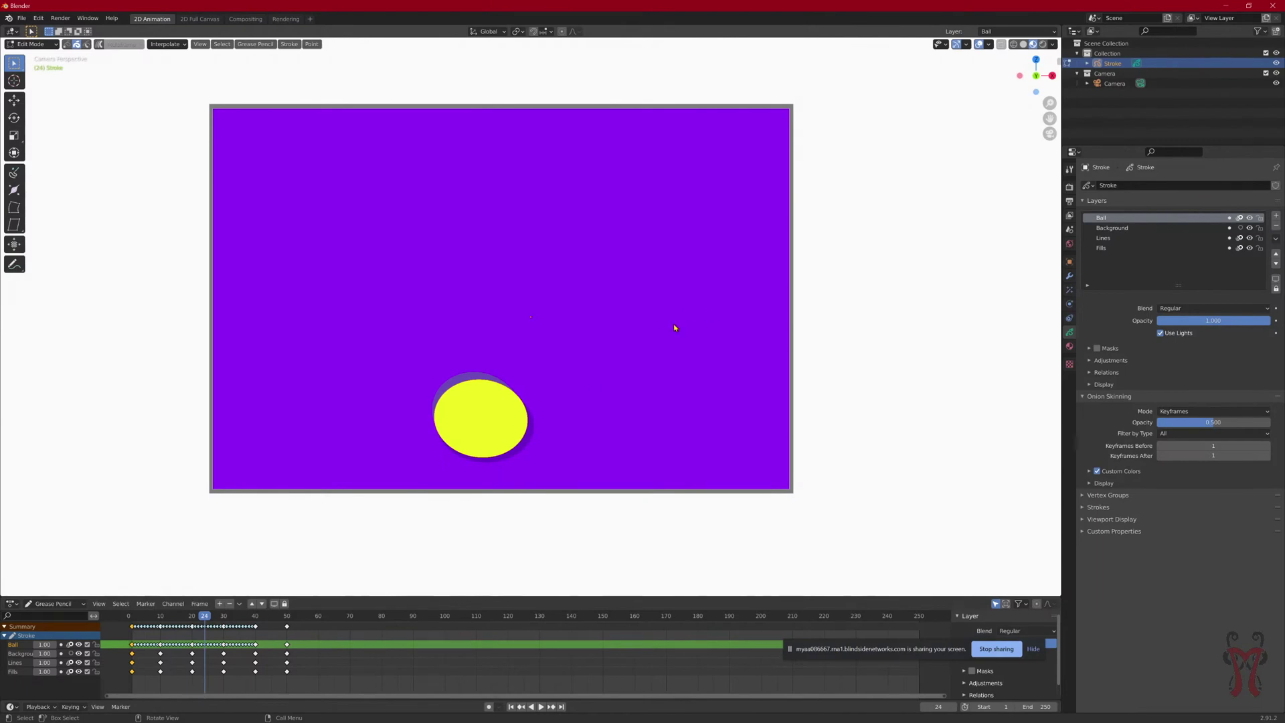
click(1120, 228)
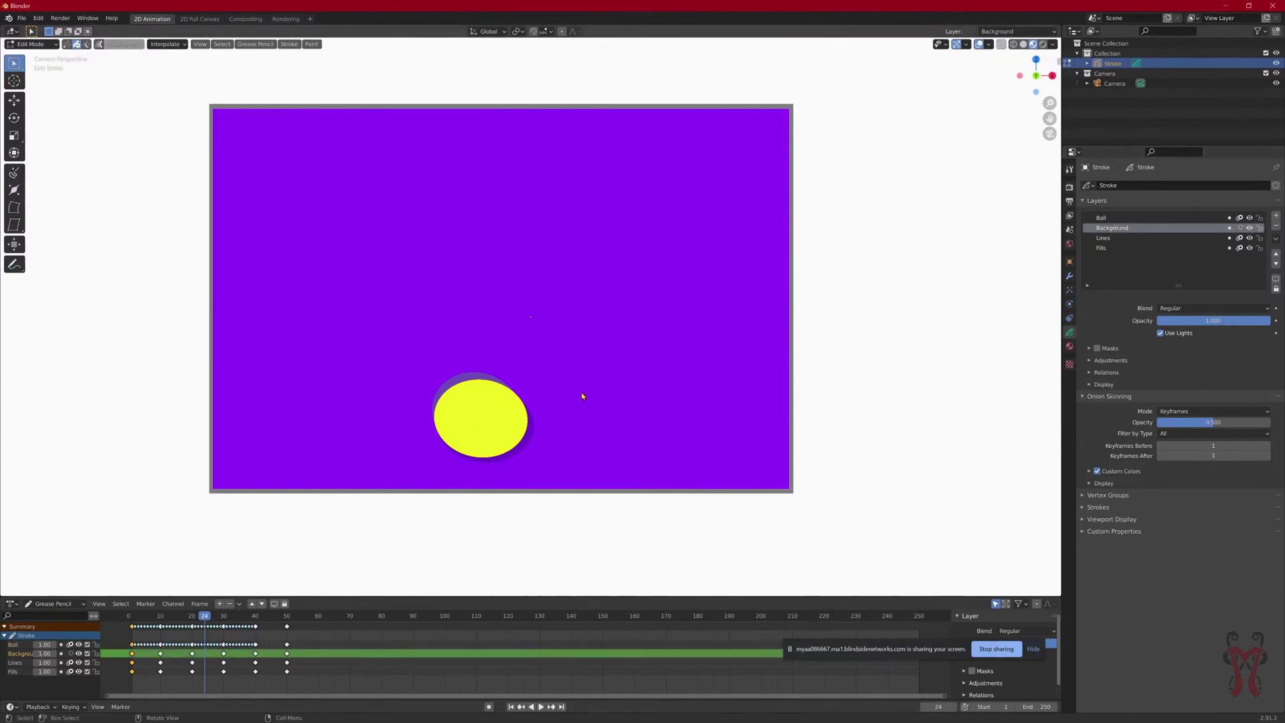
click(1116, 218)
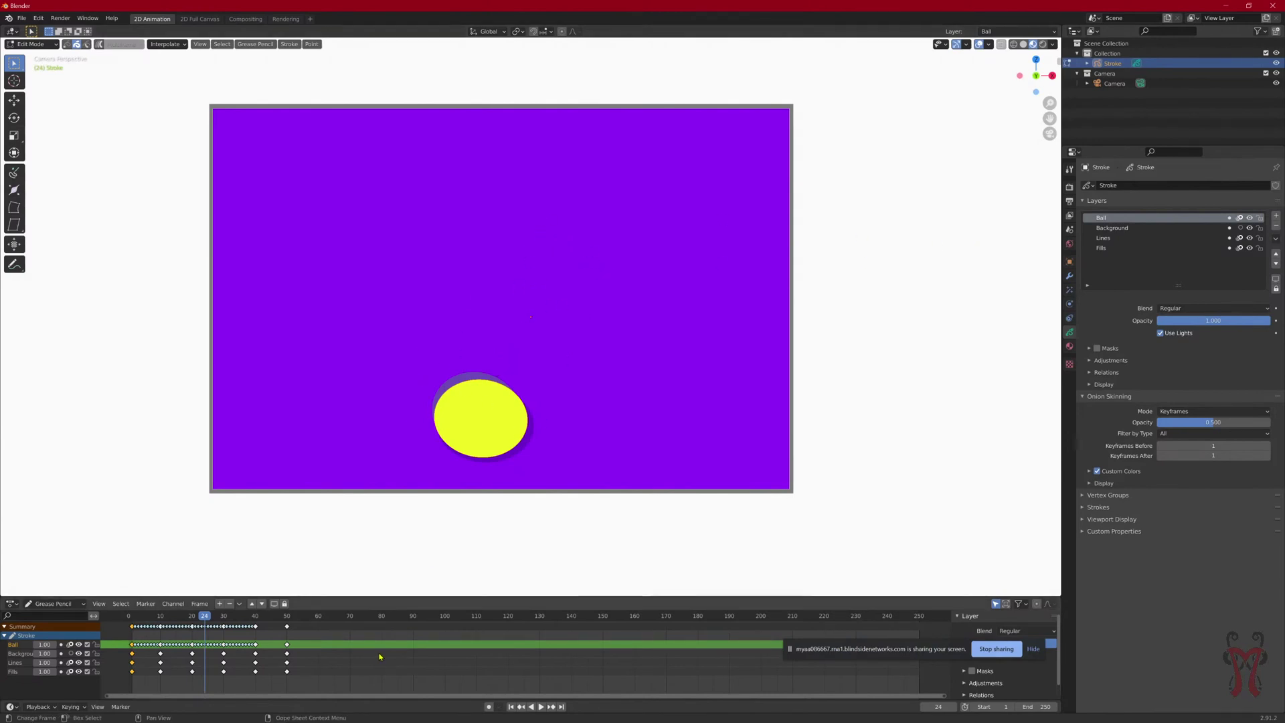
key(space)
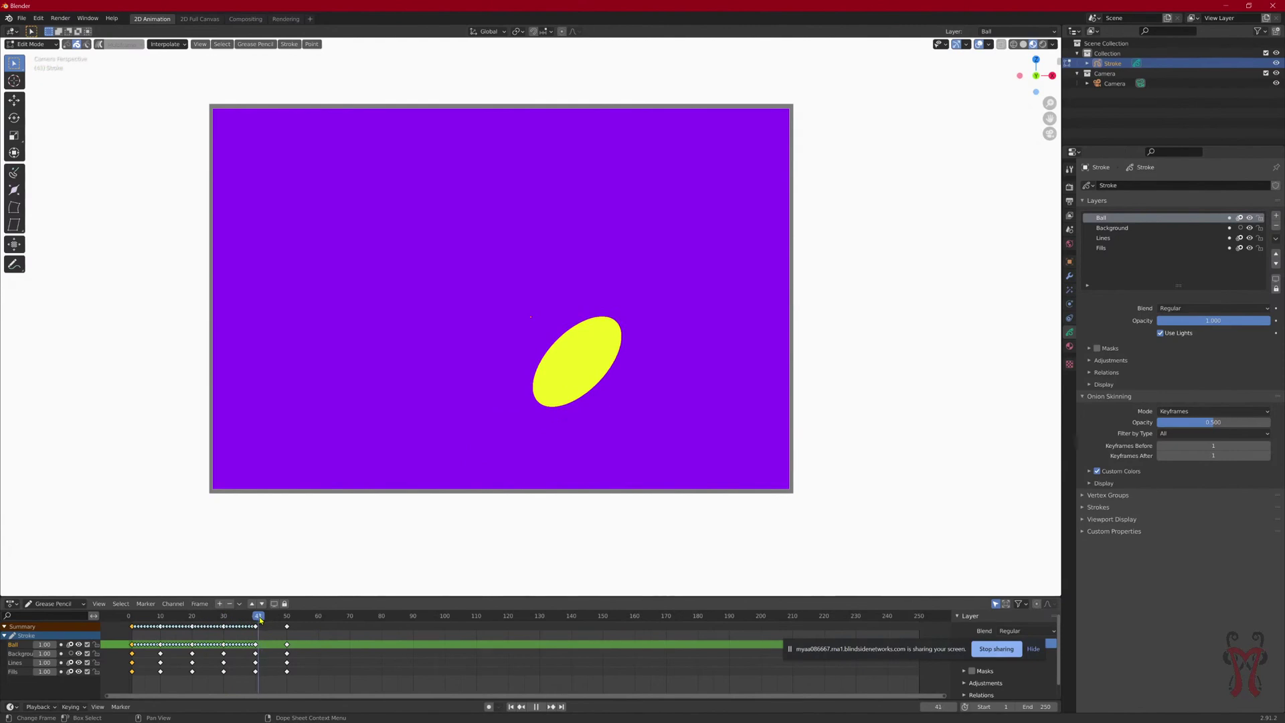
mouse_move(259, 619)
mouse_down()
mouse_move(160, 620)
mouse_move(239, 620)
mouse_up()
key(space)
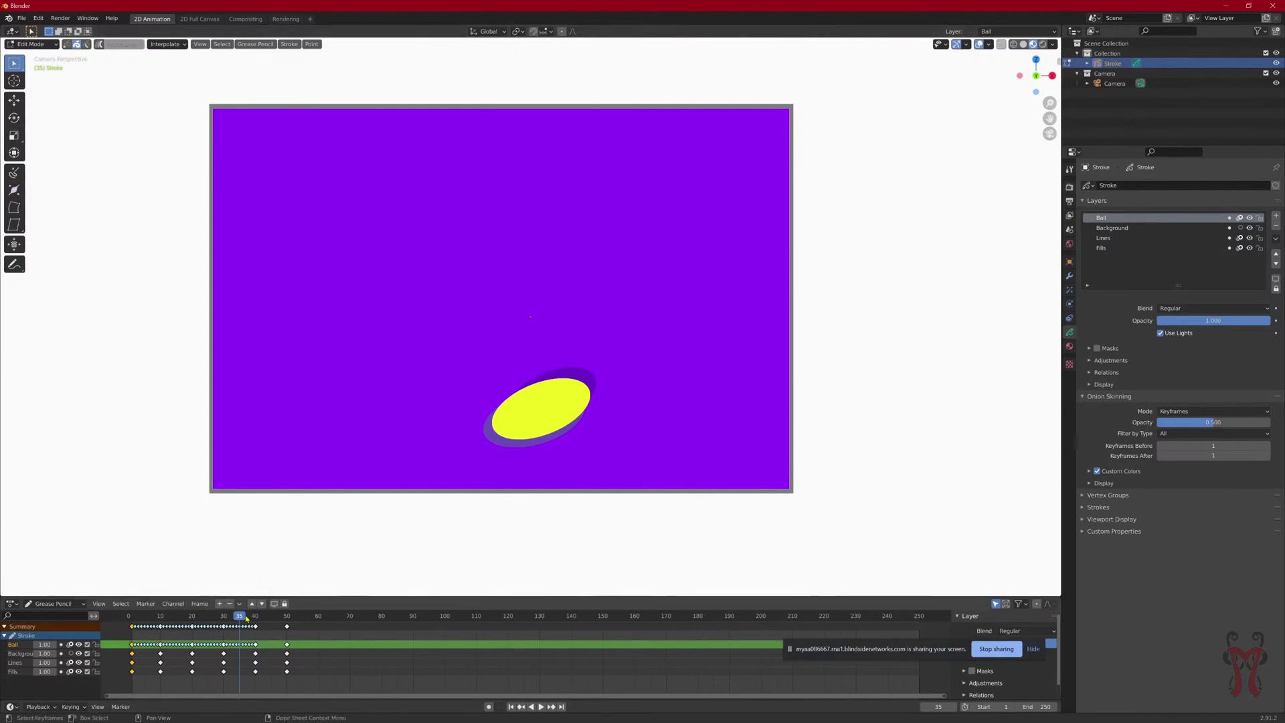
drag(245, 624, 132, 624)
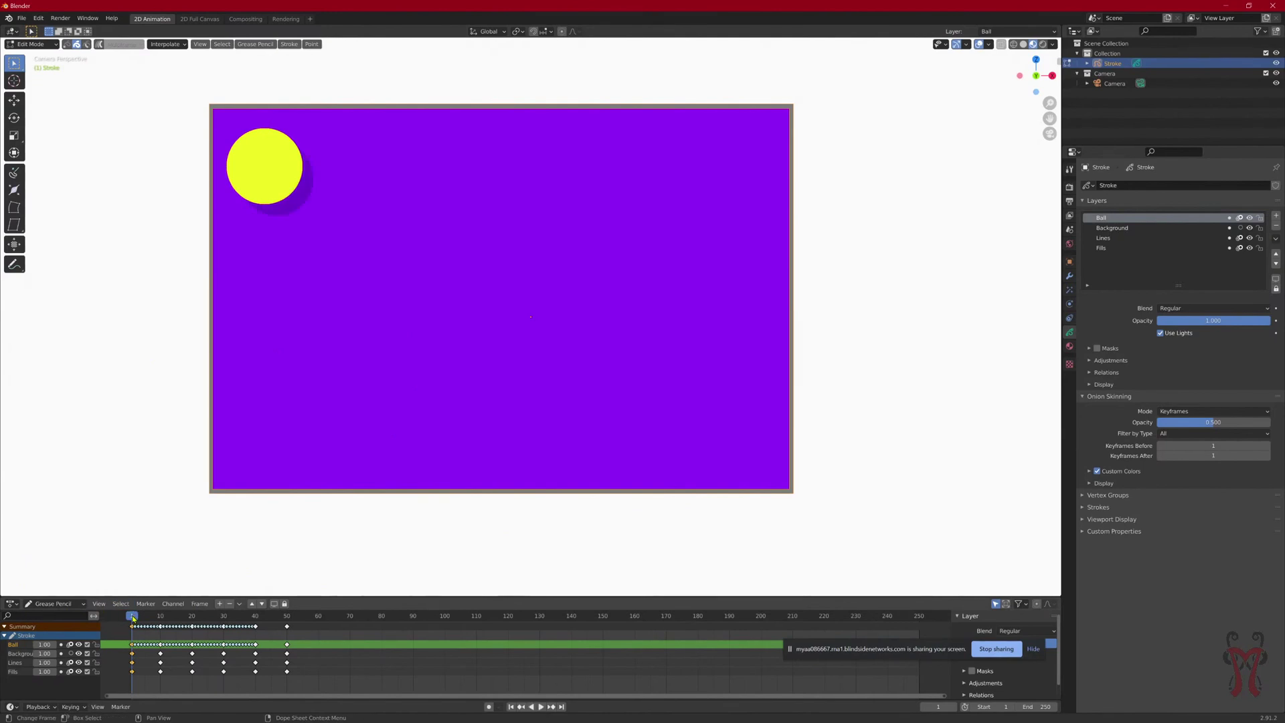
Step: At frame 45, interpolate a sequence of ball frames between the keyframes at 40 and 50, then scrub to frame 50
key(space)
click(288, 617)
drag(289, 620, 271, 620)
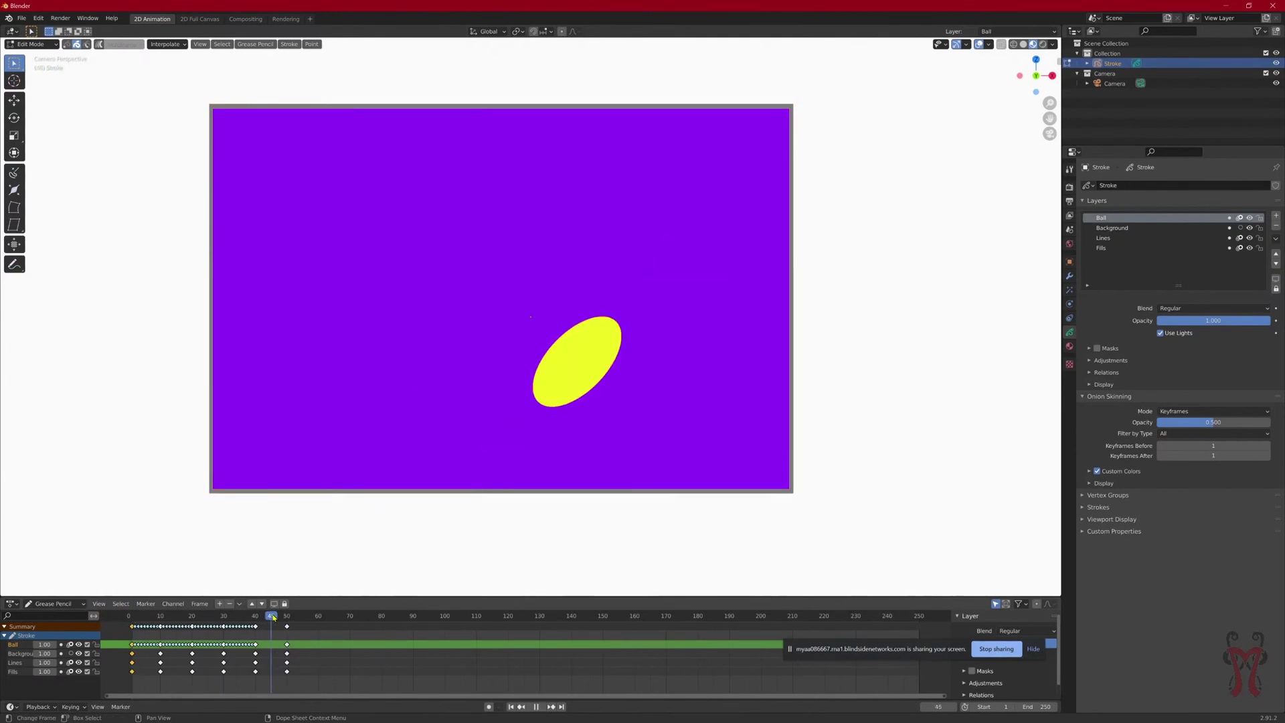
key(space)
click(160, 44)
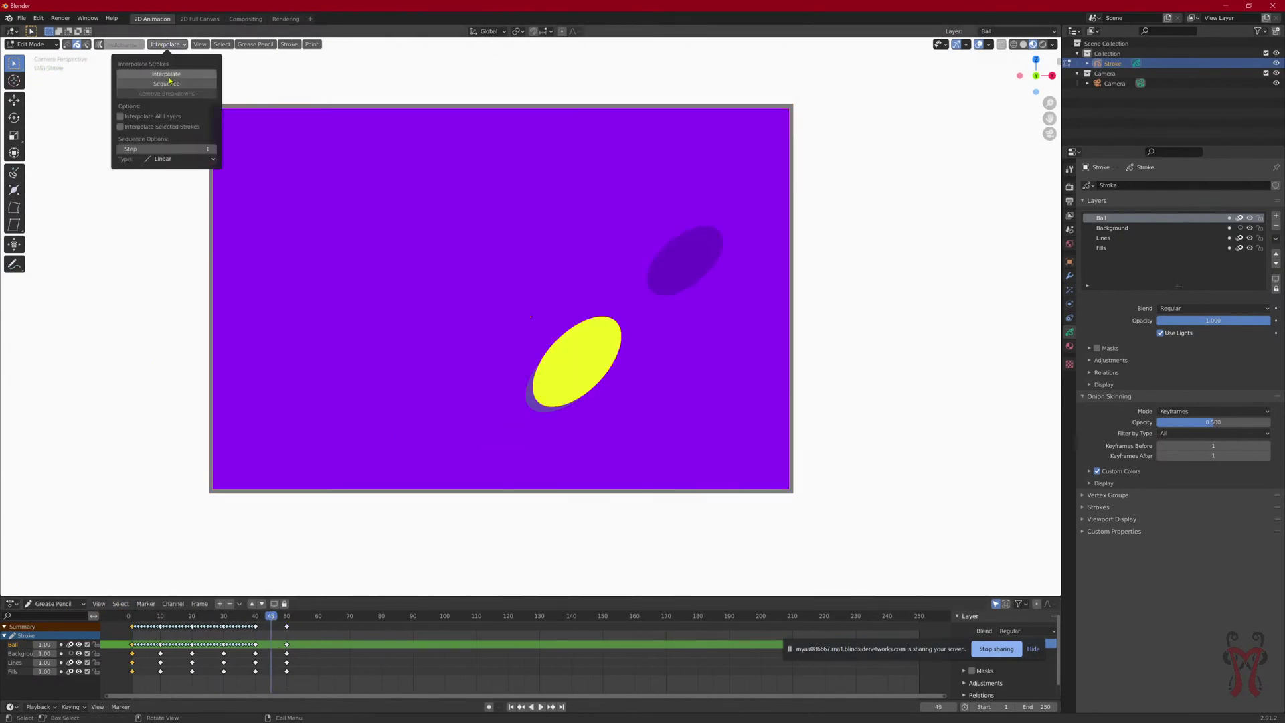
click(167, 84)
mouse_move(271, 617)
mouse_down()
mouse_move(289, 623)
mouse_move(201, 623)
mouse_move(305, 626)
mouse_move(286, 626)
mouse_up()
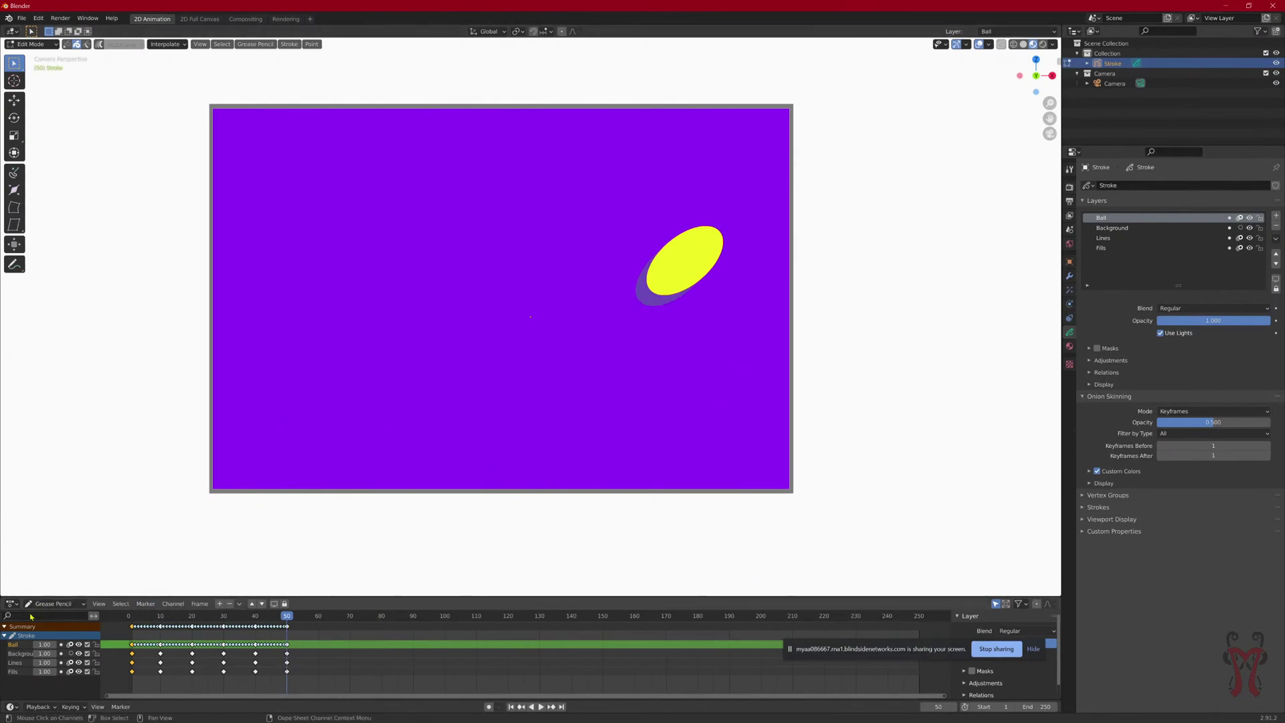
Step: Set the animation's end frame to 50
click(11, 603)
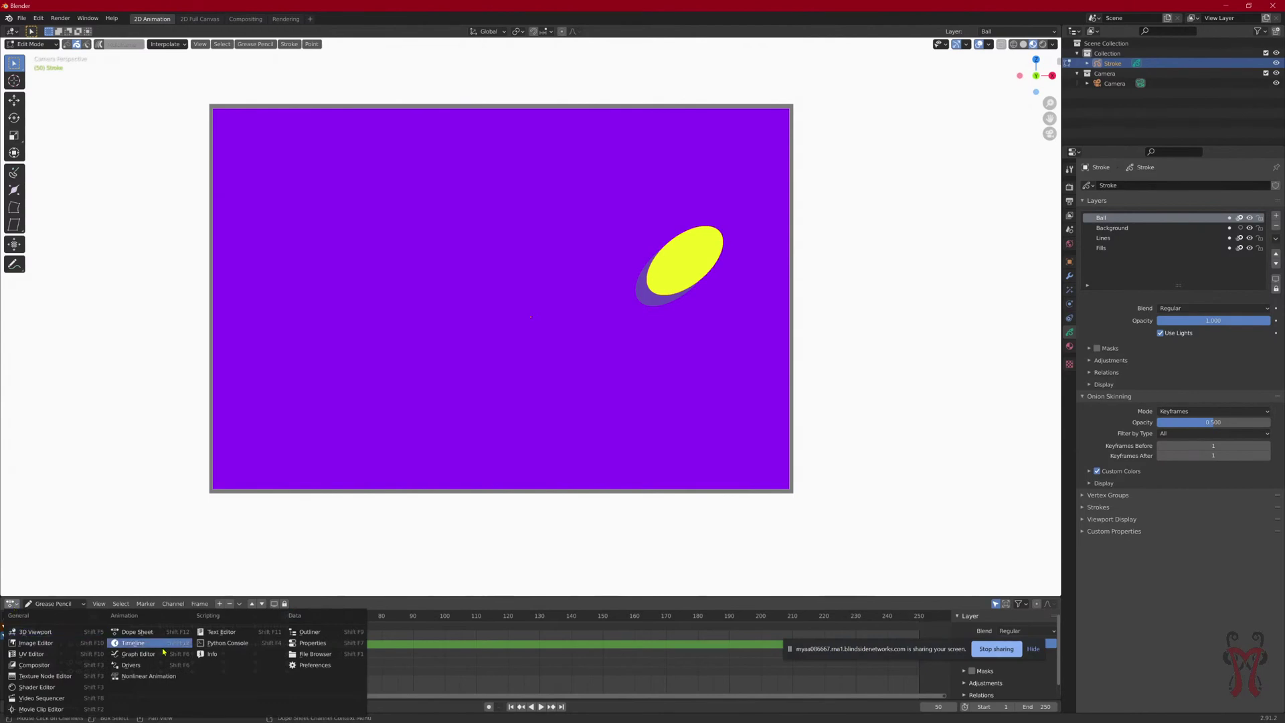
click(123, 644)
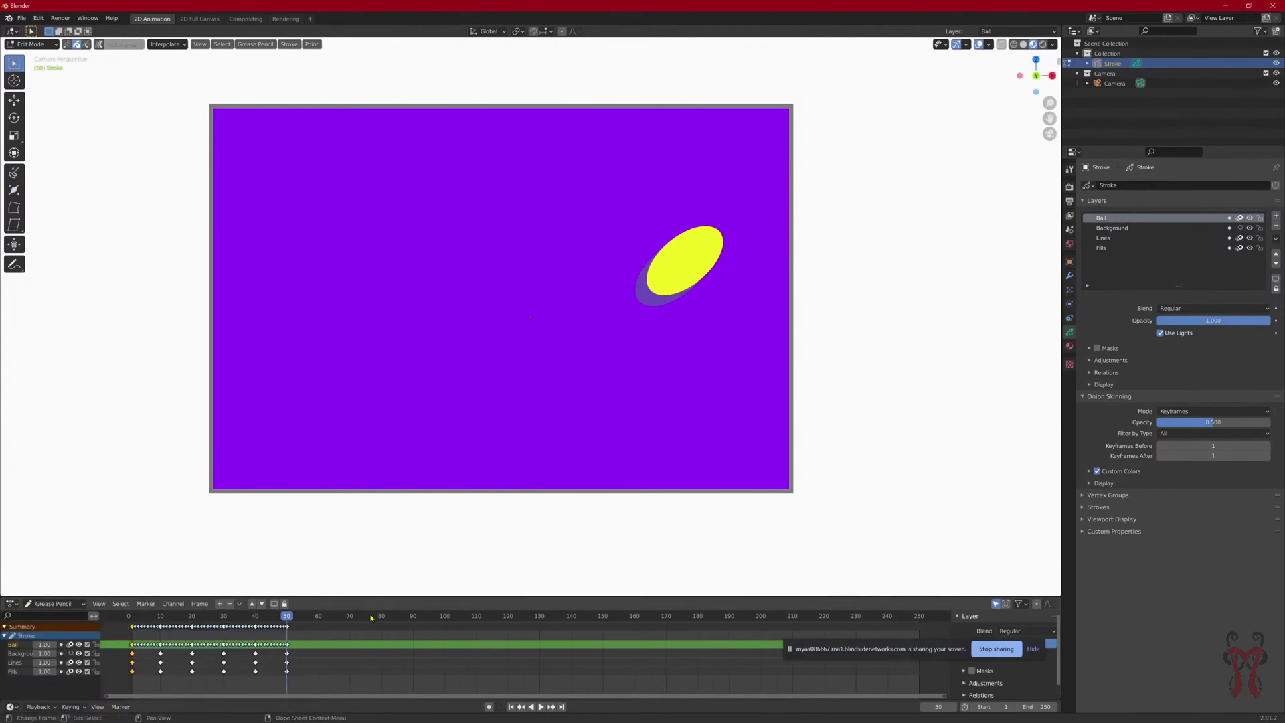
click(1040, 706)
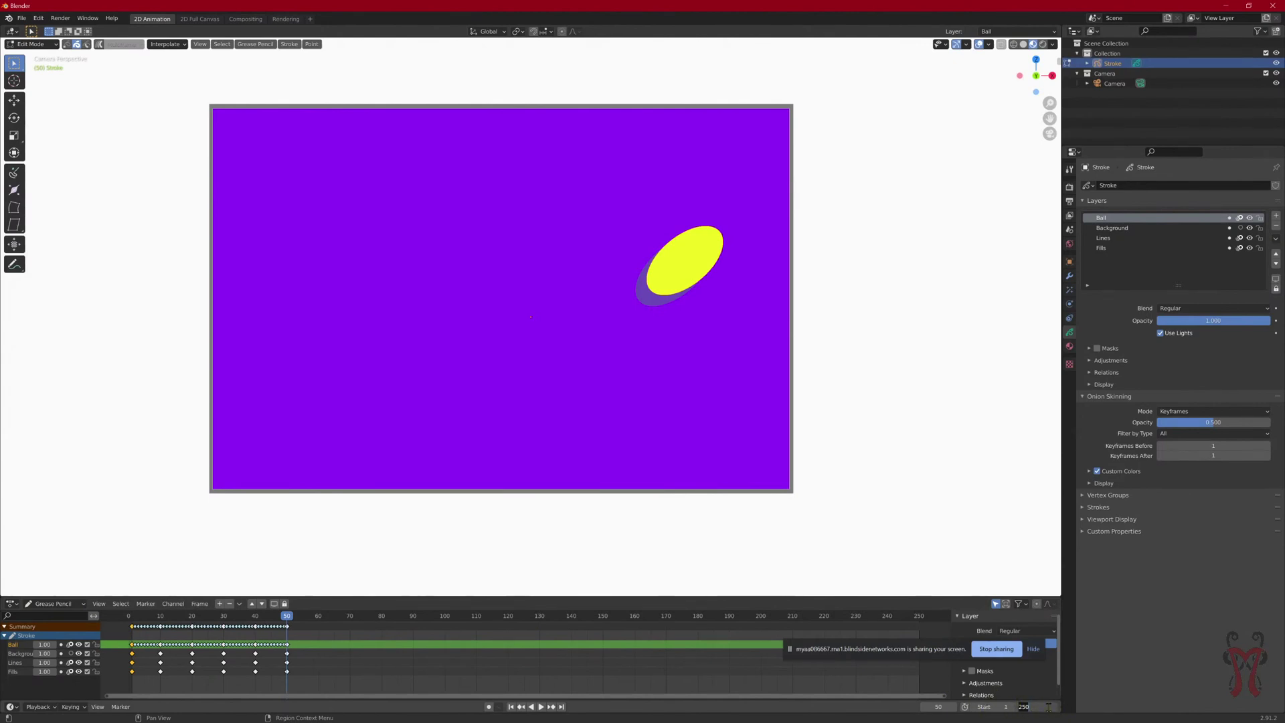
text(50)
key(Return)
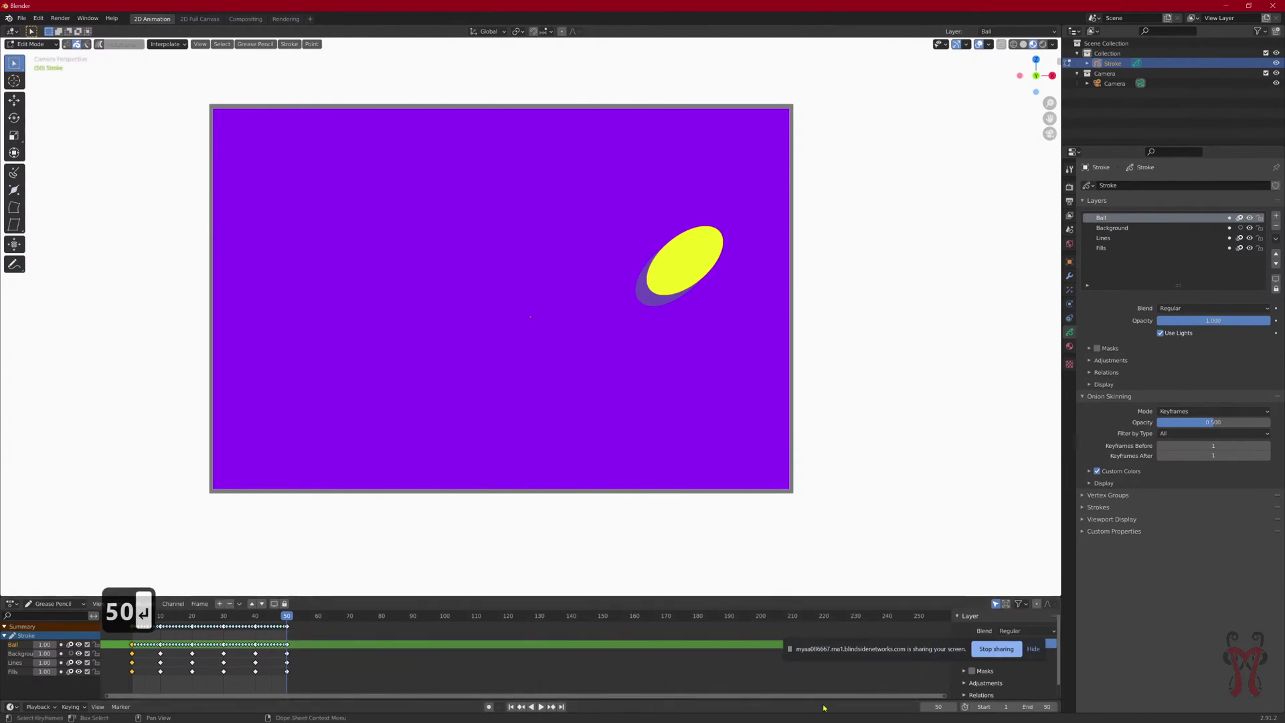
Step: Play back the shortened animation and go to frame 50 to check the ball's final position
key(space)
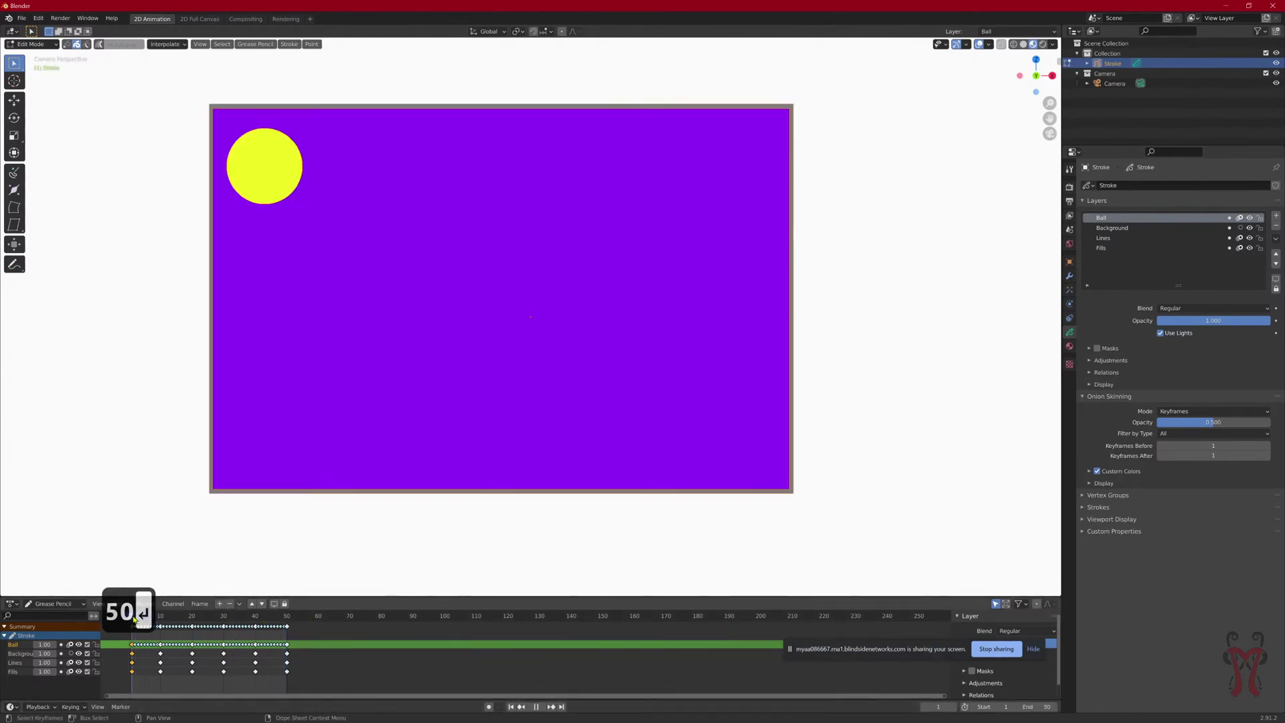
drag(225, 625, 291, 637)
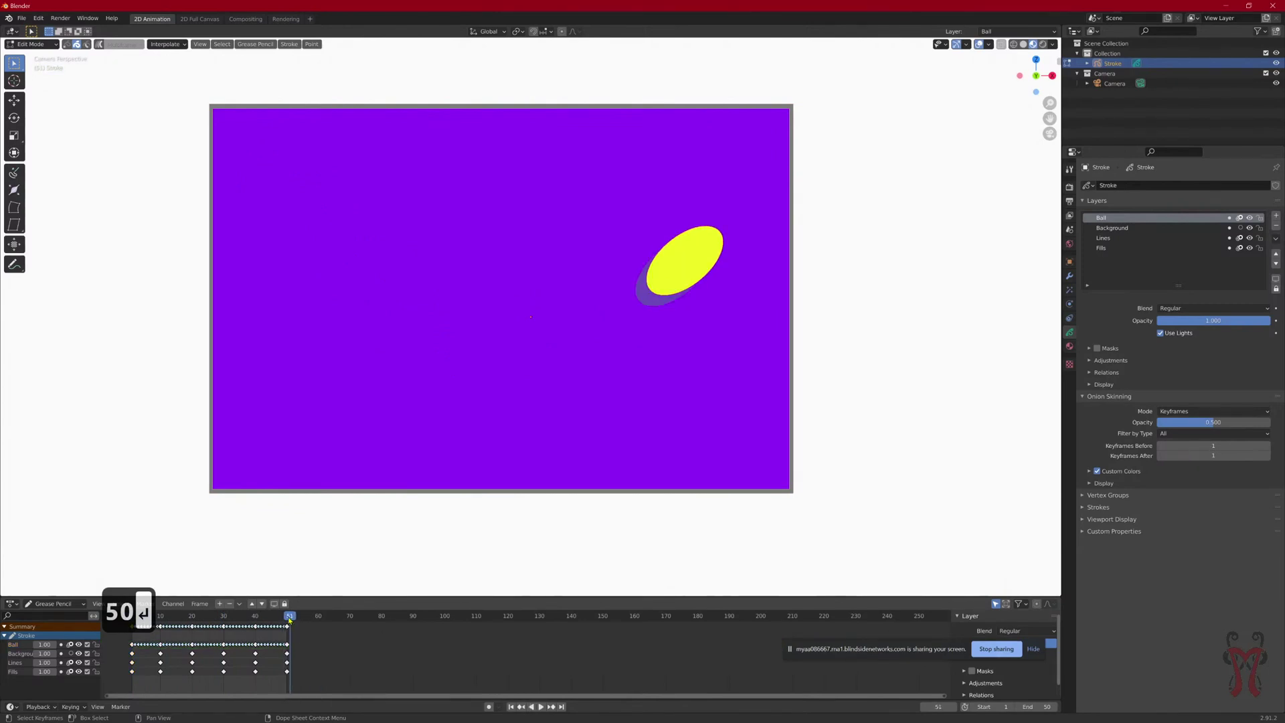
click(288, 616)
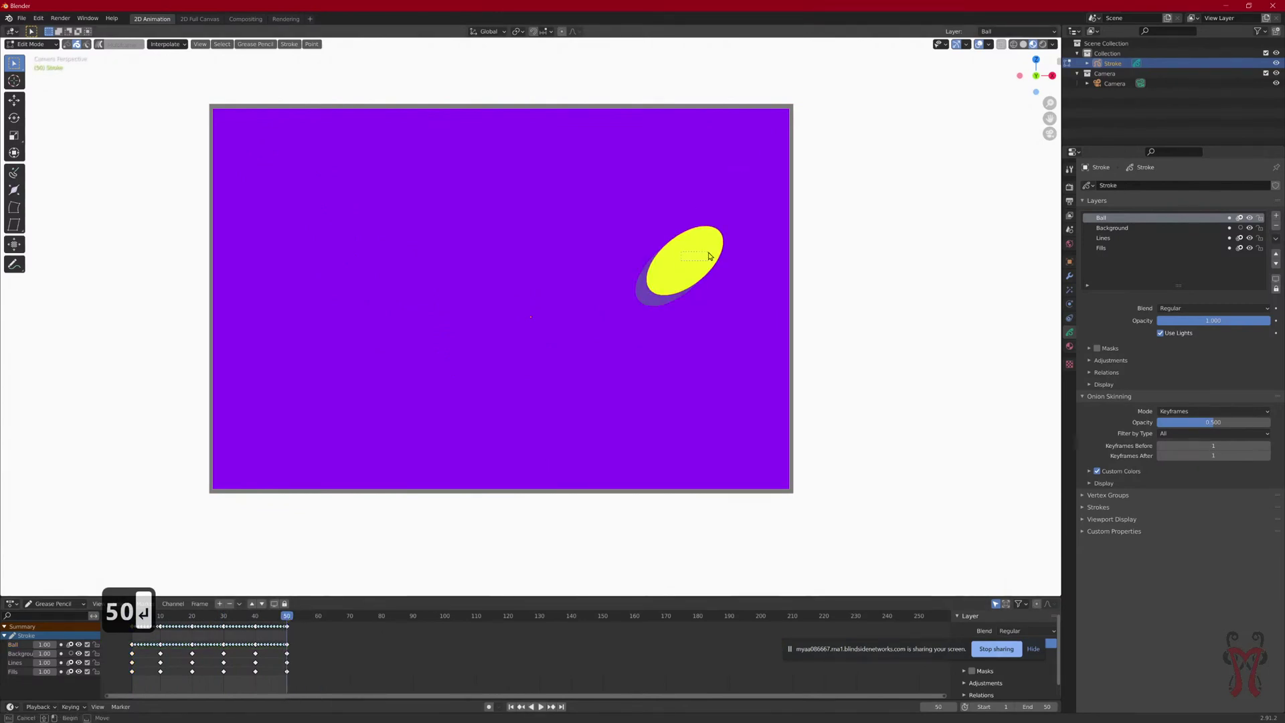
drag(683, 265, 687, 258)
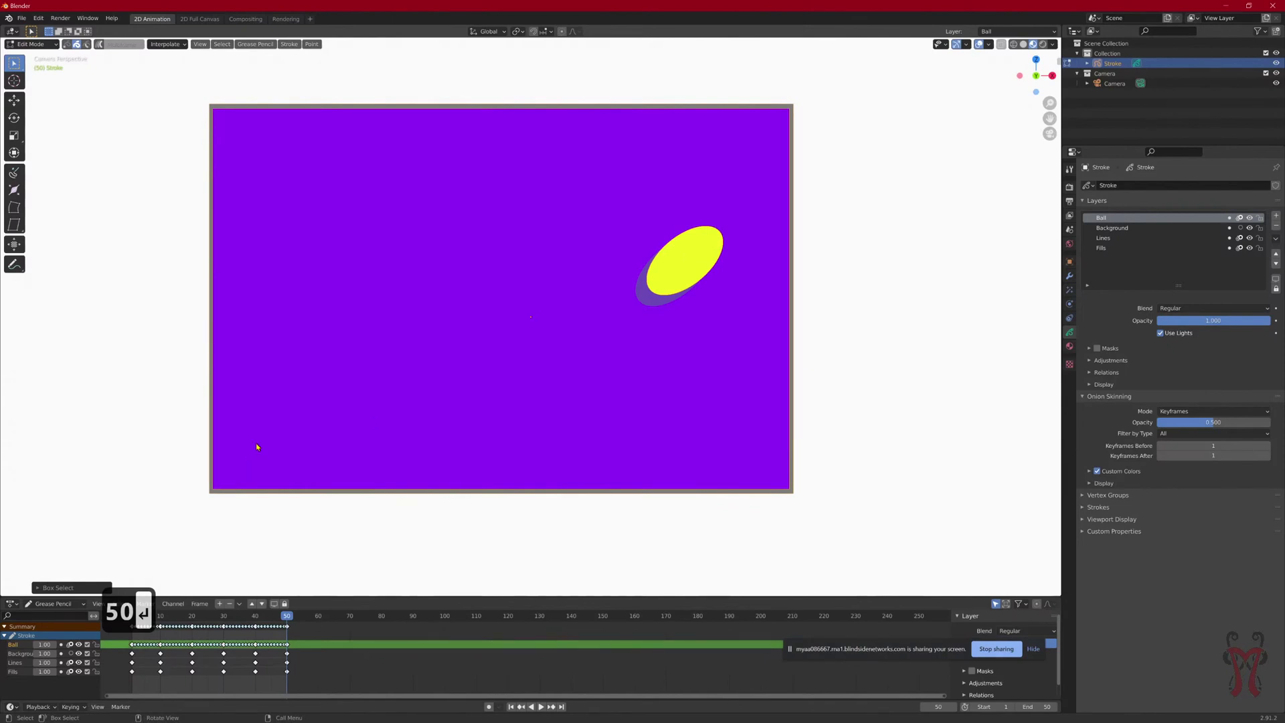
Step: Undo the end frame change and the interpolated sequence between frames 40 and 50
key(ctrl+z)
key(ctrl+z)
key(ctrl+z)
key(ctrl+z)
key(ctrl+z)
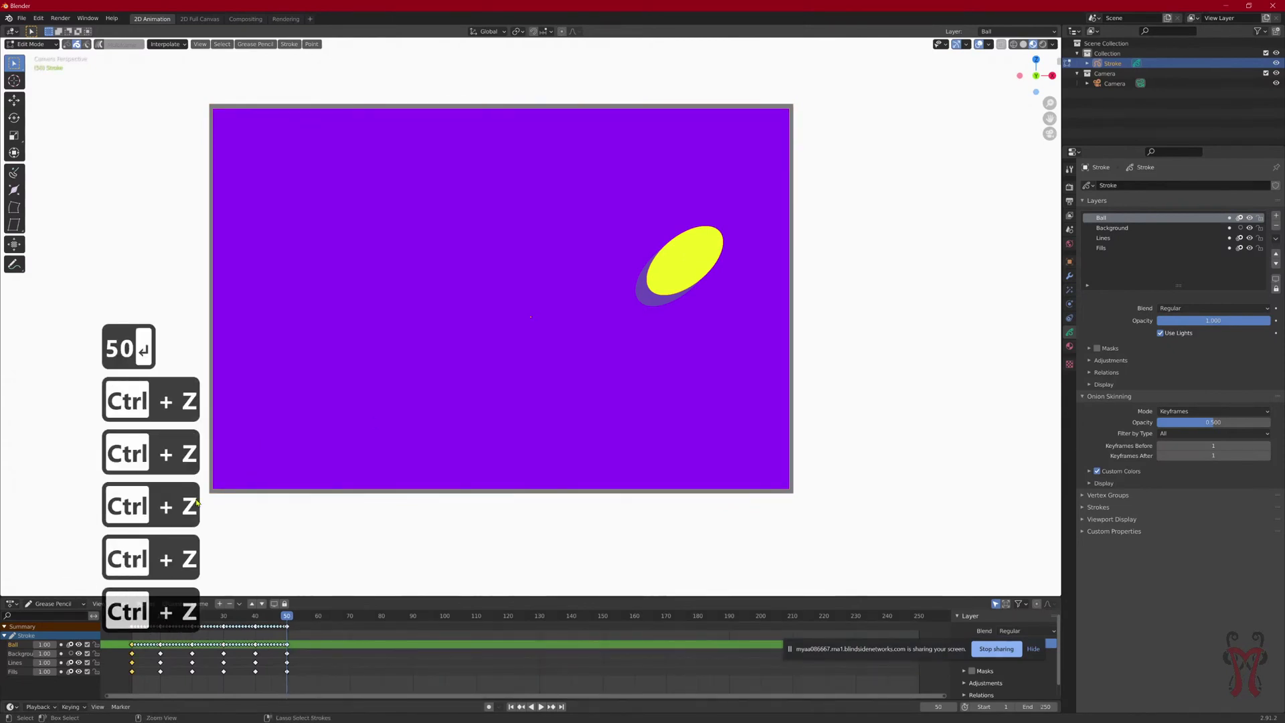
key(ctrl+z)
key(ctrl+z)
Step: At the frame 50 keyframe, move the ball up and right, close to the right edge of the purple background
click(287, 626)
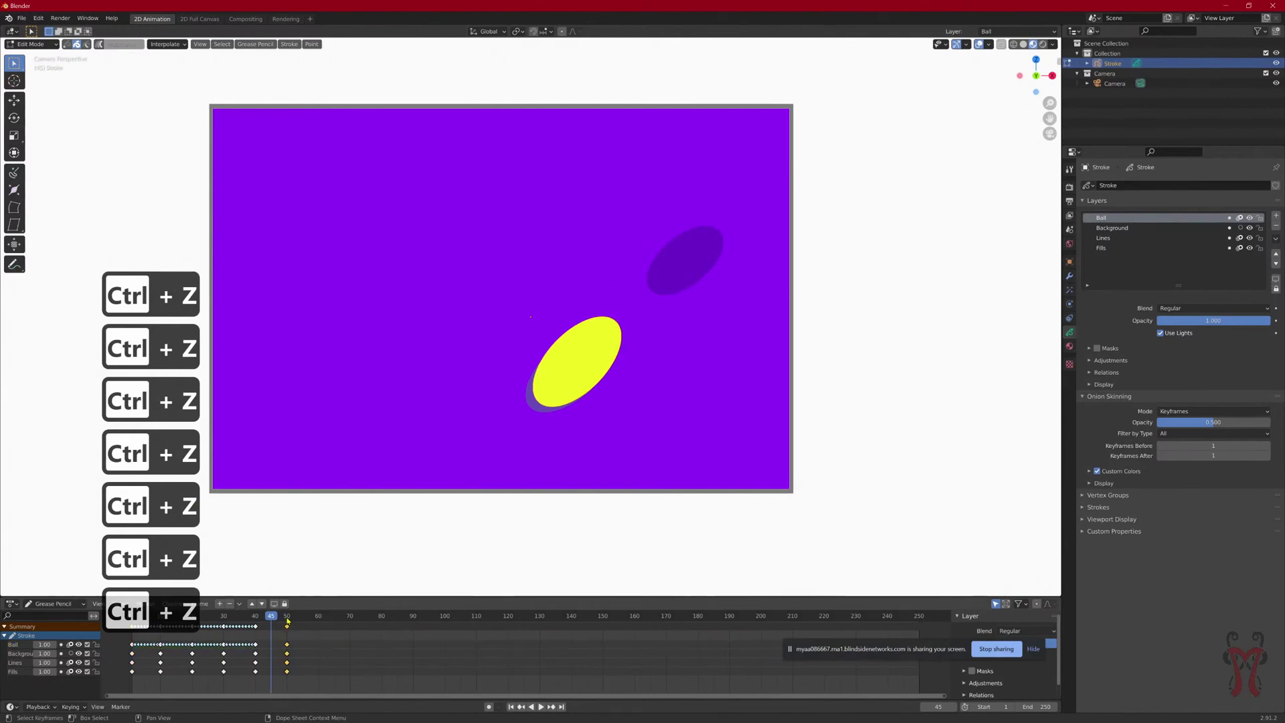
key(g)
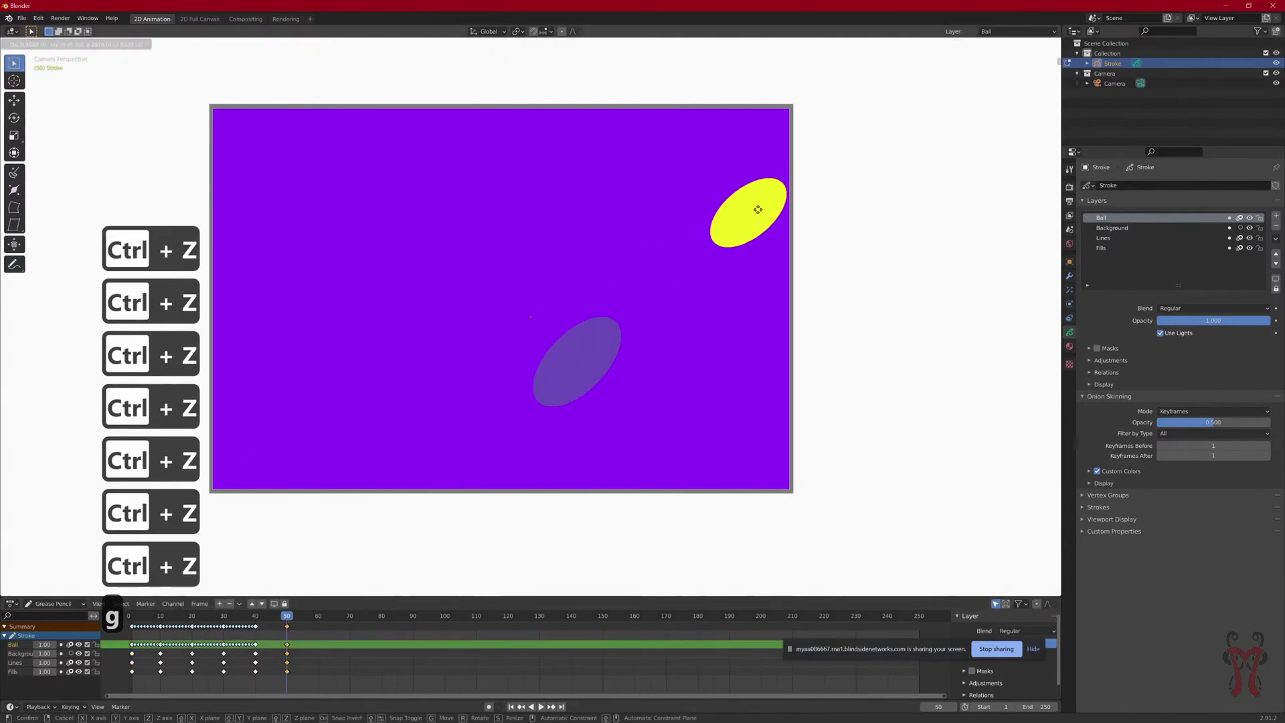
click(758, 209)
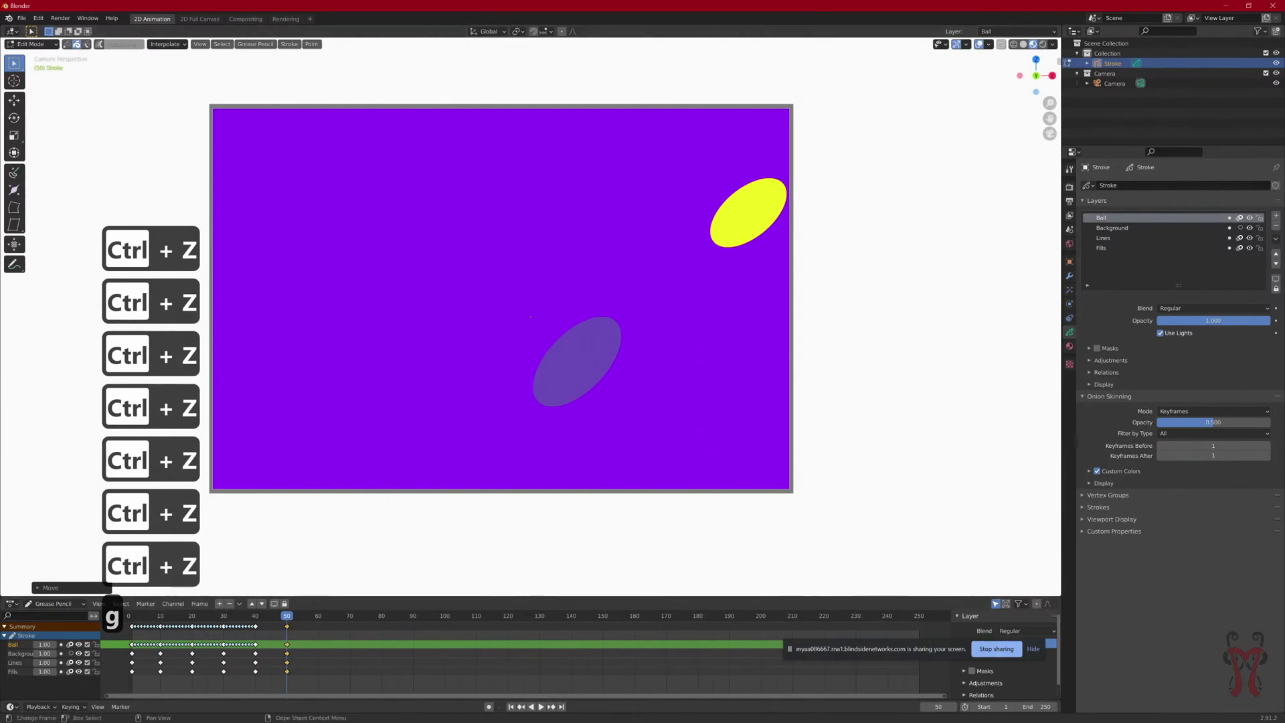
Step: Limit the playback range by setting the end frame to 50
click(1038, 707)
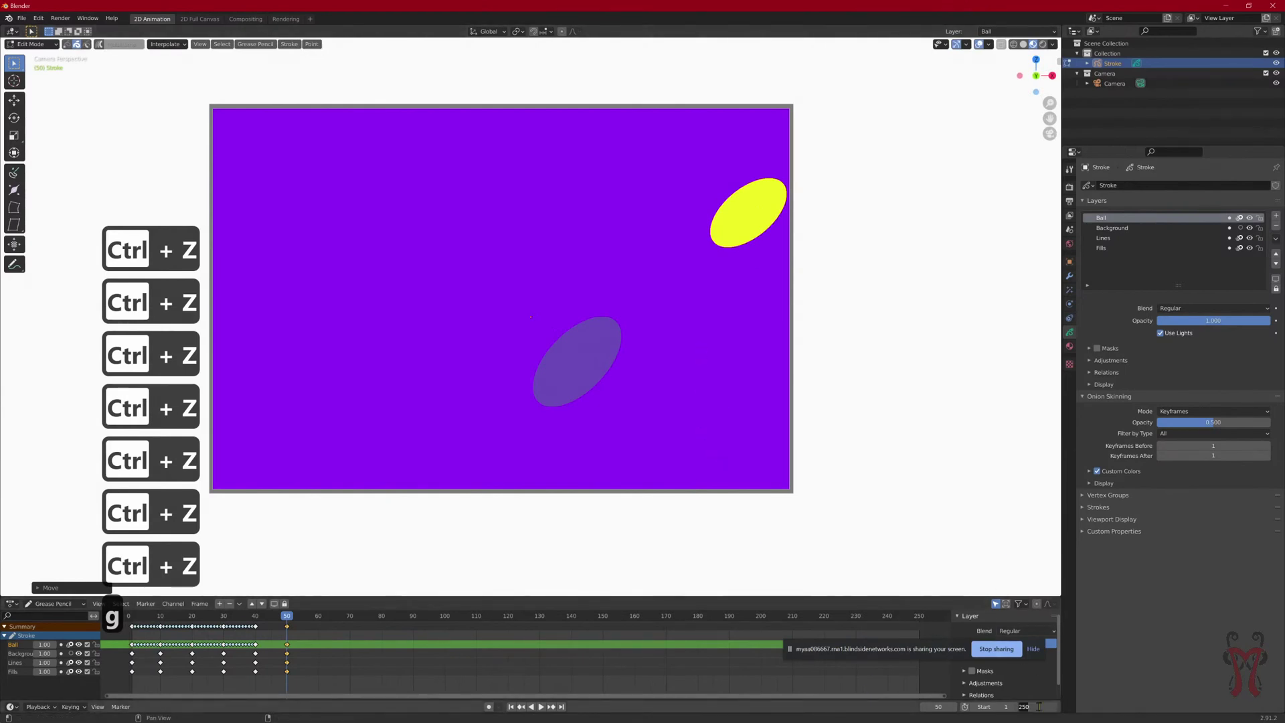
text(50)
key(Return)
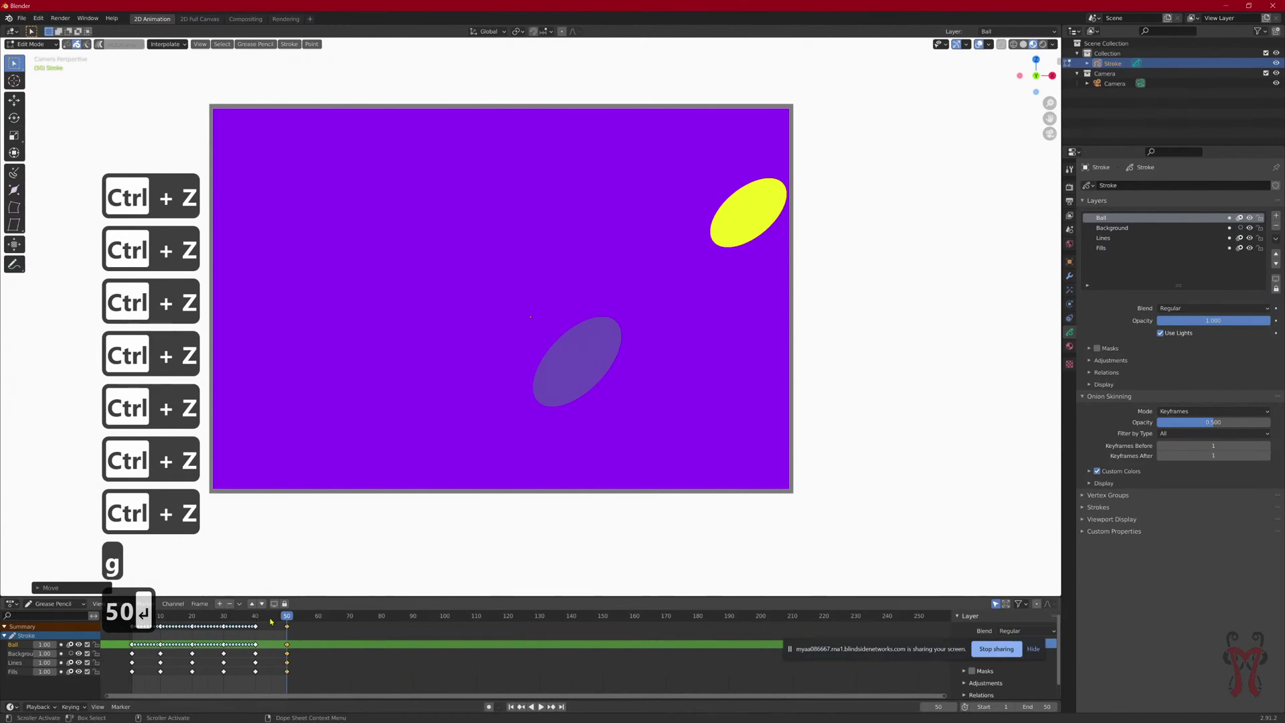
Step: At frame 44, interpolate a sequence of ball frames between the keyframes at 40 and 50, and scrub through to frame 50
click(268, 617)
click(167, 44)
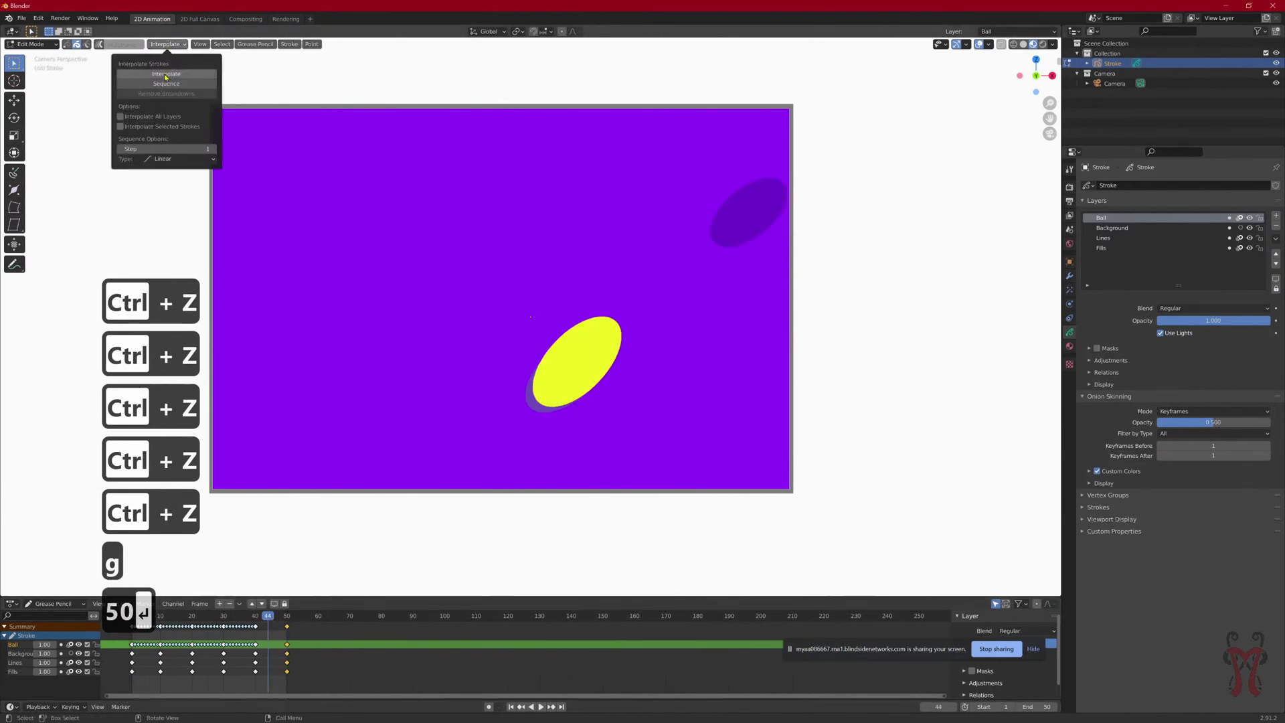
click(167, 84)
mouse_move(268, 616)
mouse_down()
mouse_move(281, 616)
mouse_move(230, 616)
mouse_move(288, 615)
mouse_up()
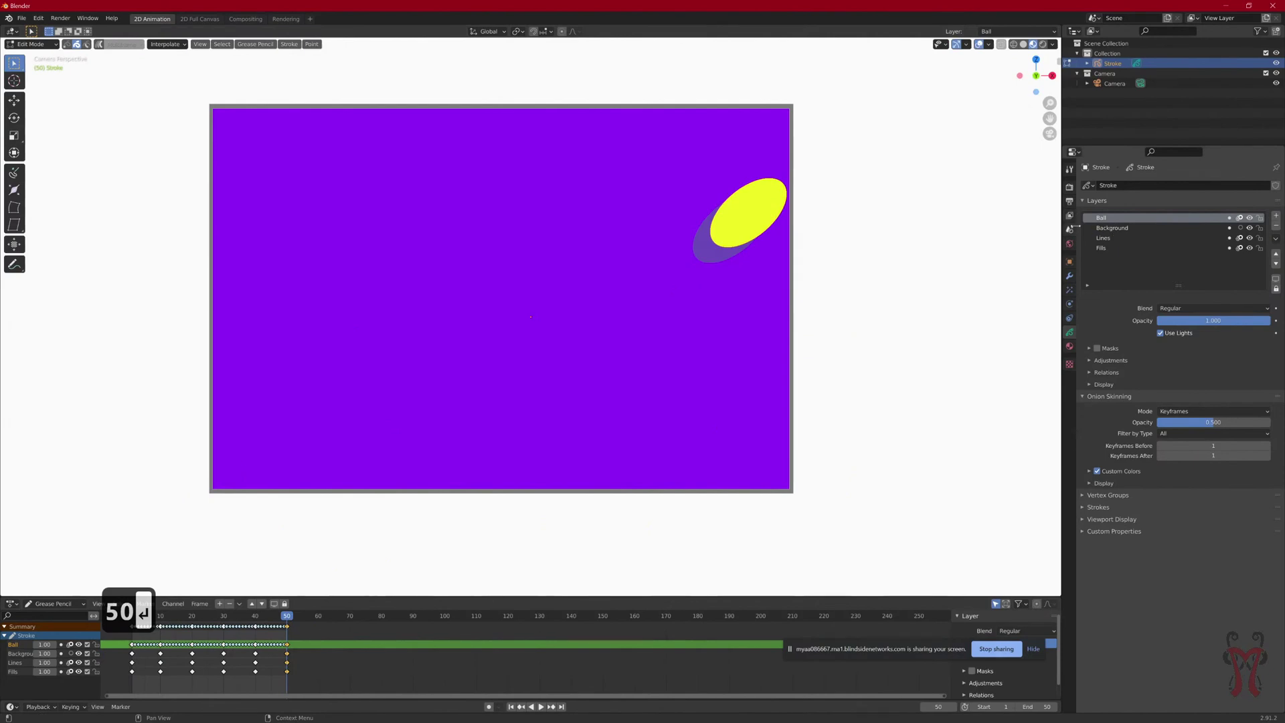
Step: Set the scene's output frame rate to 30 fps
click(1070, 201)
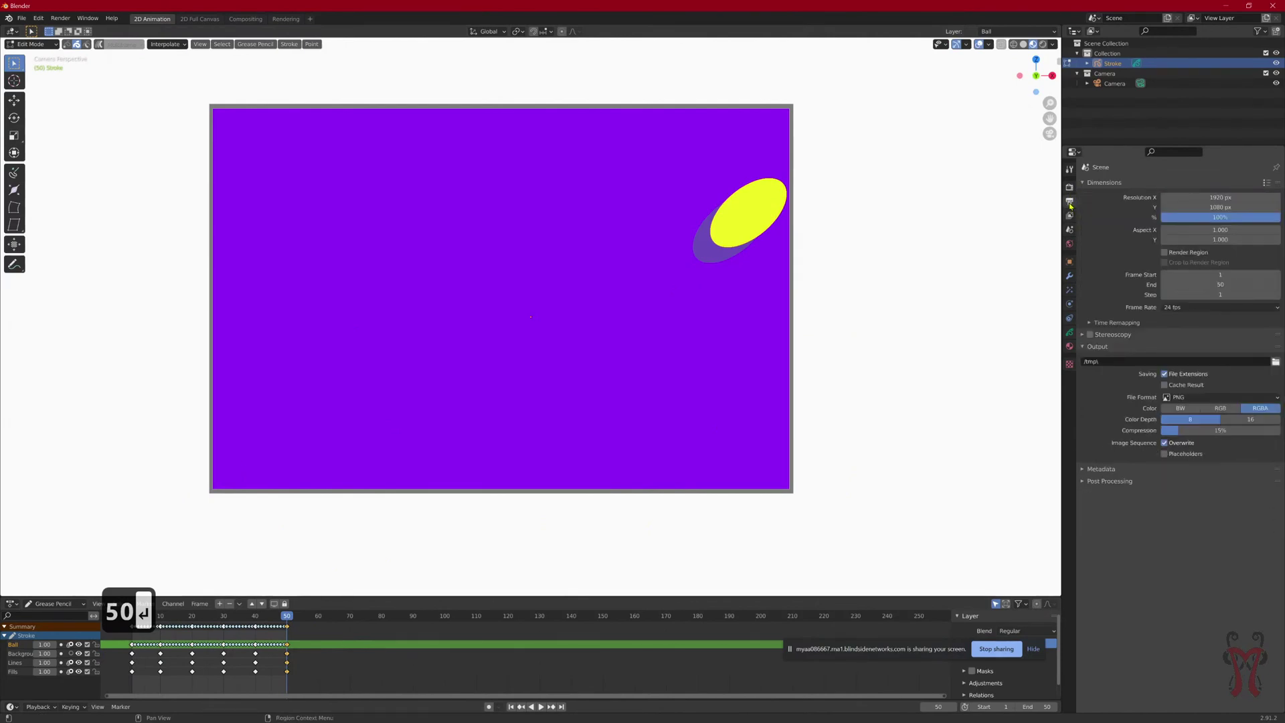
click(1178, 310)
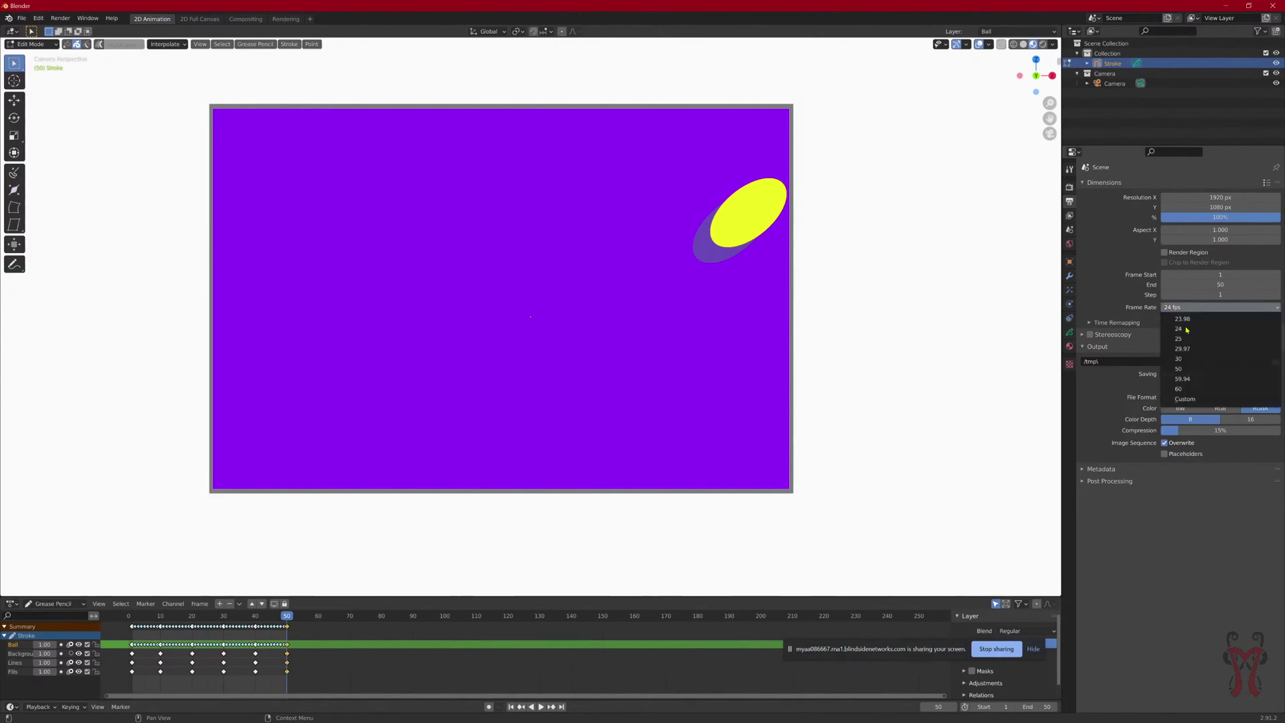
click(1197, 361)
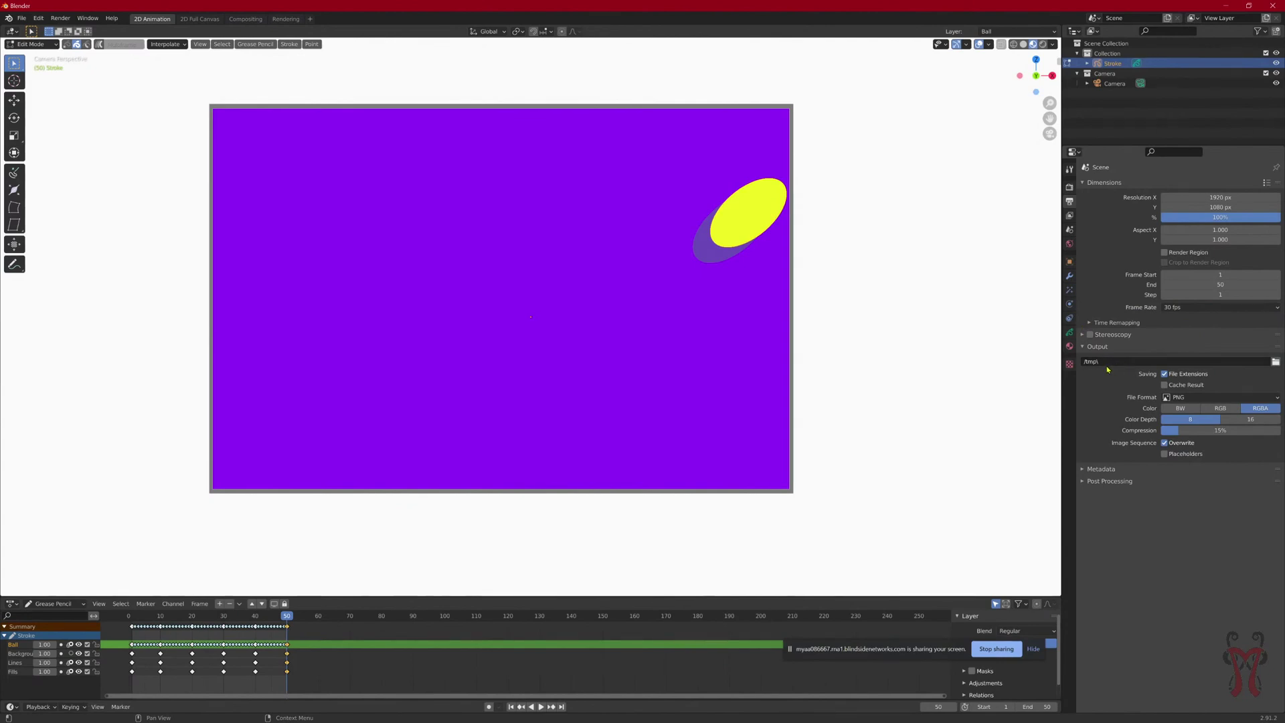
Step: Set the render output path to the Videos folder with the file name 2D_BallBounce
click(1275, 363)
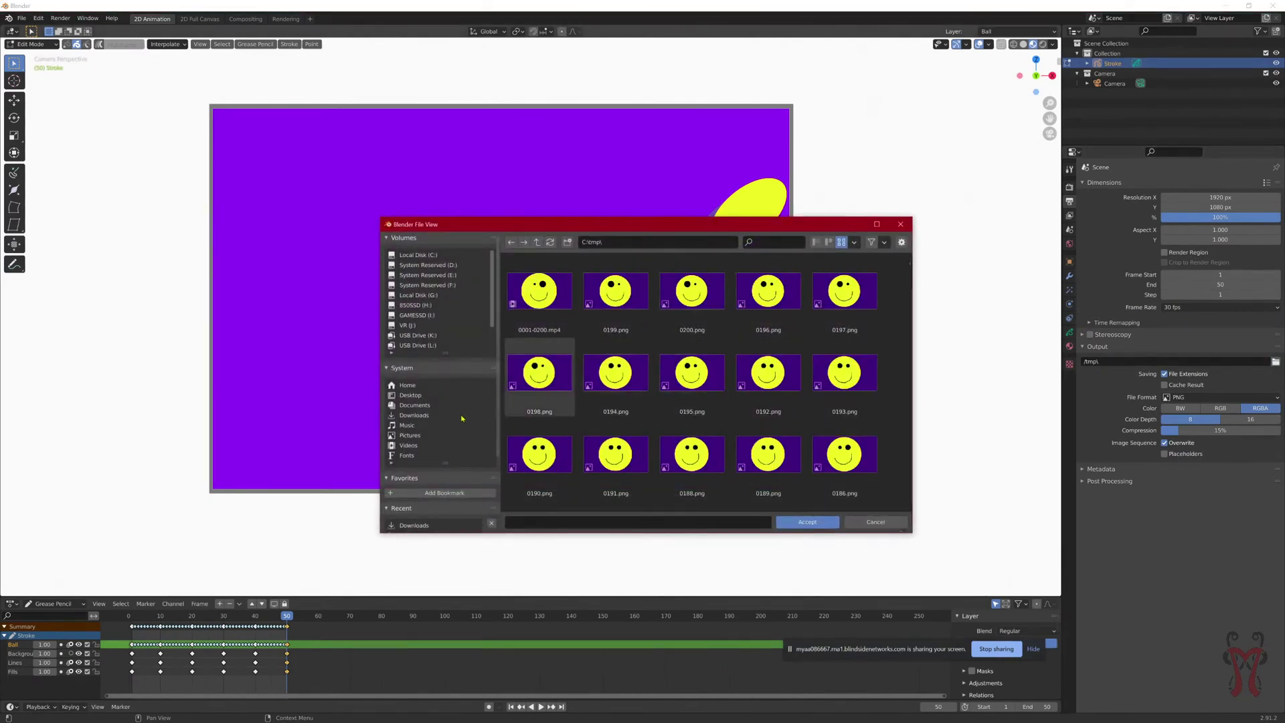
click(409, 445)
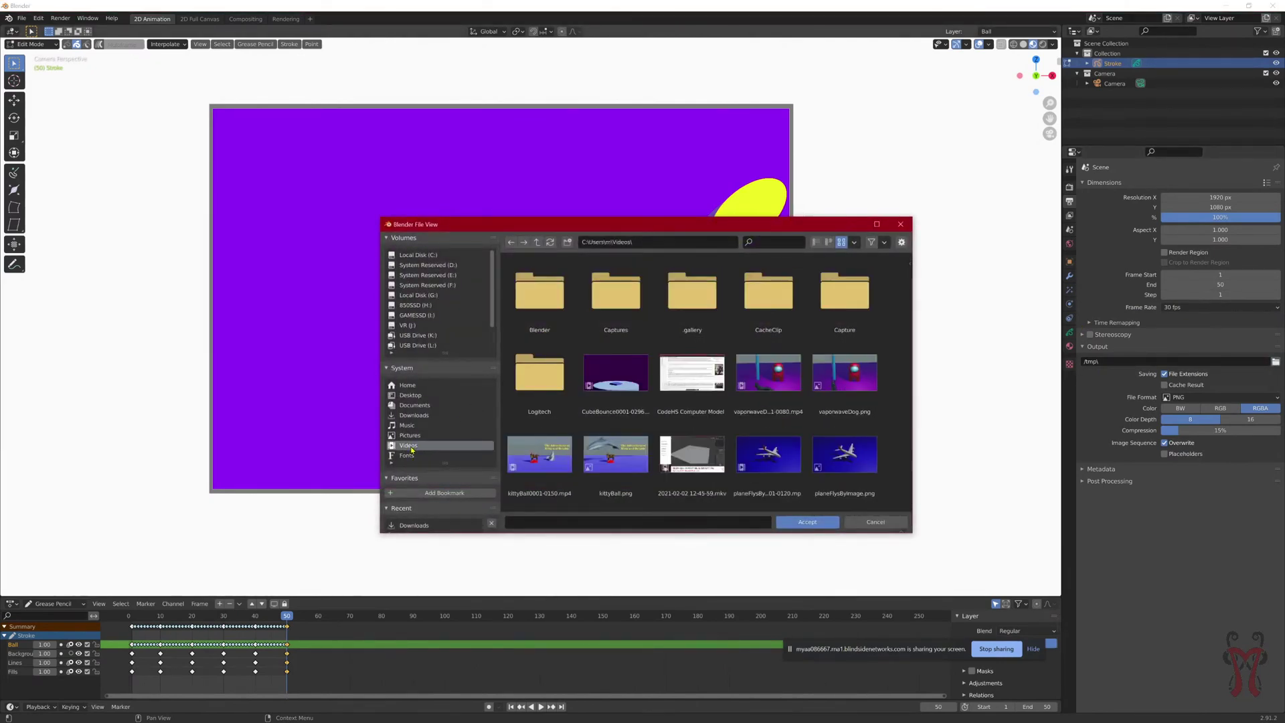
click(647, 529)
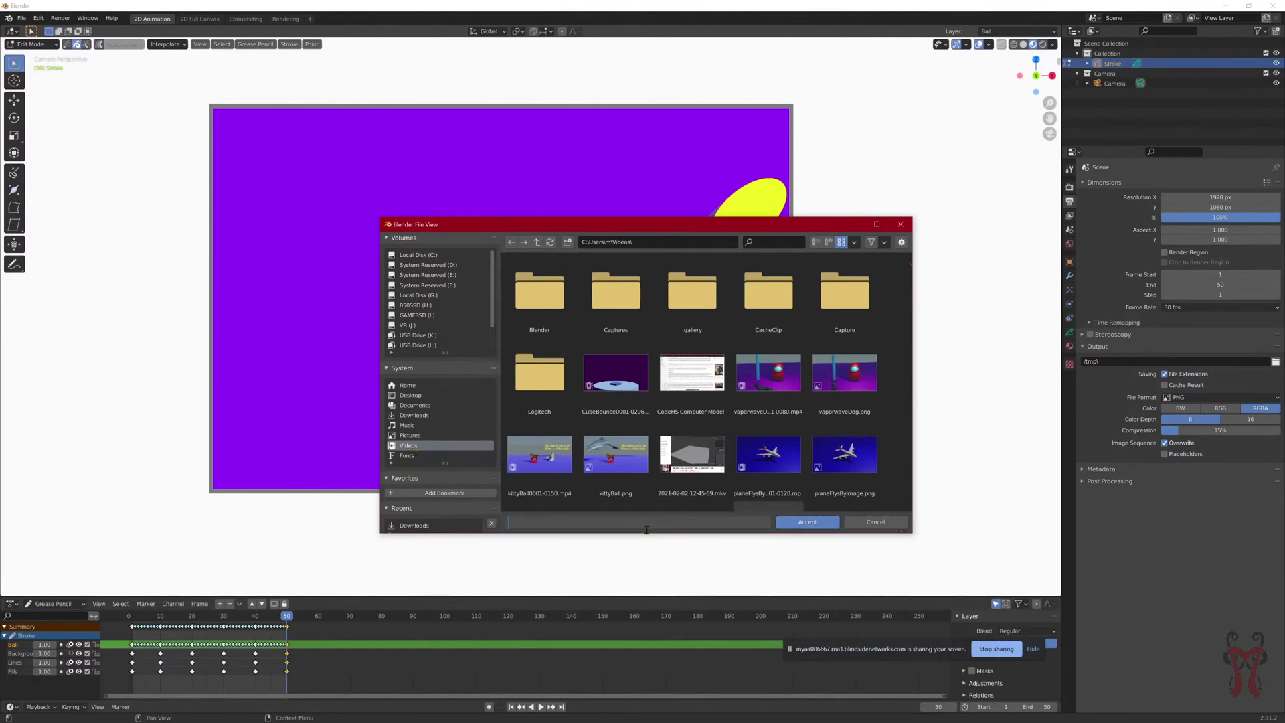
text(Basll)
key(BackSpace)
key(BackSpace)
key(BackSpace)
key(BackSpace)
key(BackSpace)
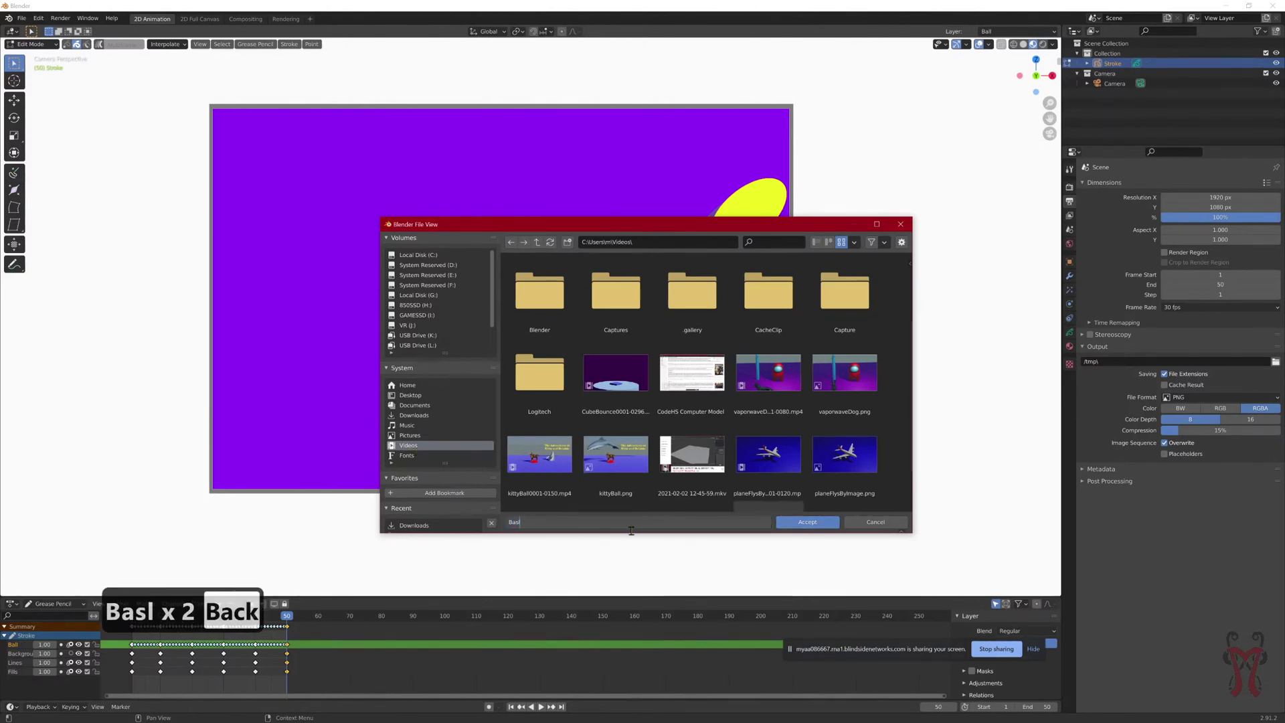
text(3)
key(BackSpace)
text(2D)
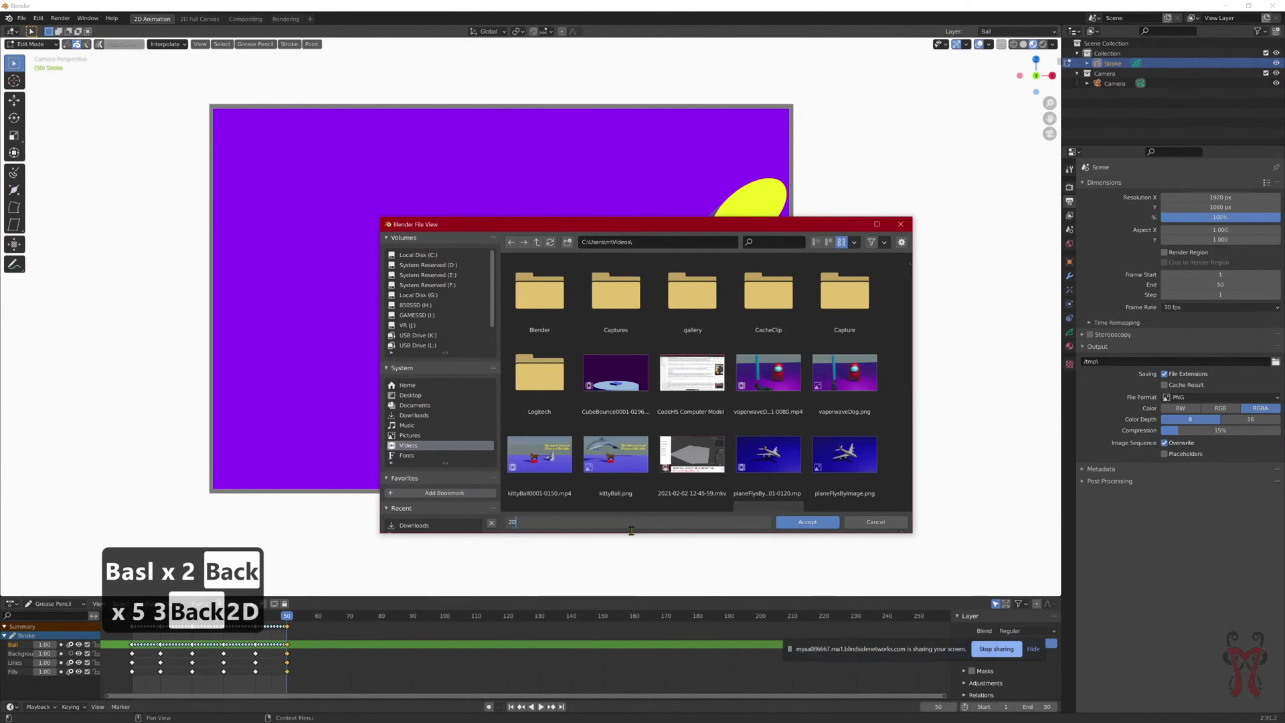
text(_BallBounce)
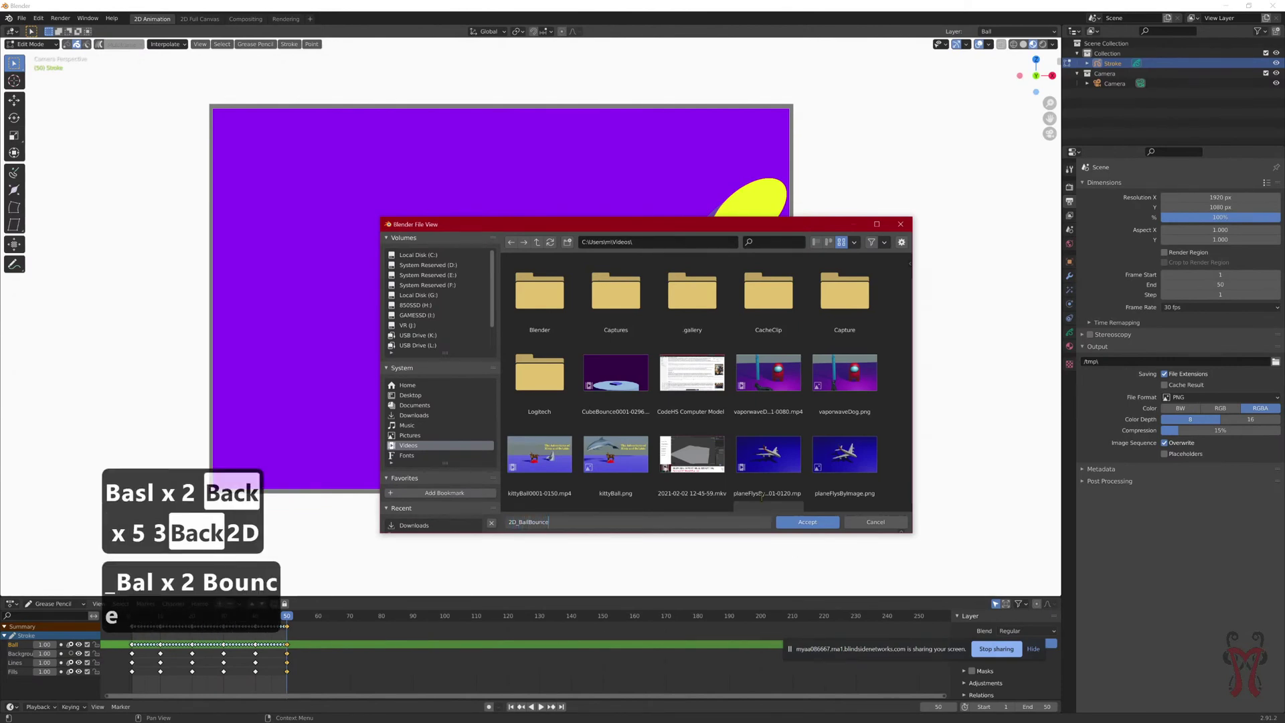
click(811, 522)
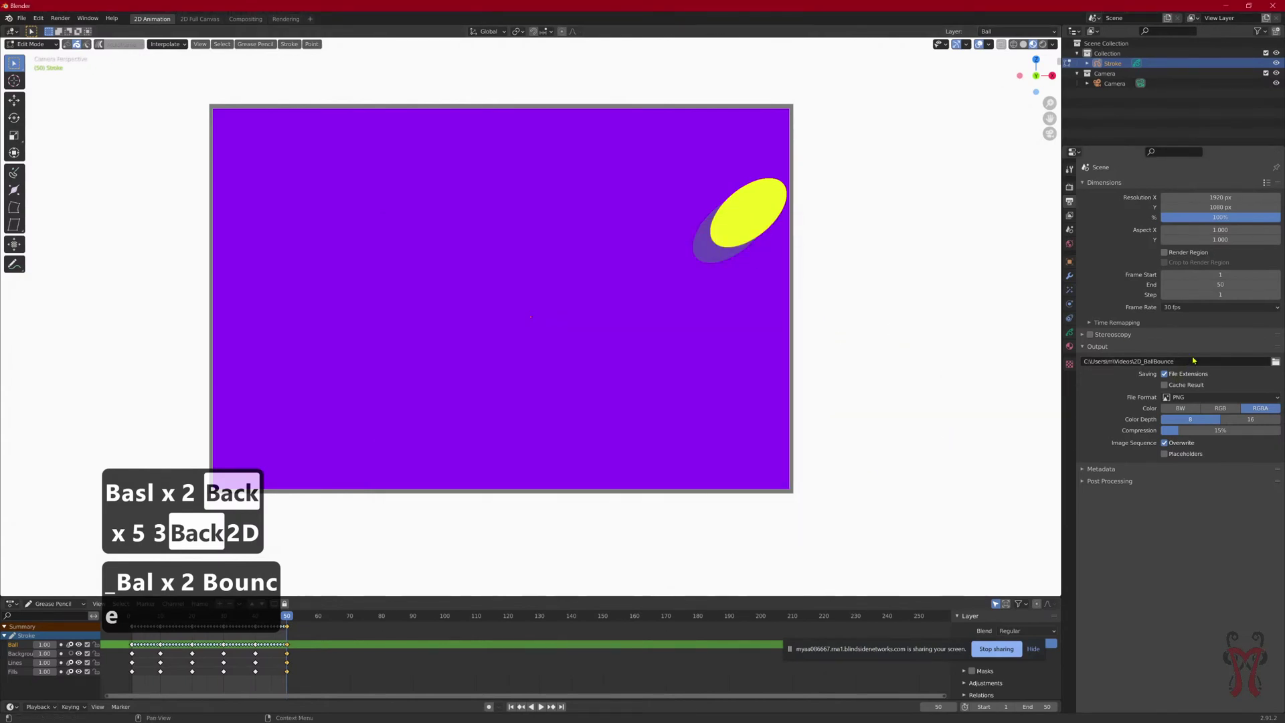
Step: Configure the output as FFmpeg video with an MPEG-4 container and High quality output
click(1239, 398)
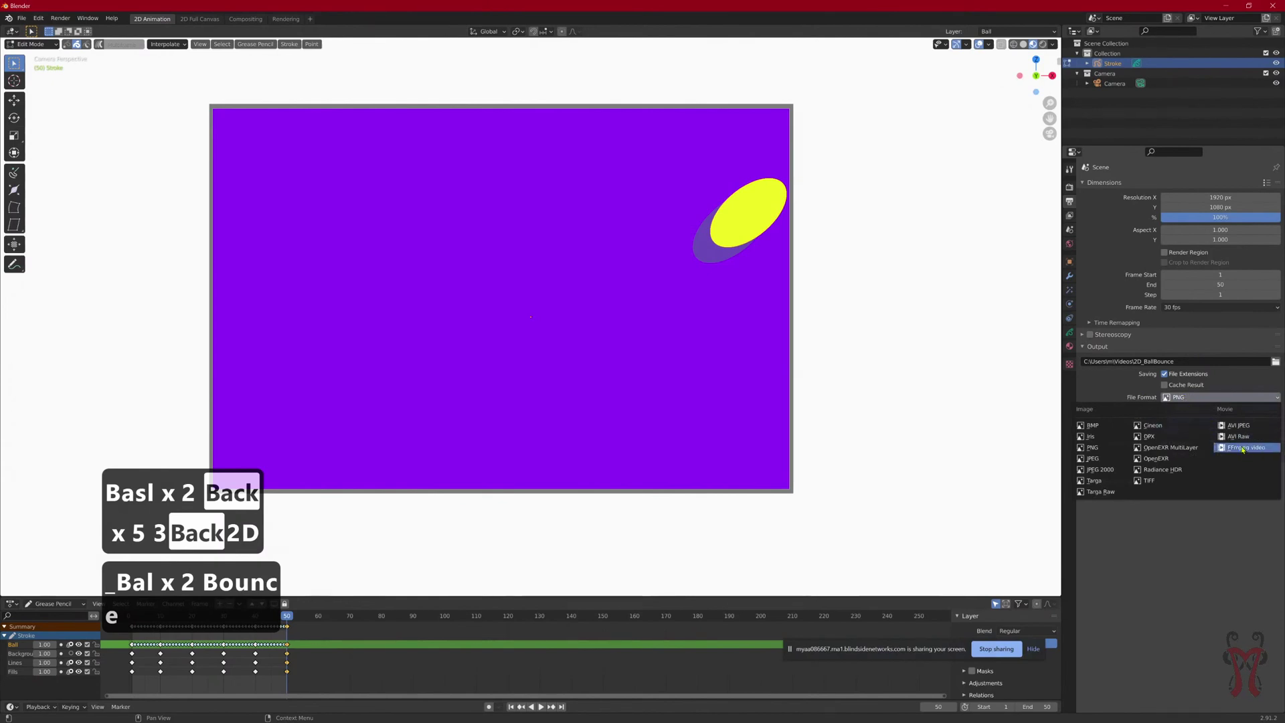
click(1248, 447)
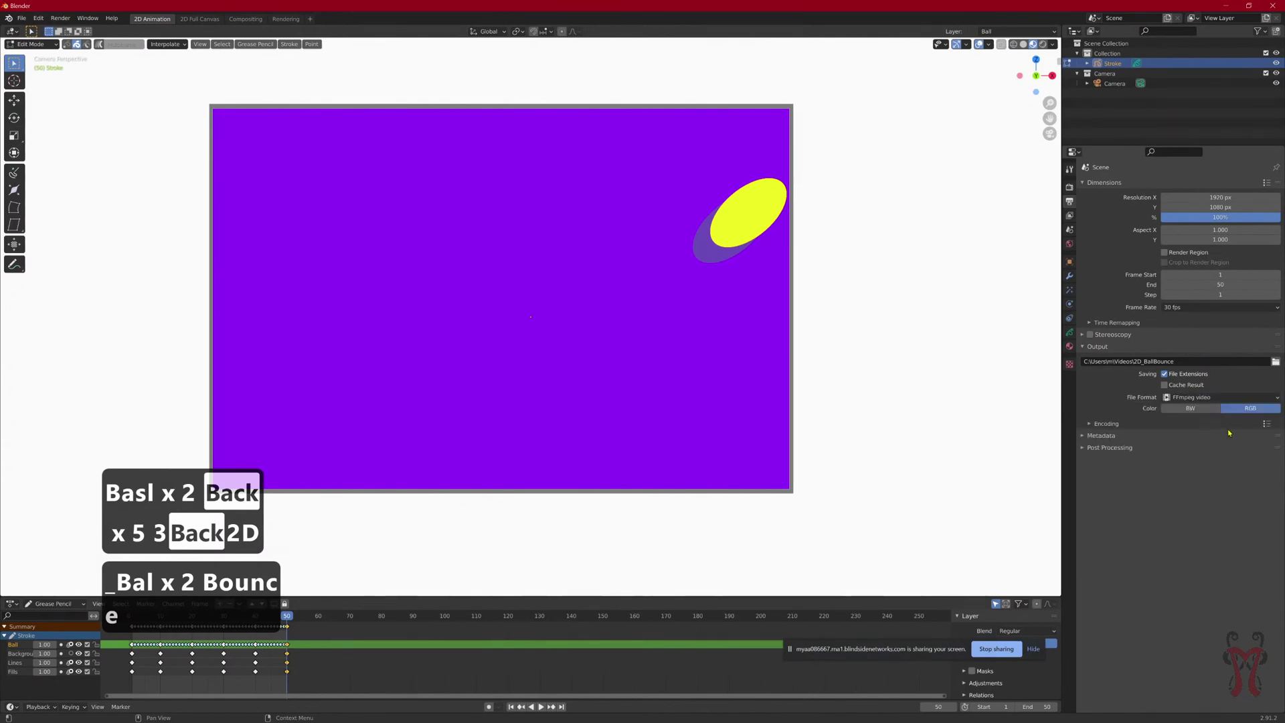
click(1089, 424)
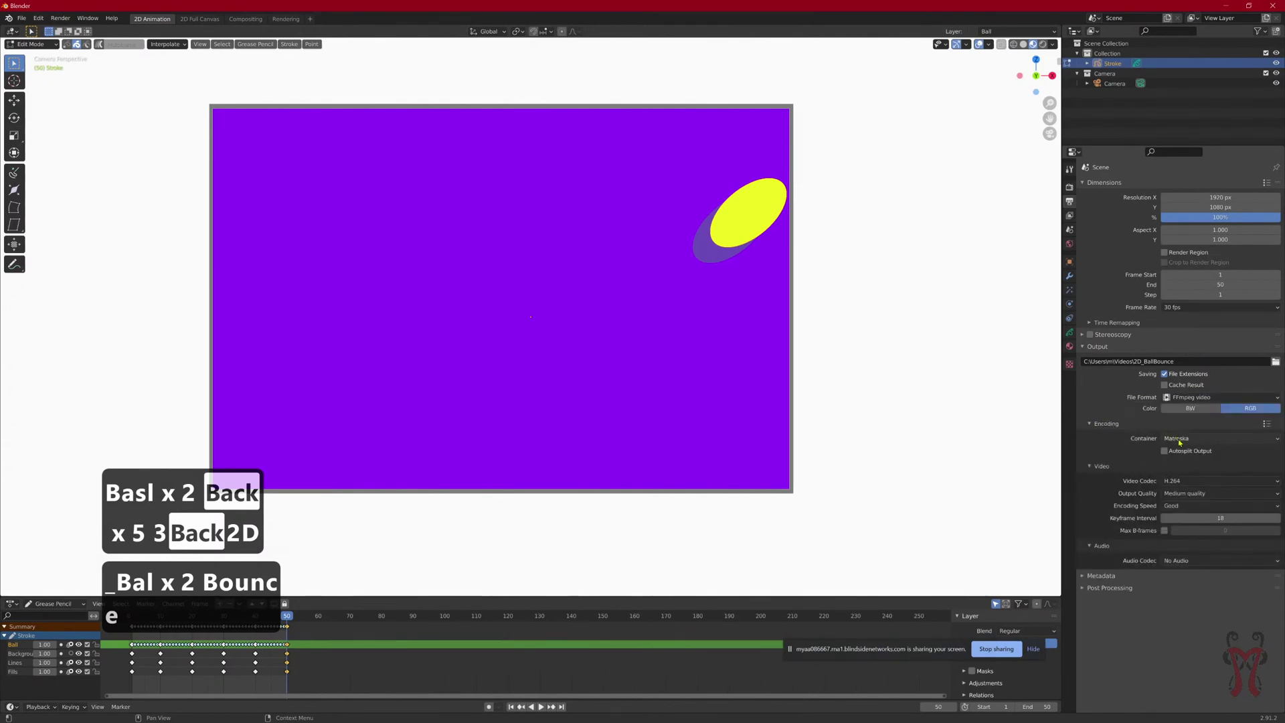
click(1177, 440)
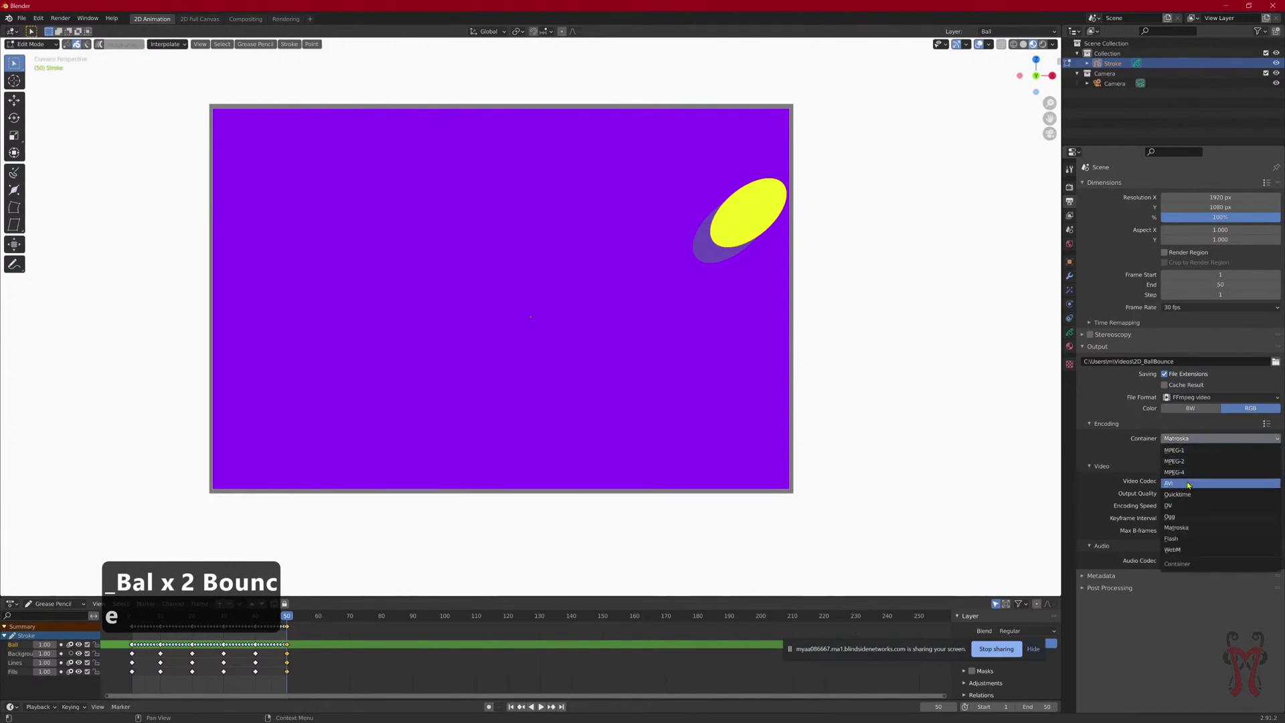
click(1188, 473)
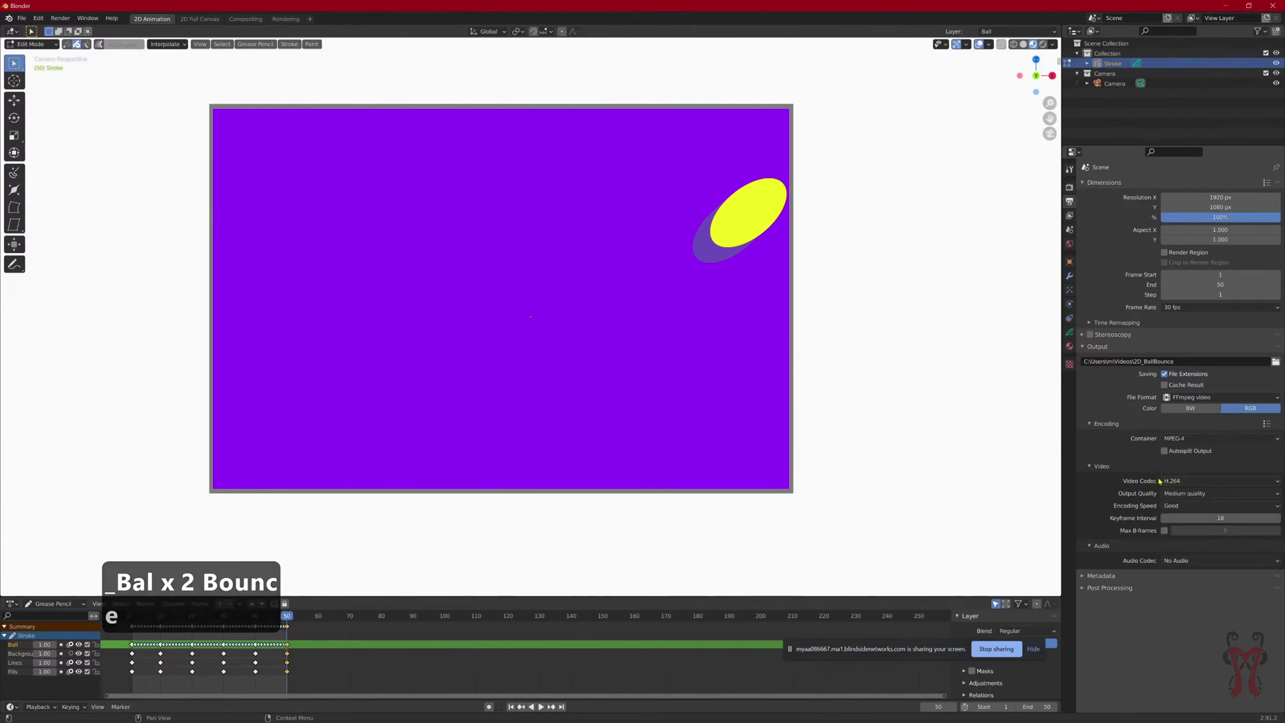
click(1179, 494)
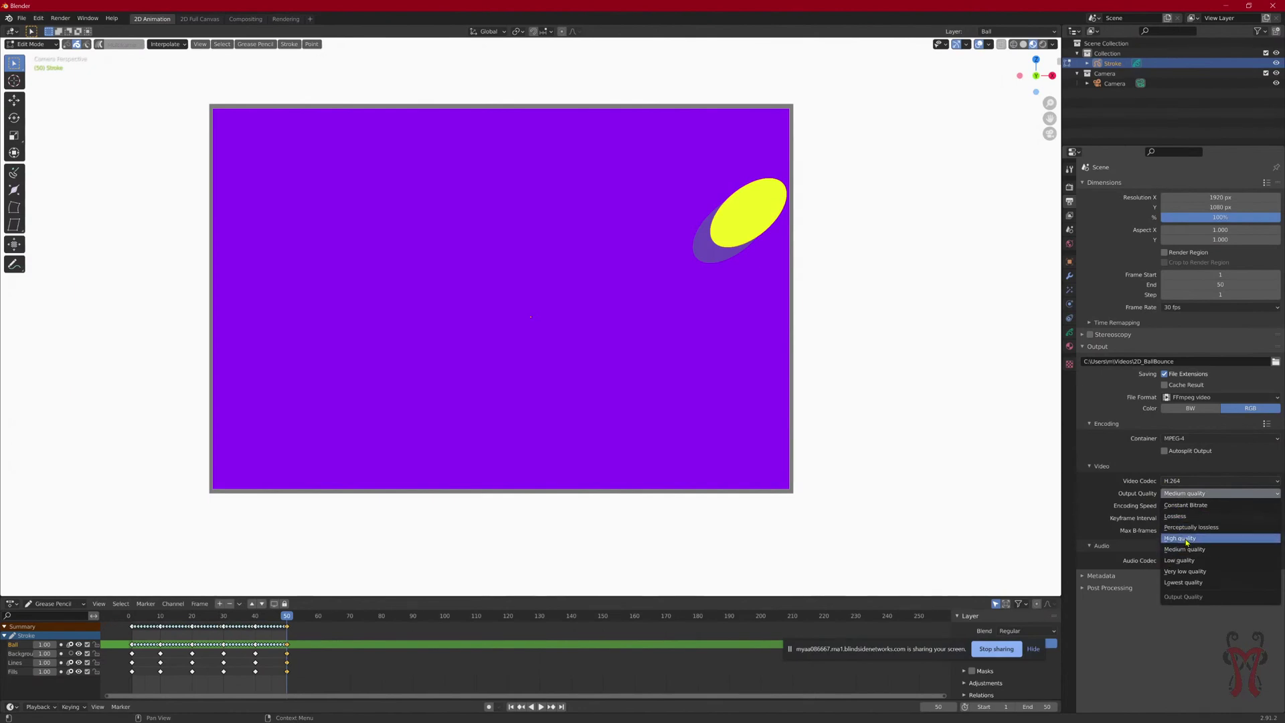
click(1181, 538)
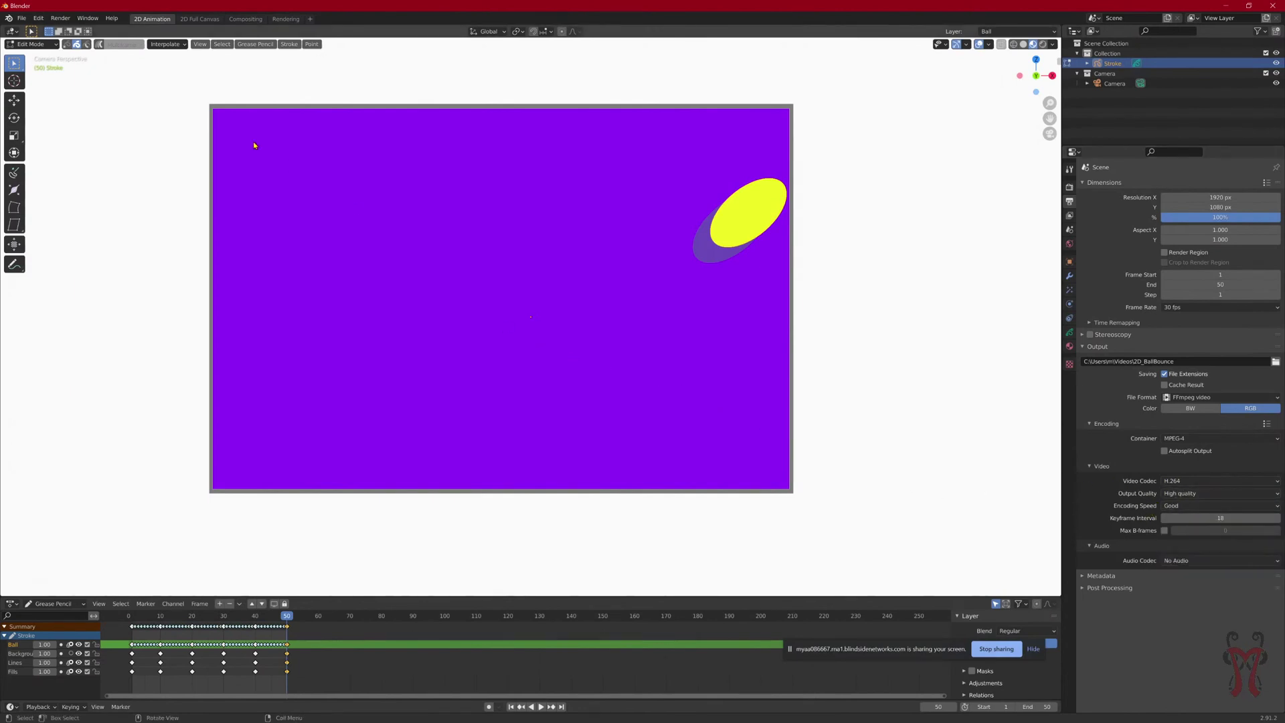
Step: Render the full animation and reposition the render window clear of the upper-left corner during rendering
click(61, 19)
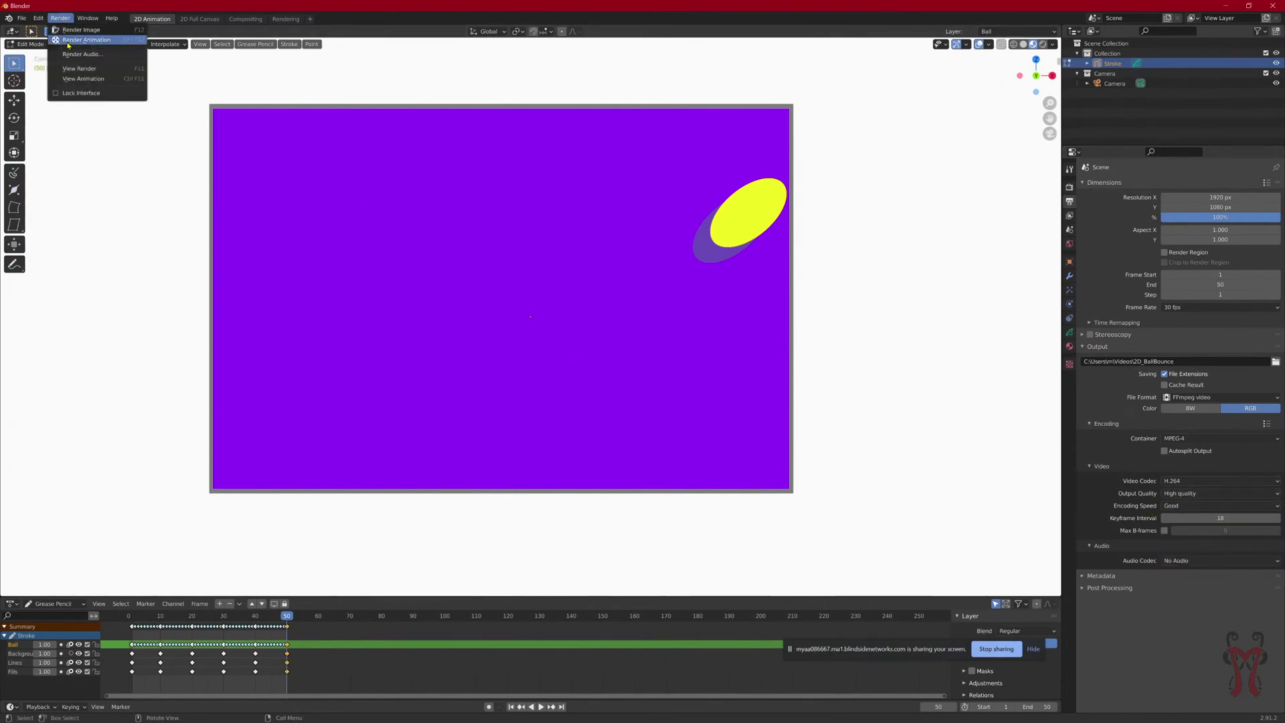
click(74, 42)
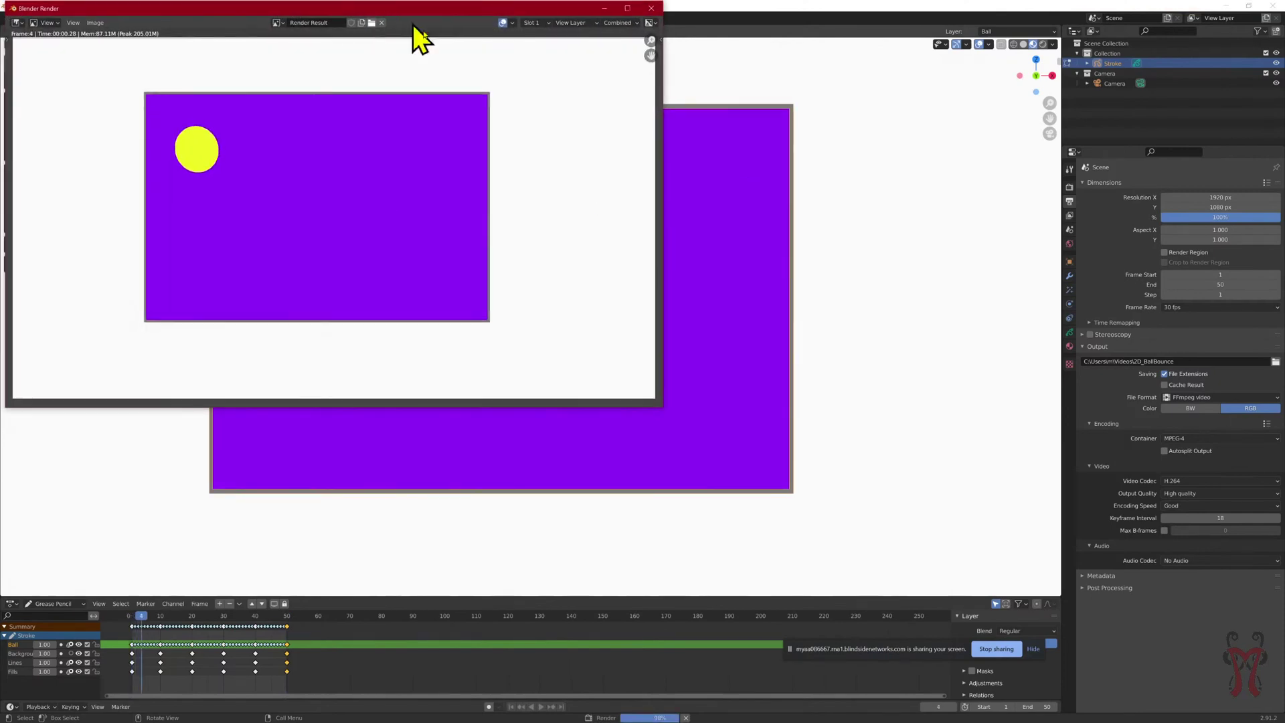
drag(383, 8, 756, 149)
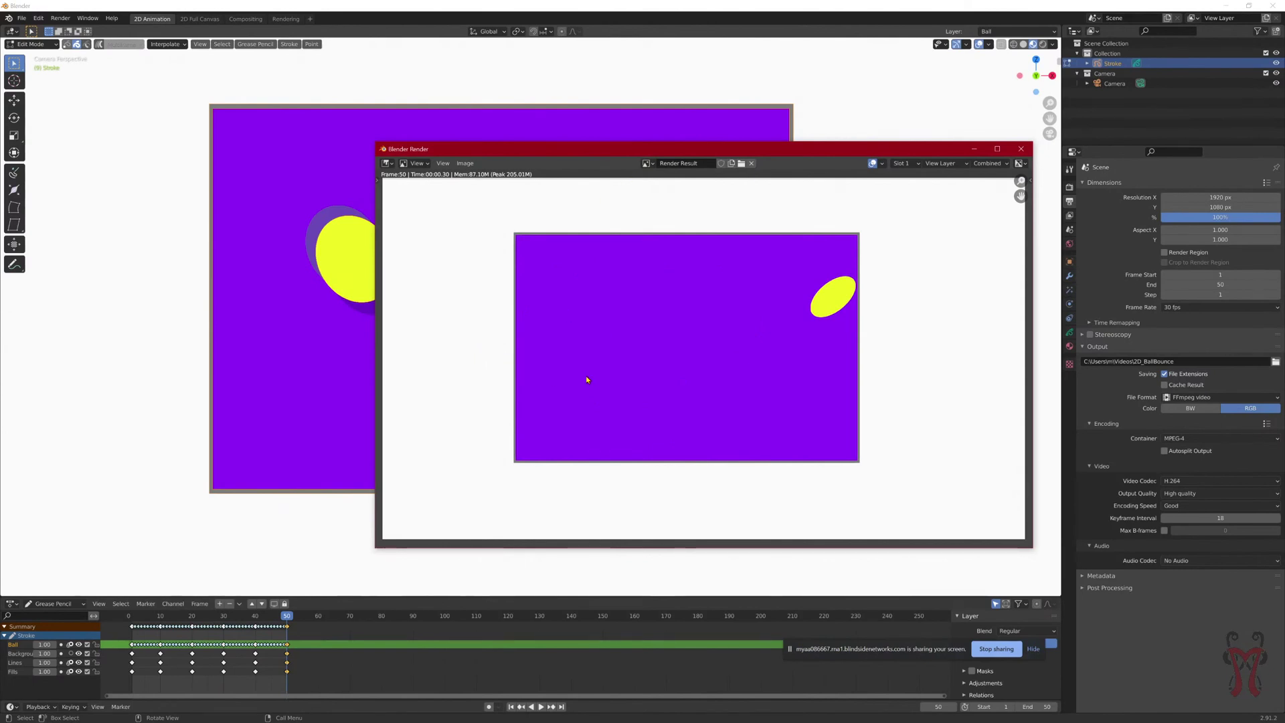
drag(893, 148, 804, 93)
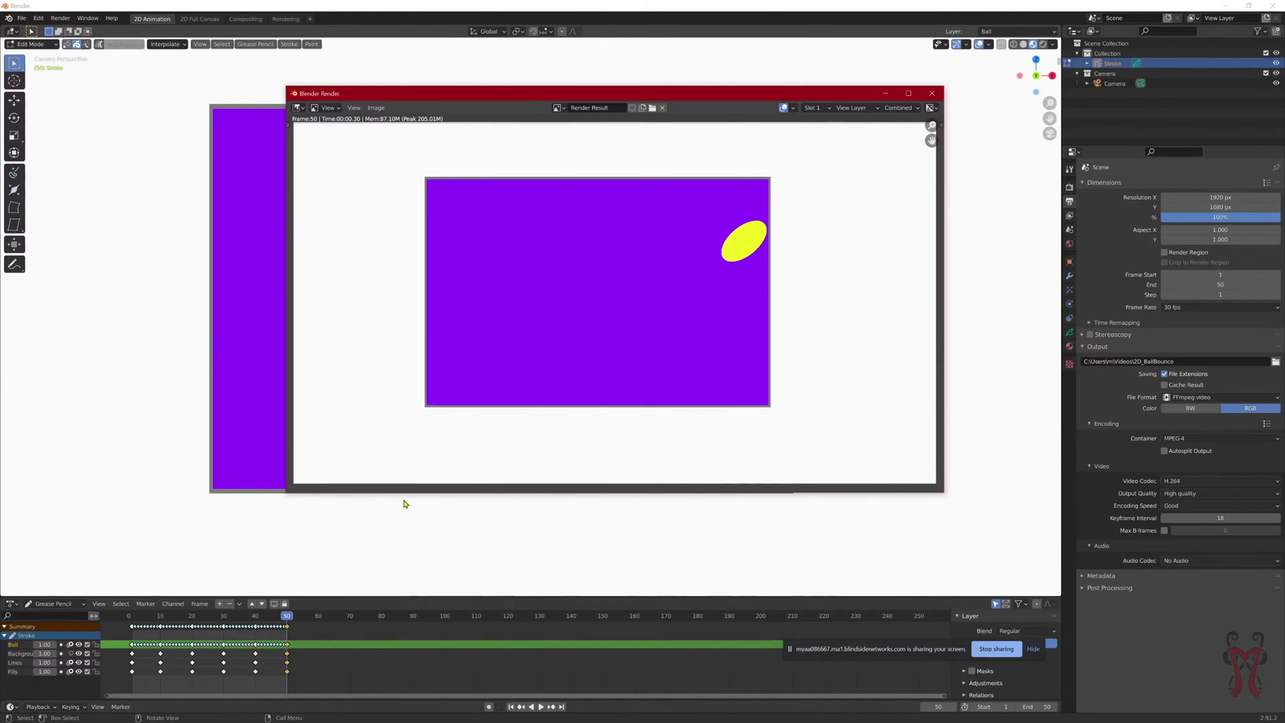
Step: Switch to File Explorer, play the rendered 2D_BallBounce video from the Videos folder, and close the player and folder window
key(super)
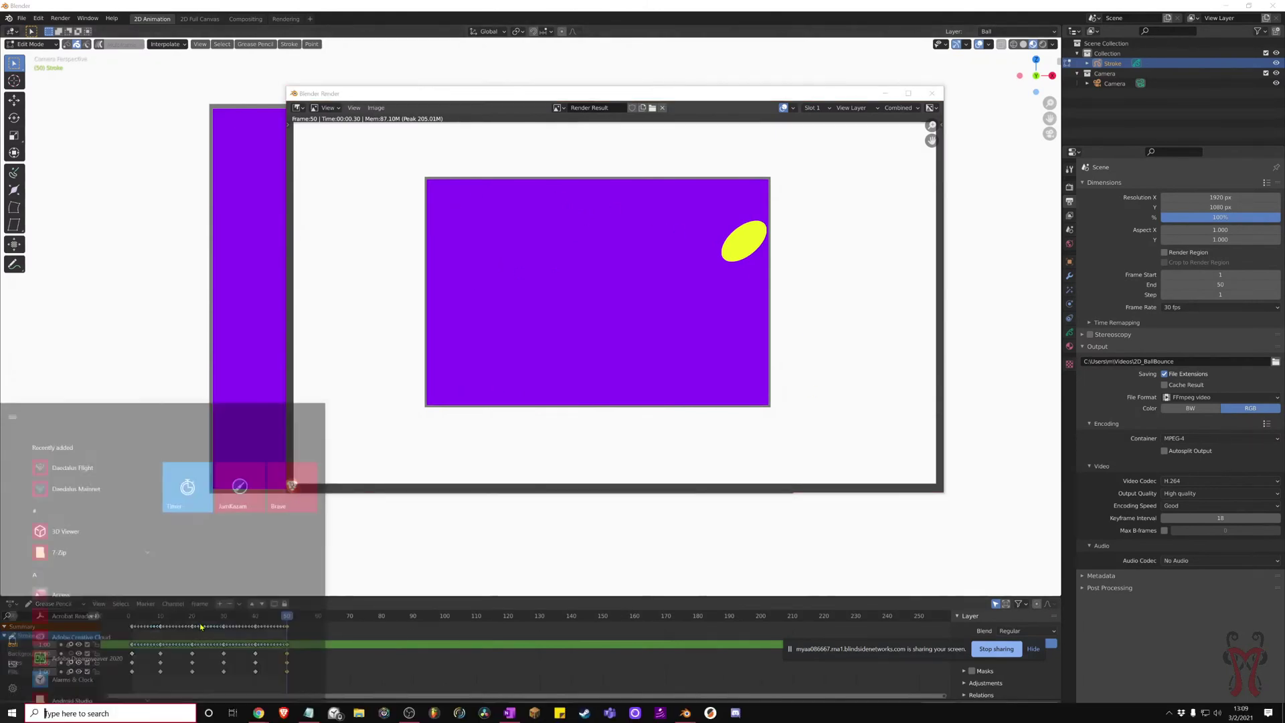
click(360, 712)
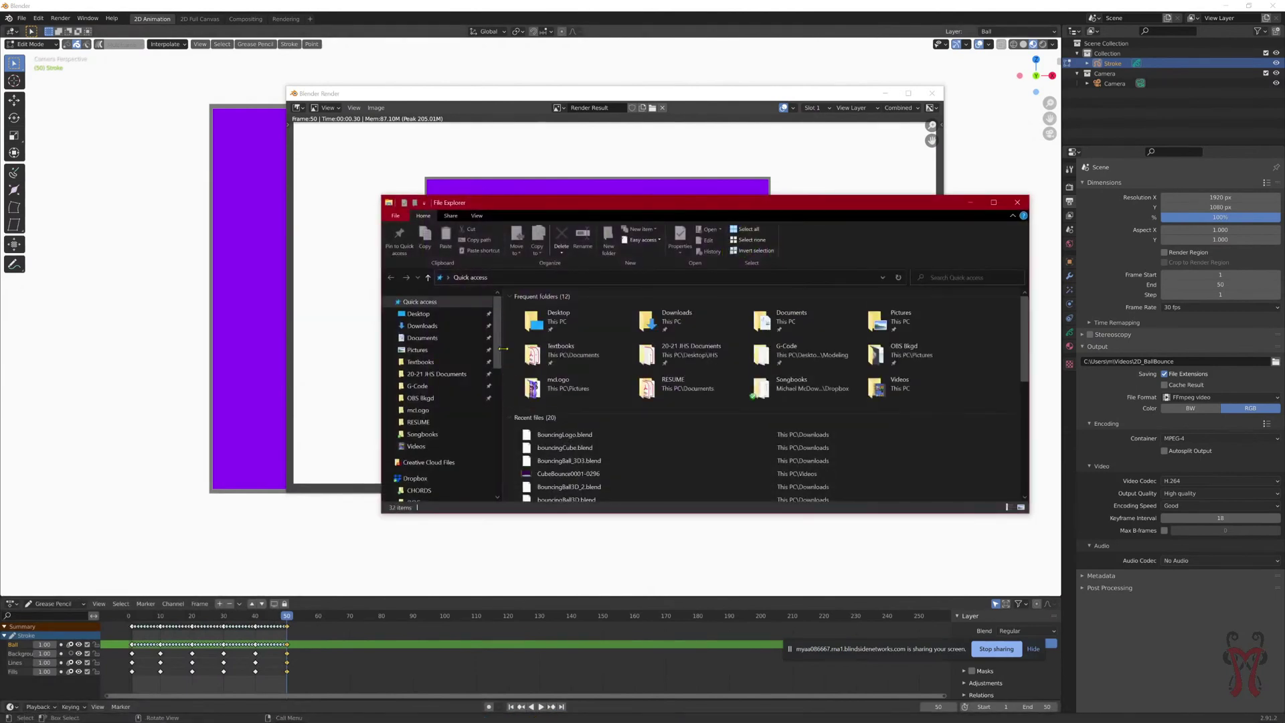
scroll(447, 464, down, 10)
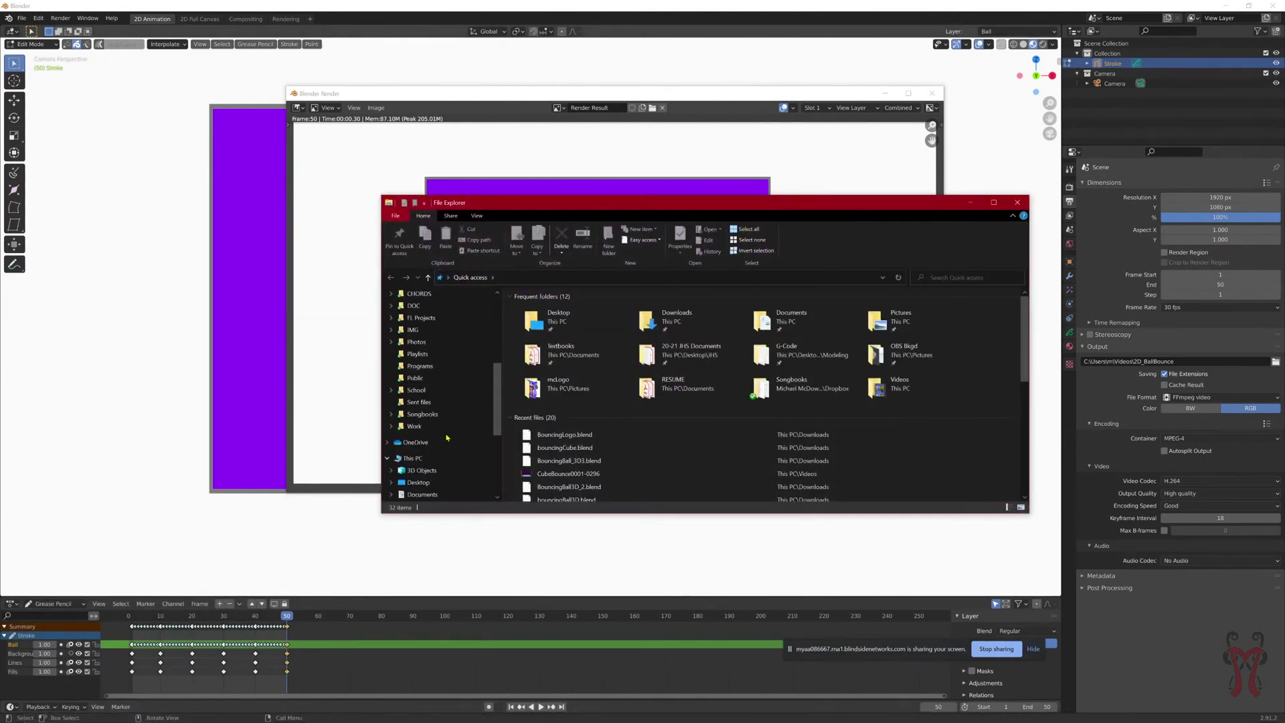
click(416, 483)
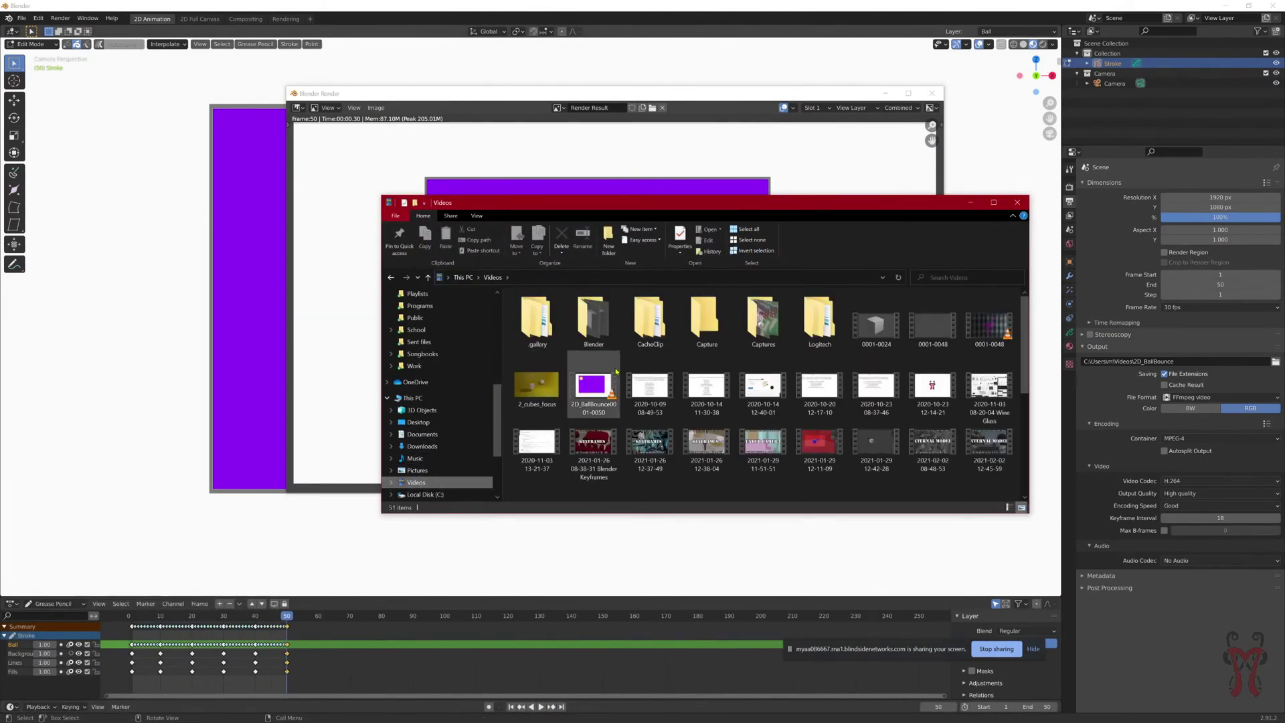
double_click(593, 386)
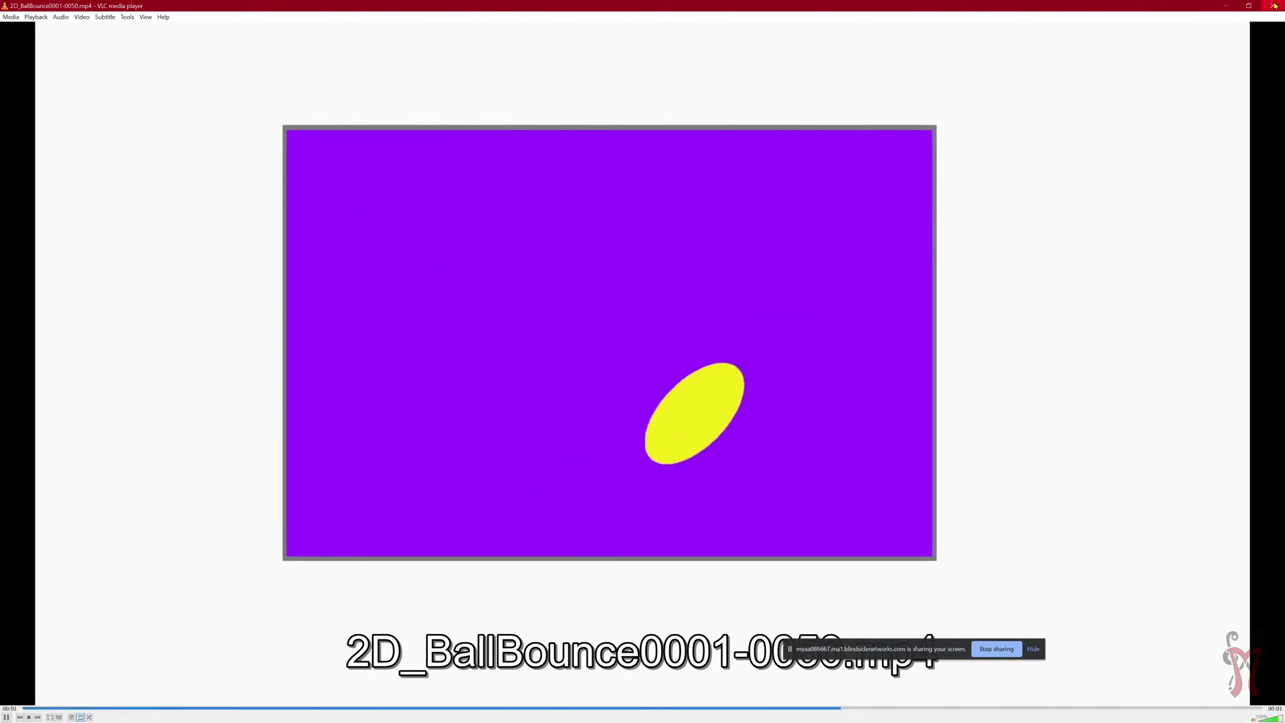
key(alt+F4)
click(1020, 204)
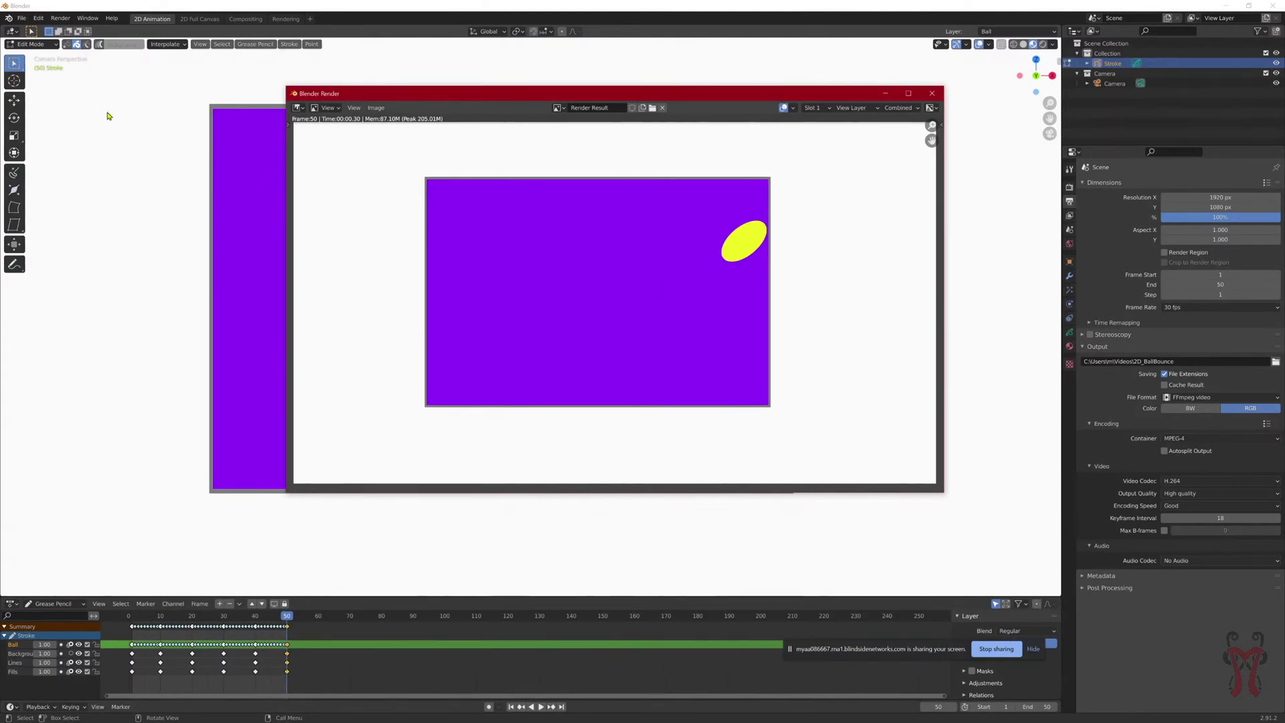
Step: Move the render result window aside to check the output settings, and close it to return to the animation workspace
drag(787, 99, 945, 206)
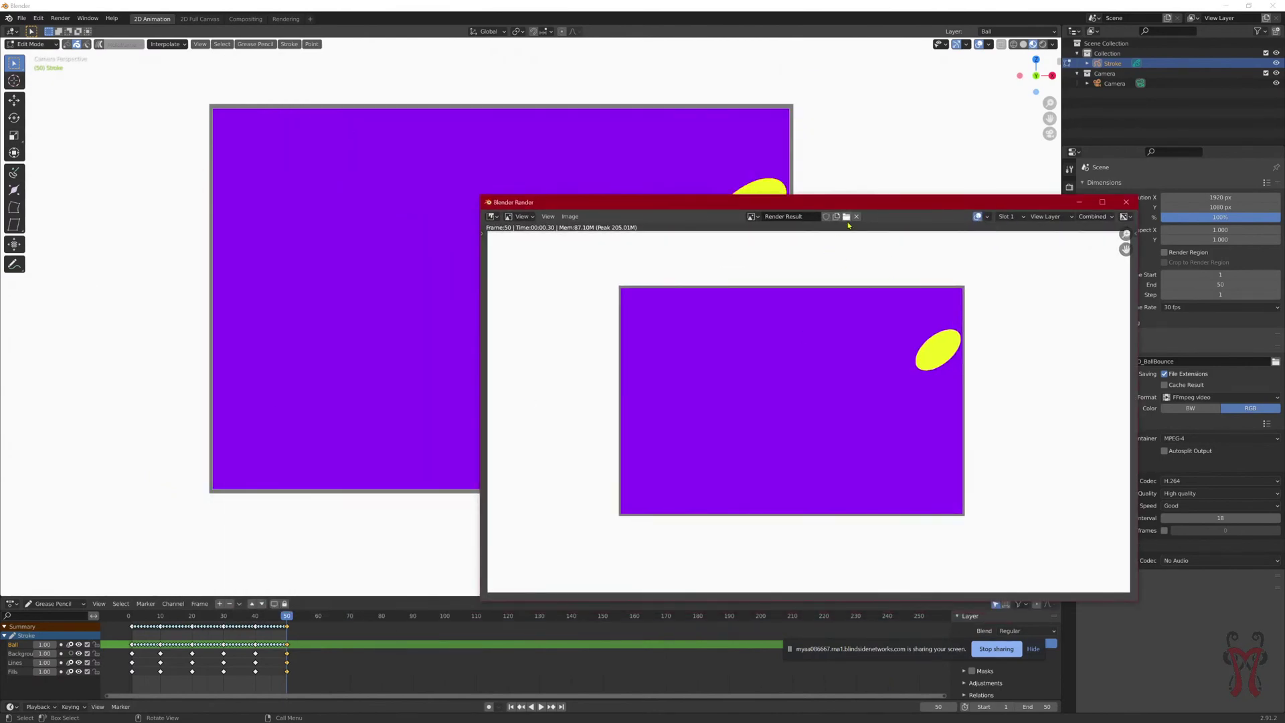
drag(846, 207, 608, 227)
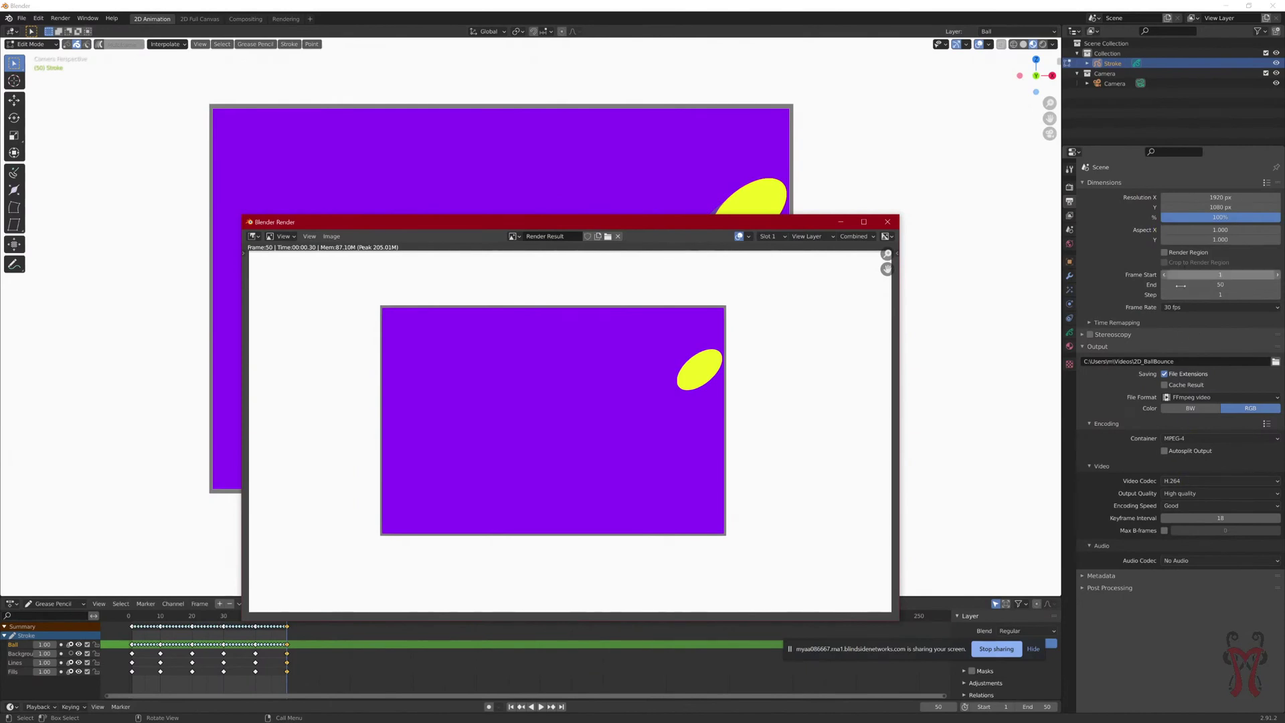
drag(535, 226, 701, 156)
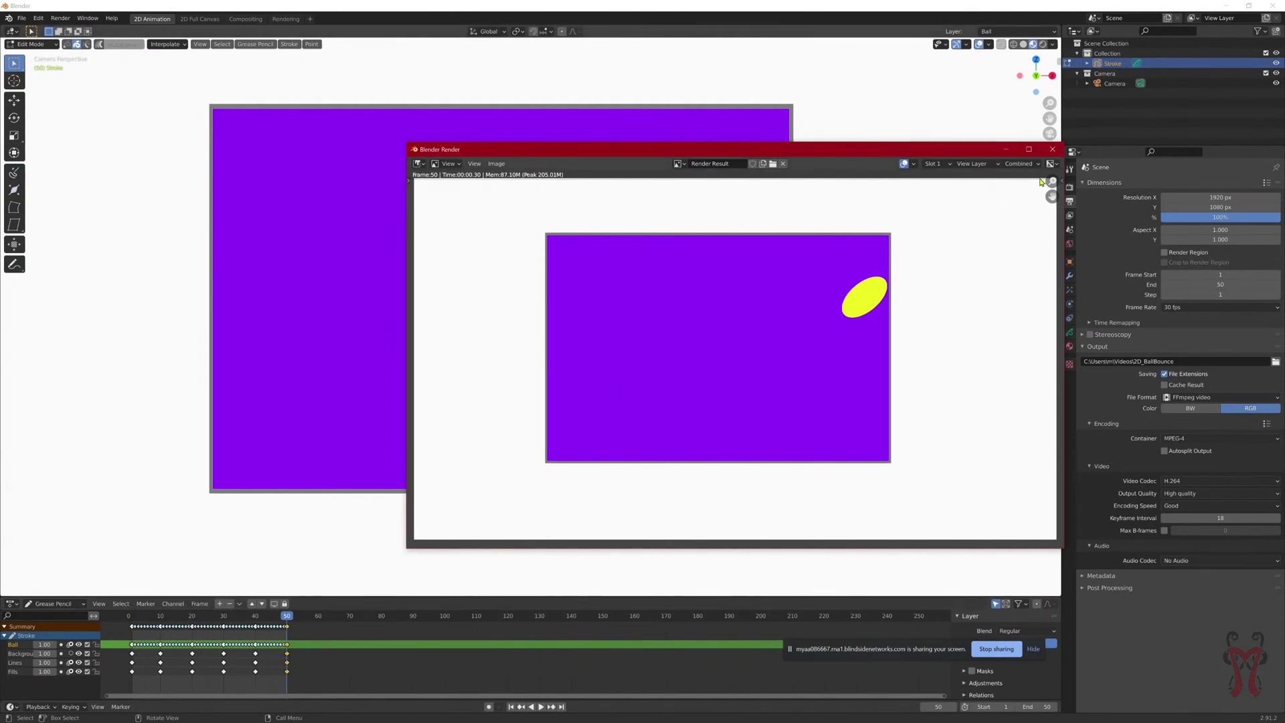
key(Escape)
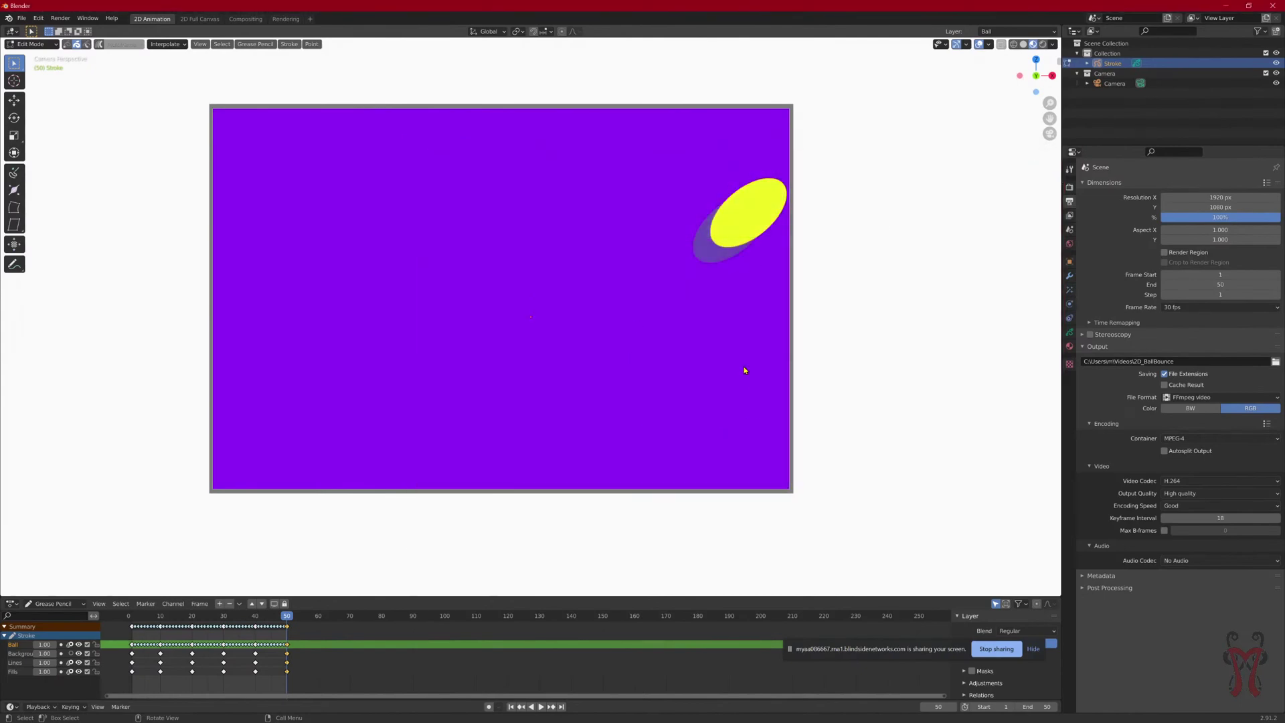